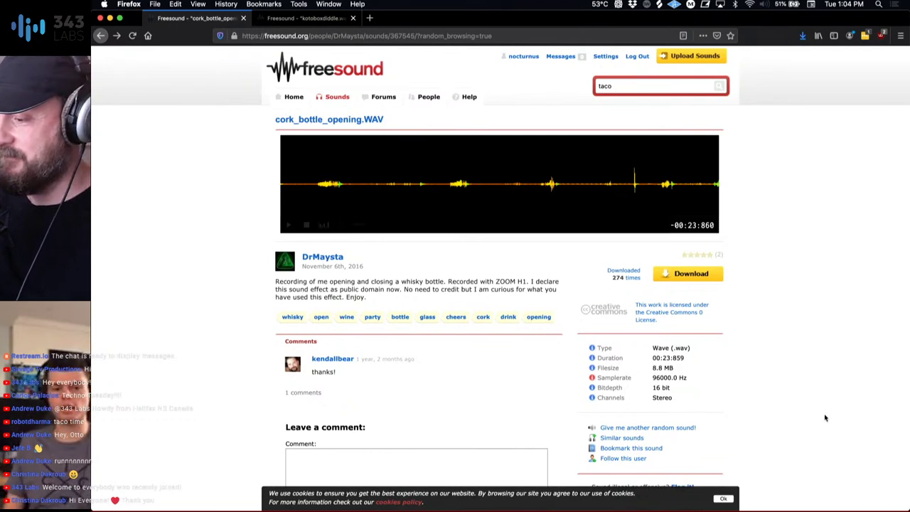
Preview the cork_bottle_opening.WAV recording on its Freesound page, stopping the playback partway through.
key(super+Tab)
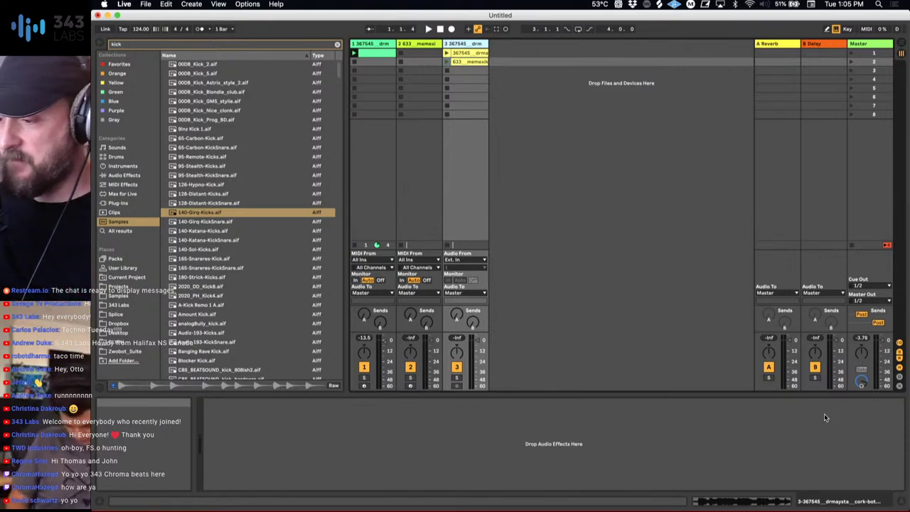
key(super+Tab)
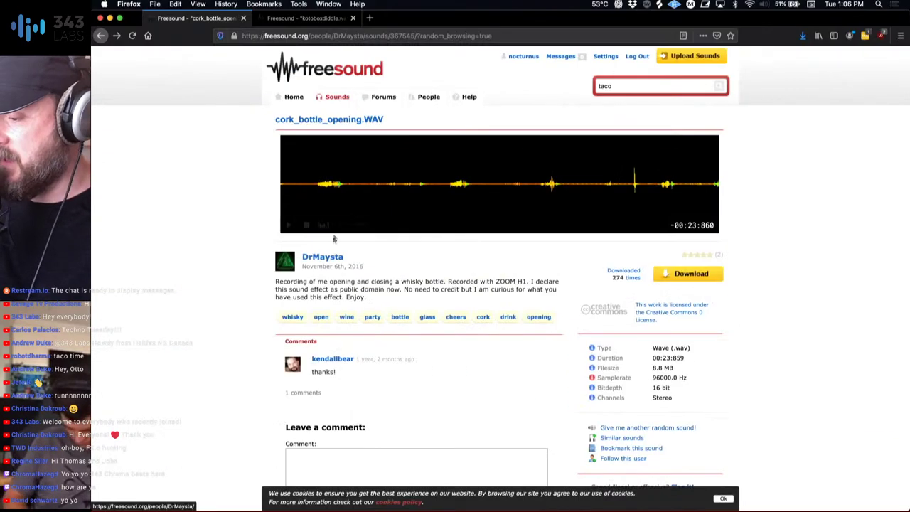
mouse_move(289, 226)
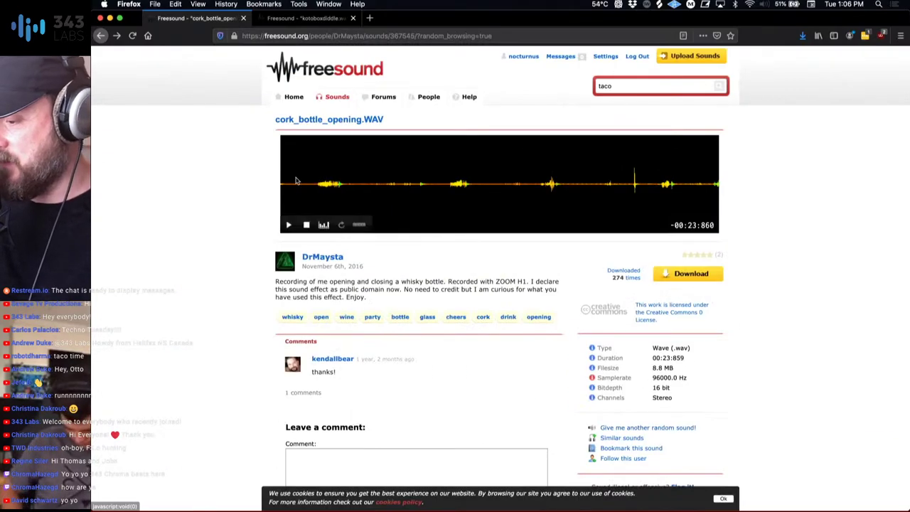
click(290, 226)
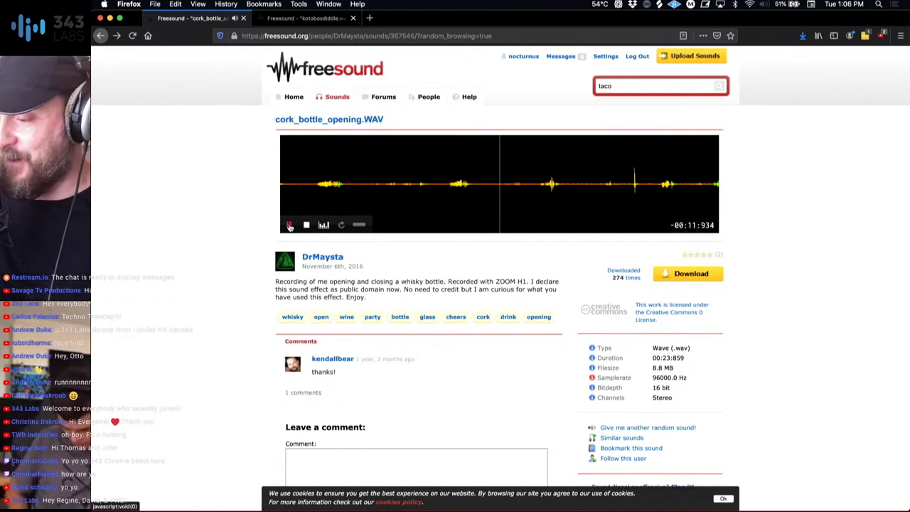
click(290, 226)
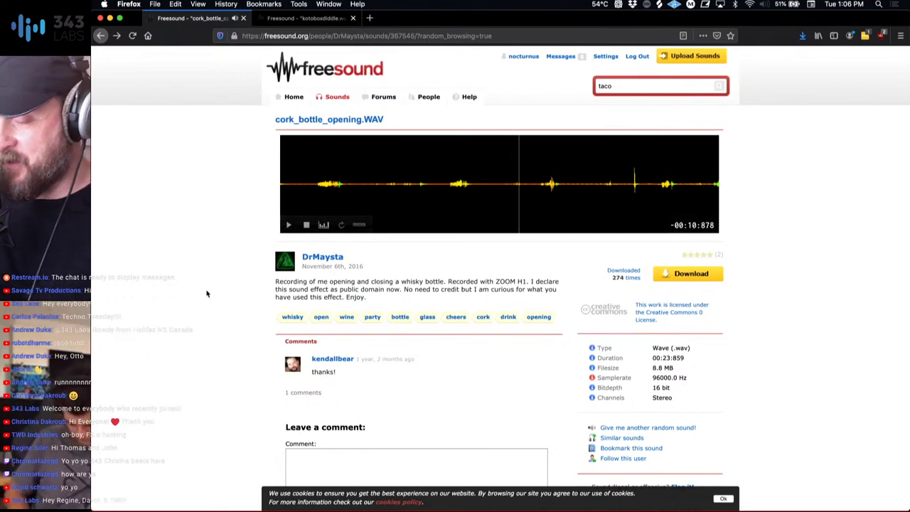
Switch to Ableton Live, play the cork-bottle audio clip on track 3, and raise its clip gain to 10.2 dB.
key(super+Tab)
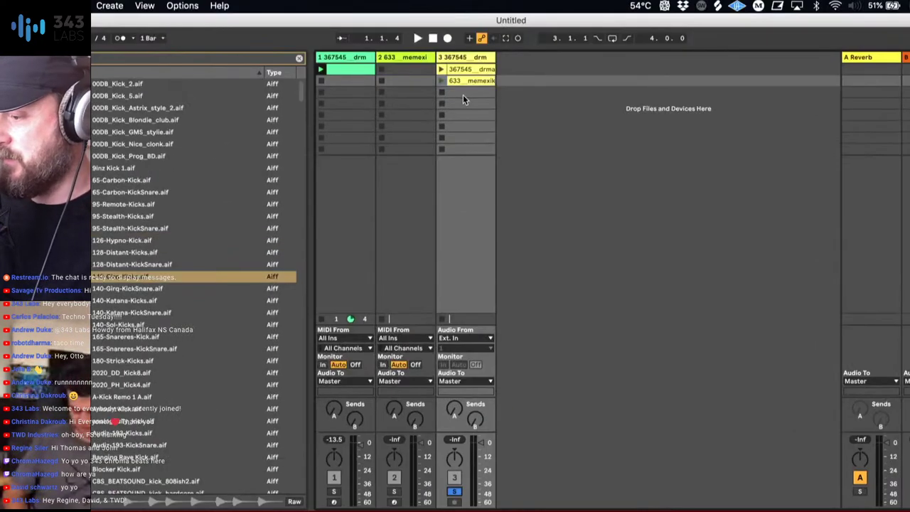
double_click(464, 22)
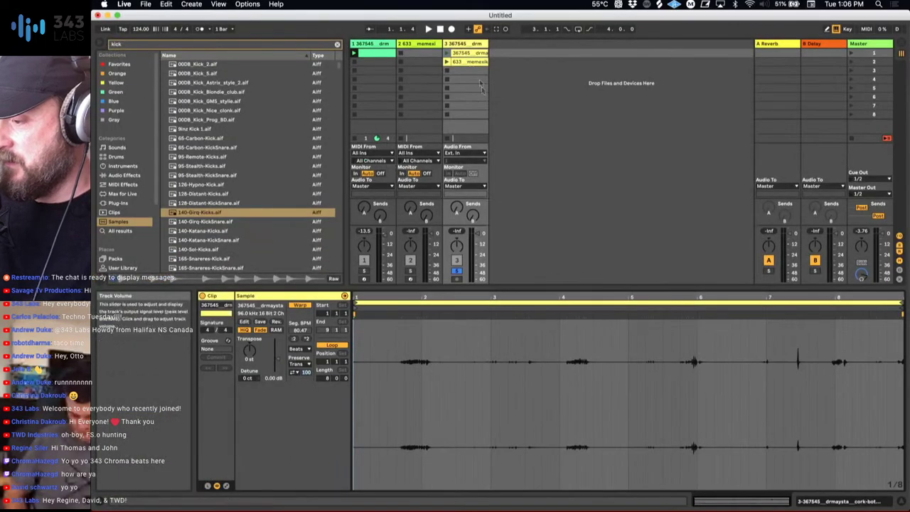
click(868, 45)
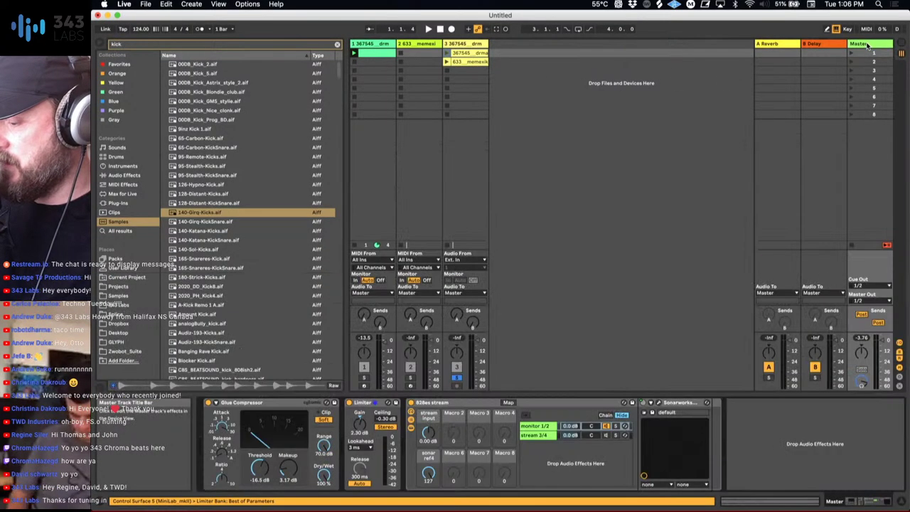
click(446, 54)
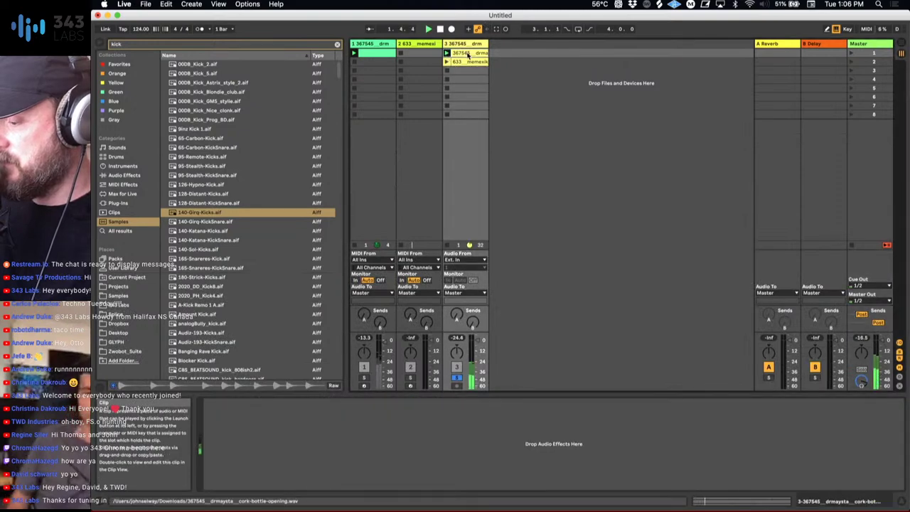
click(468, 54)
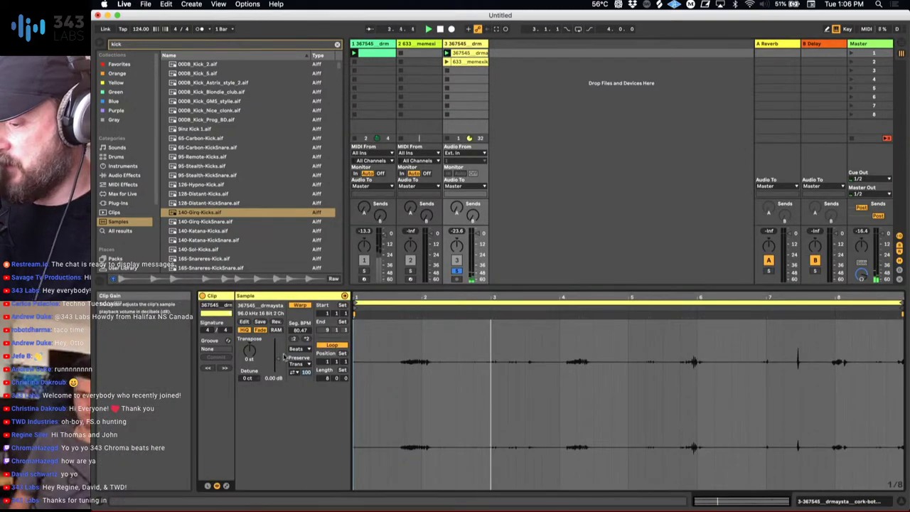
drag(277, 351, 278, 349)
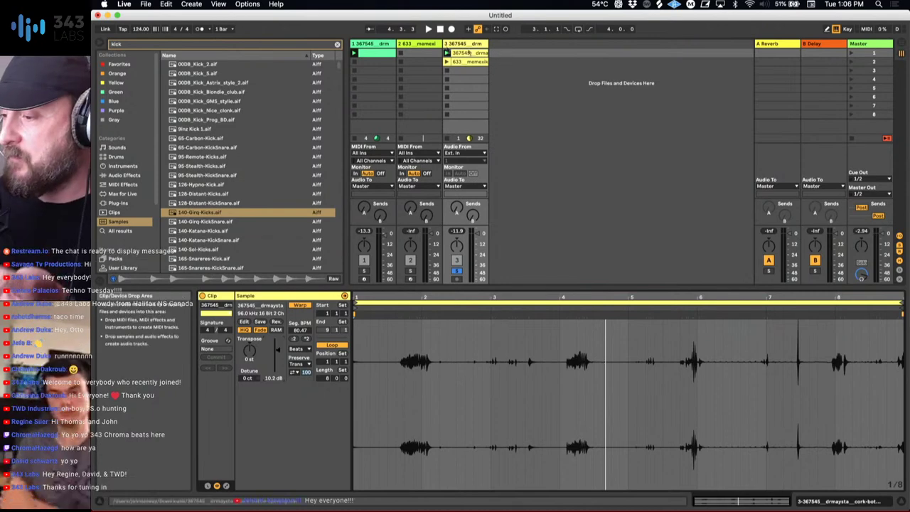
Show track 1's Simpler in Slice mode and zoom the sample display in on the sliced portion of the bottle recording.
click(366, 52)
click(369, 44)
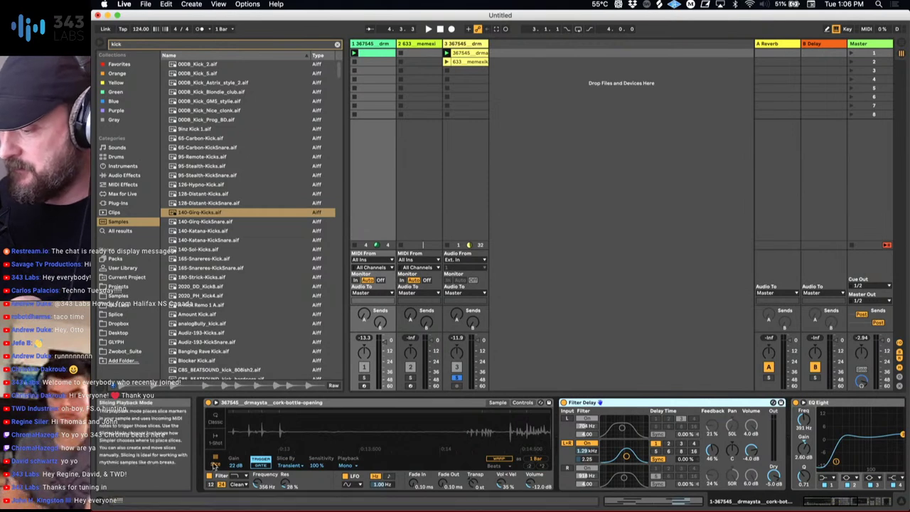
click(215, 465)
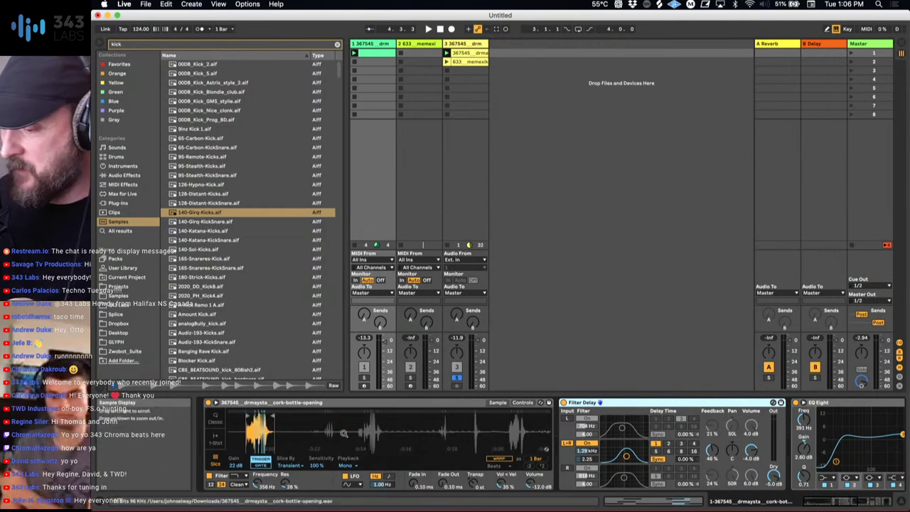
drag(244, 429, 249, 483)
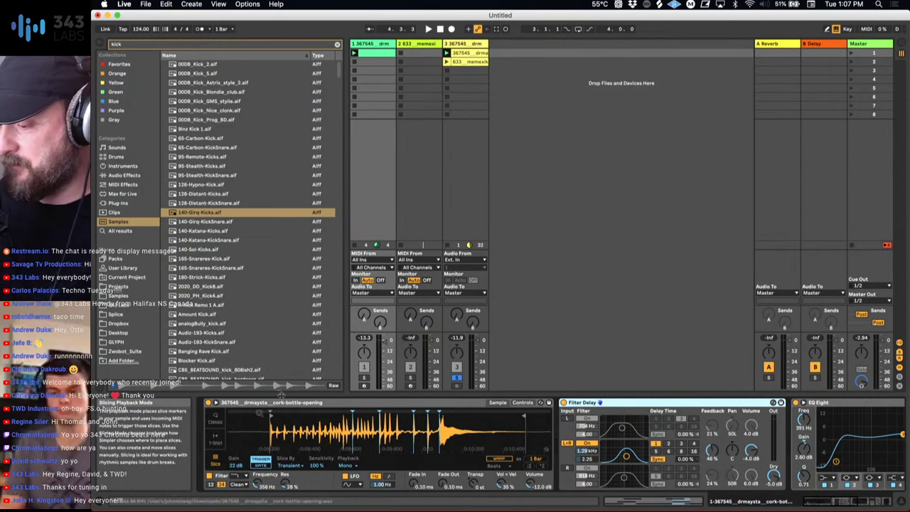
Unsolo track 3, then open and play the MIDI clip that triggers the bottle slices on track 1.
click(457, 378)
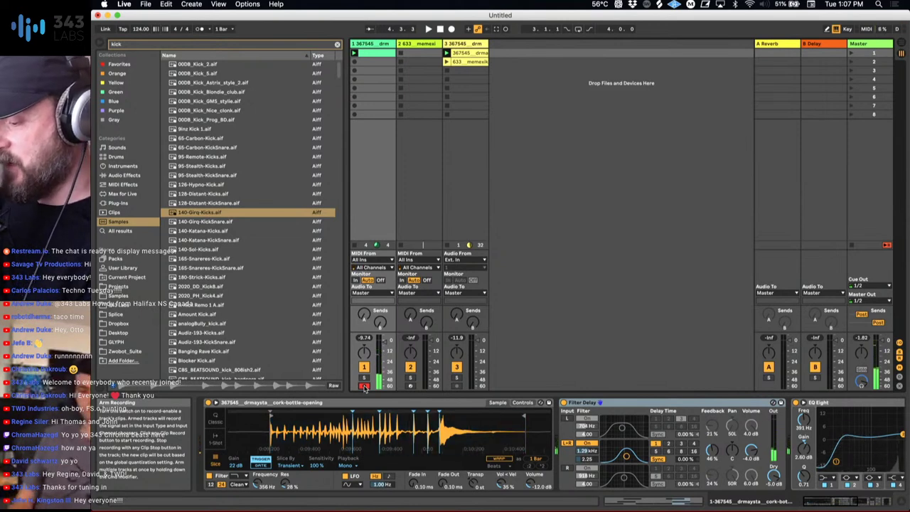
double_click(374, 54)
click(354, 53)
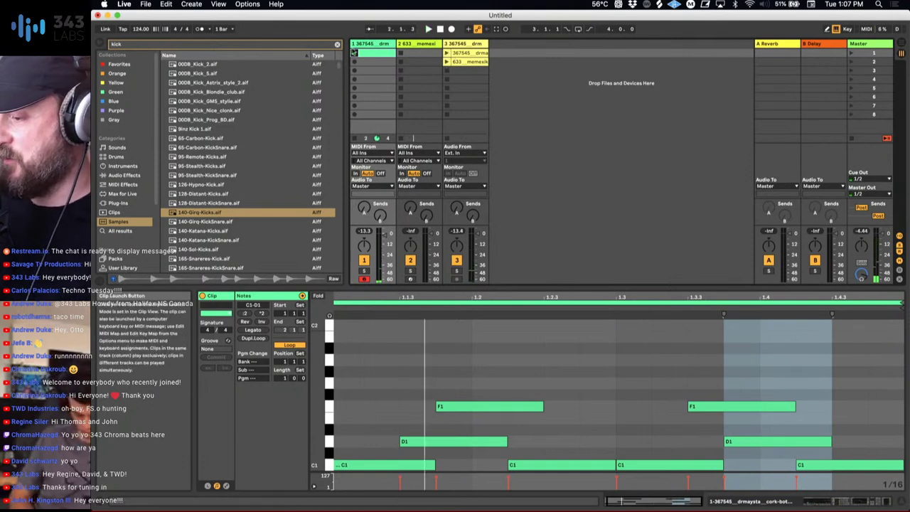
click(354, 54)
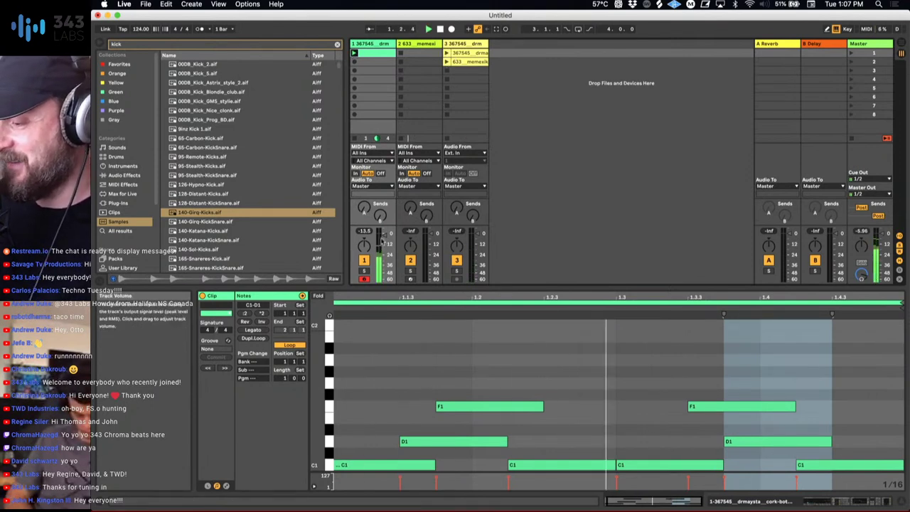
Set Simpler's filter frequency to 208 Hz on track 1 and switch off the Filter Delay, listening to the remaining effects chain.
double_click(372, 43)
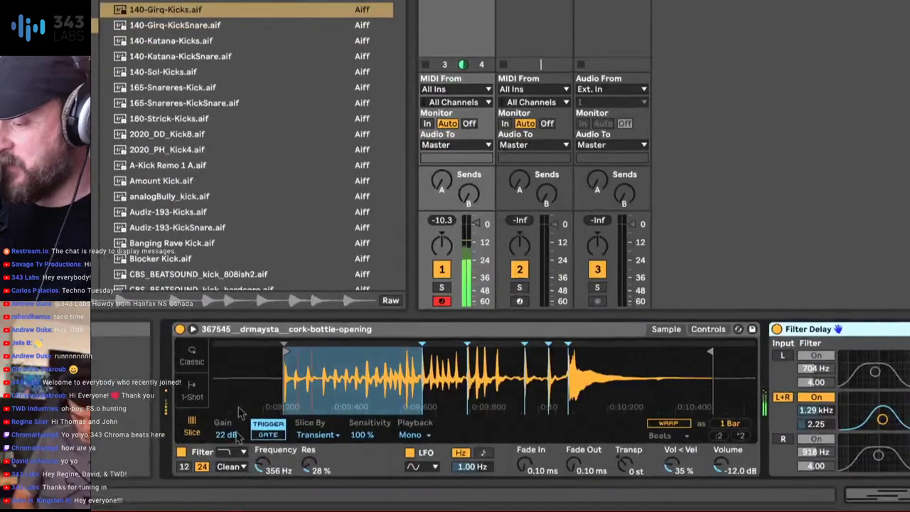
drag(262, 465, 262, 452)
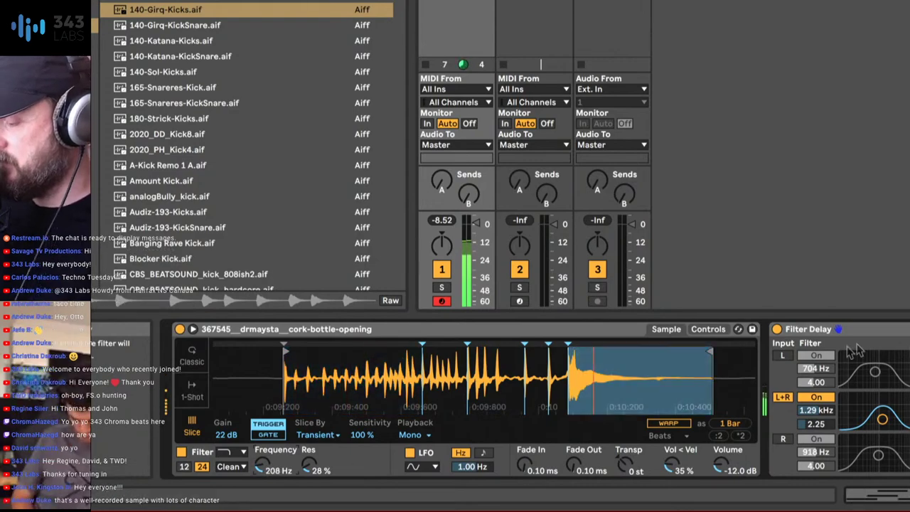
click(777, 329)
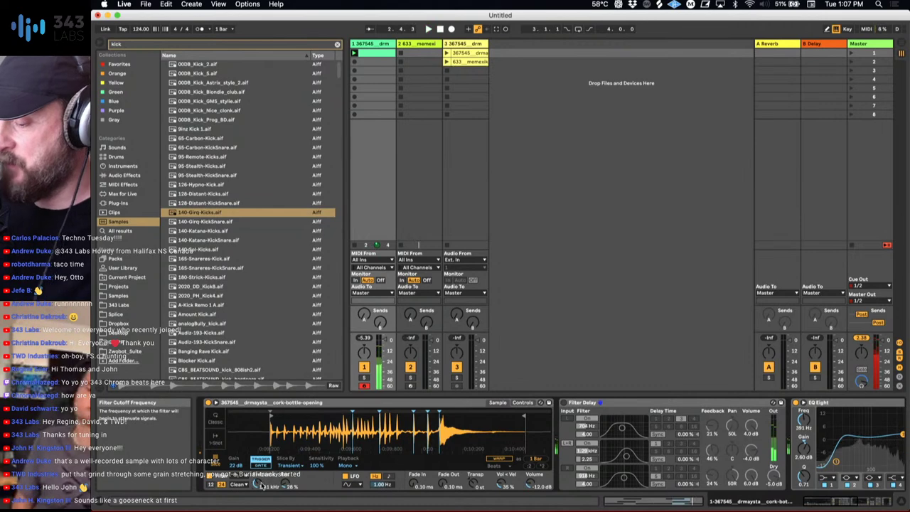
scroll(668, 478, right, 8)
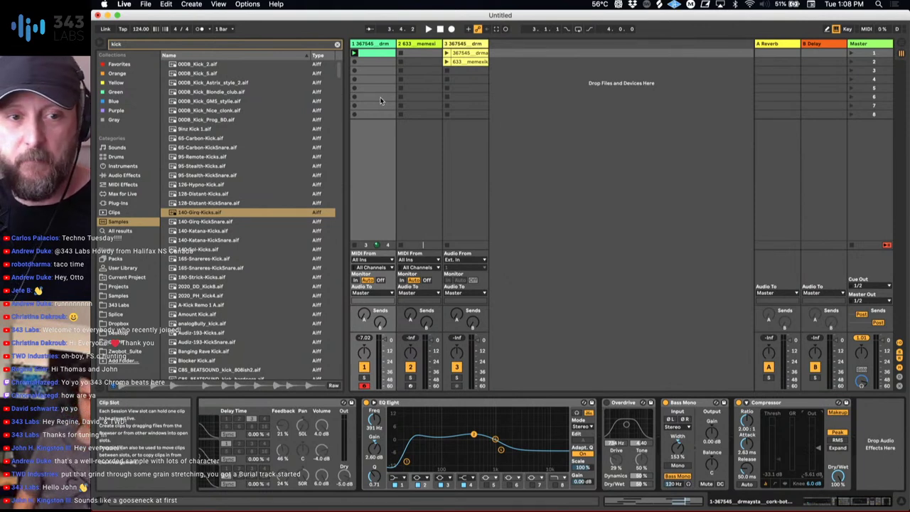
key(space)
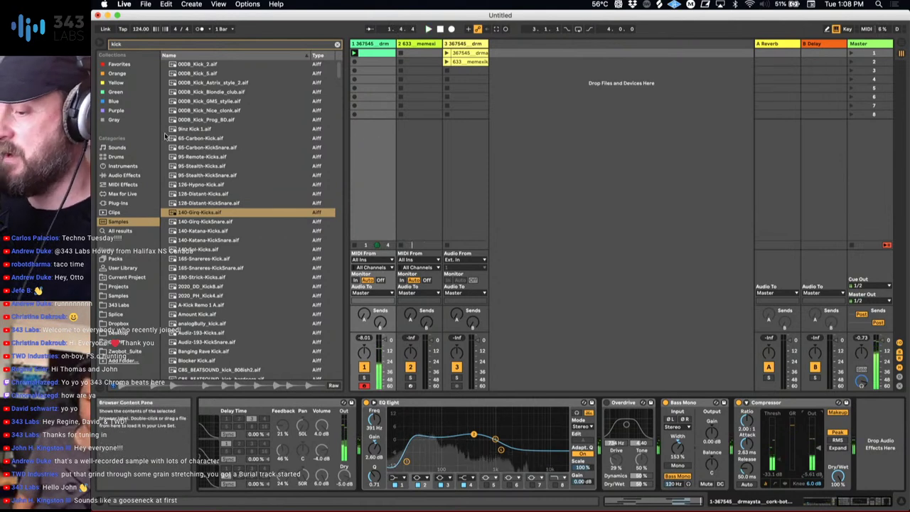
Audition the kick samples in the browser one after another, from 00DB_Kick_2.aif down to 2020_PH_Kick4.aif.
click(205, 68)
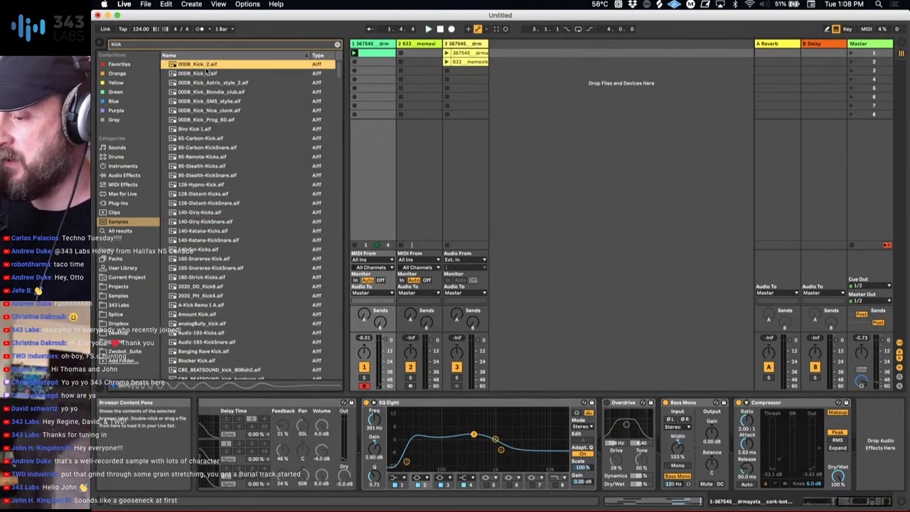
key(Down)
key(Down)
key(Down)
key(Down)
key(Down)
key(Down)
key(Down)
key(Down)
key(Down)
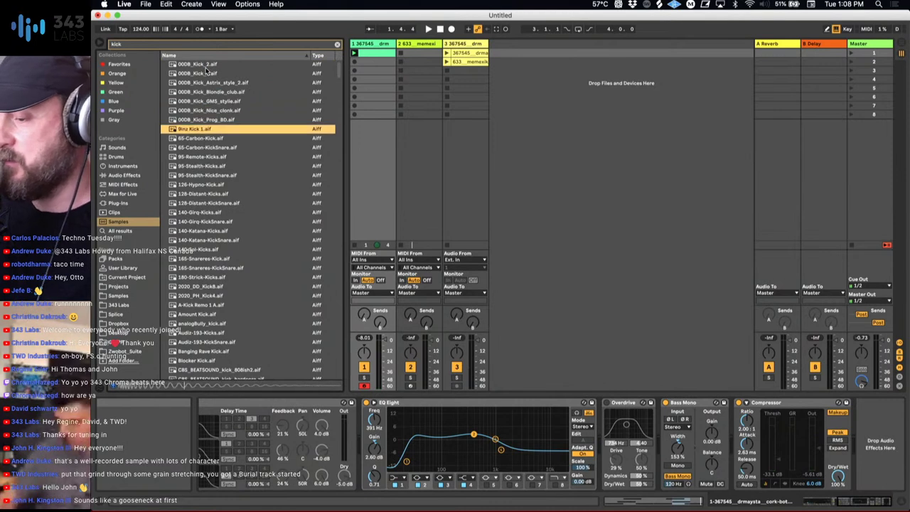
key(Up)
key(Up)
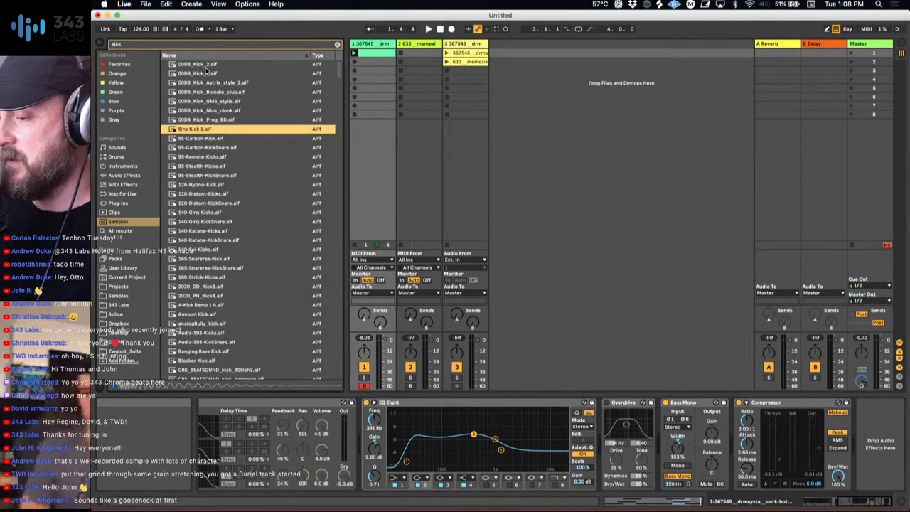
key(Down)
key(Down)
key(Up)
key(Up)
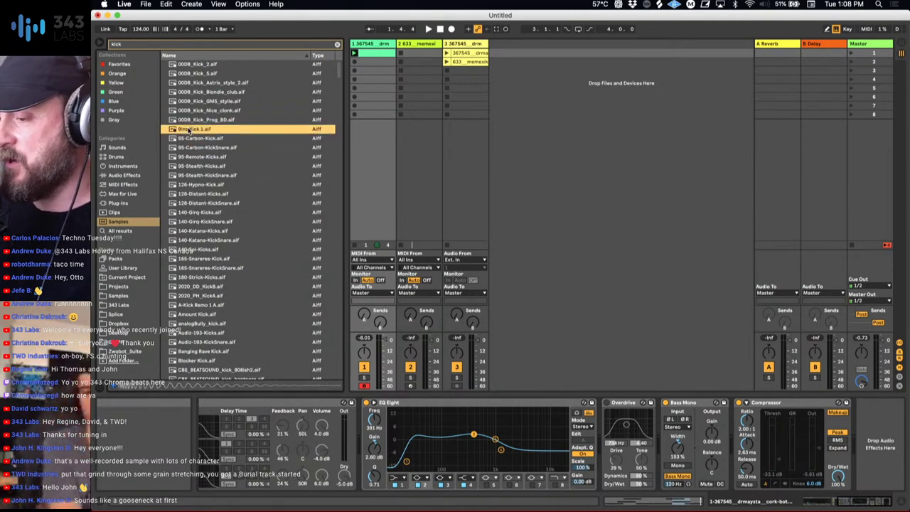
key(Down)
key(Down)
key(Down)
key(Down)
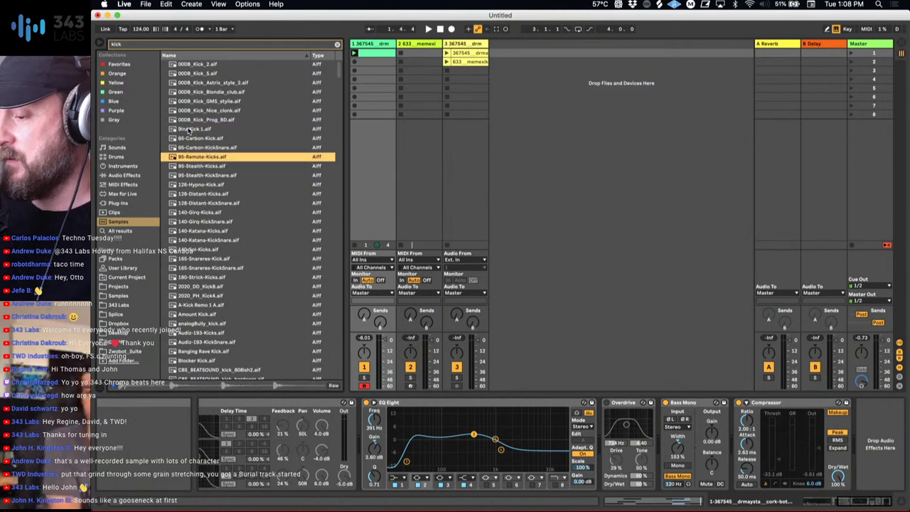
key(Down)
key(Down)
key(Down)
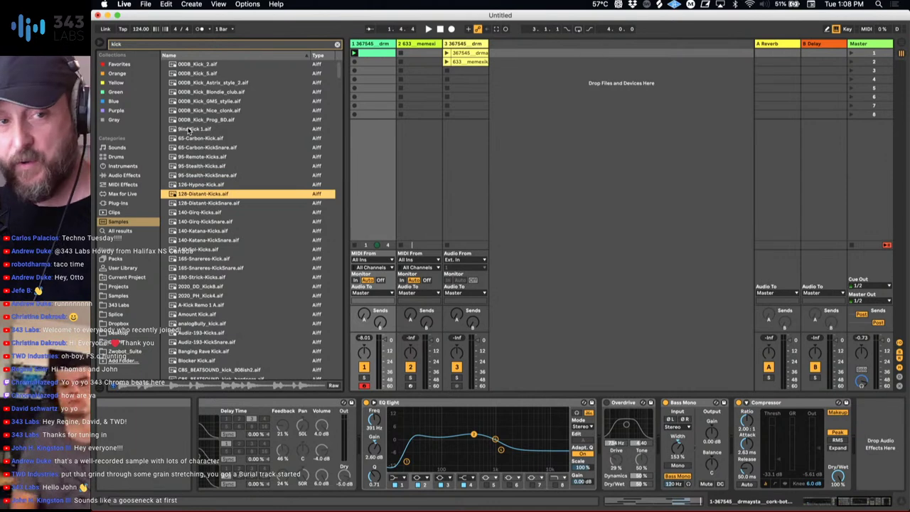
key(Down)
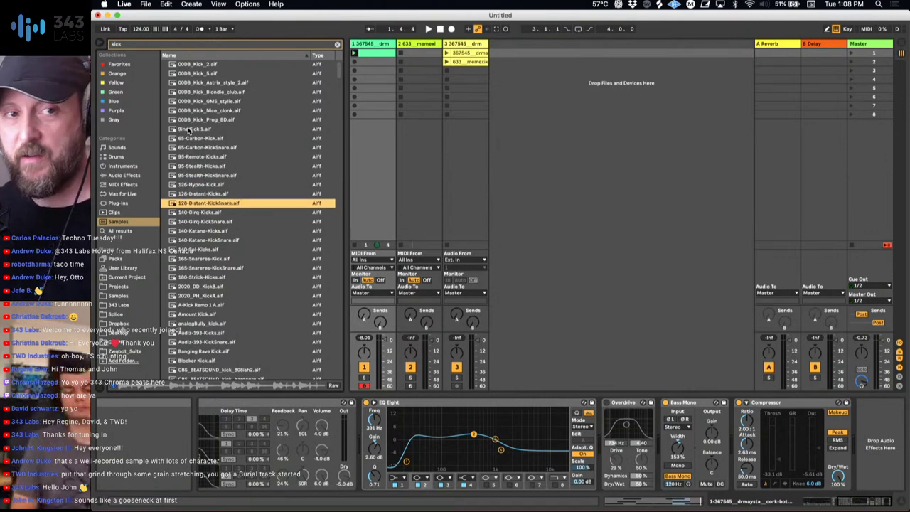
key(Down)
key(Down)
key(Down)
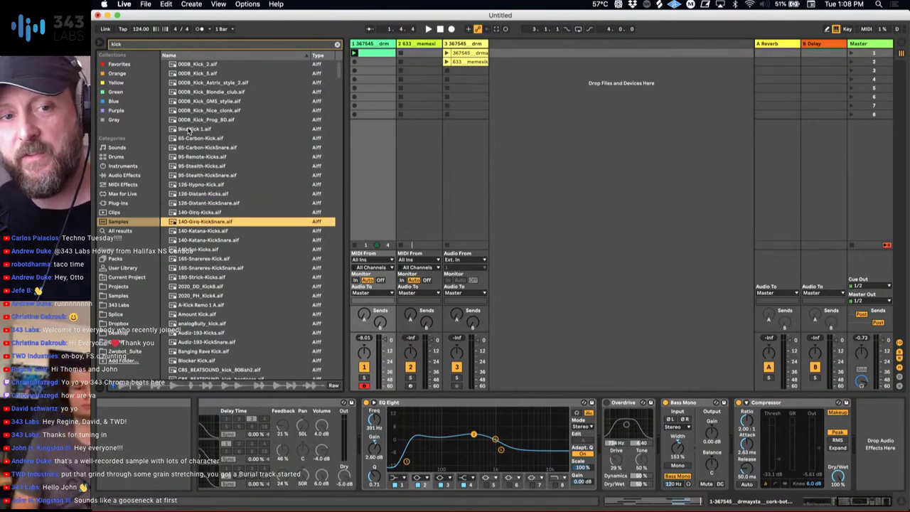
key(Down)
key(Down)
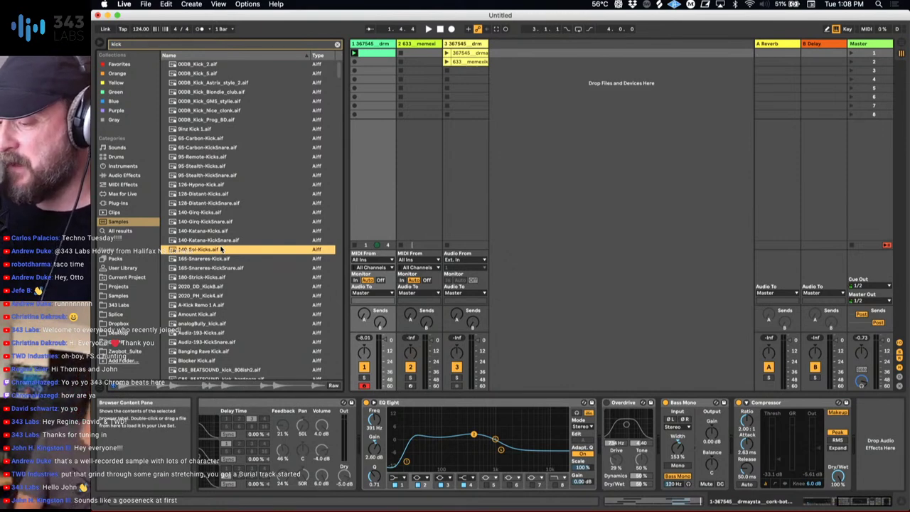
key(Down)
key(Down)
key(Down)
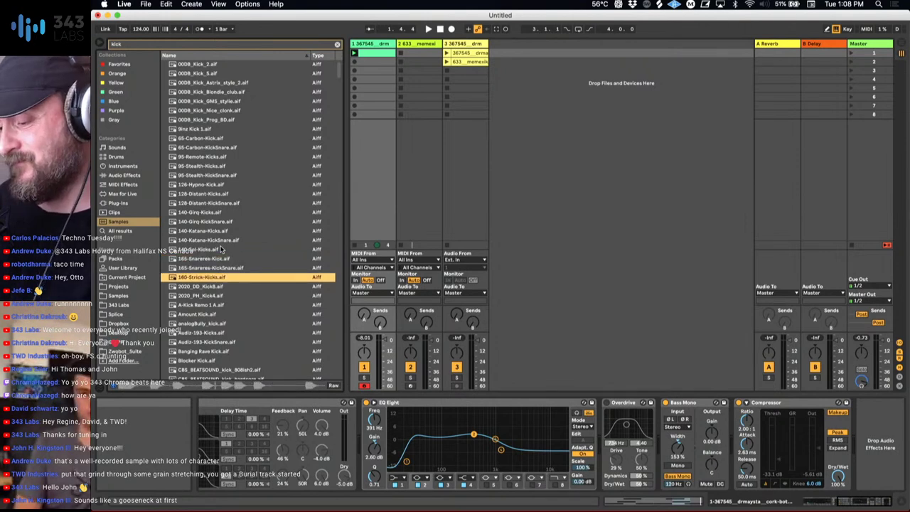
key(Down)
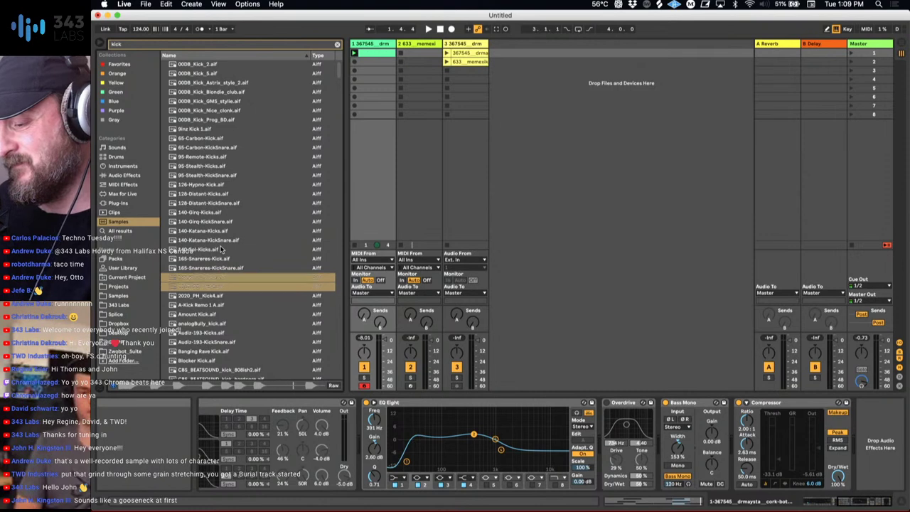
key(Down)
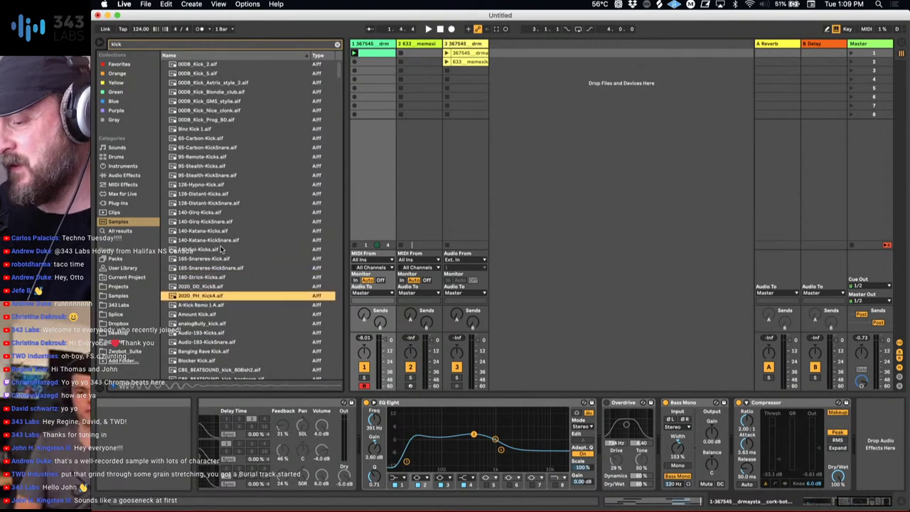
drag(445, 71, 208, 307)
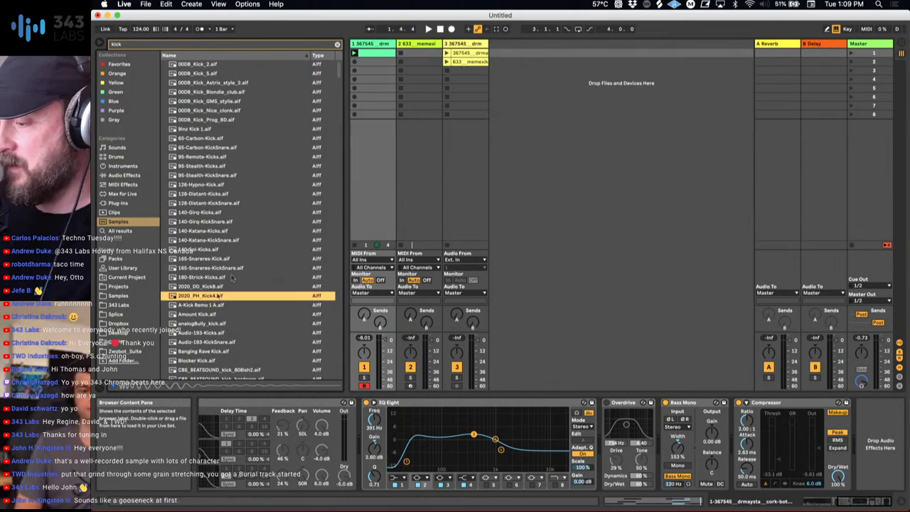
Add a new MIDI track beside the bottle-slice track and load 2020_PH_Kick4.aif onto it.
click(428, 43)
key(super+shift+t)
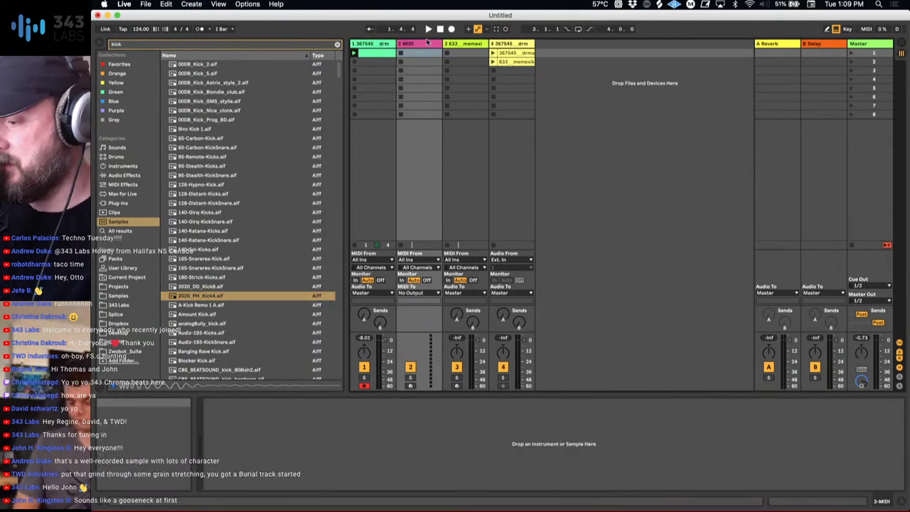
mouse_move(206, 295)
mouse_down()
mouse_move(235, 398)
mouse_move(276, 446)
mouse_up()
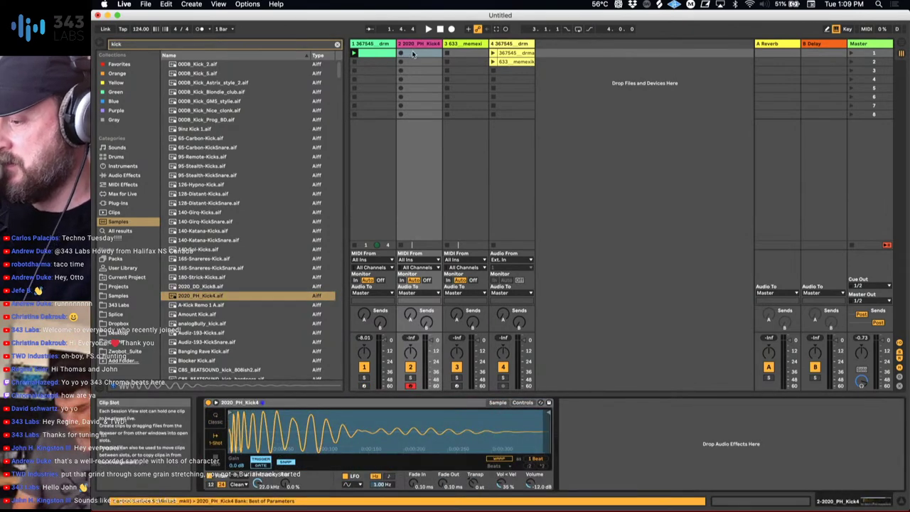
Create a one-bar MIDI clip on the kick track with C3 notes on all four beats.
double_click(412, 53)
double_click(351, 464)
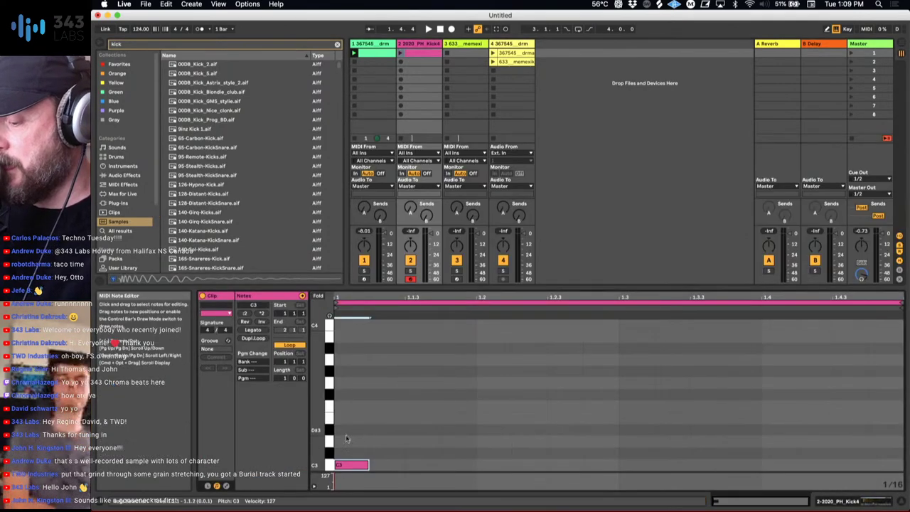
drag(347, 438, 459, 473)
key(super+d)
key(super+d)
key(super+d)
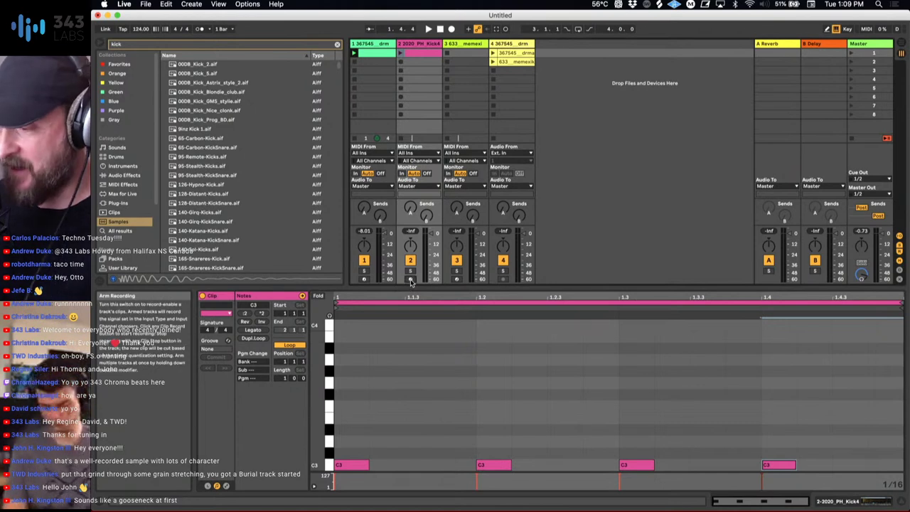
Launch the kick clip and listen to it together with the bottle slices, comparing the devices on tracks 1 and 2.
click(400, 53)
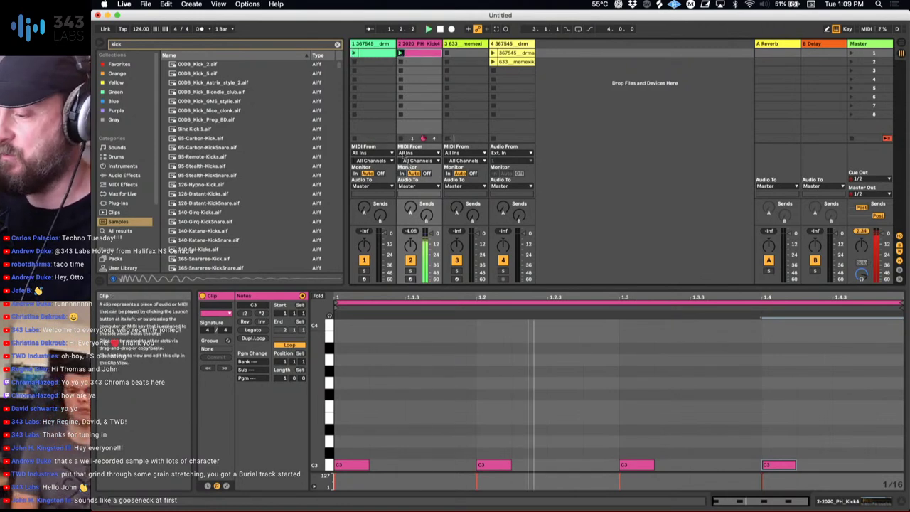
click(421, 49)
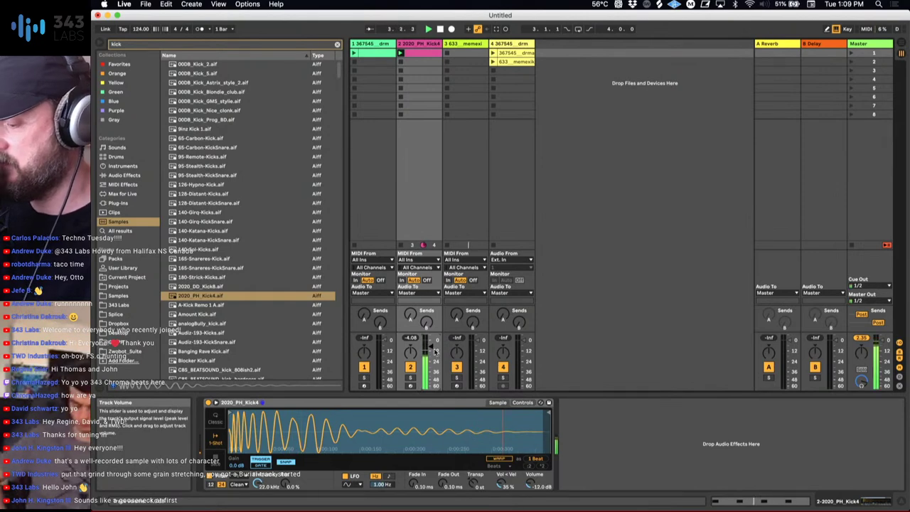
key(Left)
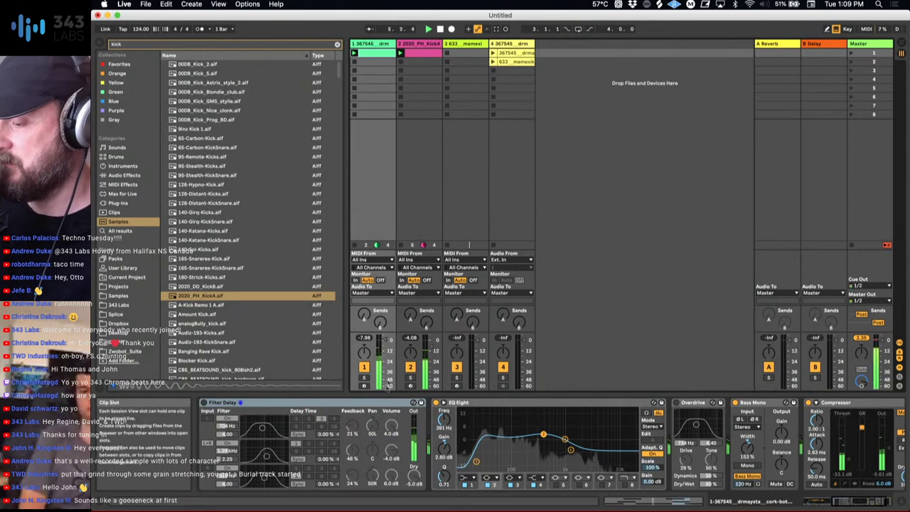
Clear the browser search and add a Saturator from the audio effects to the kick track.
click(418, 44)
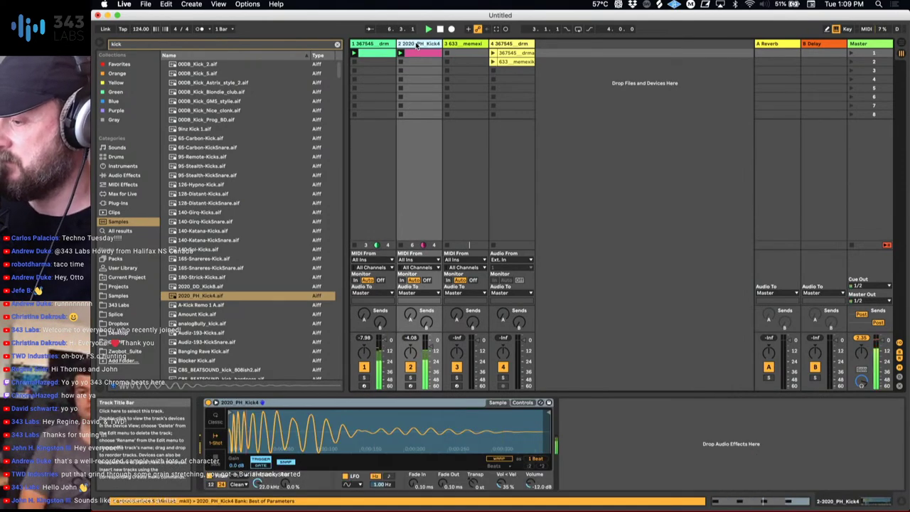
click(123, 174)
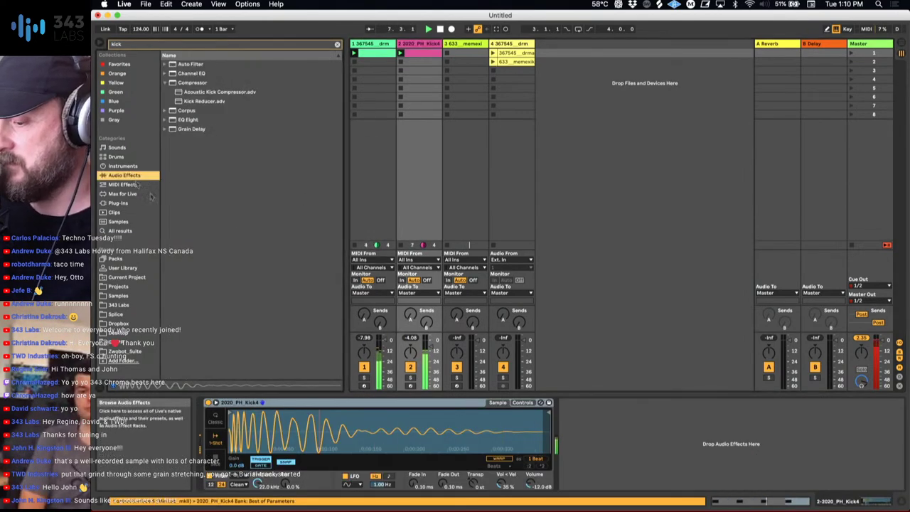
click(337, 46)
scroll(249, 213, down, 5)
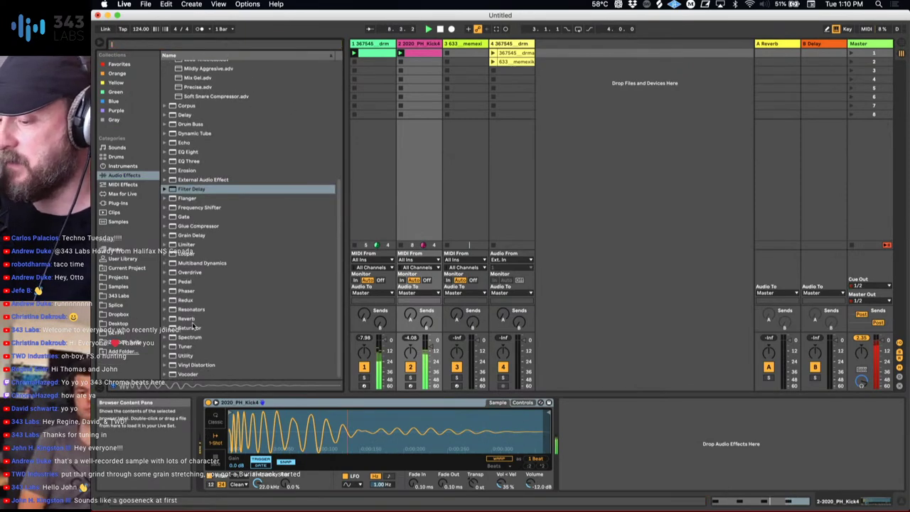
double_click(213, 327)
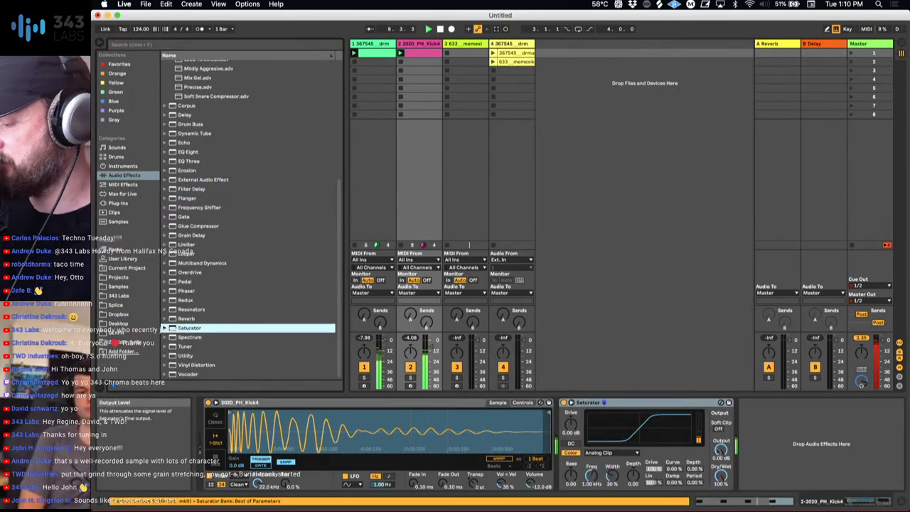
Set the kick's Saturator to Hard Curve with -11.4 dB drive and -1.43 dB output, trying Medium Curve first.
drag(721, 449, 721, 467)
drag(571, 424, 572, 398)
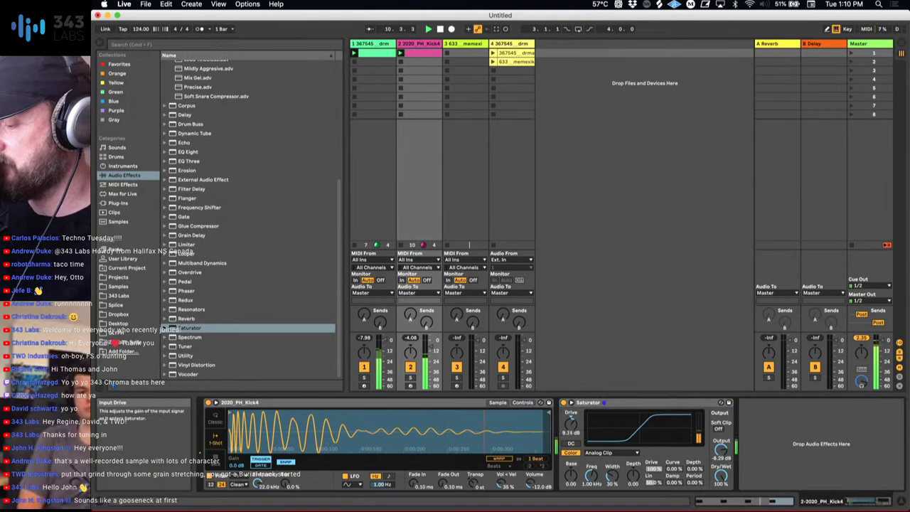
click(600, 452)
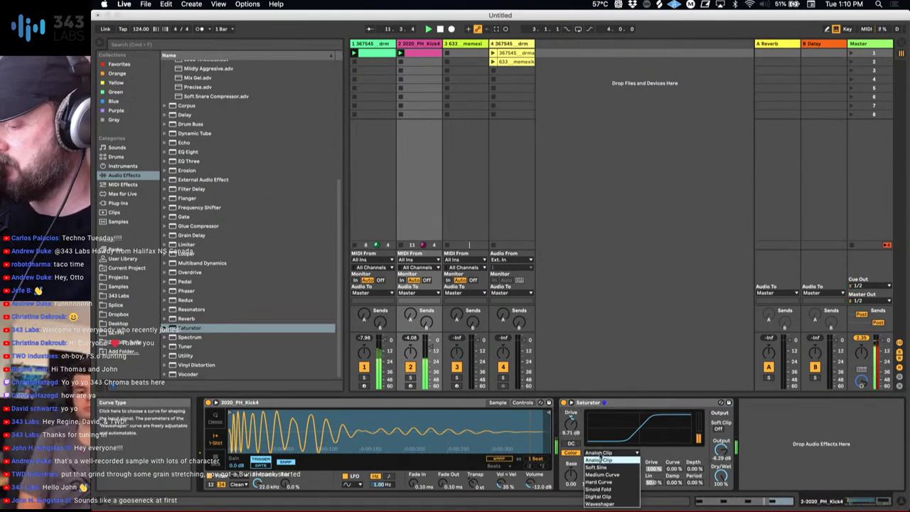
click(601, 477)
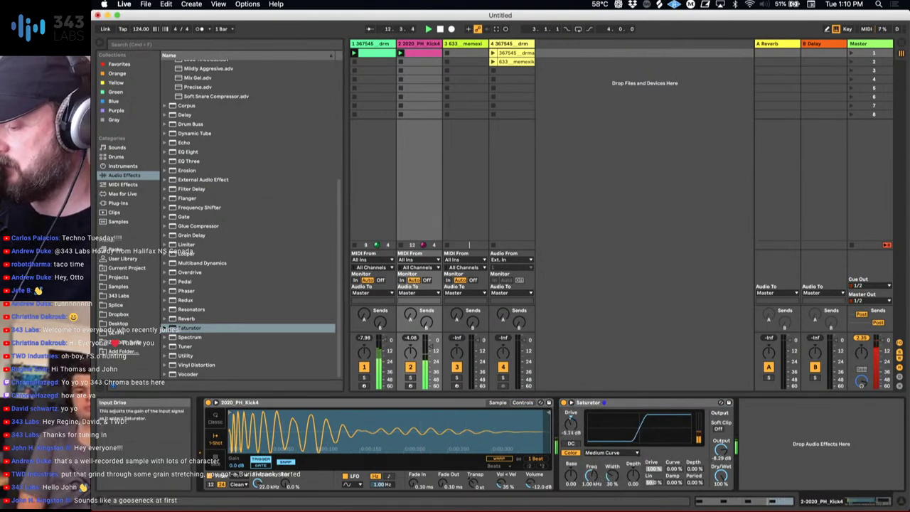
drag(721, 450, 721, 439)
mouse_move(573, 427)
mouse_down()
mouse_move(572, 438)
mouse_move(571, 429)
mouse_up()
click(601, 452)
click(601, 477)
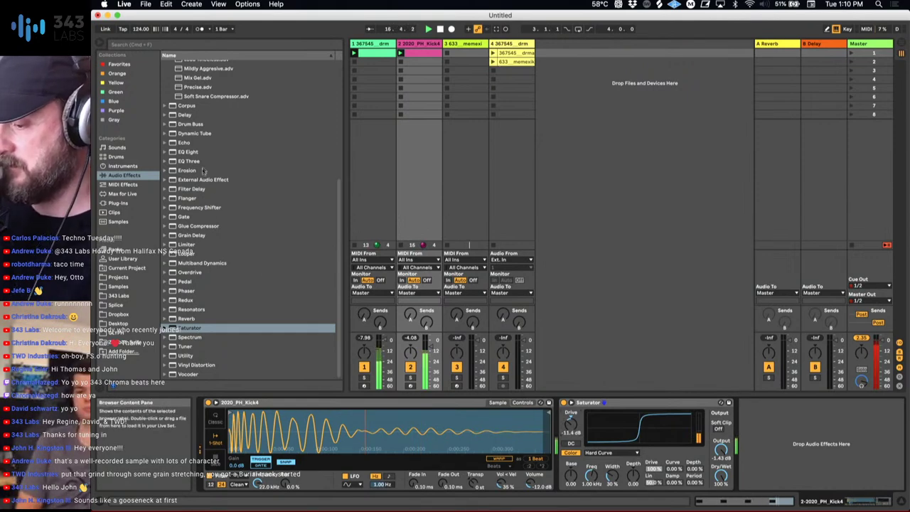
Add an EQ Eight after the kick's Saturator, with a low cut on band 1 at 19.4 Hz and a slight dip on band 2.
drag(189, 151, 707, 461)
click(707, 485)
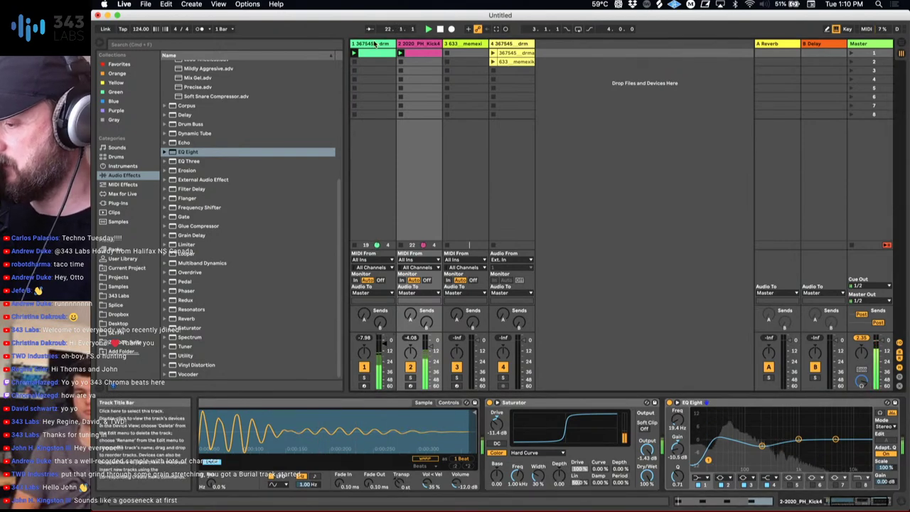
Set the Overdrive filter on track 1 to 244 Hz with a 3.69 bandwidth and switch the Overdrive off.
click(386, 346)
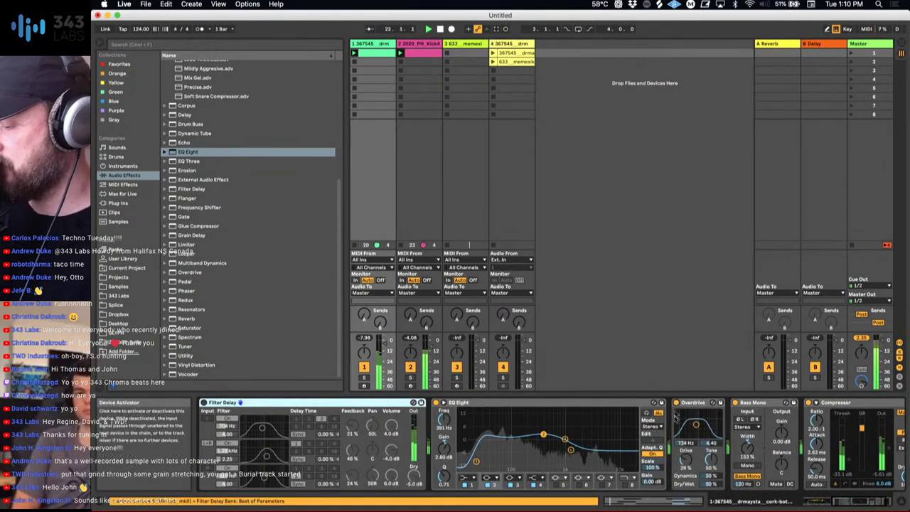
click(677, 403)
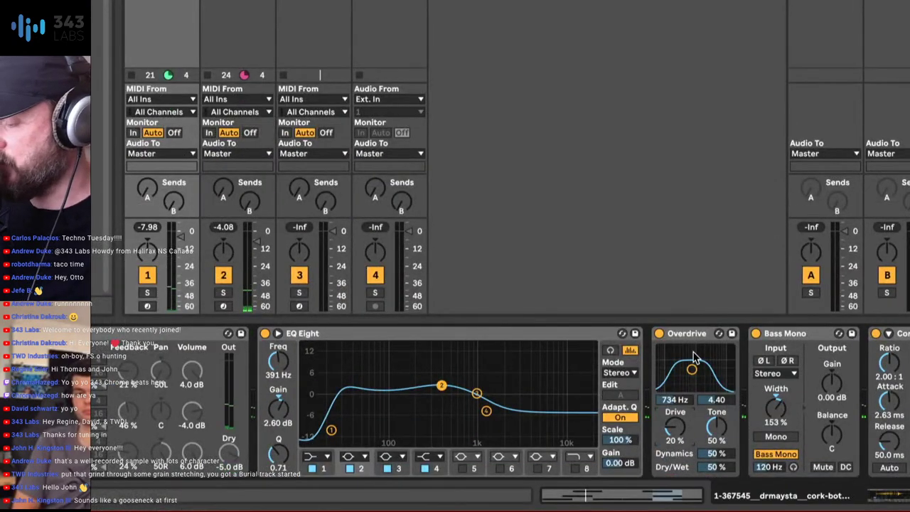
mouse_move(691, 369)
mouse_down()
mouse_move(702, 371)
mouse_move(678, 371)
mouse_up()
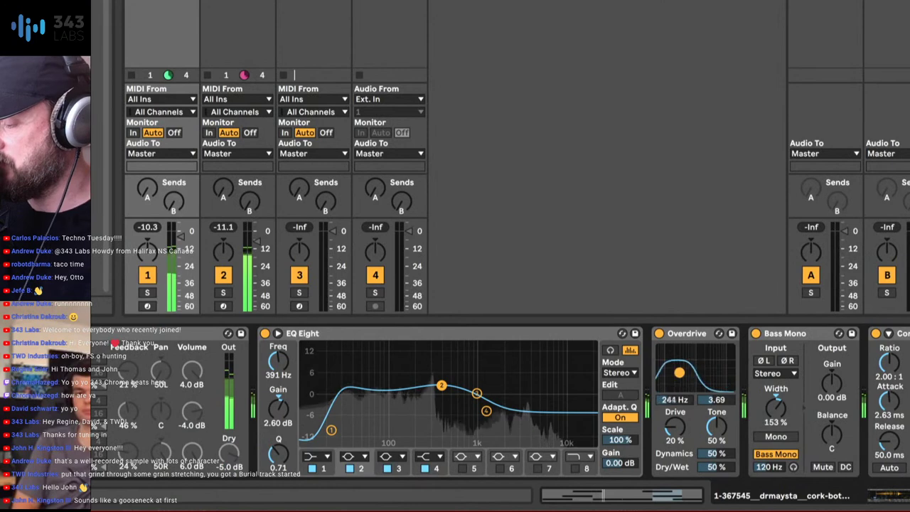
click(658, 334)
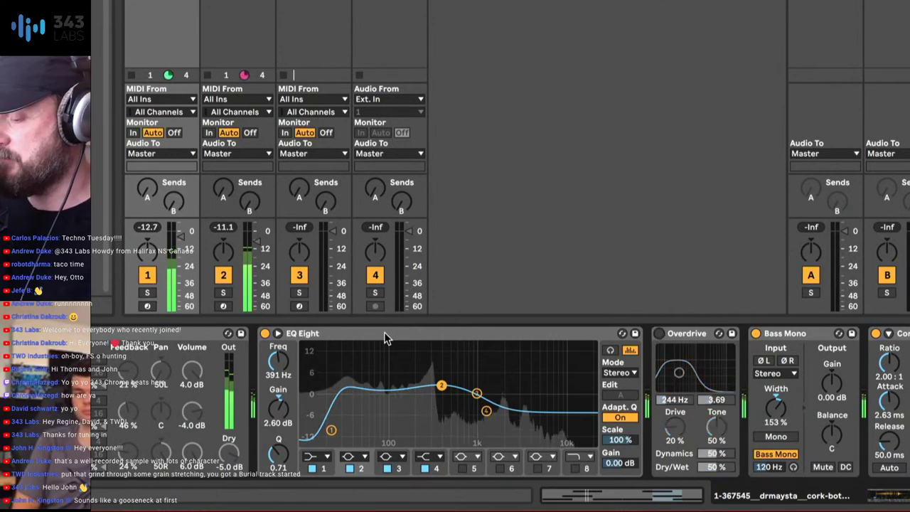
Set the L+R filter of track 1's Filter Delay to 1.05 kHz with a value of 1.50.
scroll(339, 435, left, 10)
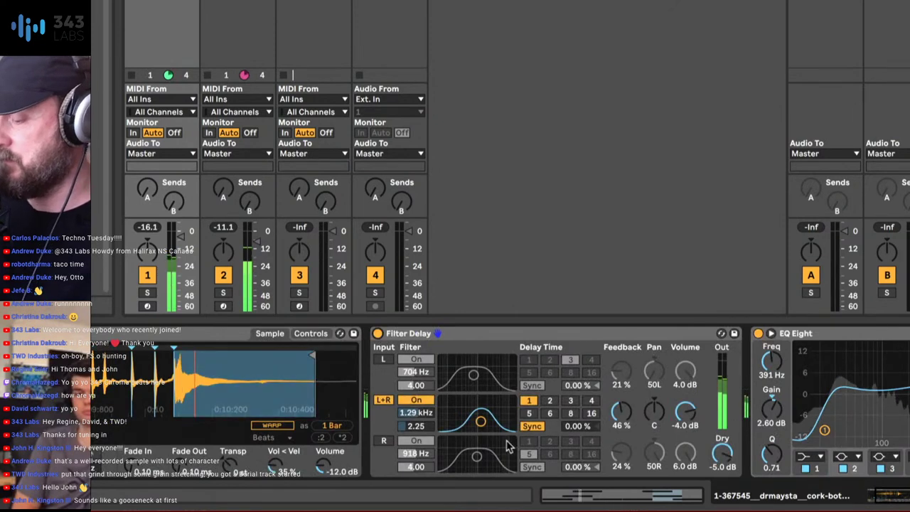
drag(481, 420, 478, 424)
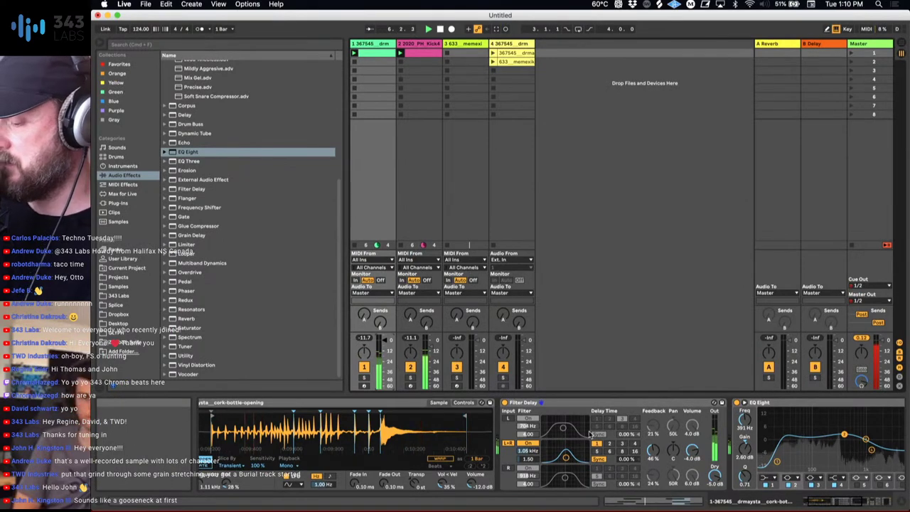
click(379, 55)
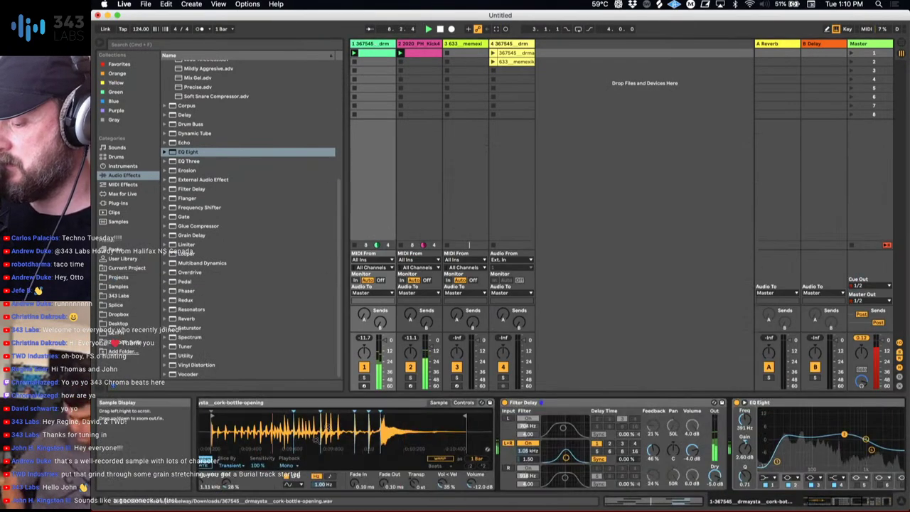
Set Simpler's filter on track 1 to 164 Hz with 35 % resonance and raise its volume slightly, checking the result in playback.
drag(258, 484, 257, 504)
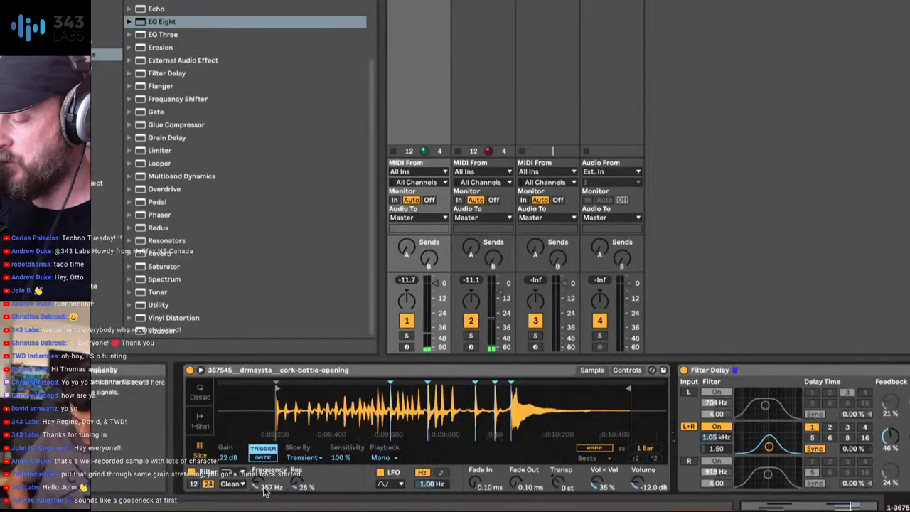
key(space)
mouse_move(259, 482)
mouse_down()
mouse_move(259, 466)
mouse_move(259, 488)
mouse_up()
key(space)
key(space)
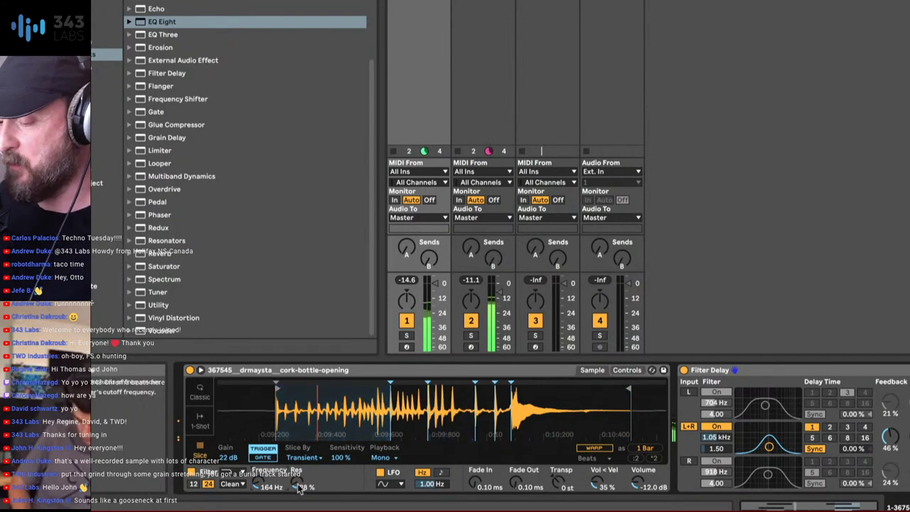
drag(299, 487, 298, 481)
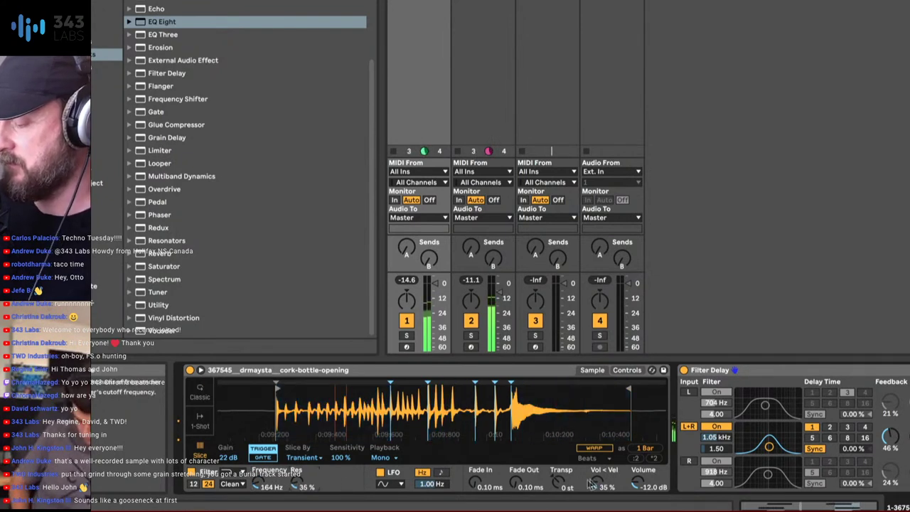
drag(636, 482, 636, 475)
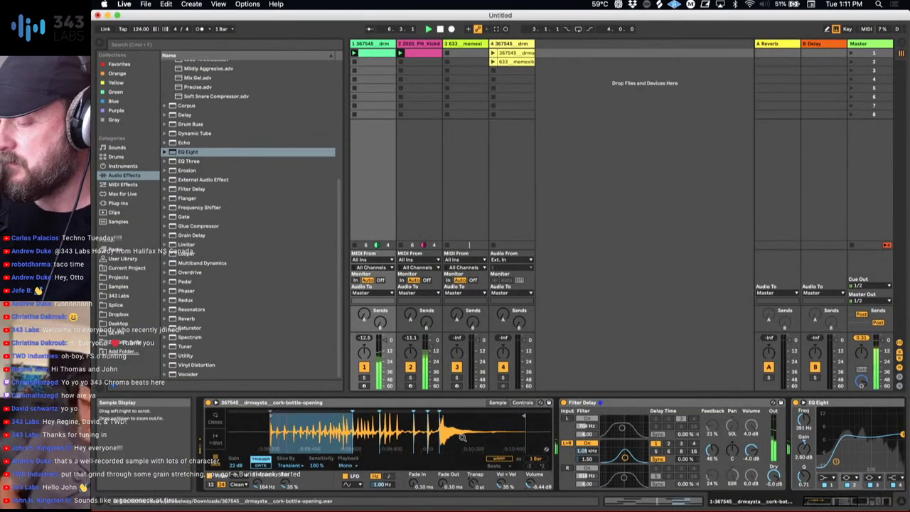
Show Simpler's envelope and LFO controls on track 1 and look over the effects that follow it.
click(523, 402)
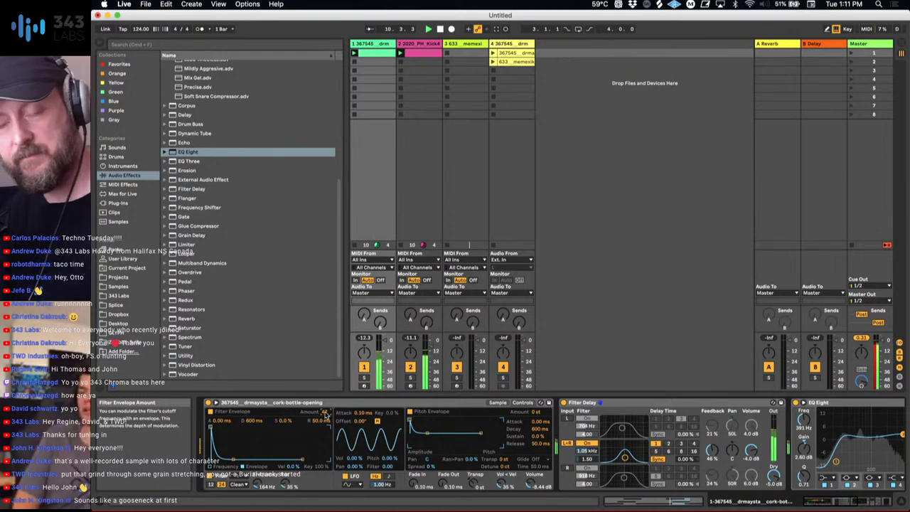
scroll(325, 413, right, 10)
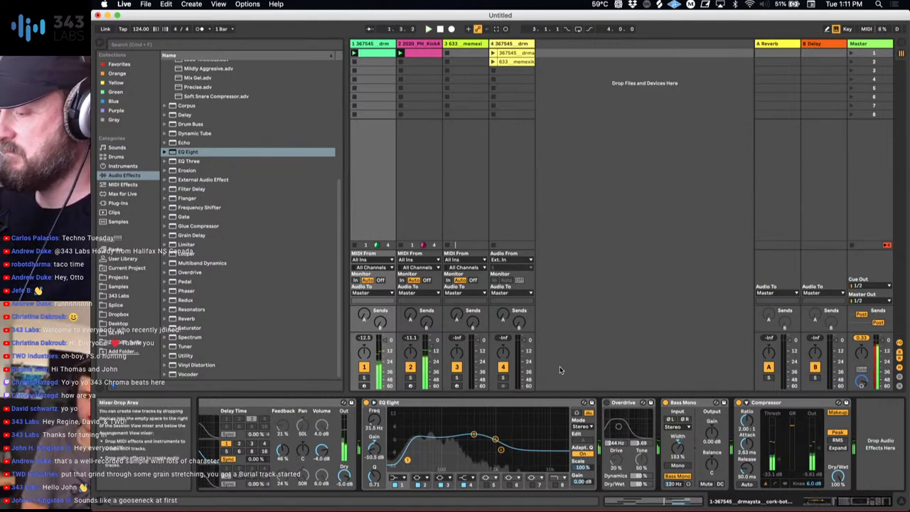
click(428, 28)
Solo the kick track and set its Saturator's drive to -6.86 dB and base to -1.14.
click(423, 42)
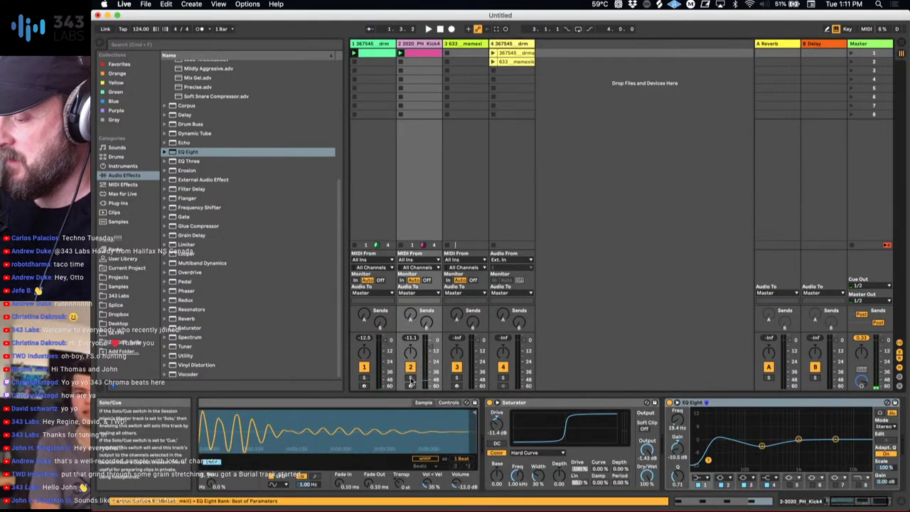
click(410, 378)
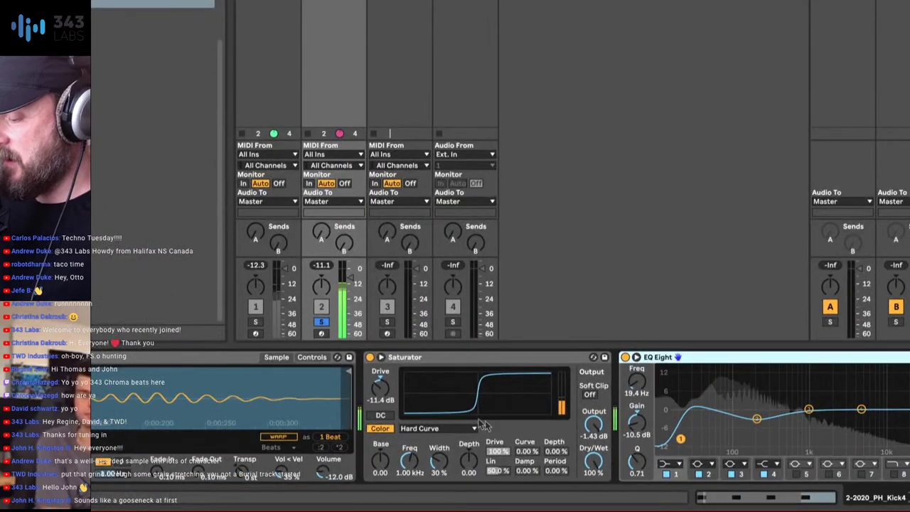
drag(379, 388, 380, 356)
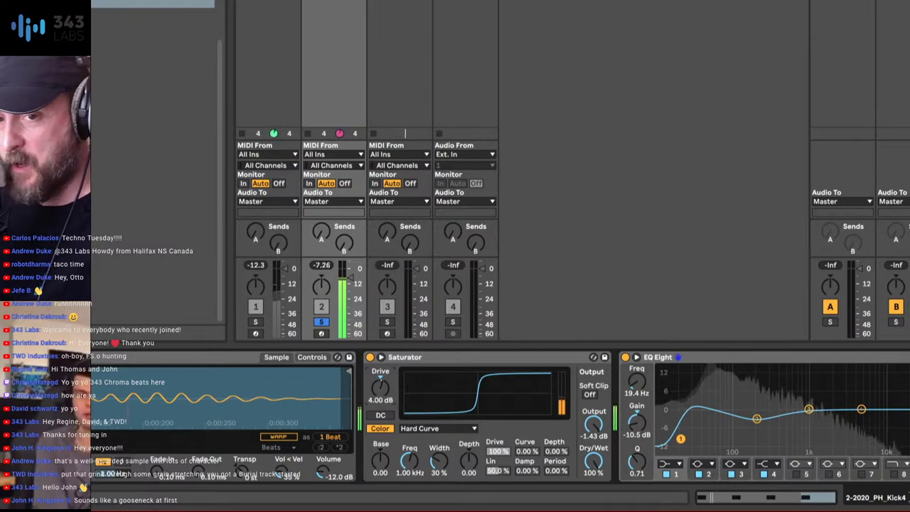
drag(379, 387, 380, 409)
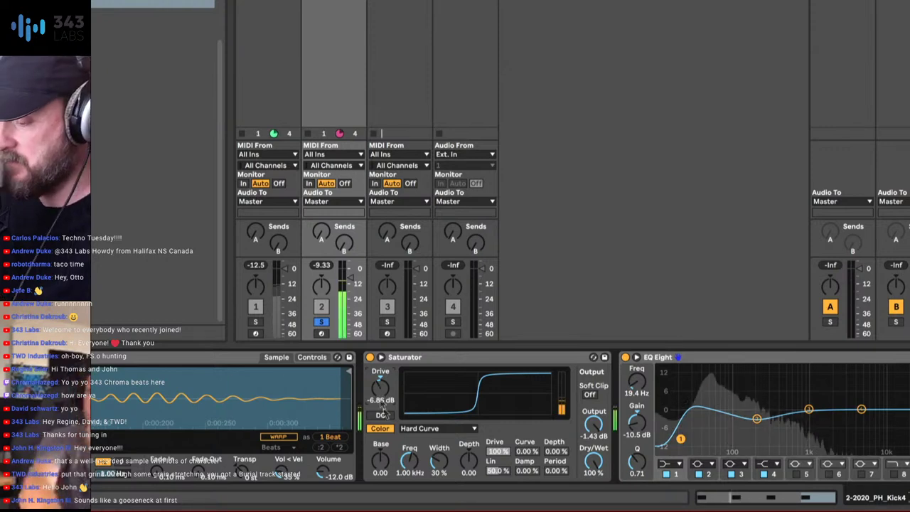
mouse_move(381, 458)
mouse_down()
mouse_move(380, 469)
mouse_move(381, 461)
mouse_up()
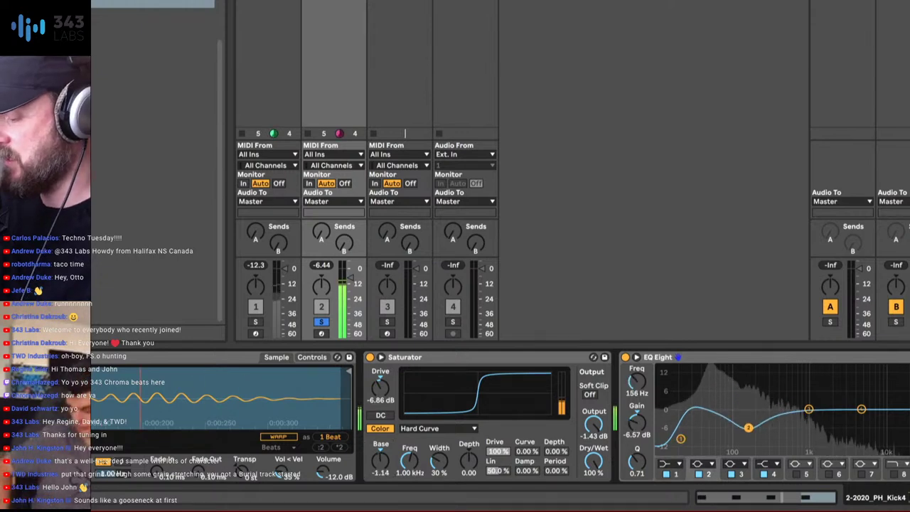
Set band 2 of the kick's EQ Eight to 150 Hz with -3.84 dB gain.
mouse_move(757, 419)
mouse_down()
mouse_move(753, 380)
mouse_move(735, 423)
mouse_move(748, 423)
mouse_up()
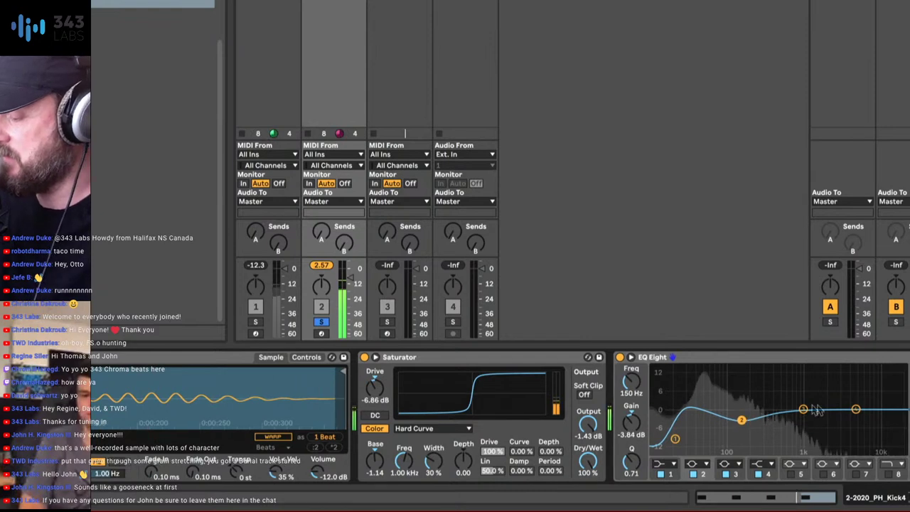
Boost the kick's highs with EQ Eight bands 3 and 4, band 4 at 6.96 kHz and 7.31 dB, and unsolo the kick at a slightly higher level.
drag(804, 410, 866, 389)
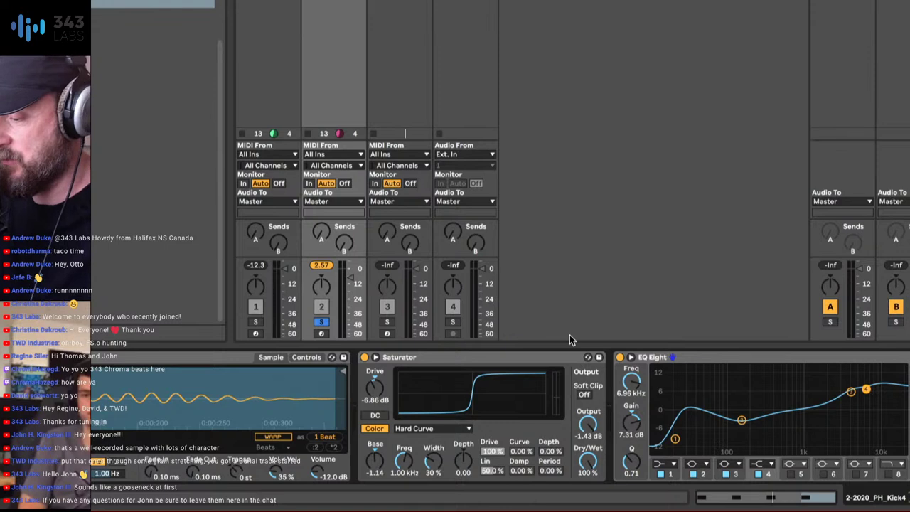
click(320, 322)
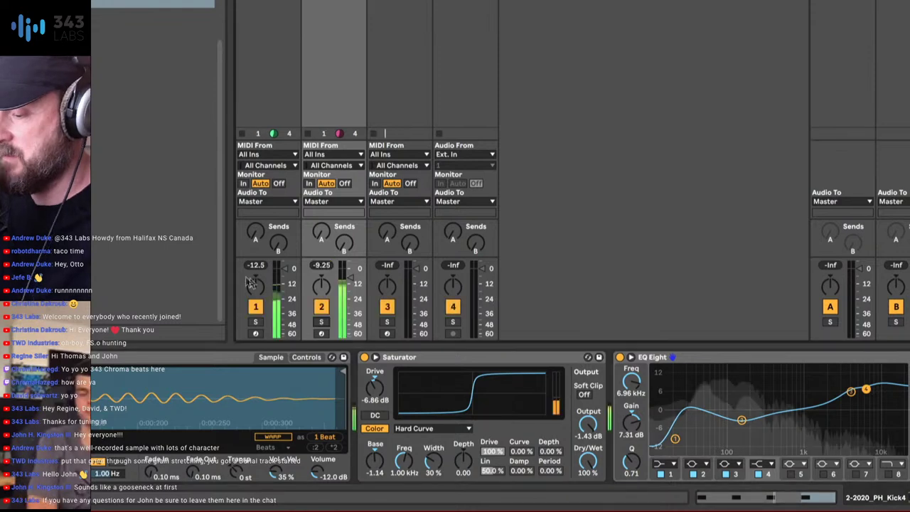
drag(350, 277, 350, 275)
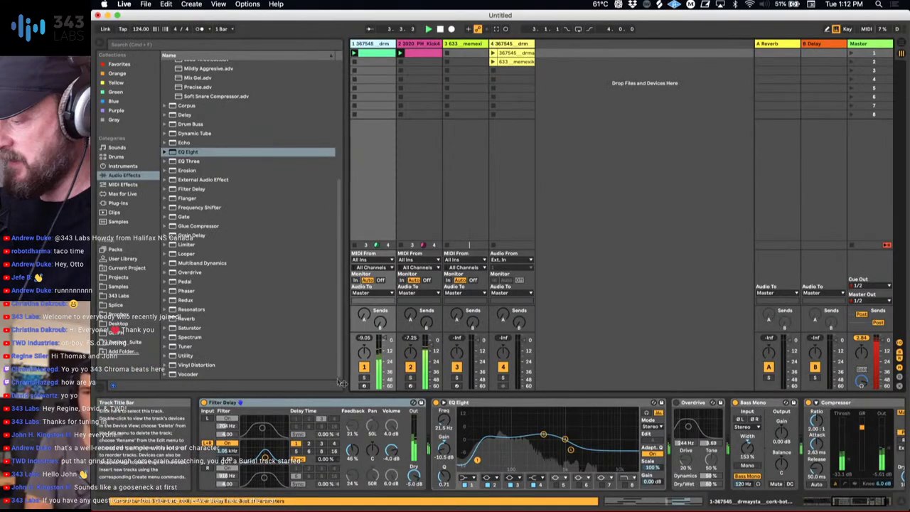
Delete the Overdrive effect from track 1's device chain.
scroll(551, 445, right, 2)
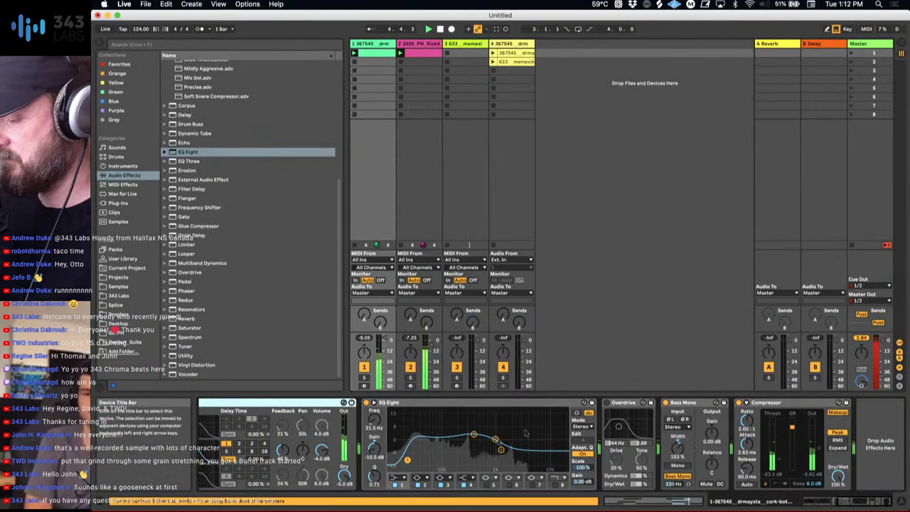
click(616, 404)
key(Delete)
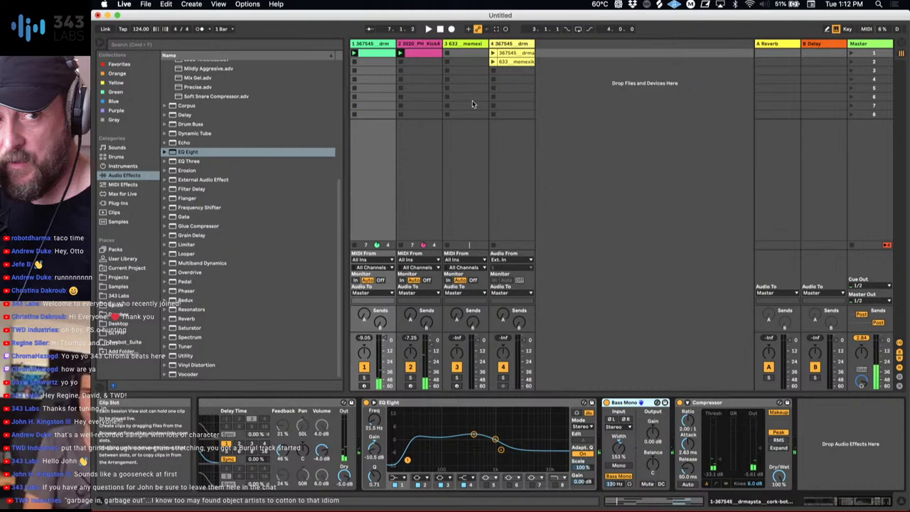
Switch to Firefox and request another random sound from the cork_bottle_opening page on Freesound.
key(super+Tab)
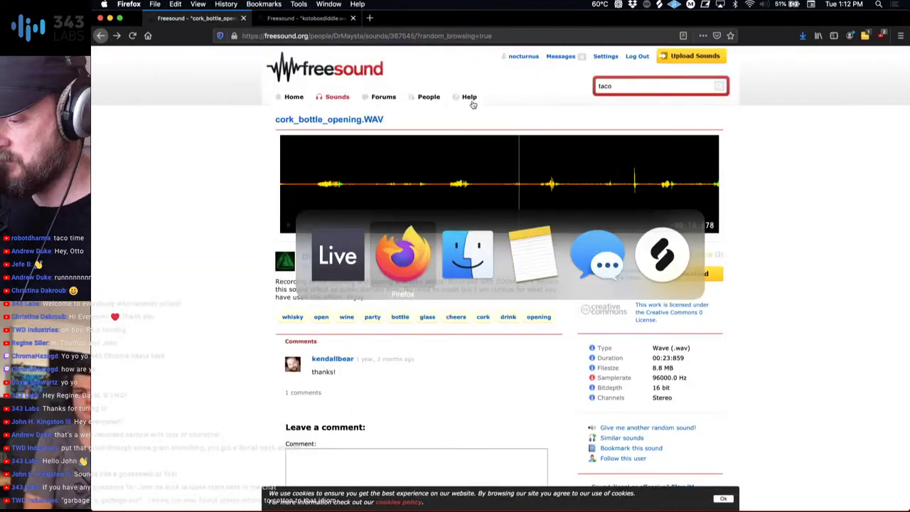
scroll(772, 306, down, 2)
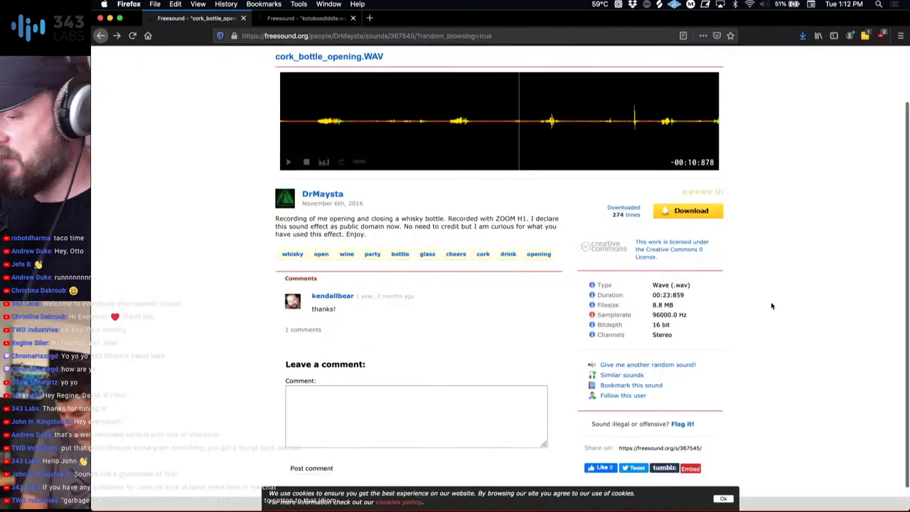
scroll(772, 305, down, 1)
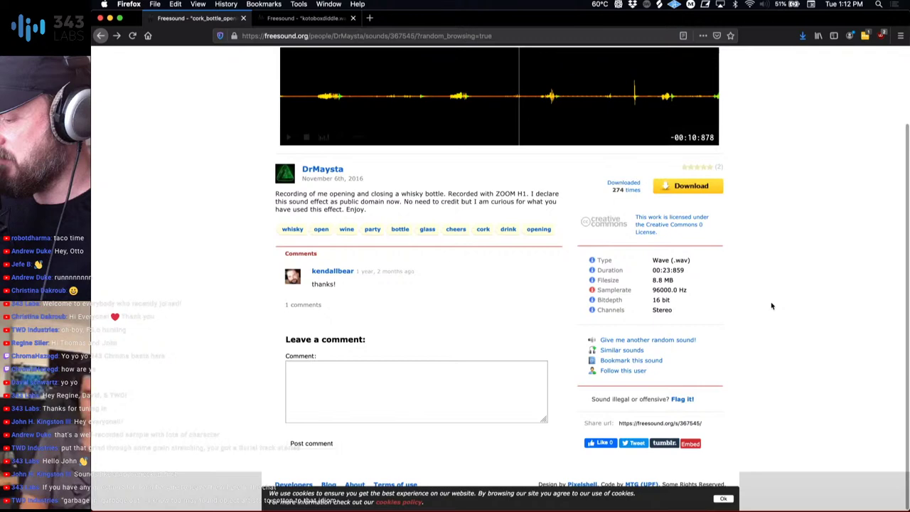
click(674, 340)
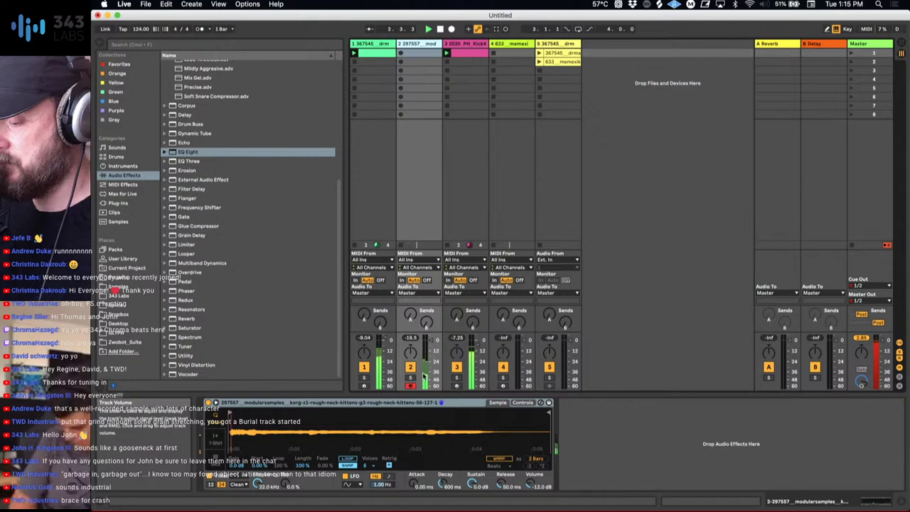
Set the computer MIDI keyboard to the C2 to D3 octave for the Korg sample on track 2 and adjust its start in Simpler.
key(z)
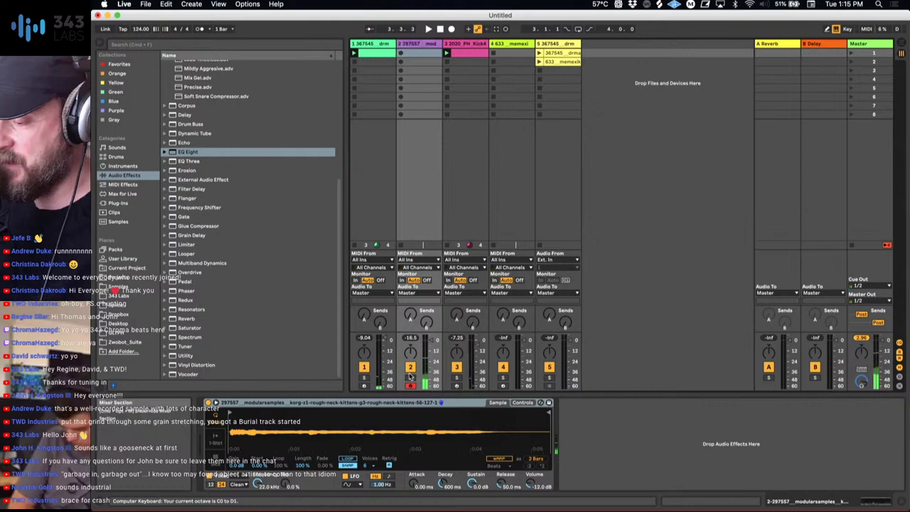
key(x)
key(x)
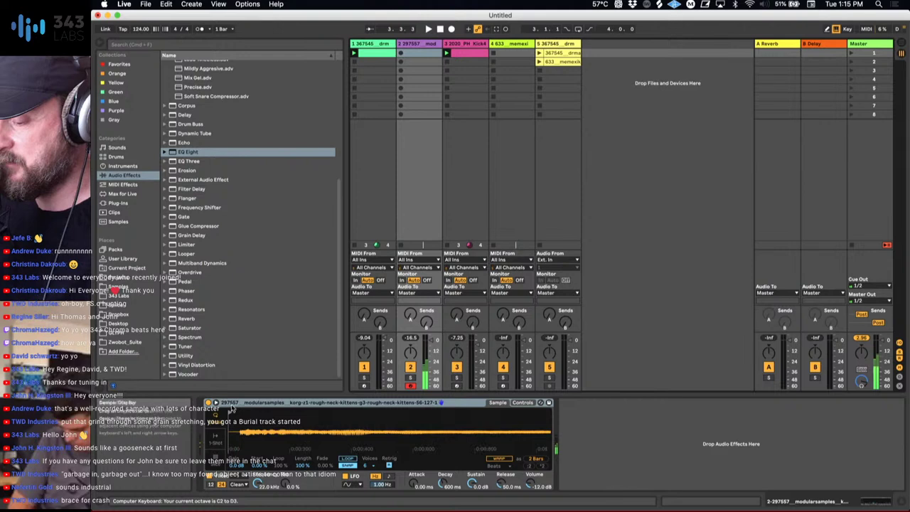
drag(230, 424, 227, 416)
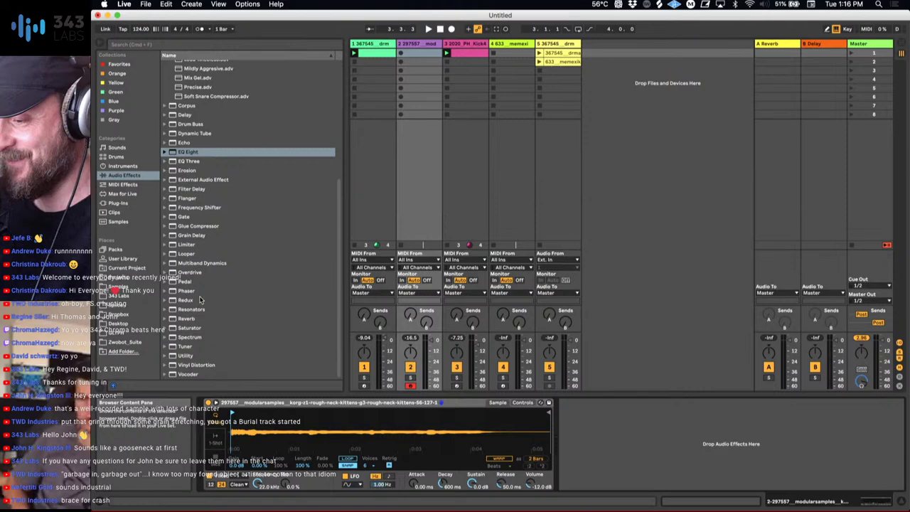
Add a Pedal effect after Simpler on track 2, using Fuzz mode with 90 % gain and -9.84 dB output.
scroll(186, 225, up, 5)
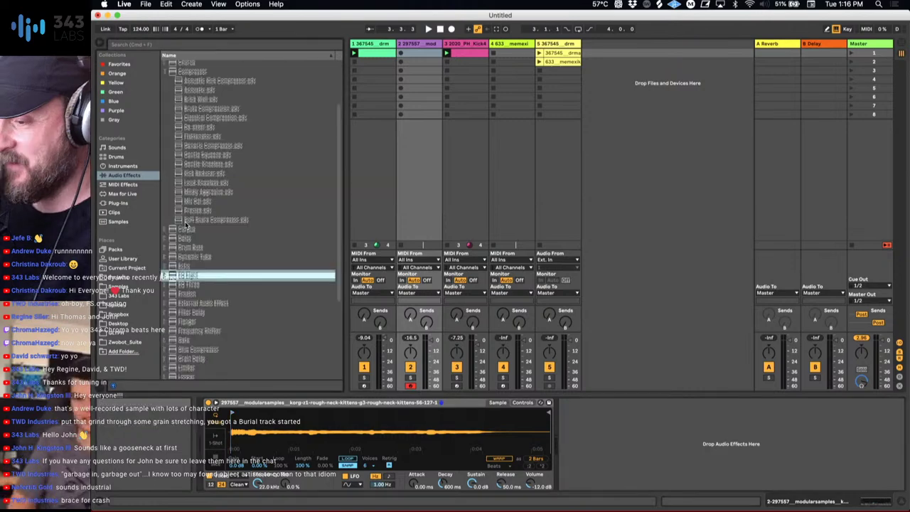
scroll(192, 226, down, 5)
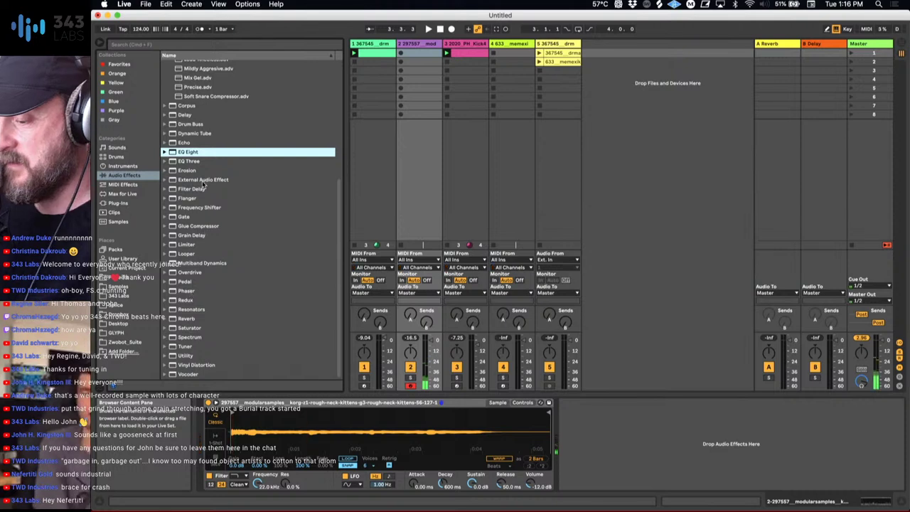
scroll(203, 183, up, 5)
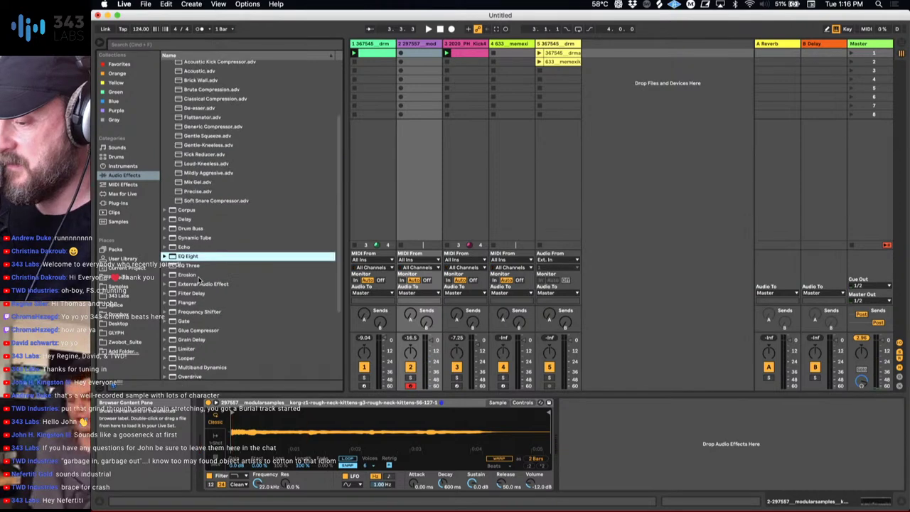
scroll(199, 279, down, 2)
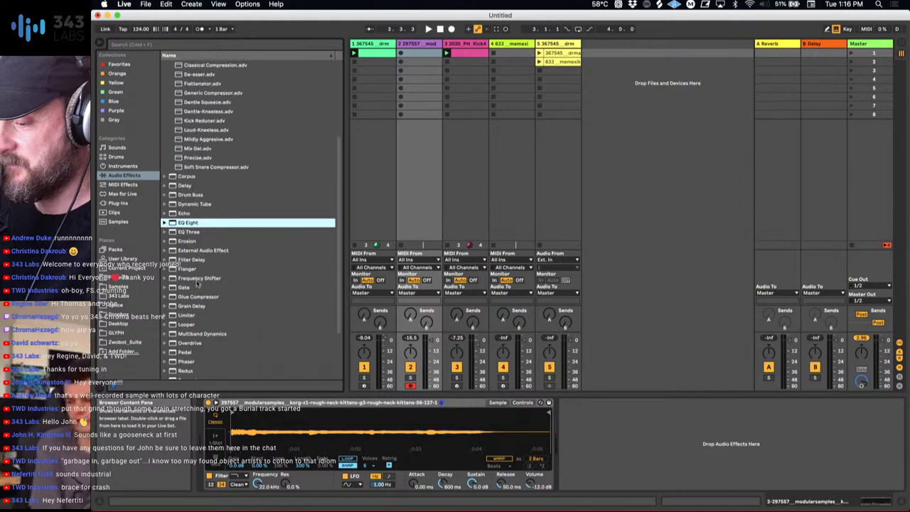
scroll(197, 284, down, 1)
double_click(186, 328)
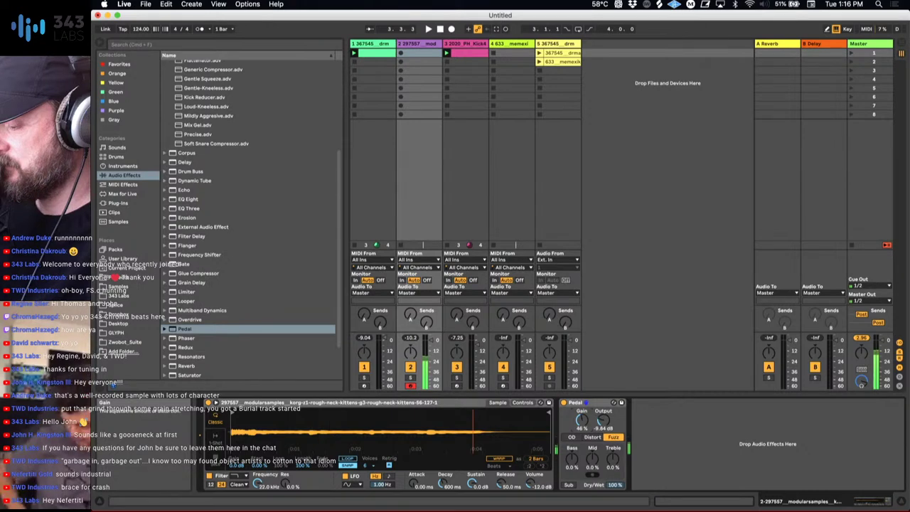
mouse_move(582, 419)
mouse_down()
mouse_move(582, 402)
mouse_move(583, 421)
mouse_up()
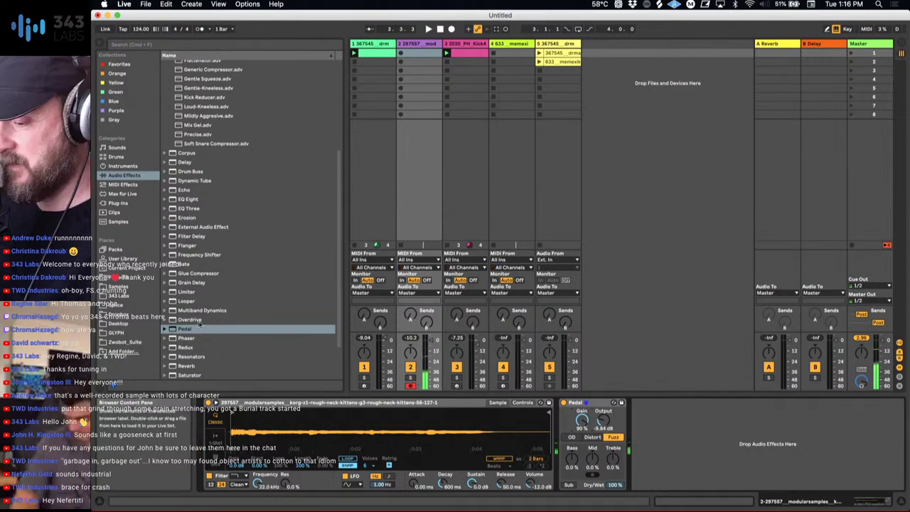
scroll(192, 330, down, 3)
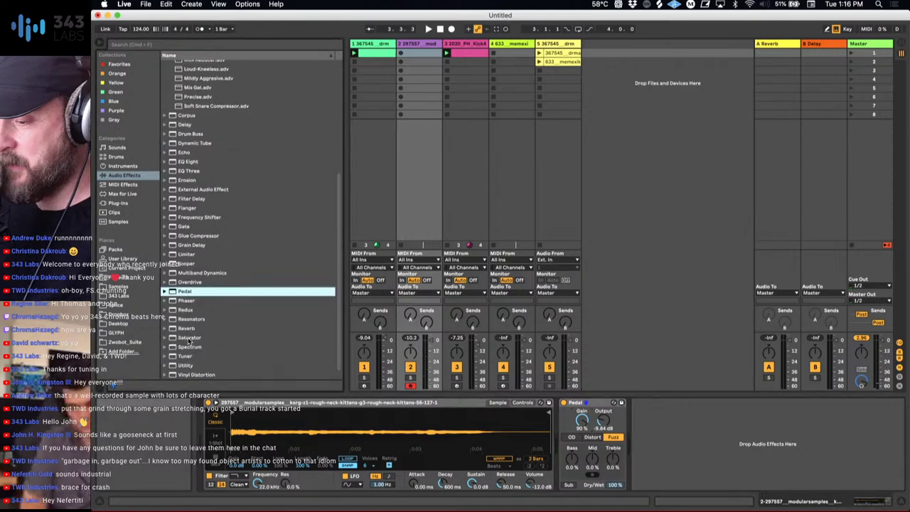
scroll(188, 337, down, 1)
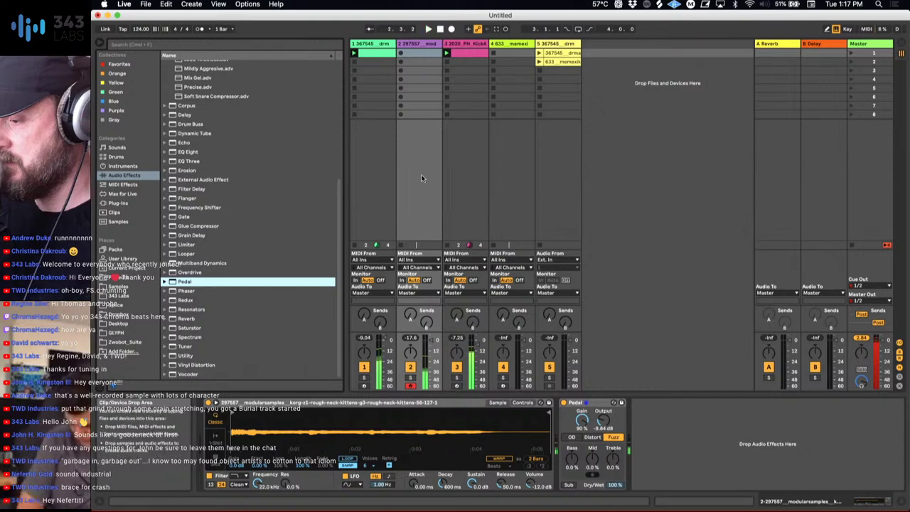
Insert an empty MIDI clip on track 2 and record a played E2 pattern into the slot below it.
key(super+shift+m)
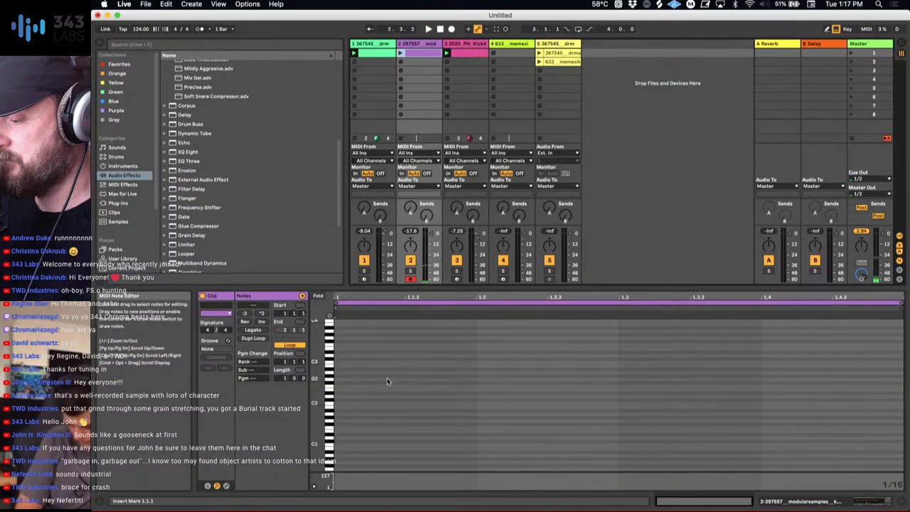
click(400, 62)
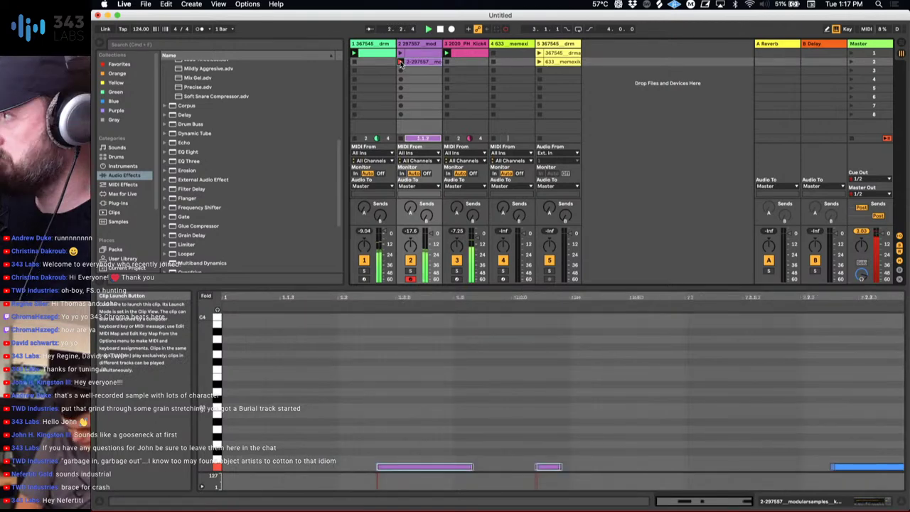
click(400, 63)
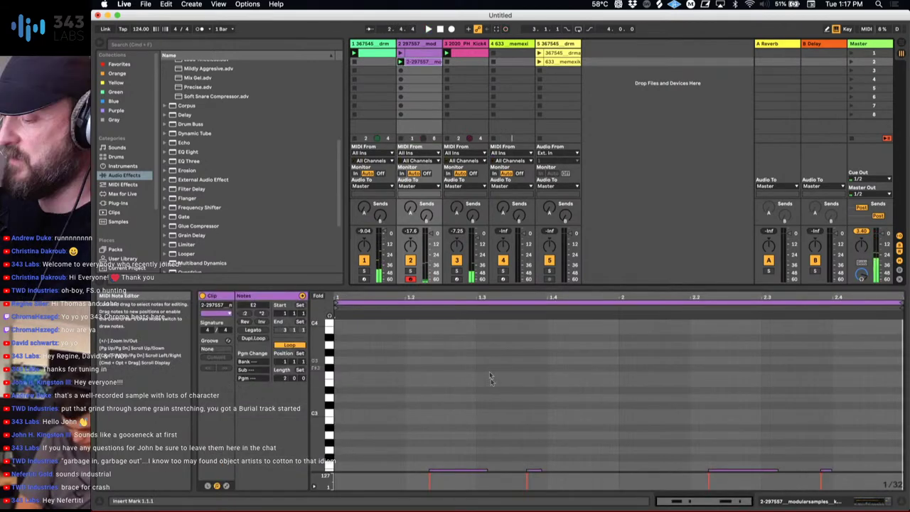
Shorten the recorded clip's loop to one bar and quantize all of its notes.
scroll(489, 379, down, 3)
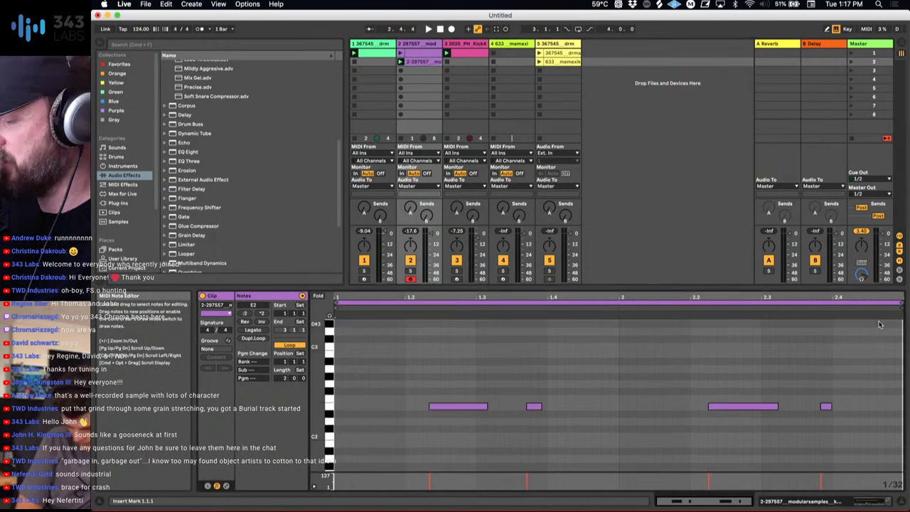
drag(899, 303, 619, 349)
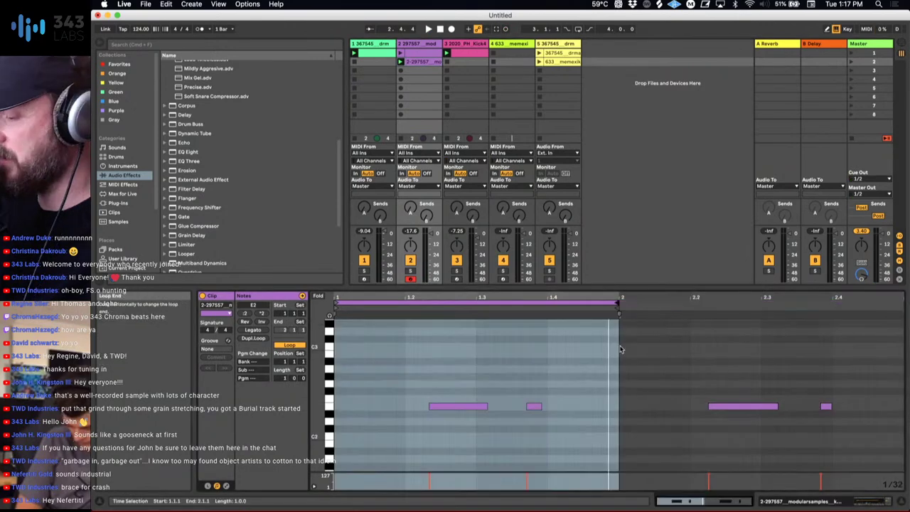
key(super+a)
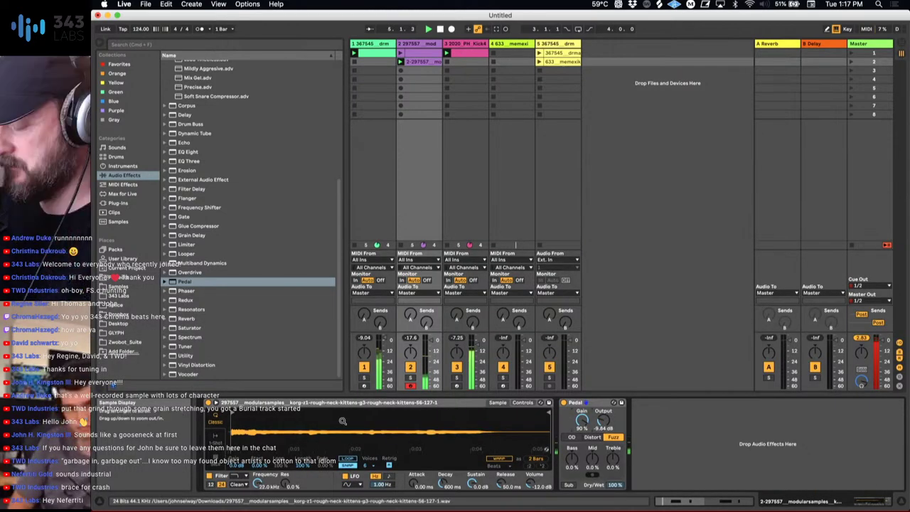
Set Simpler's amp envelope on track 2 to -23 dB sustain and about 1 second of release.
drag(472, 484, 472, 500)
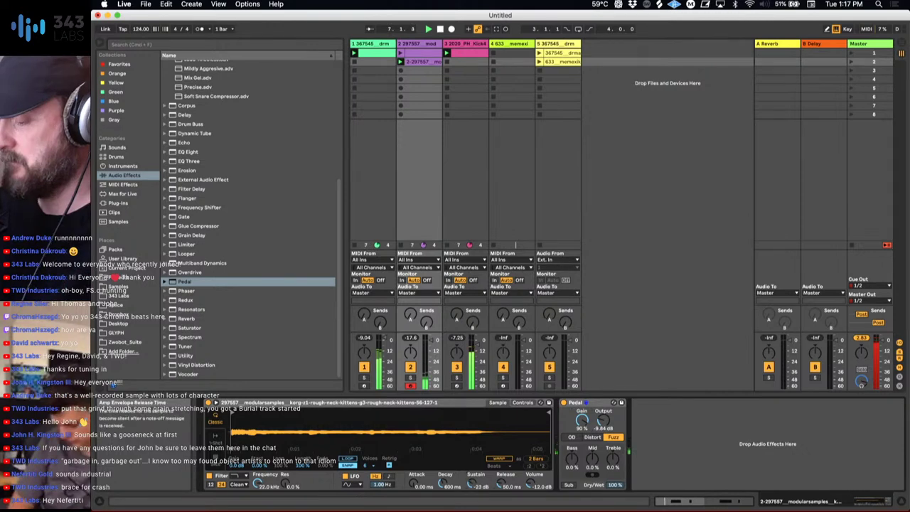
drag(501, 483, 501, 462)
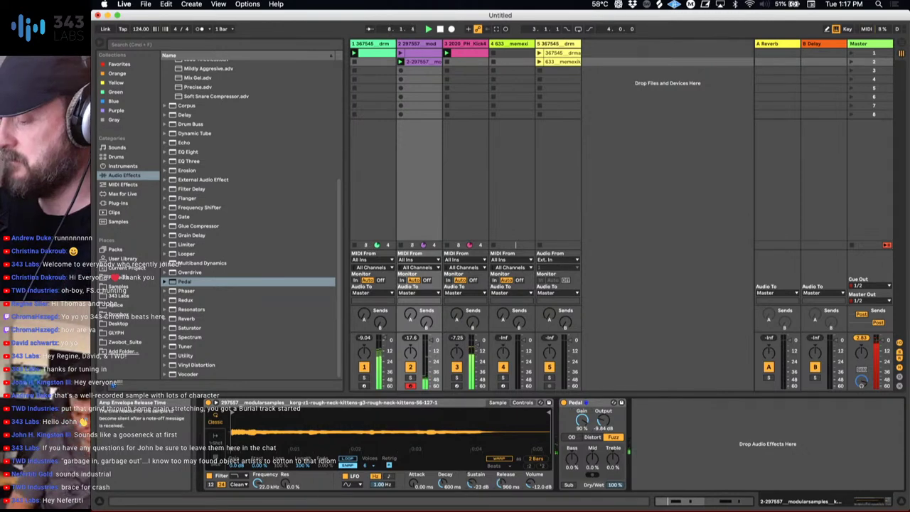
Add short E2 notes at 1.1.3 and 1.2.4 in the recorded clip, shortening the 1.2.2 note to end at 1.2.4.
click(426, 62)
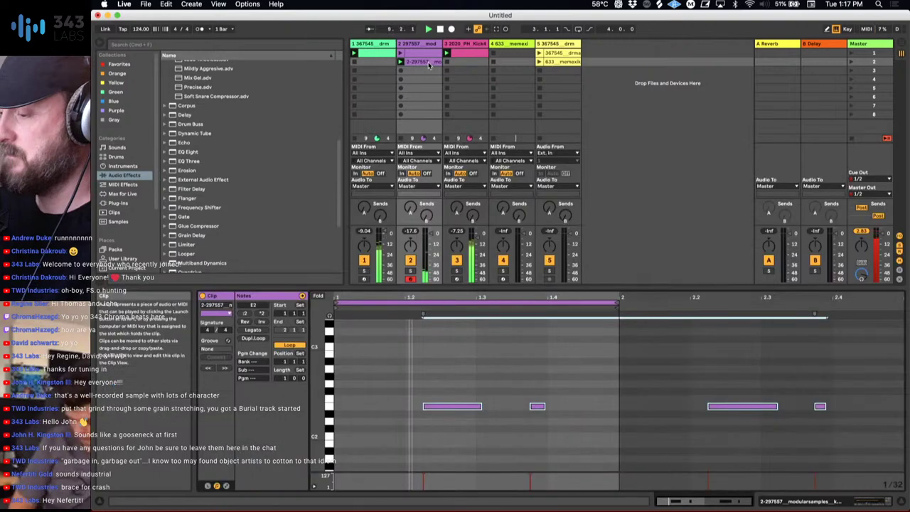
double_click(364, 407)
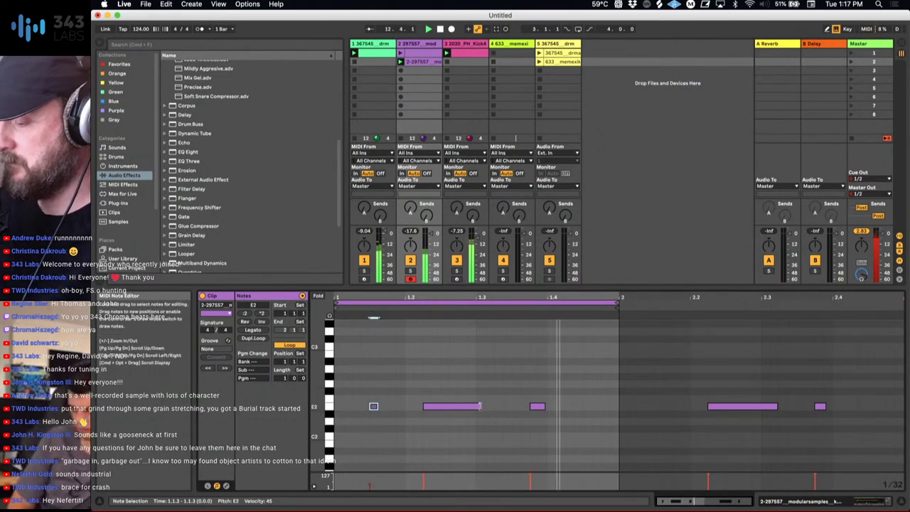
drag(481, 406, 462, 408)
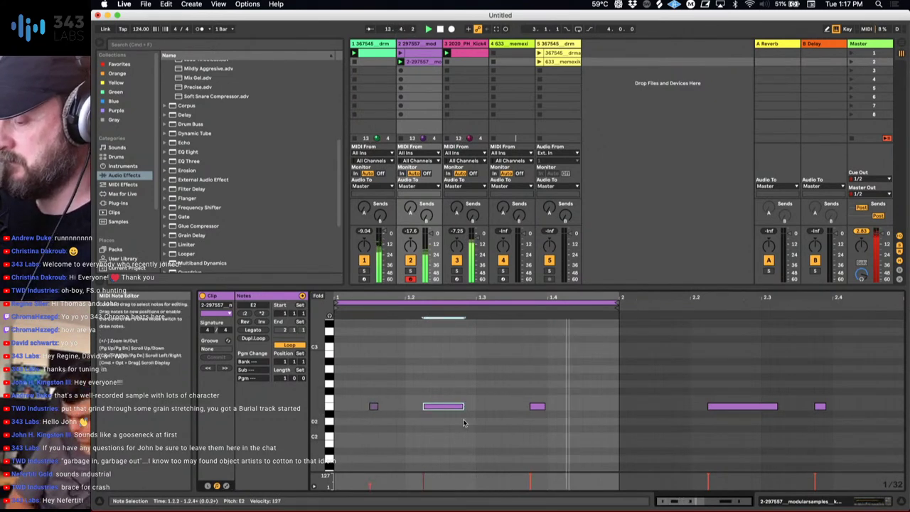
double_click(463, 421)
key(Up)
key(Up)
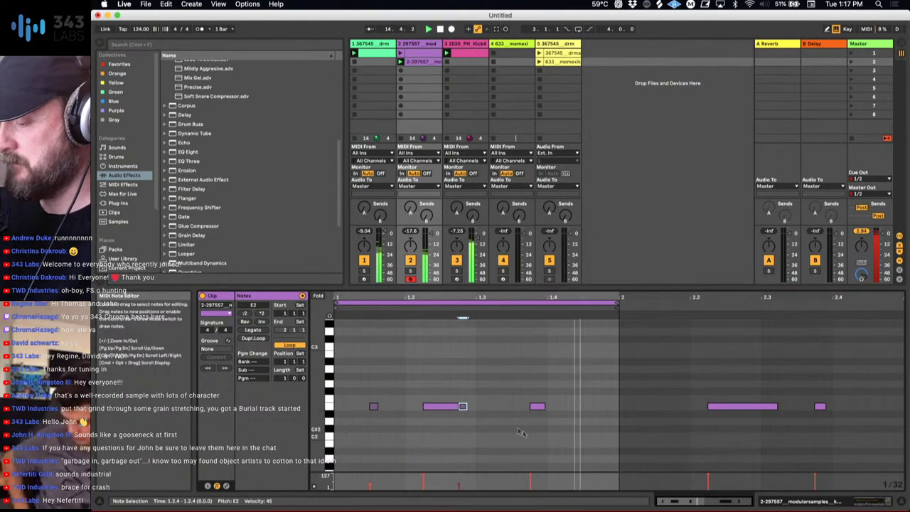
Copy the short 1.2.4 note to 1.3.2, and add another E2 note at 1.3.3 with velocity 13.
drag(463, 407, 495, 406)
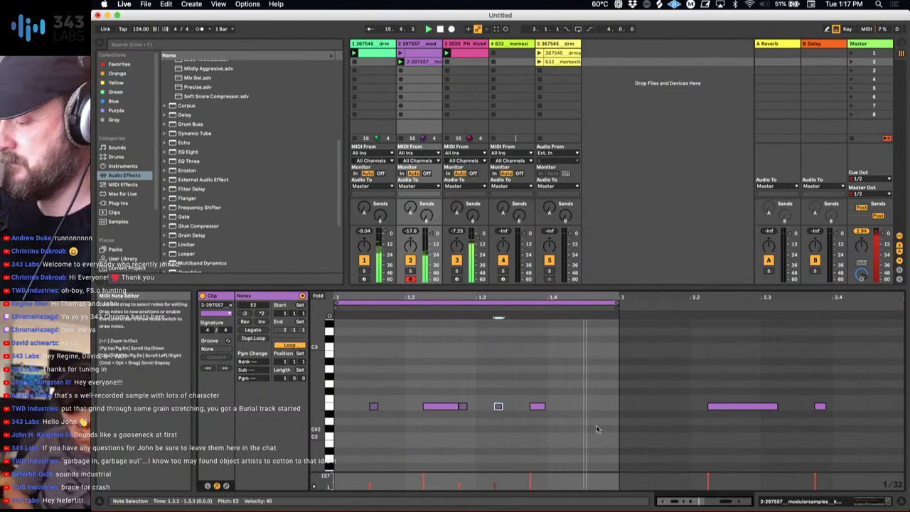
double_click(522, 407)
key(Left)
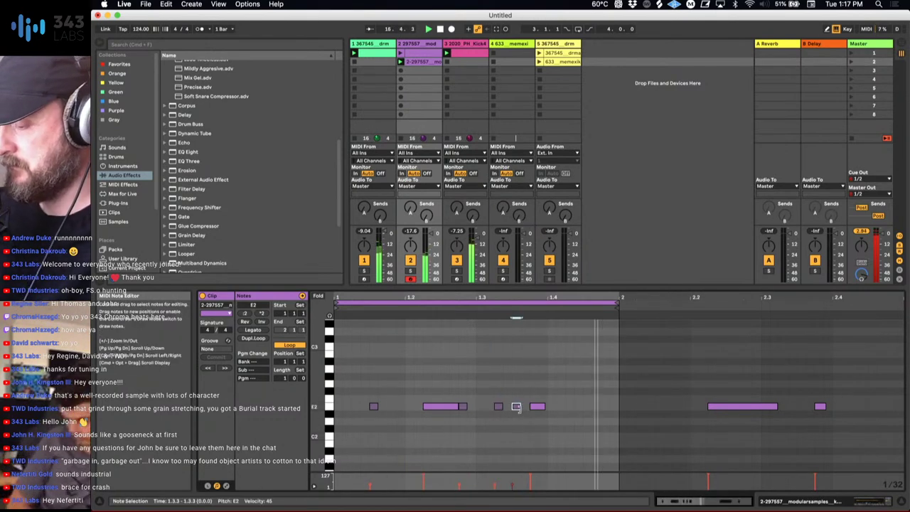
drag(516, 405, 516, 428)
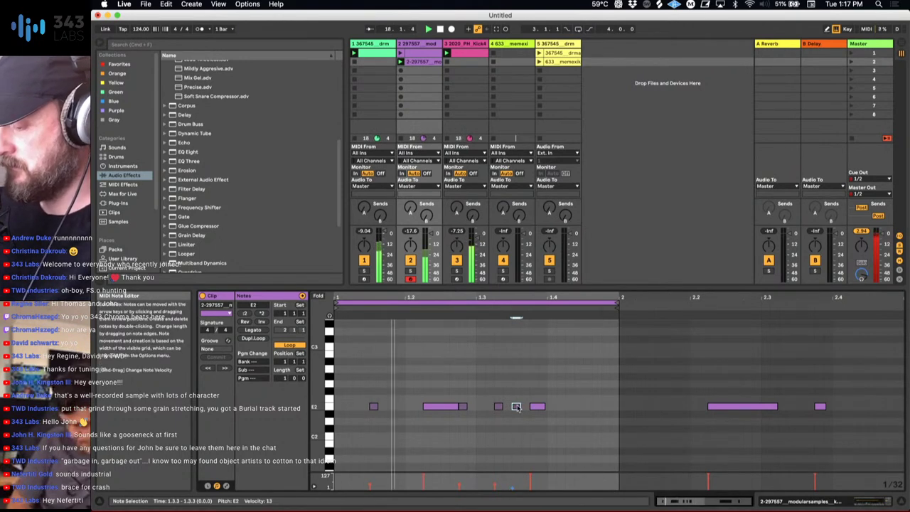
Add short E2 notes to the recorded clip at 1.4.2 with velocity 13 and at 1.4.4 with velocity 62.
double_click(570, 407)
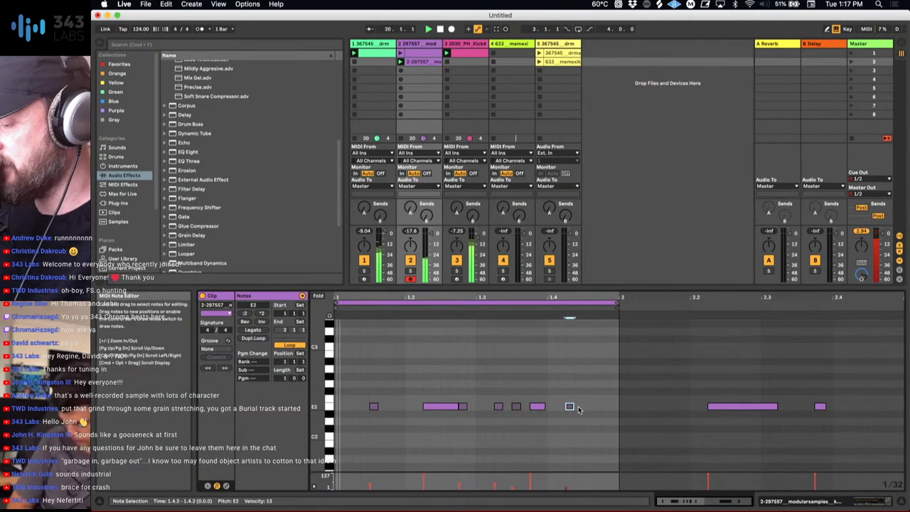
double_click(596, 407)
drag(597, 407, 597, 373)
key(Left)
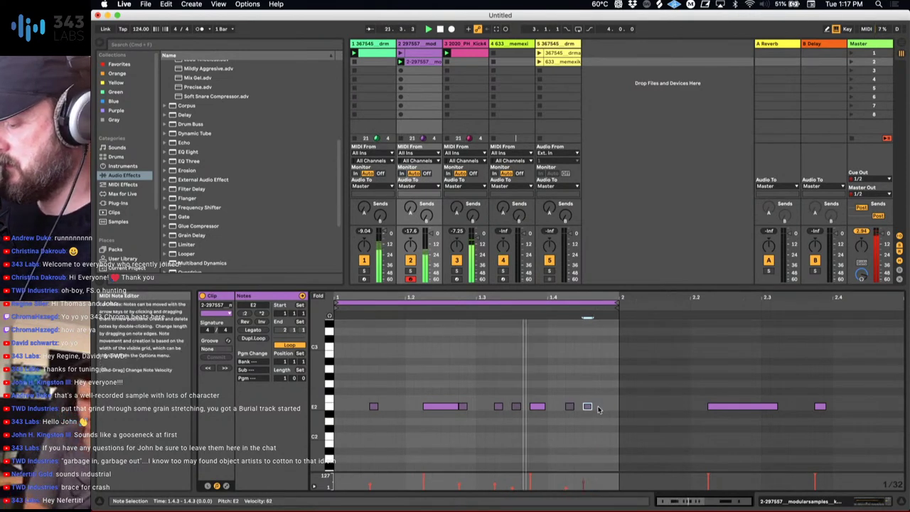
key(Right)
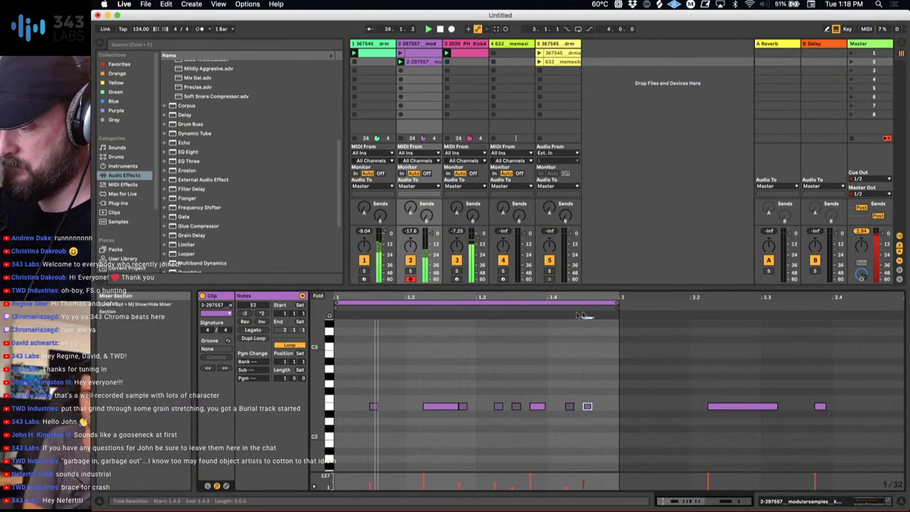
key(Left)
key(Right)
key(Down)
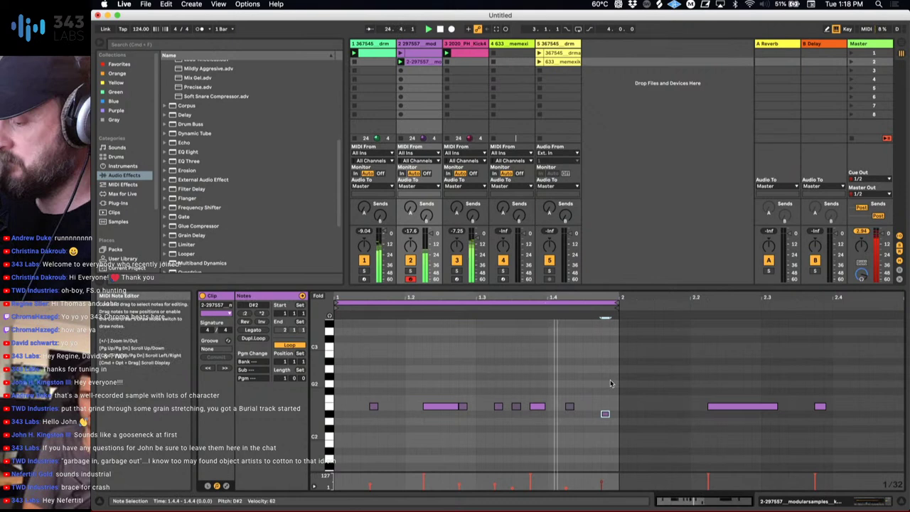
key(Up)
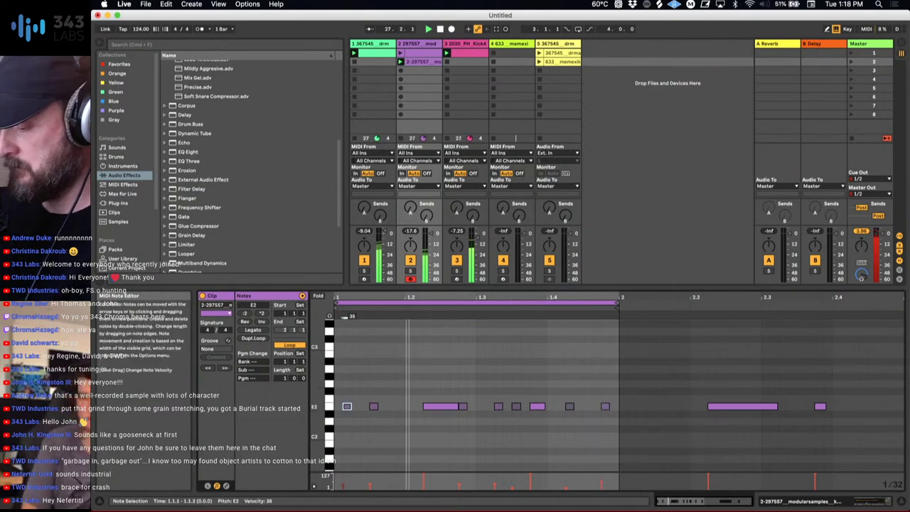
Add a short E2 note at 1.1.2 with velocity 35 in the recorded clip.
double_click(355, 407)
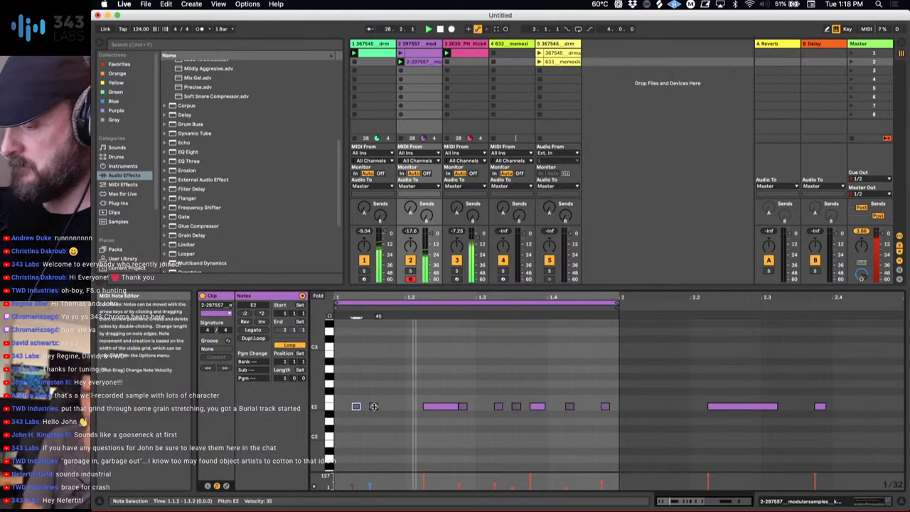
click(373, 406)
click(446, 403)
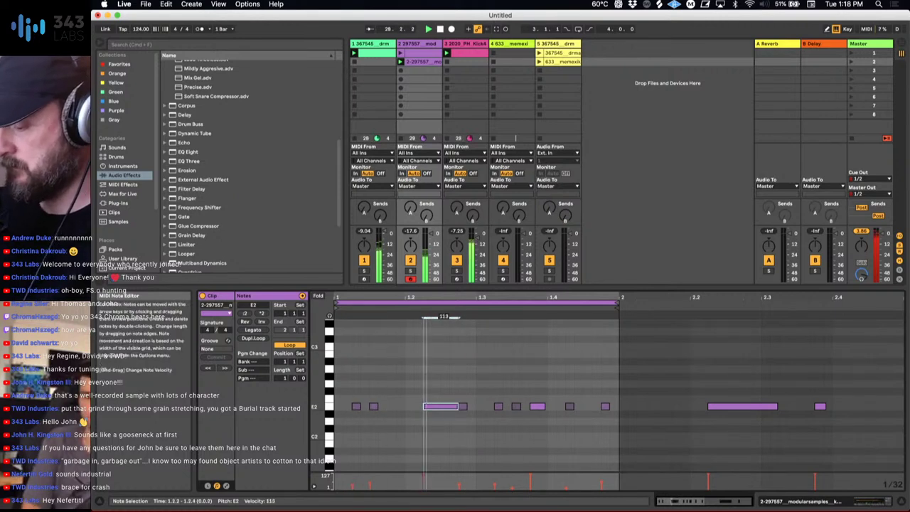
Set Simpler's filter on track 2 to 1.88 kHz with 50% resonance, and mute track 1.
key(shift+Tab)
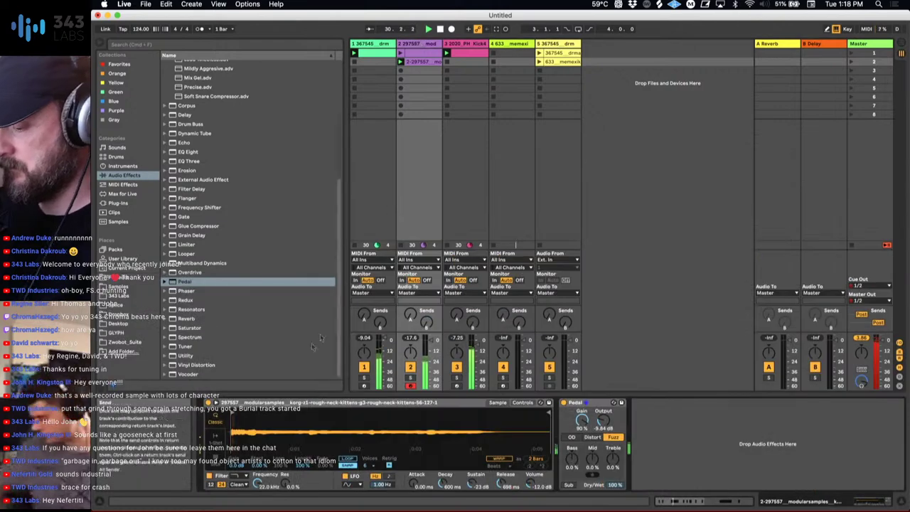
drag(260, 483, 285, 491)
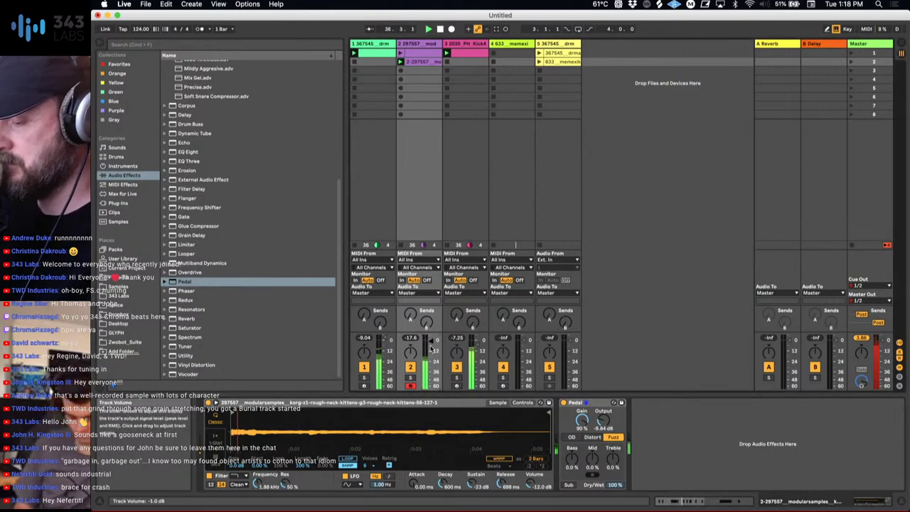
click(365, 367)
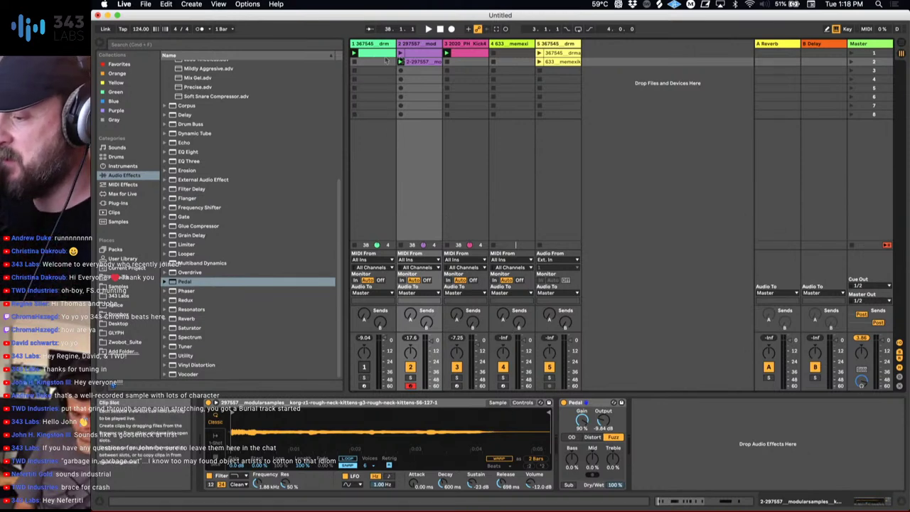
key(super+space)
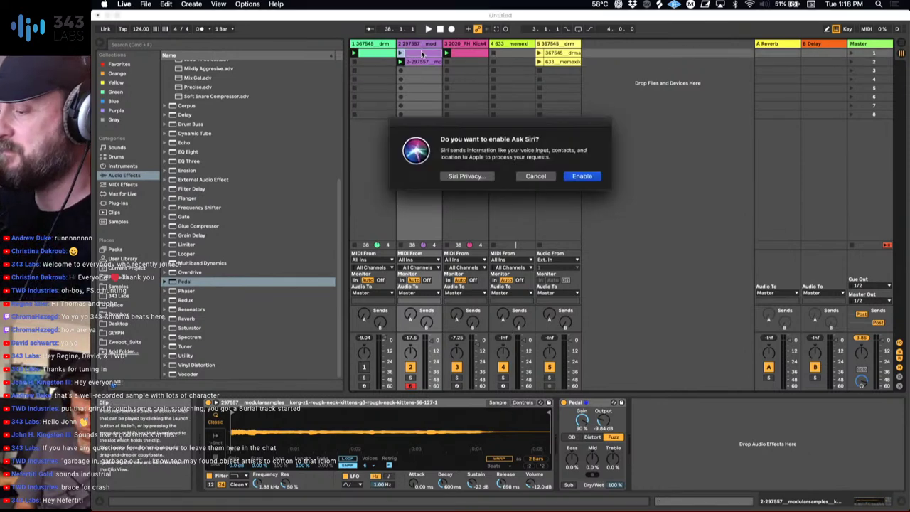
click(534, 176)
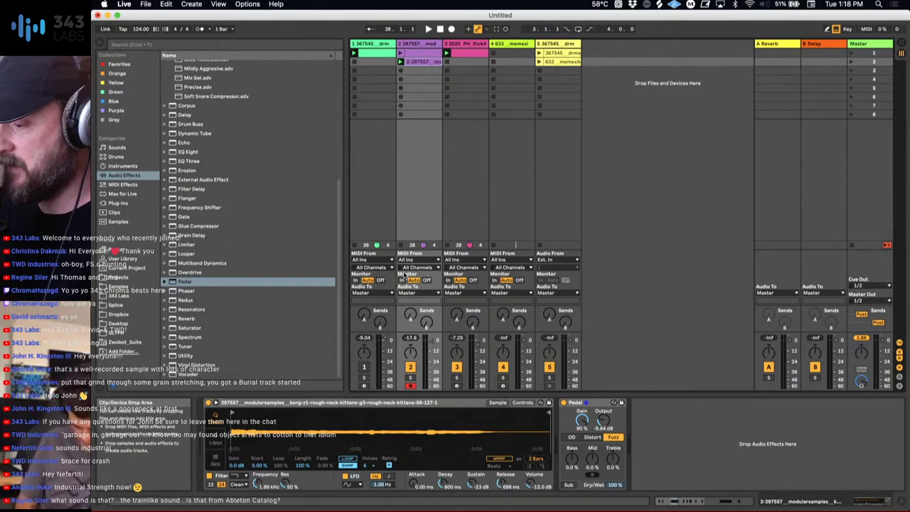
key(shift+Tab)
click(401, 114)
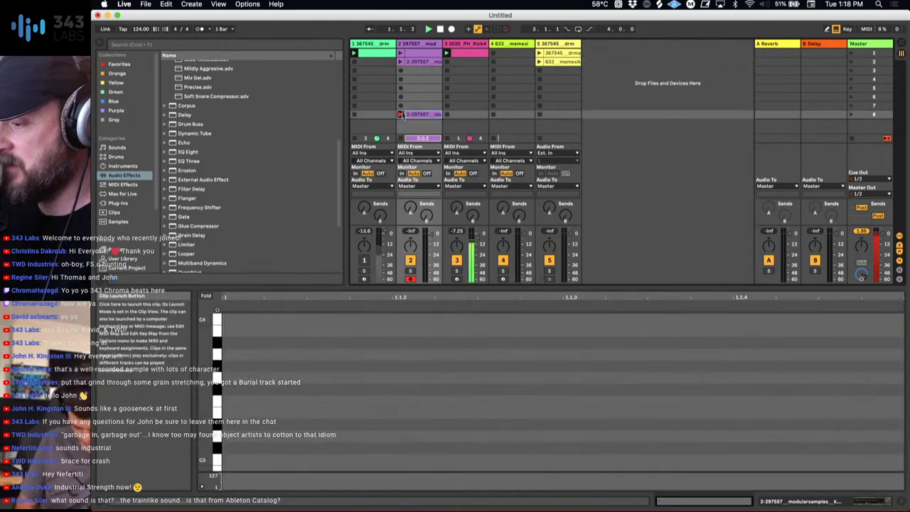
click(423, 115)
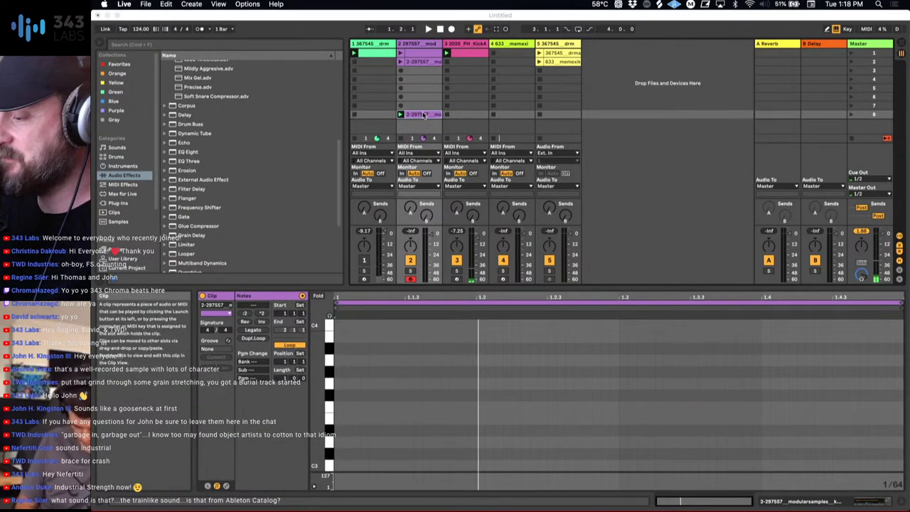
click(530, 176)
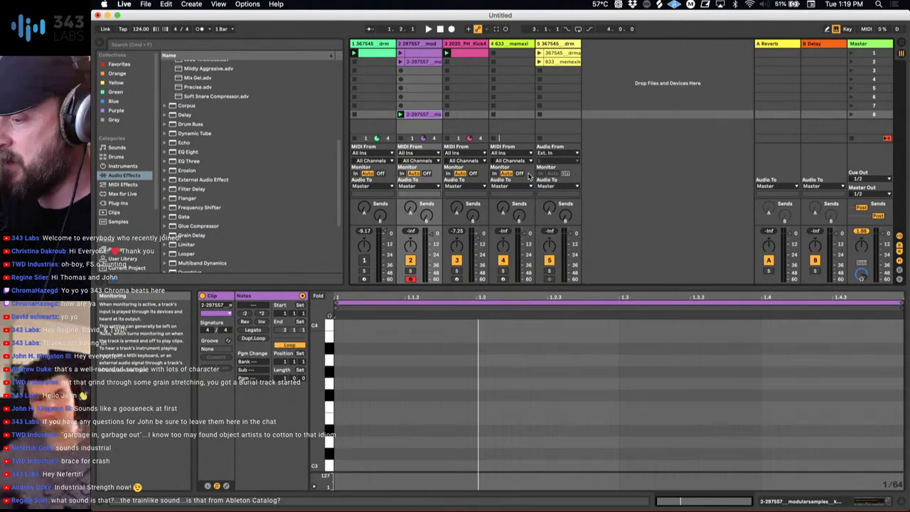
click(533, 176)
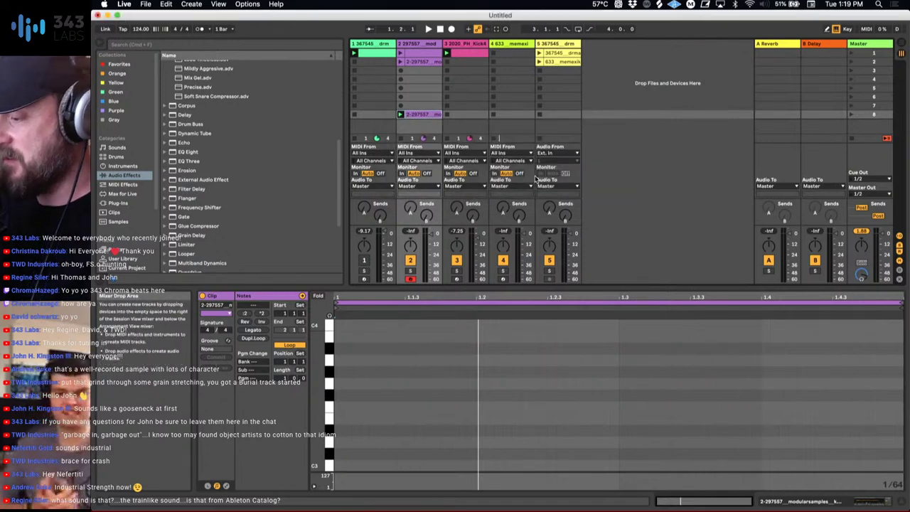
click(420, 46)
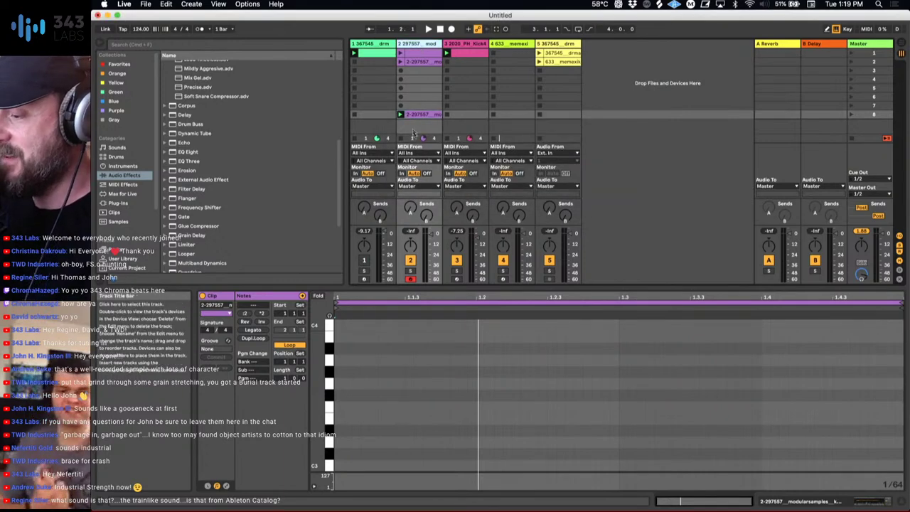
key(Delete)
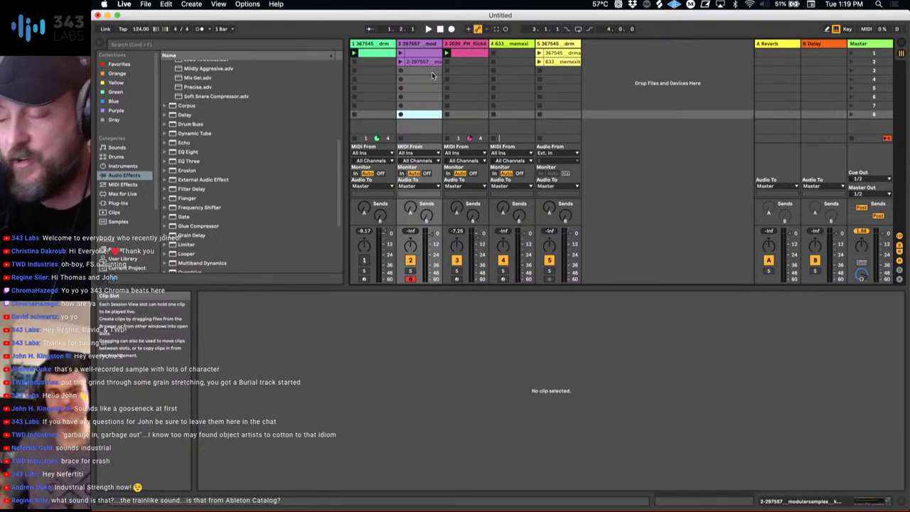
Set Simpler's amp envelope on track 2 to 0.0 dB sustain and 102 ms release.
click(418, 44)
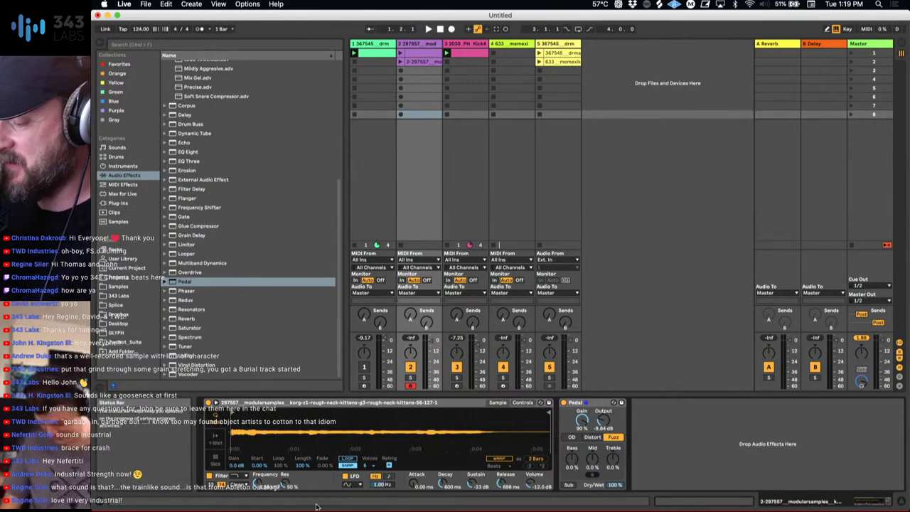
mouse_move(422, 490)
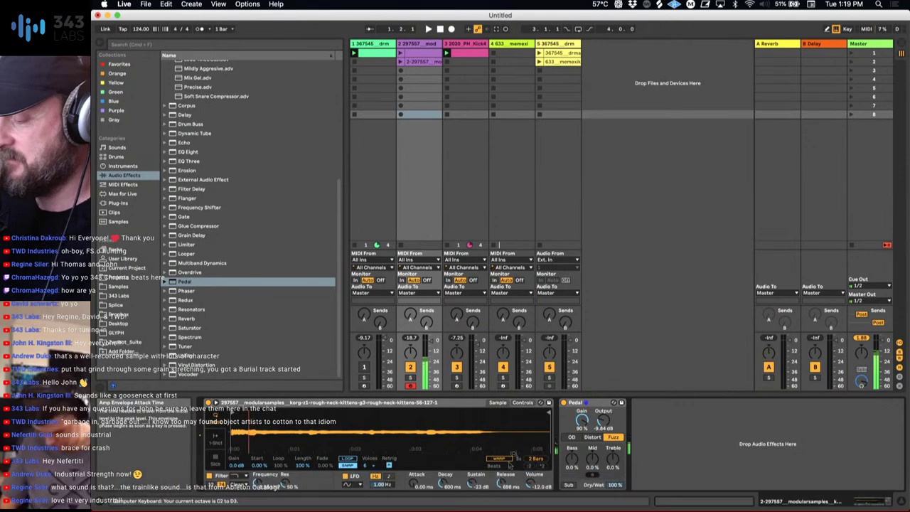
drag(502, 482, 472, 455)
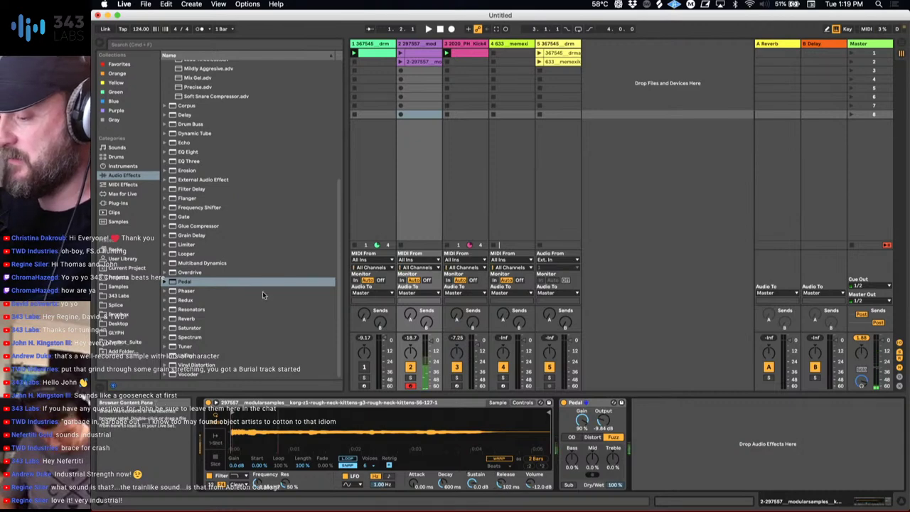
Add a Reverb after the Pedal on track 2, with its diffusion low shelf at 216 Hz and high shelf at 9.49 kHz.
click(203, 318)
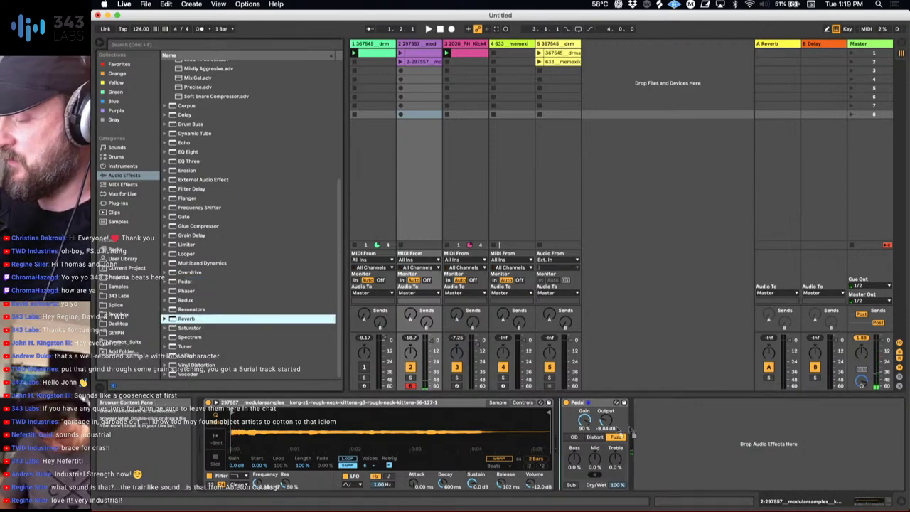
key(Return)
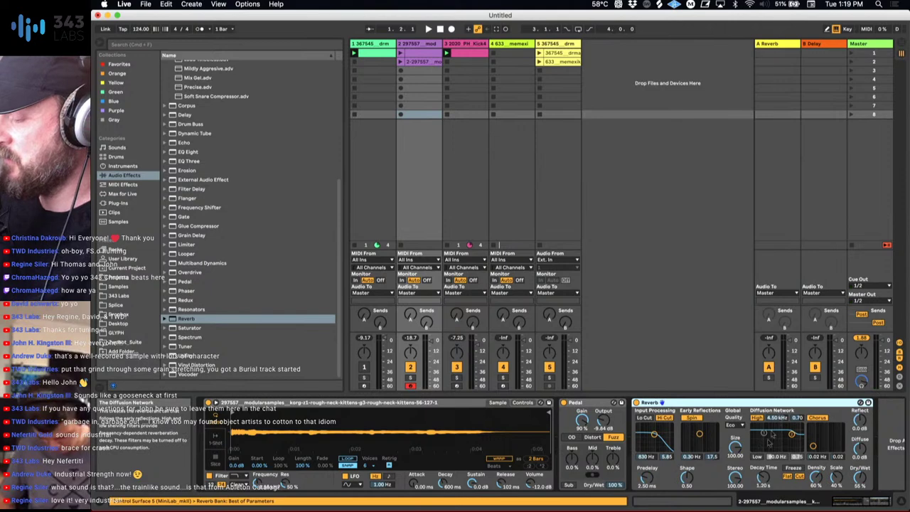
drag(797, 457, 776, 439)
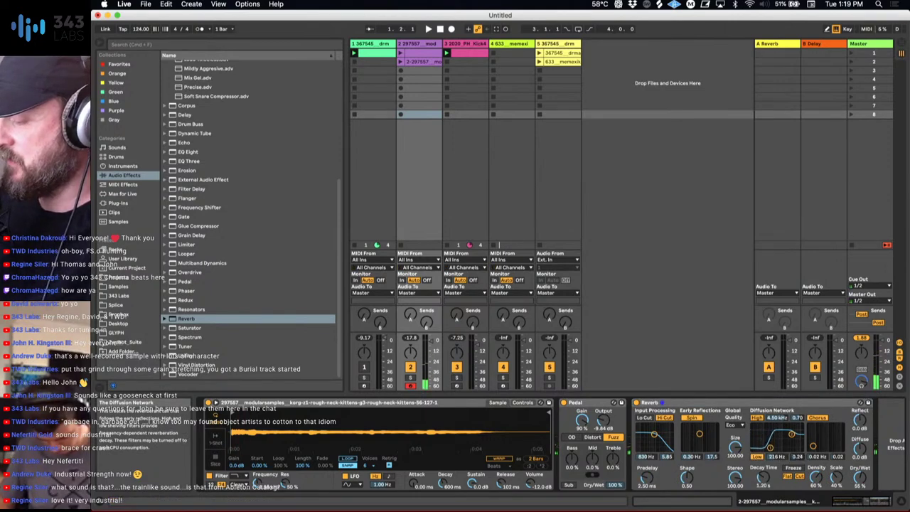
drag(791, 433, 797, 433)
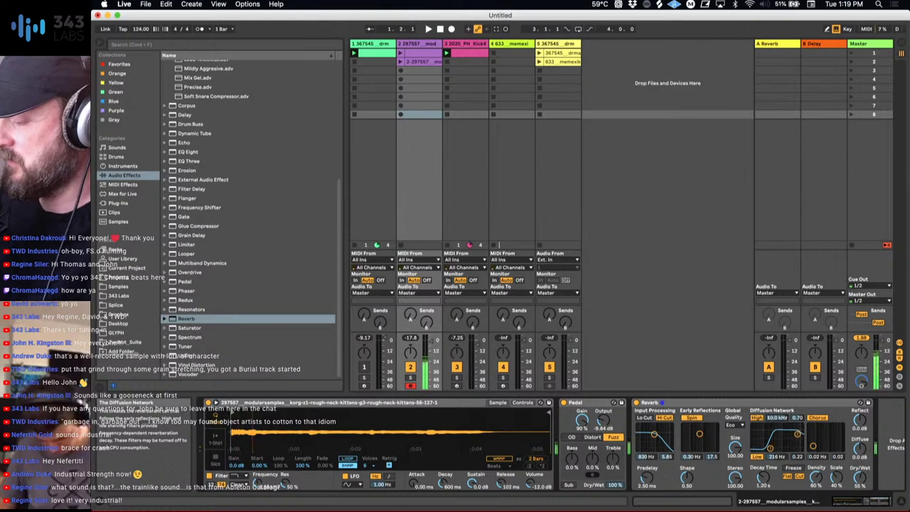
Turn off the reverb's input high cut, and set its quality to Mid with a size of 0.97.
click(665, 418)
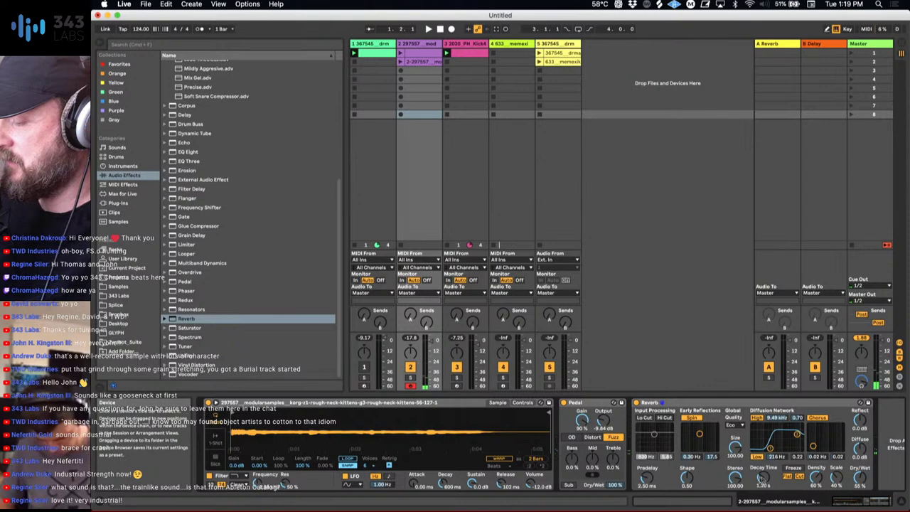
click(740, 427)
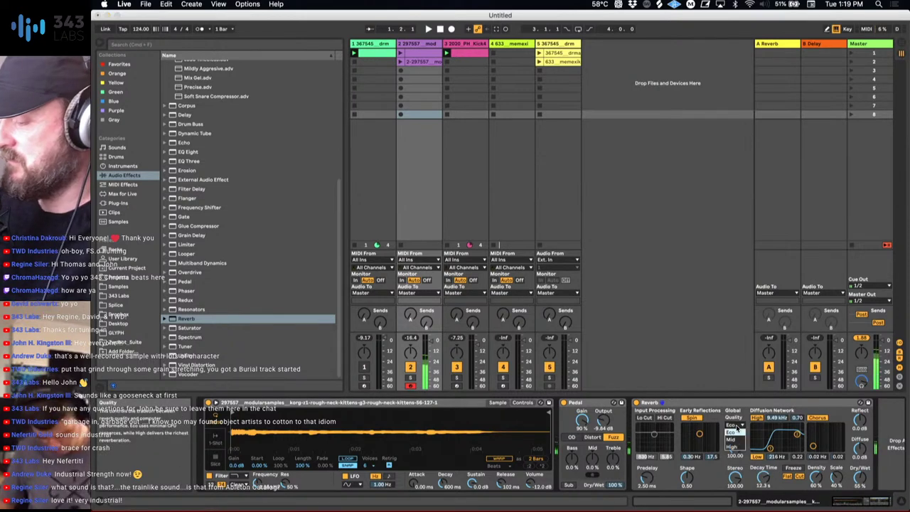
click(737, 442)
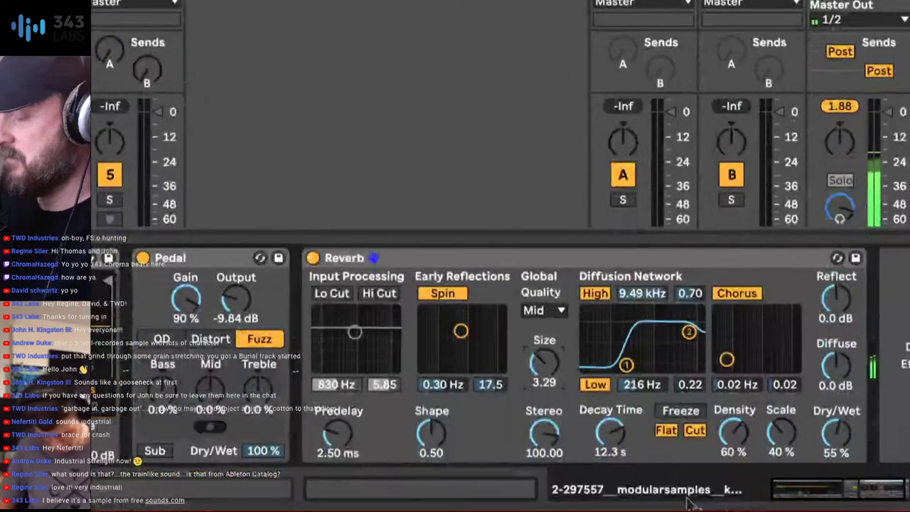
drag(543, 362, 544, 384)
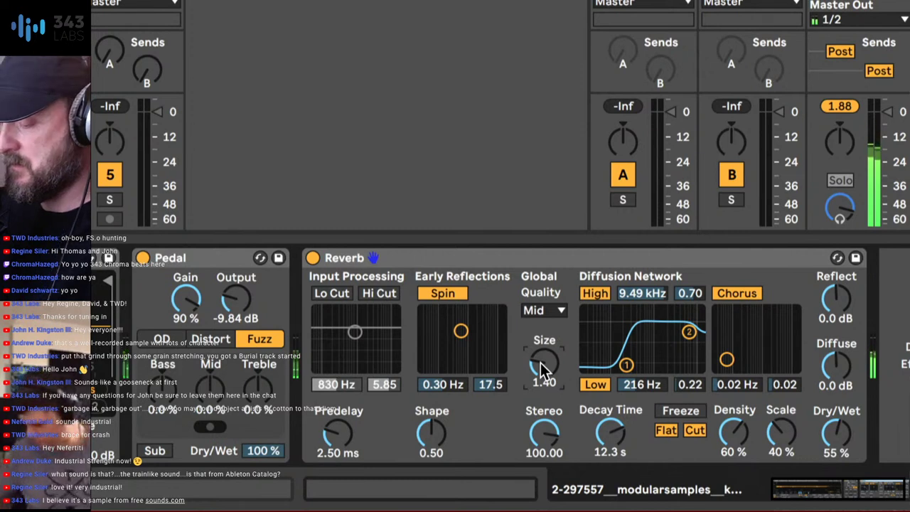
drag(544, 377, 544, 398)
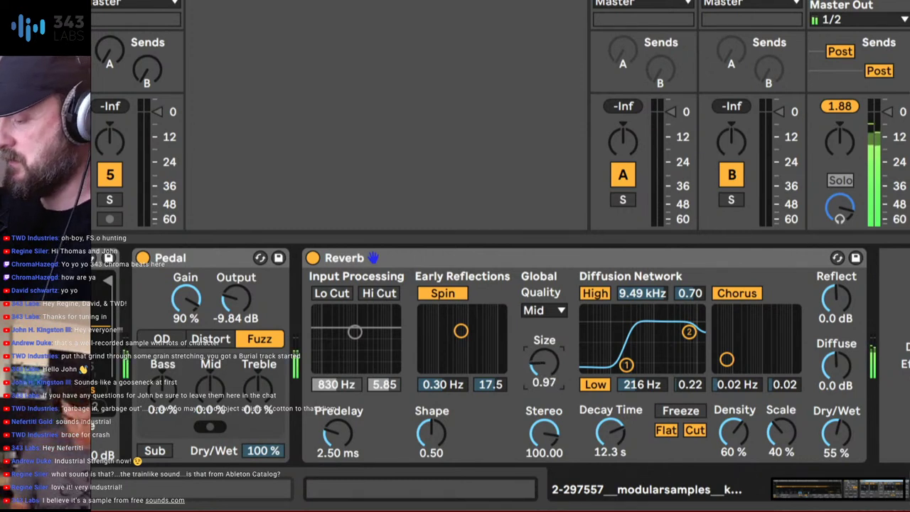
Try the reverb at Eco quality and settle on High.
click(545, 311)
click(546, 327)
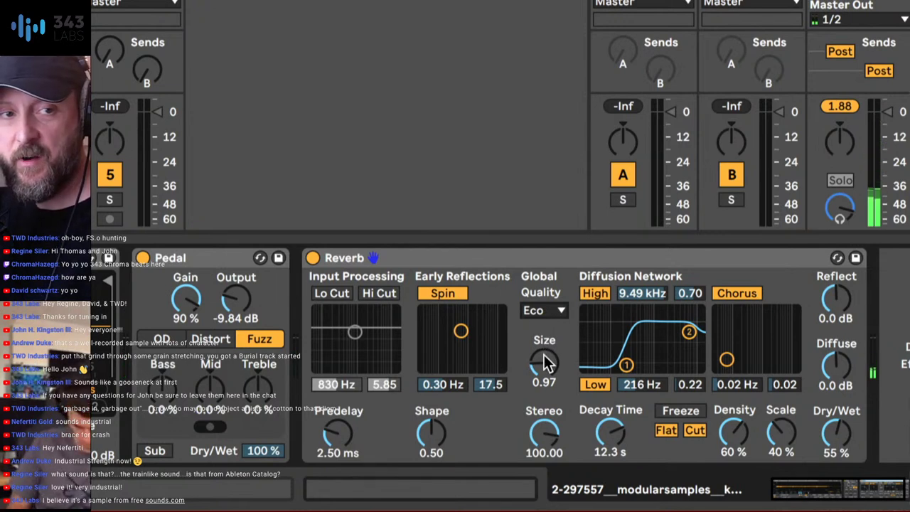
click(561, 310)
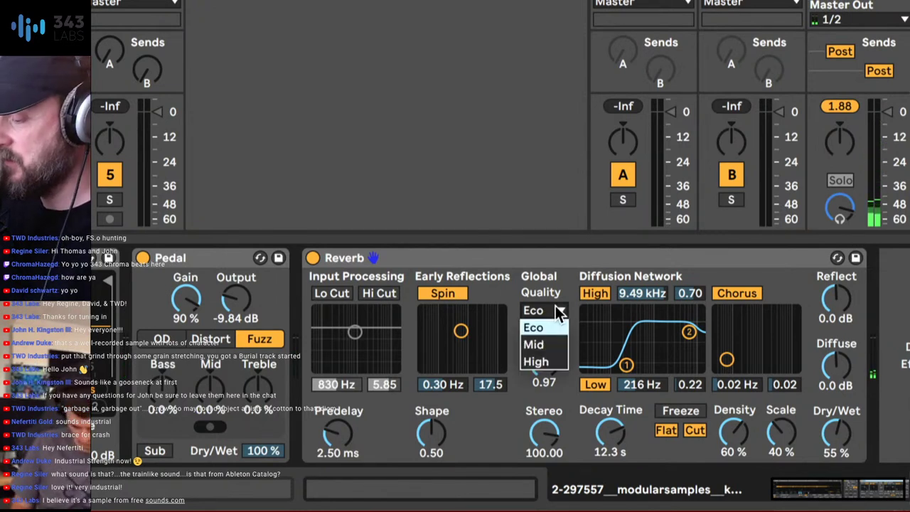
click(550, 363)
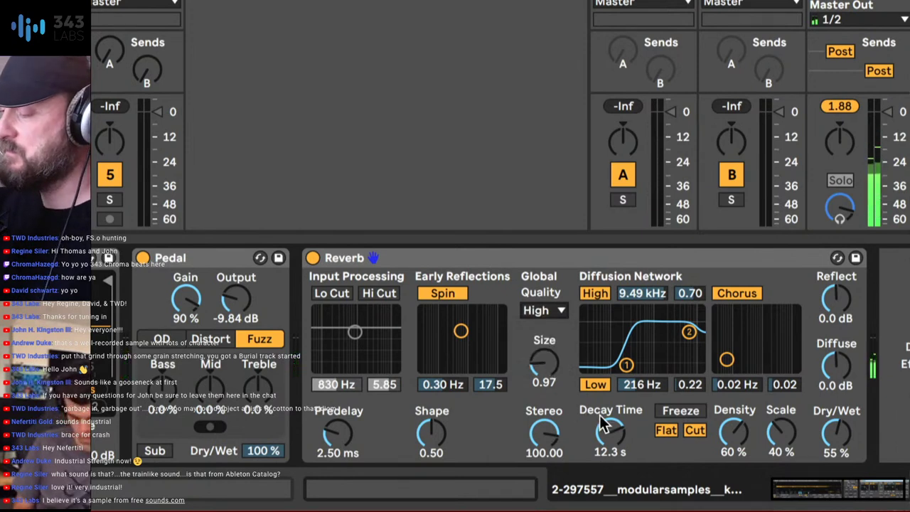
Set the reverb's decay time to 15.4 s and its stereo width to 88.57.
mouse_move(610, 432)
mouse_down()
mouse_move(610, 416)
mouse_move(610, 442)
mouse_up()
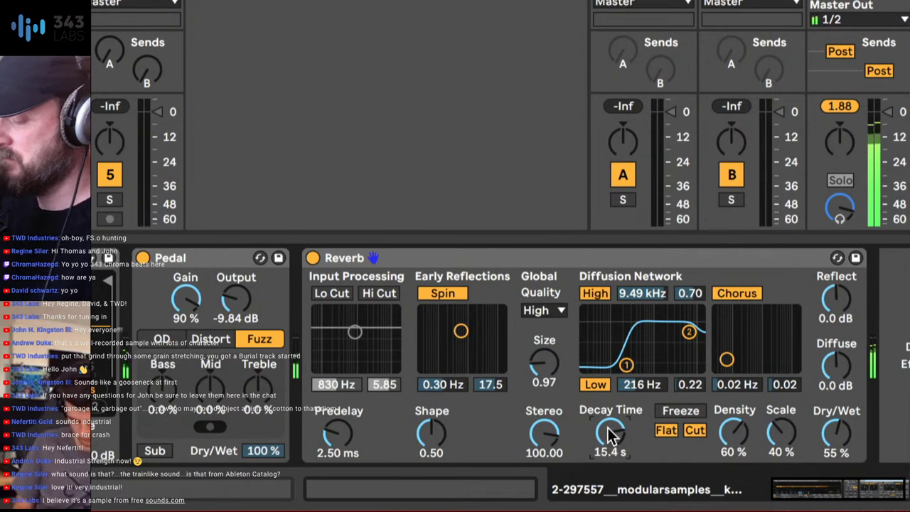
drag(544, 431, 544, 442)
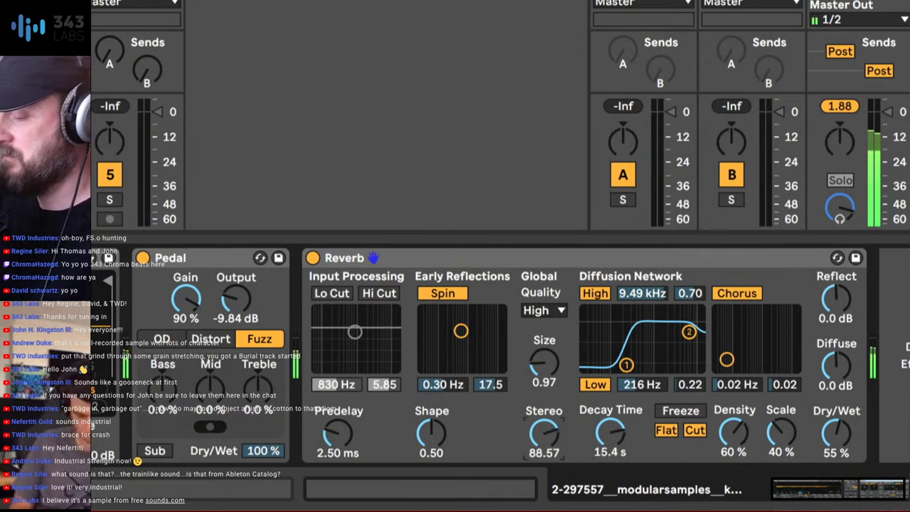
Set the reverb's early reflections spin to 0.77 Hz and 27.6, its diffusion high shelf to 0.44 and low shelf to 136 Hz.
drag(460, 330, 486, 325)
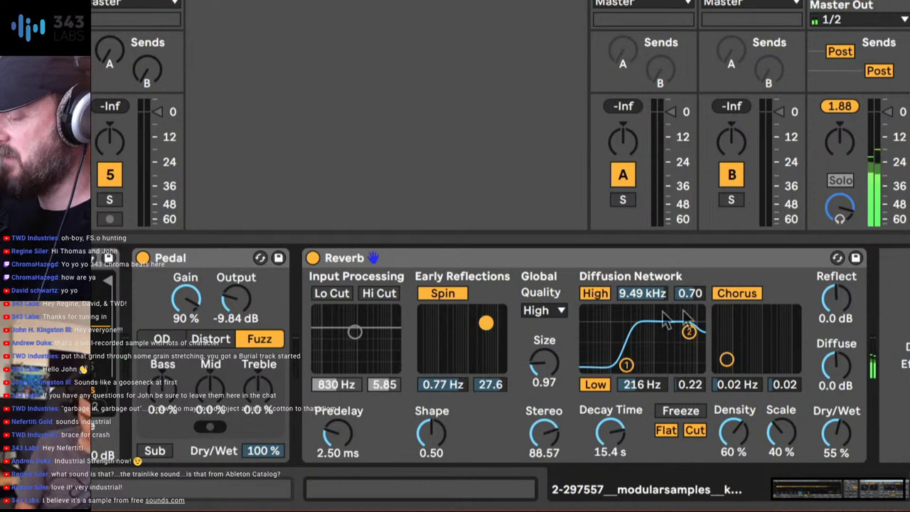
drag(688, 331, 688, 337)
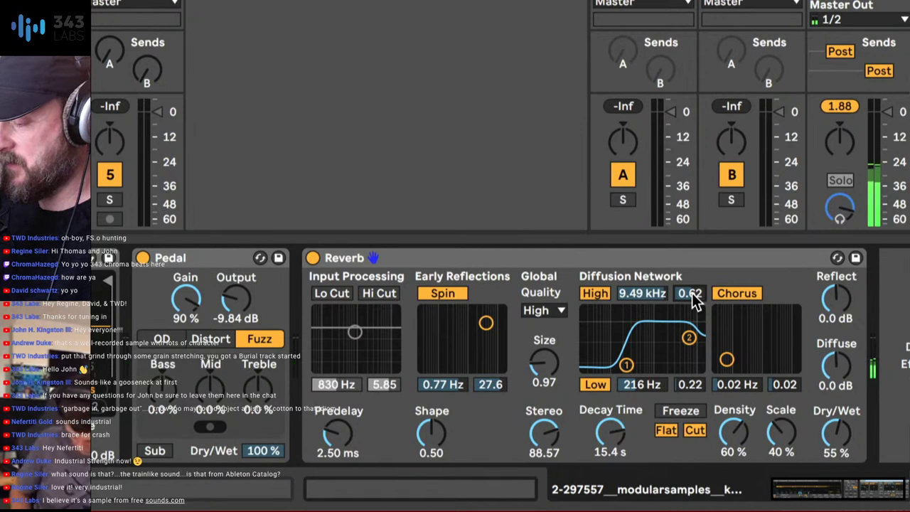
scroll(688, 298, down, 10)
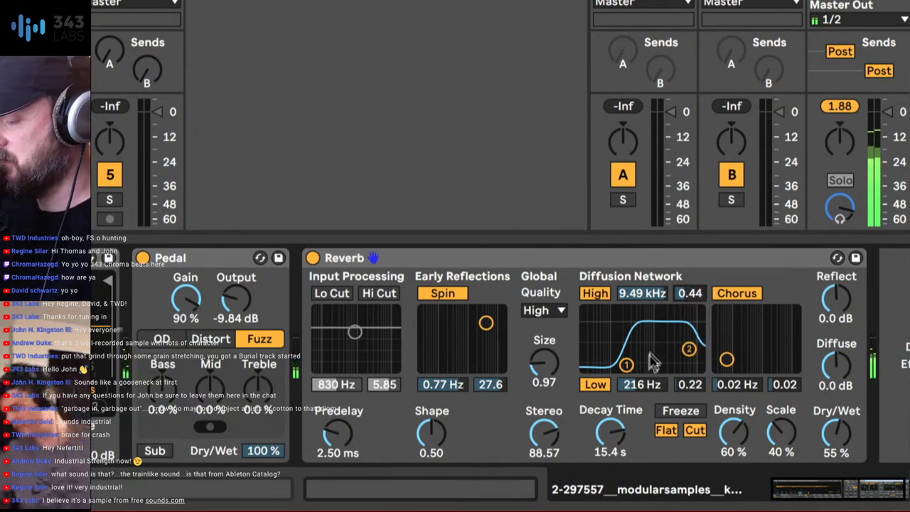
drag(645, 380, 644, 409)
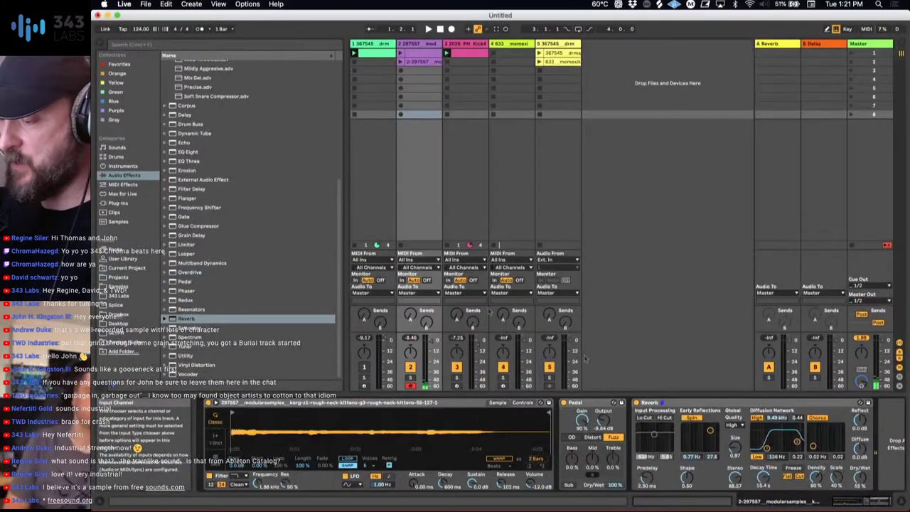
Reactivate tracks 1 and 2, then record a new MIDI clip into the third slot of track 2 and play it.
click(364, 367)
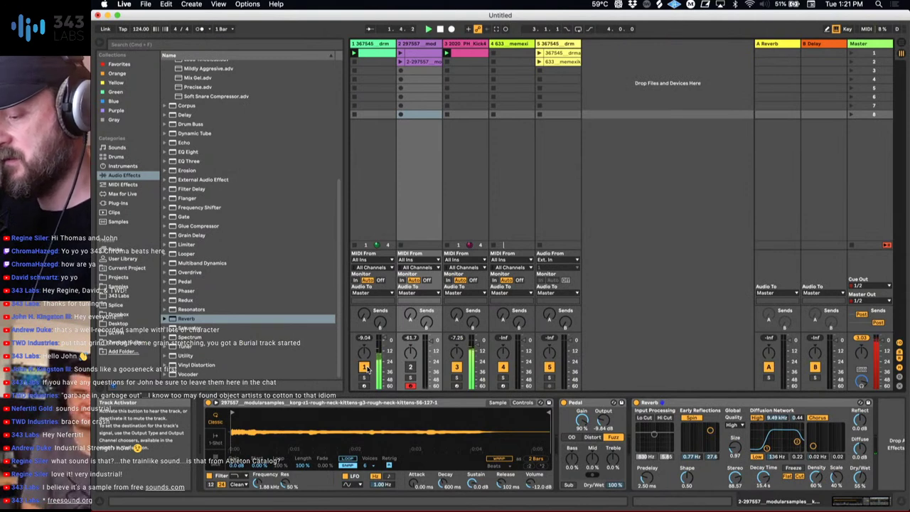
click(410, 367)
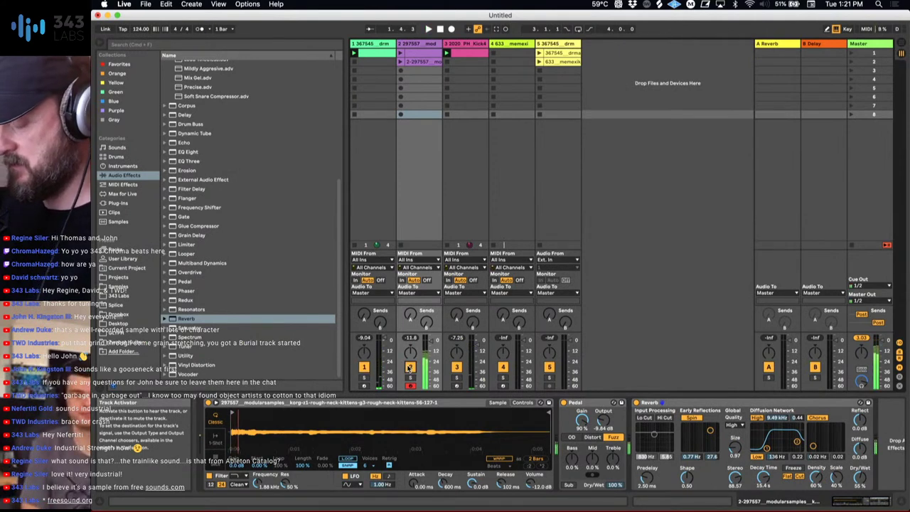
click(401, 71)
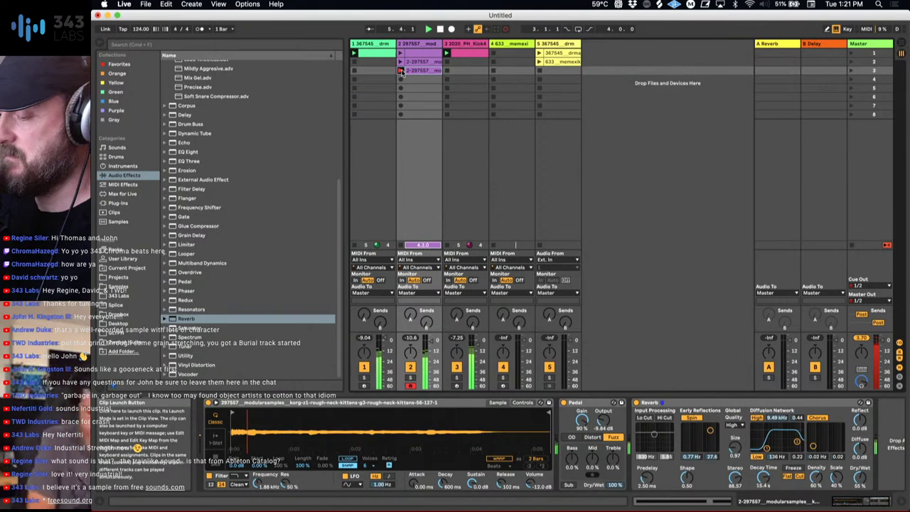
click(400, 71)
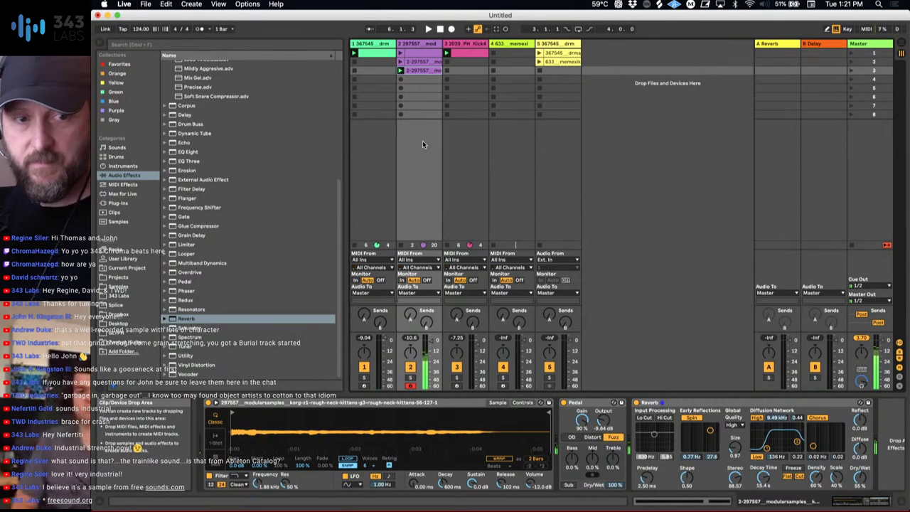
Set the reverb's dry/wet to 100% and group it into an Audio Effect Rack.
key(z)
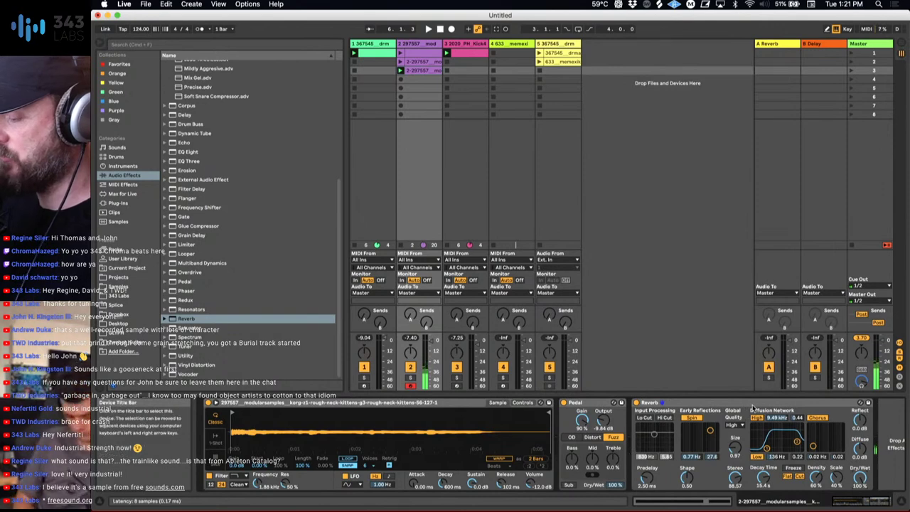
scroll(747, 416, right, 2)
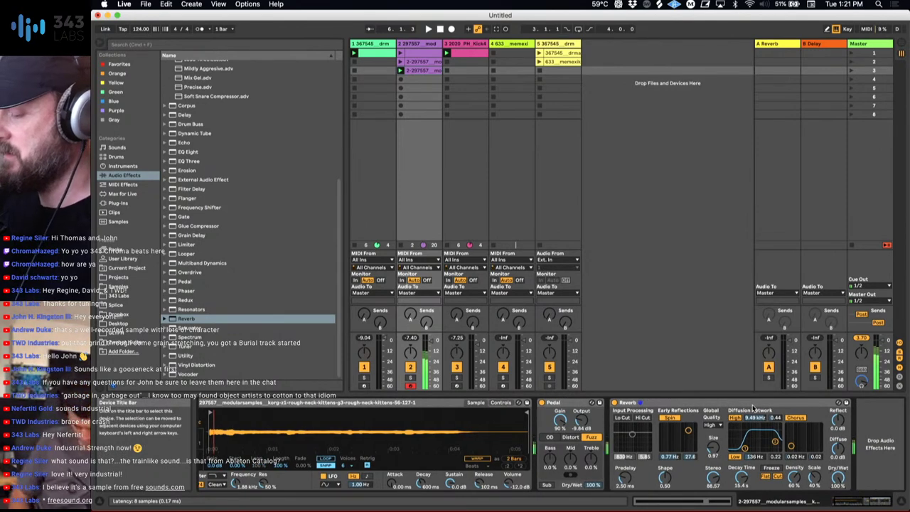
right_click(752, 406)
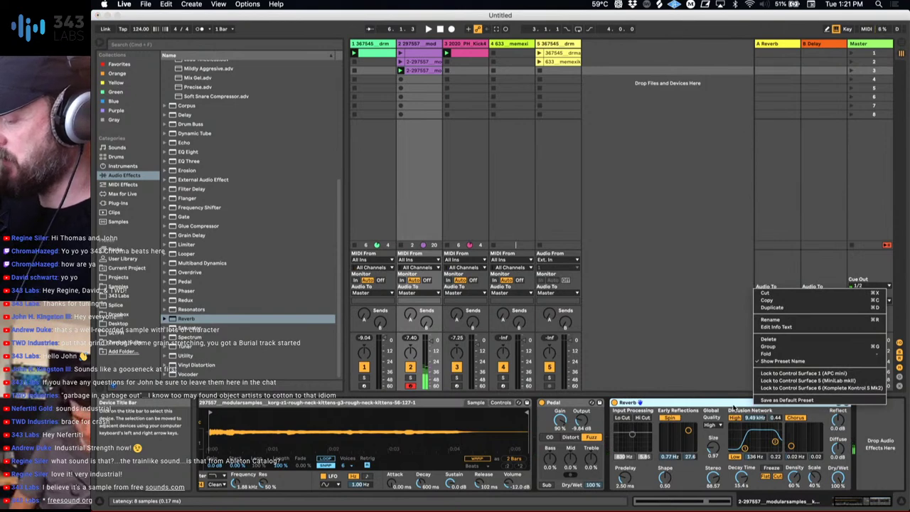
click(769, 347)
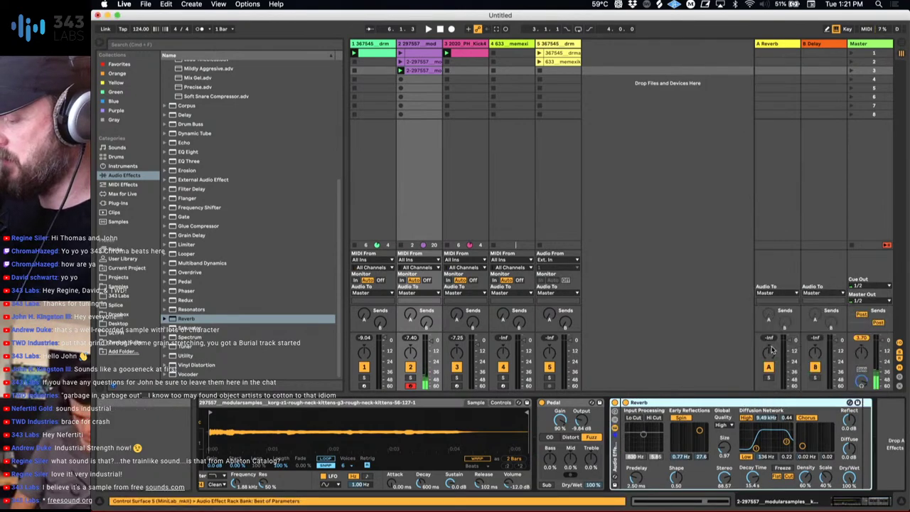
Show the rack's chain list, create a second, empty chain named dry, and rename the reverb chain wet.
click(615, 421)
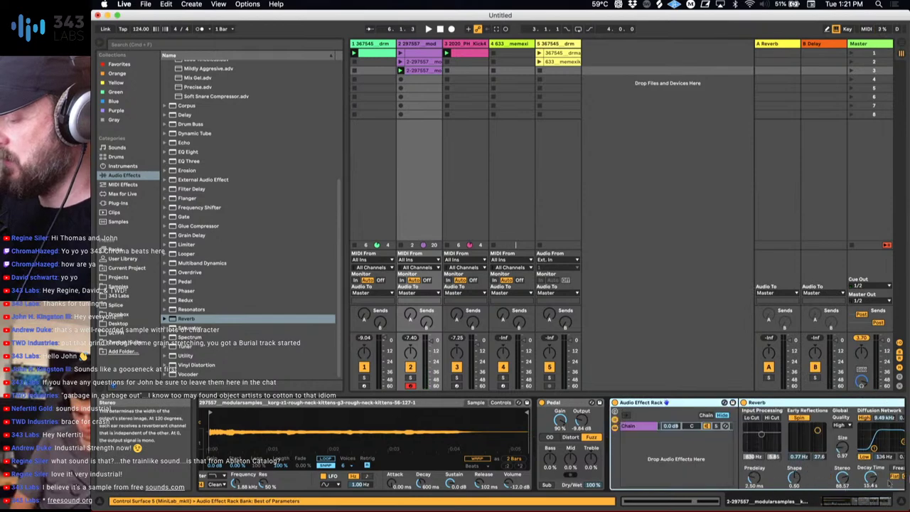
scroll(785, 469, right, 3)
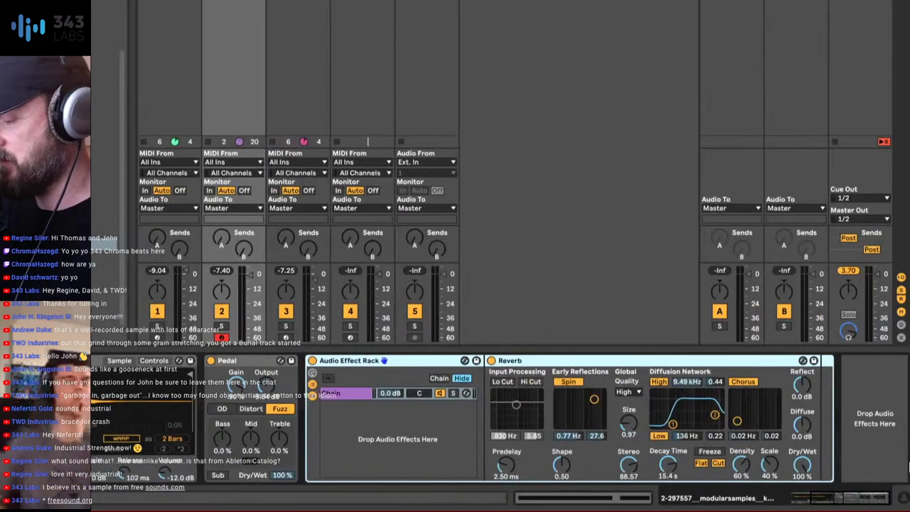
right_click(363, 417)
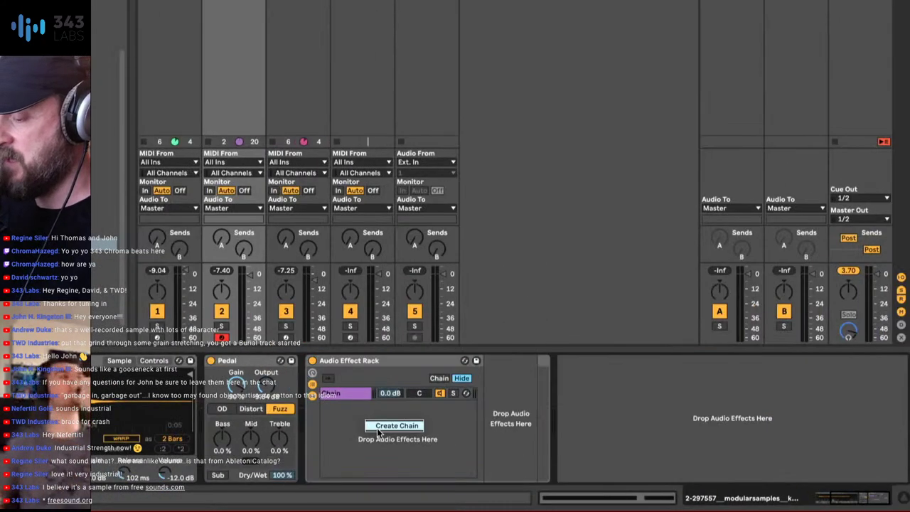
click(377, 425)
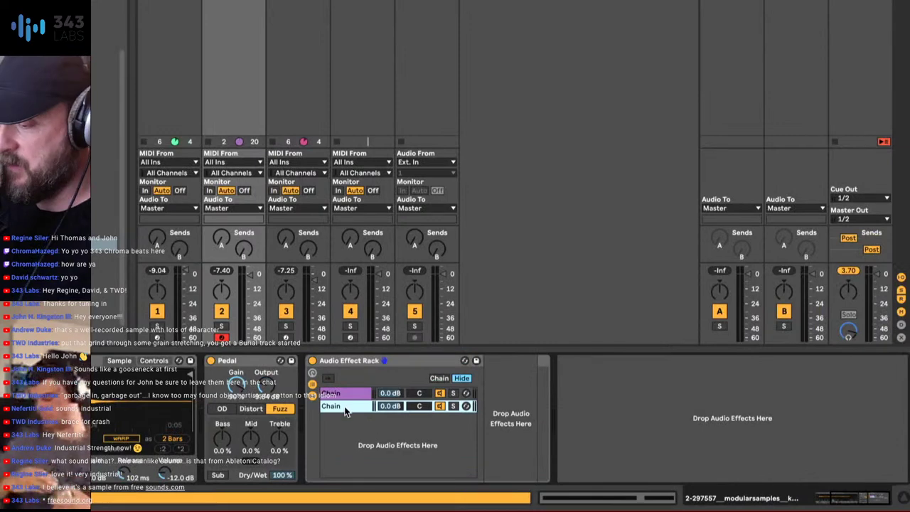
click(341, 395)
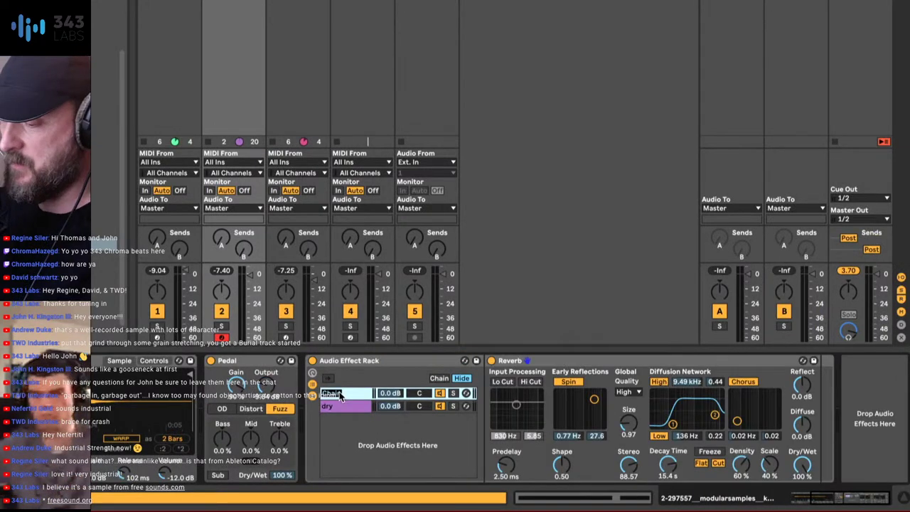
text(wet)
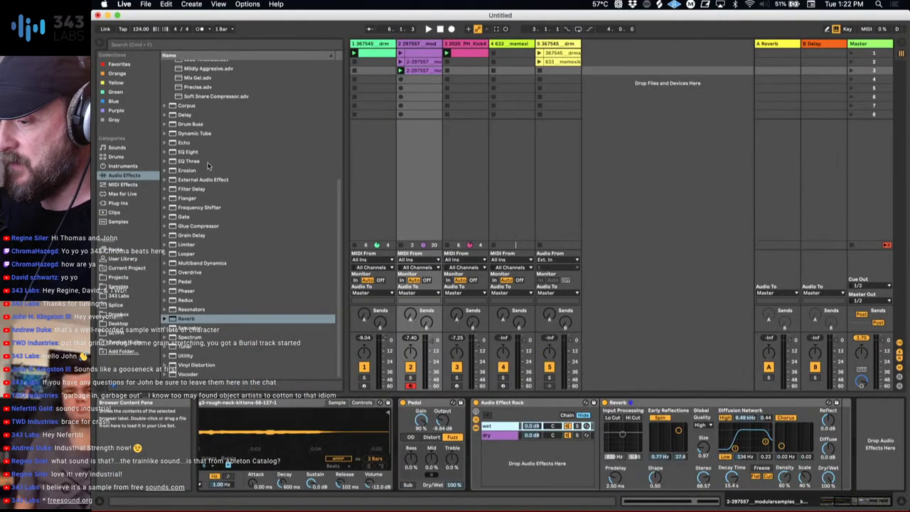
Add a Compressor after the Reverb in the wet chain and sidechain it from track 2's rack, using the dry chain's Post FX signal.
scroll(208, 166, up, 4)
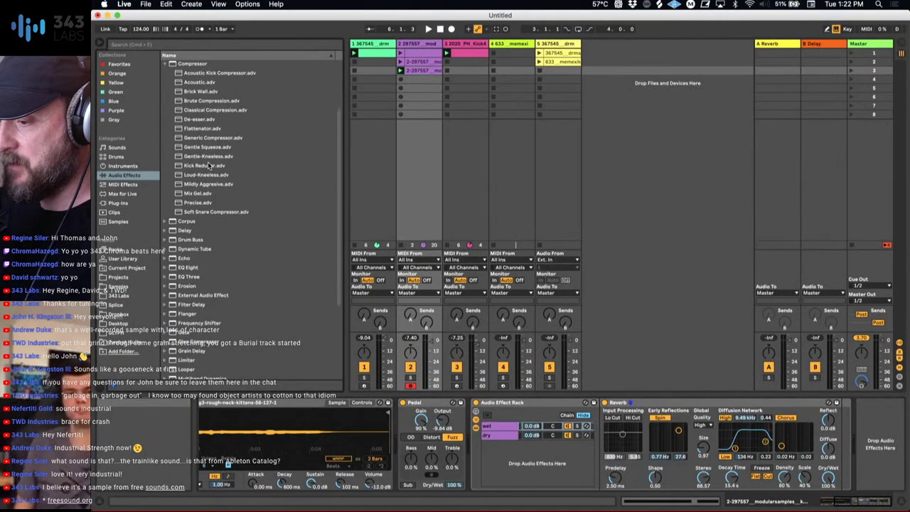
drag(201, 66, 821, 439)
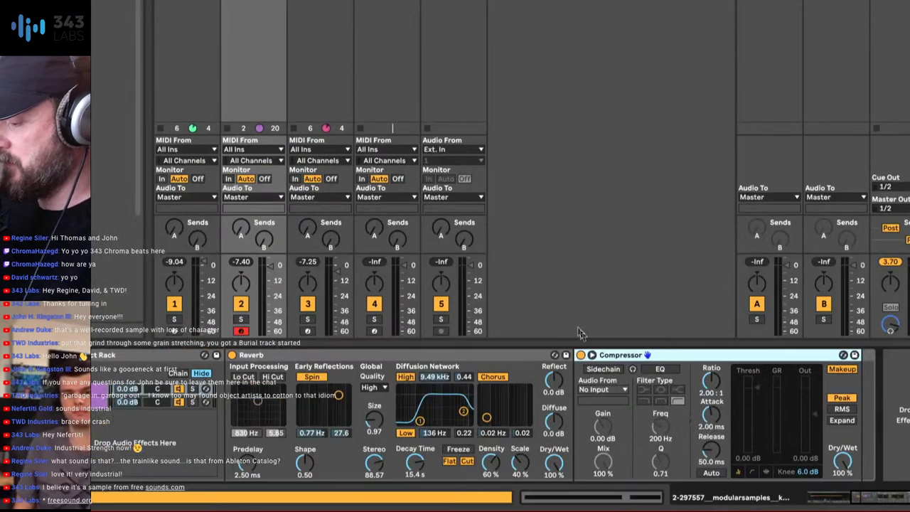
click(603, 370)
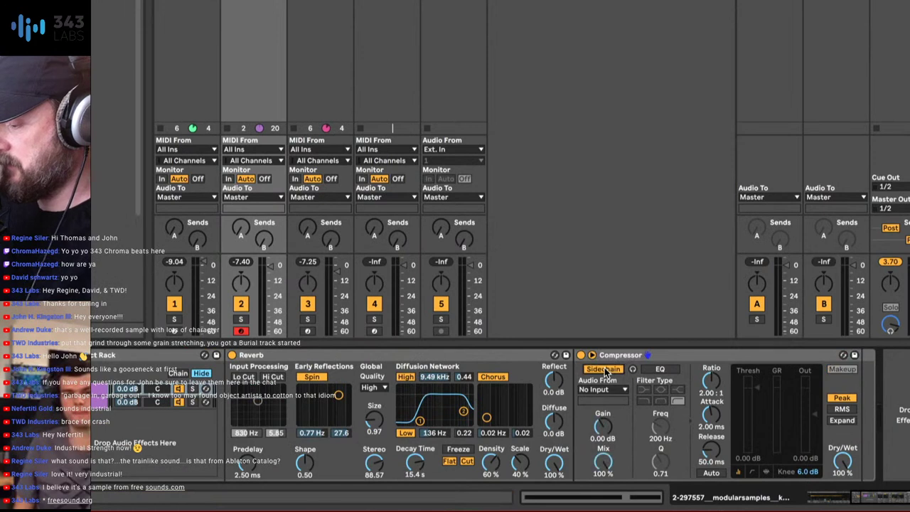
click(614, 391)
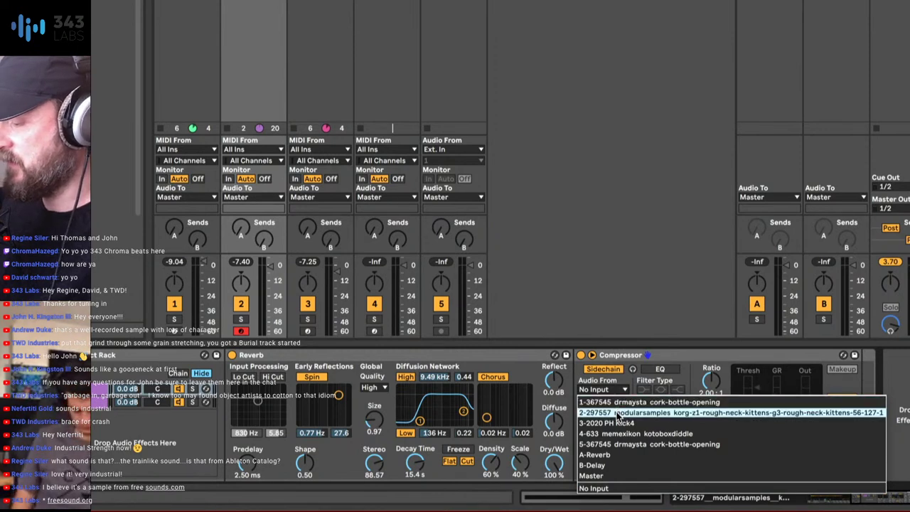
click(617, 413)
click(614, 401)
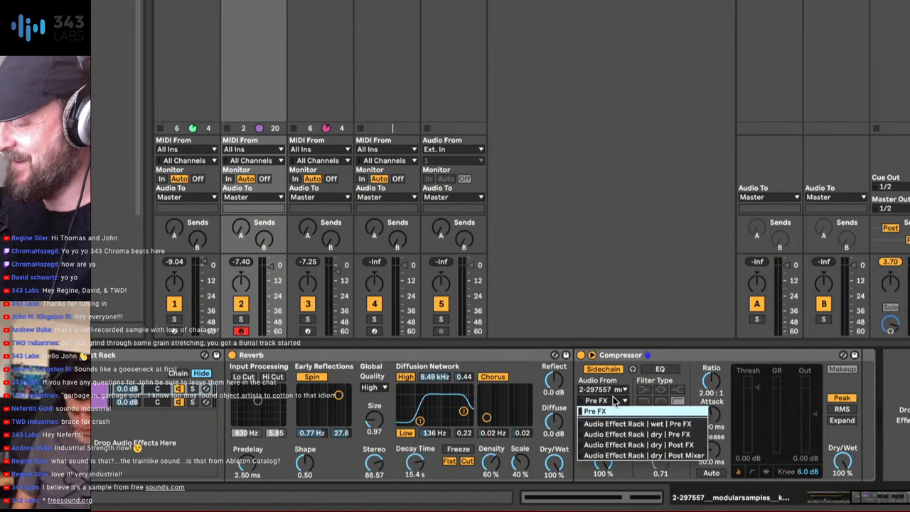
click(693, 444)
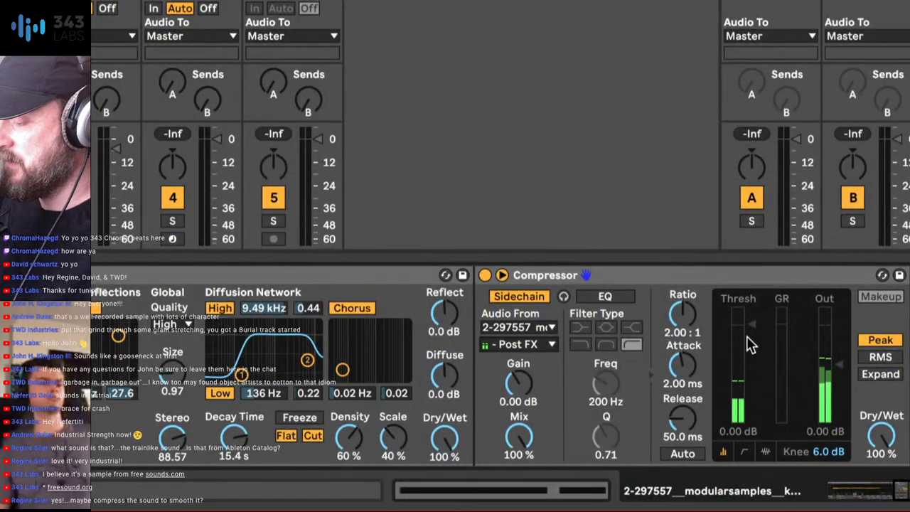
Set the compressor's ratio to 3.23:1, threshold to -32.0 dB, attack to 0.33 ms and release to 205 ms.
drag(688, 314, 688, 298)
drag(750, 325, 751, 409)
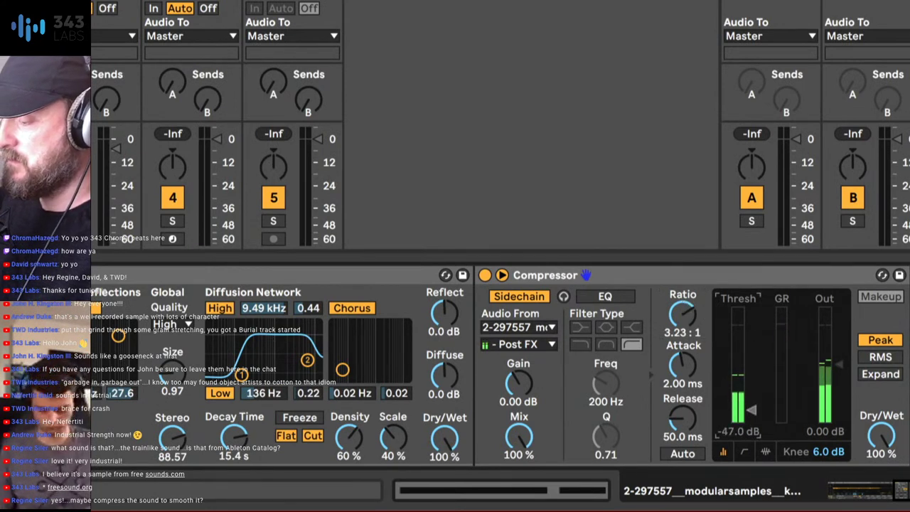
drag(680, 421, 681, 405)
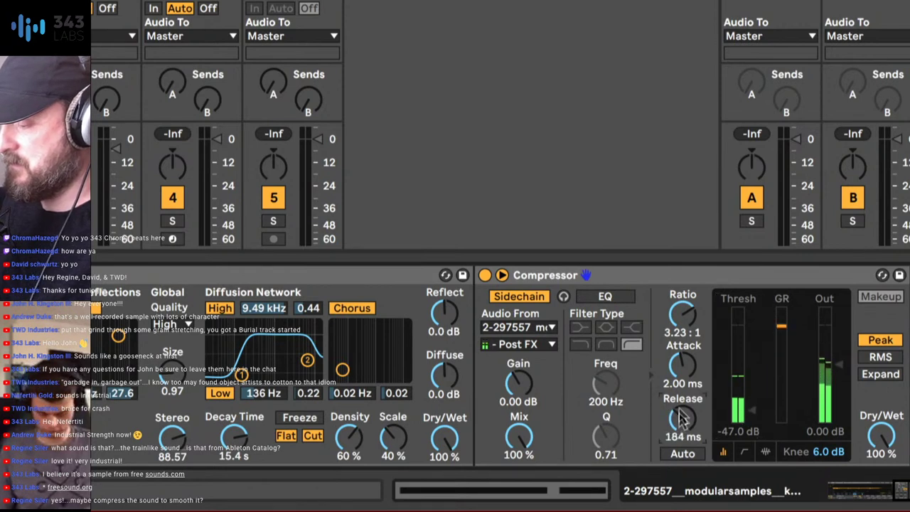
drag(681, 364, 684, 411)
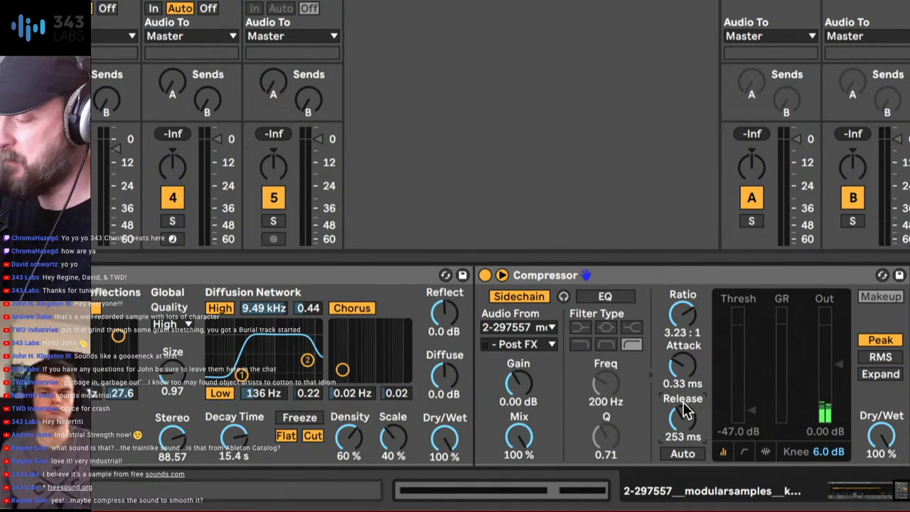
drag(684, 411, 686, 418)
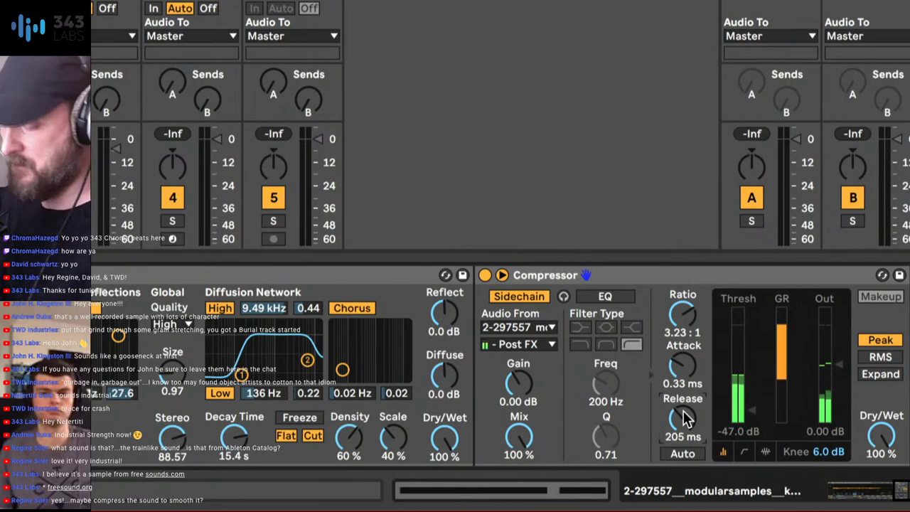
mouse_move(756, 403)
mouse_down()
mouse_move(754, 377)
mouse_move(752, 400)
mouse_up()
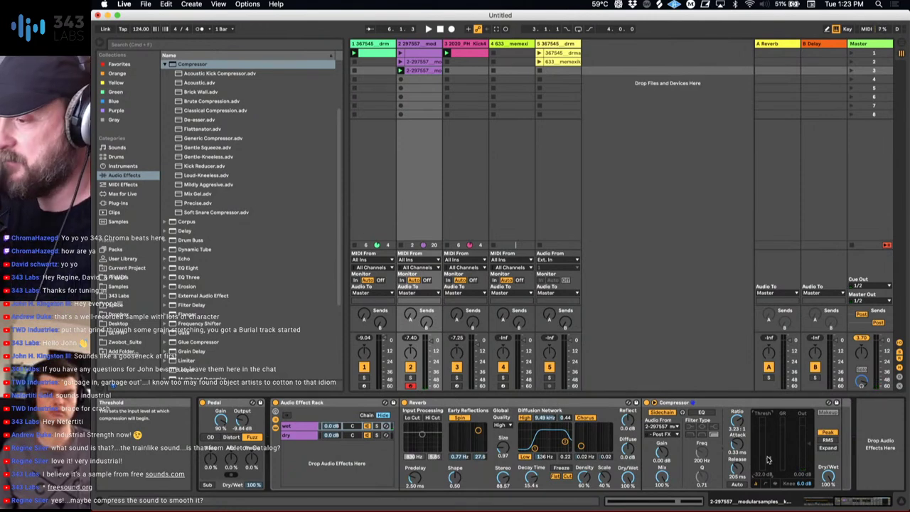
In track 2's third clip, shorten the first E0 note to just past beat 1.2 and reduce the loop to one bar.
key(space)
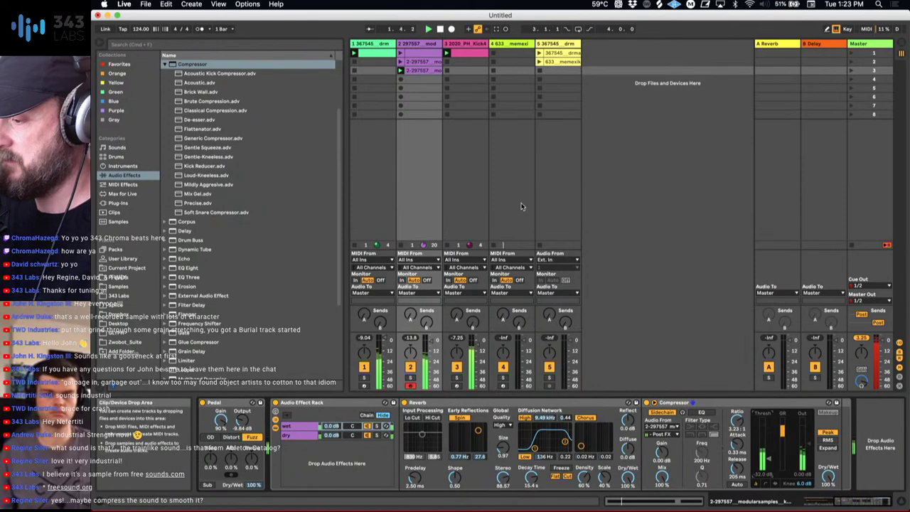
double_click(416, 70)
drag(366, 416, 379, 458)
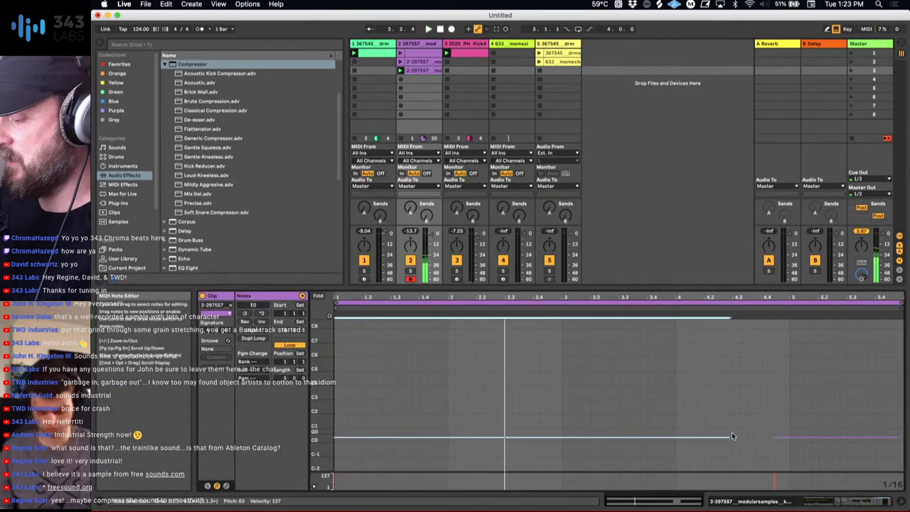
drag(732, 435, 370, 433)
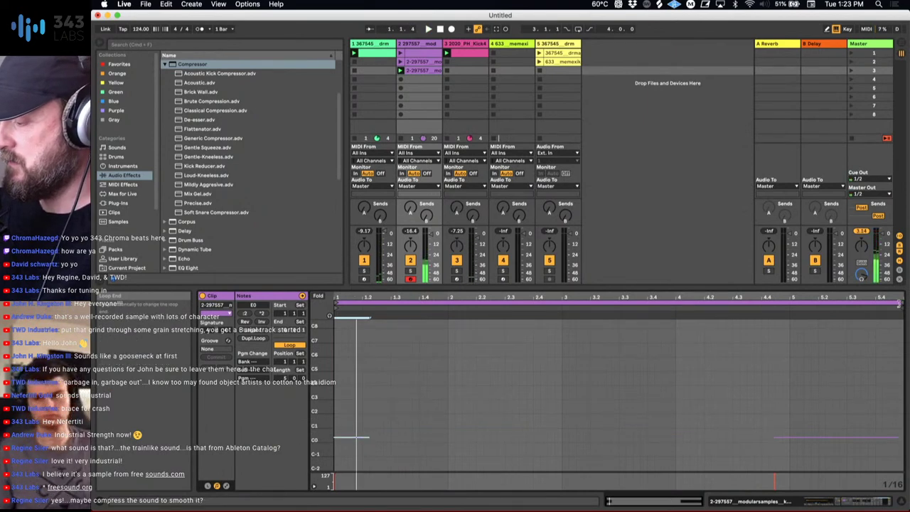
drag(900, 303, 448, 351)
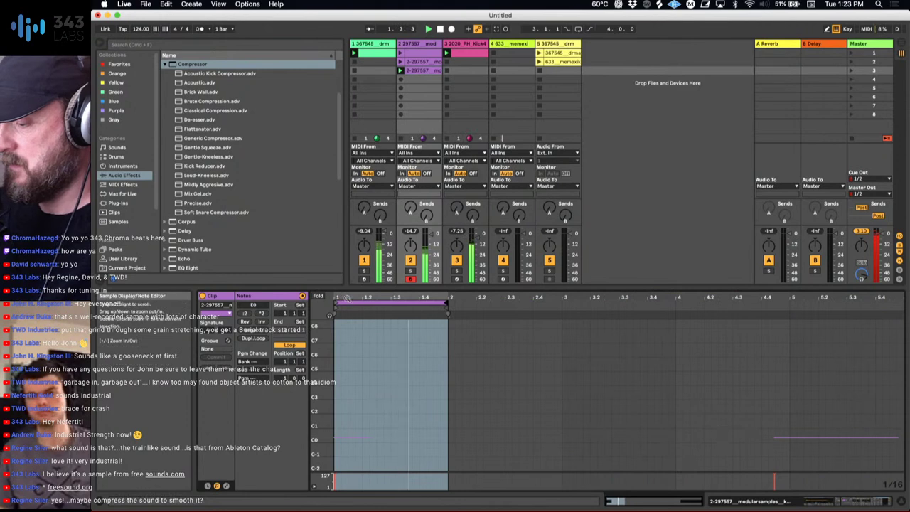
Nudge the clip's first E0 note slightly later than the start of the bar.
drag(363, 297, 390, 453)
key(Right)
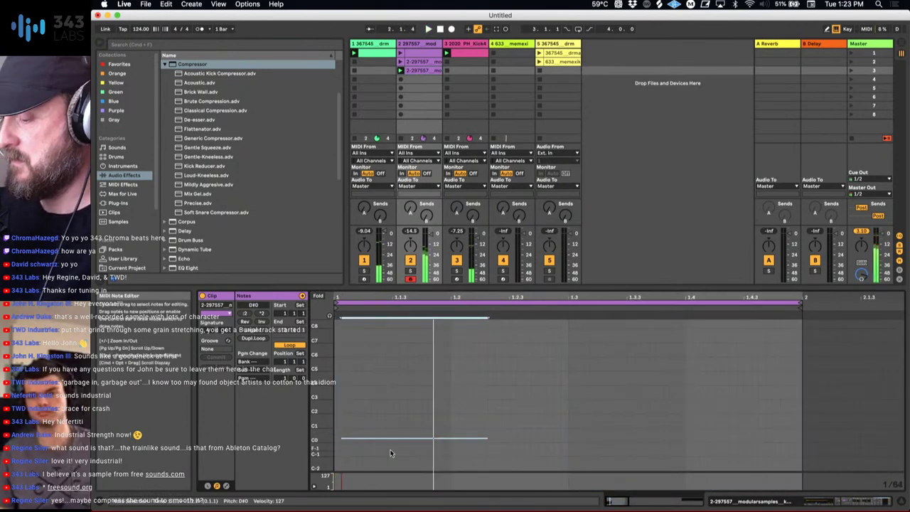
key(Right)
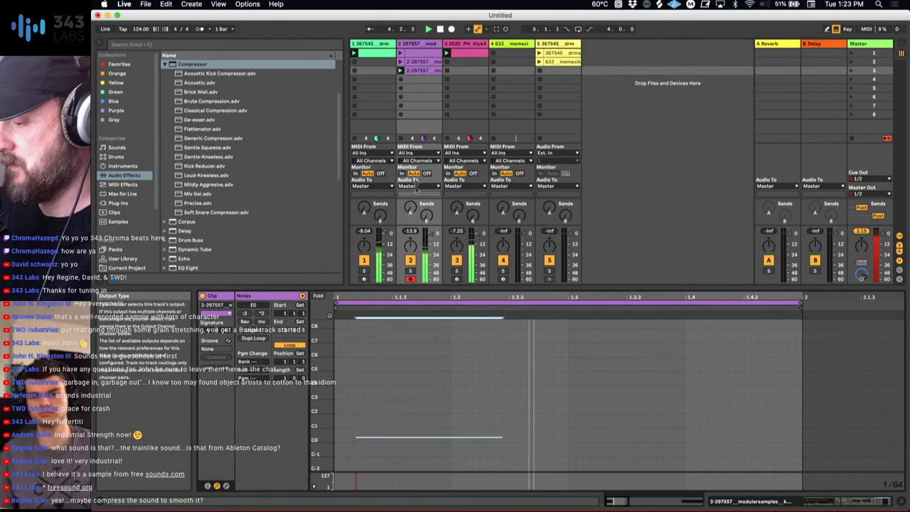
On track 2, set the Reverb's decay time to 14.7 s and the Compressor's threshold to -38.9 dB, attack to 0.16 ms and release to 518 ms.
double_click(418, 44)
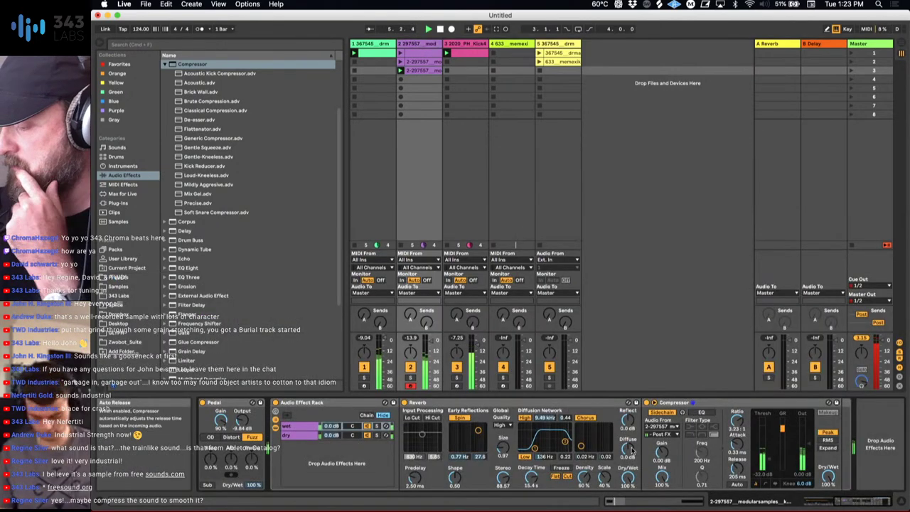
mouse_move(531, 480)
mouse_down()
mouse_move(531, 499)
mouse_move(531, 480)
mouse_up()
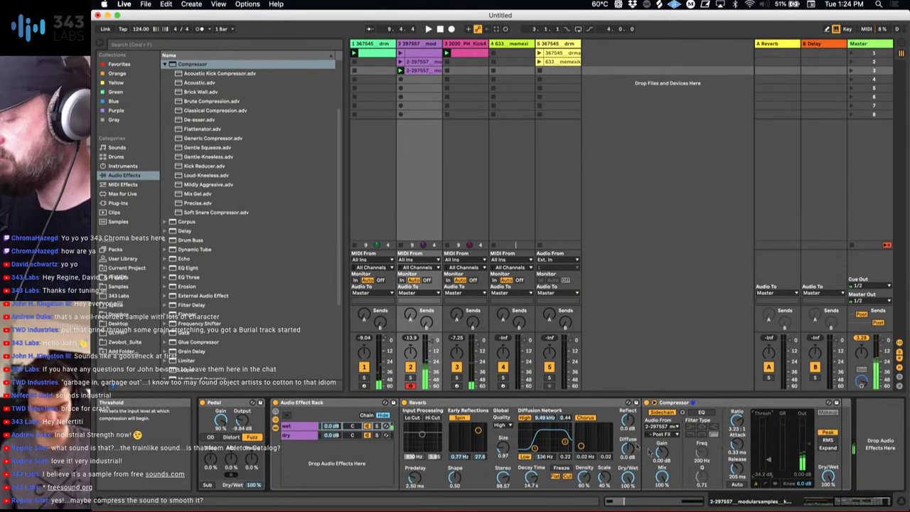
drag(737, 470, 736, 439)
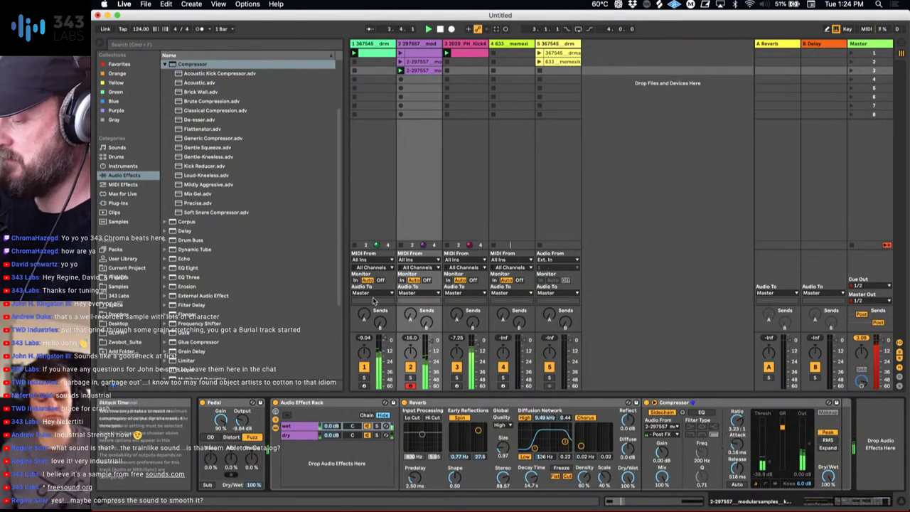
Solo track 2, set its Simpler's filter frequency to 1.45 kHz, and compare the sound with and without the other tracks.
click(410, 376)
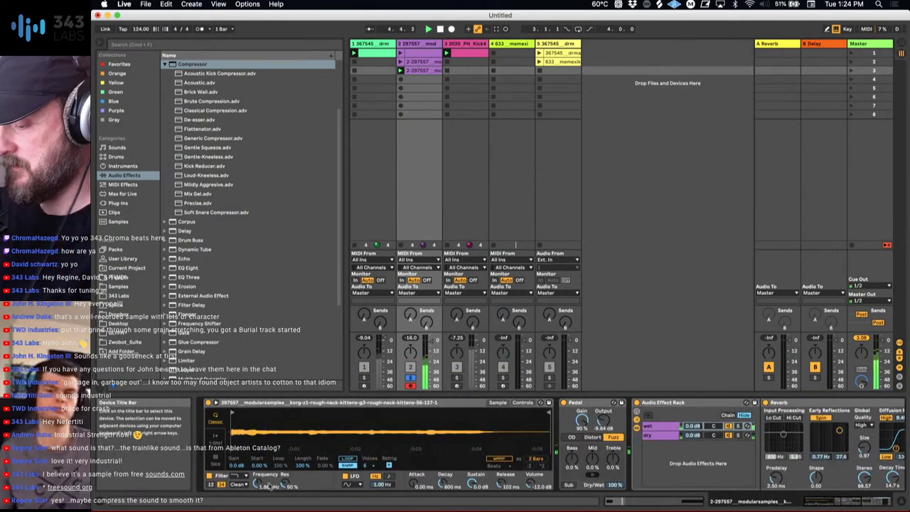
drag(268, 486, 269, 497)
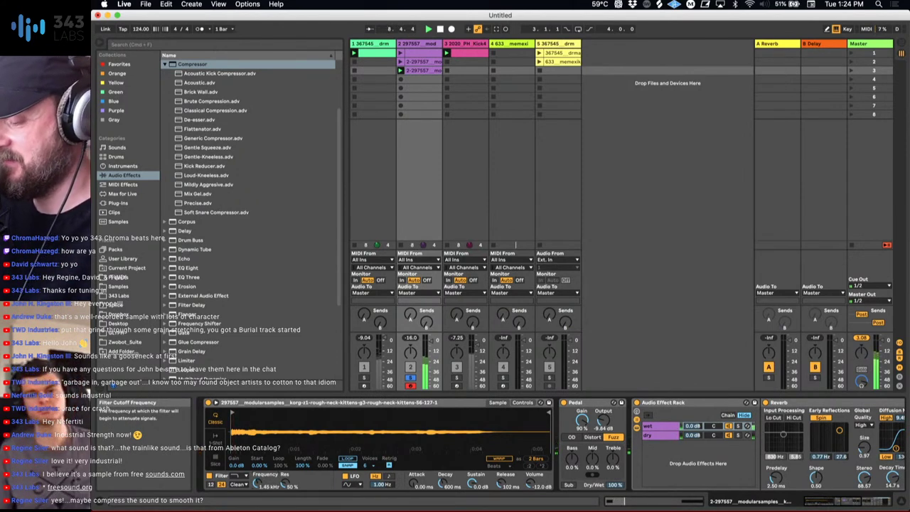
click(410, 378)
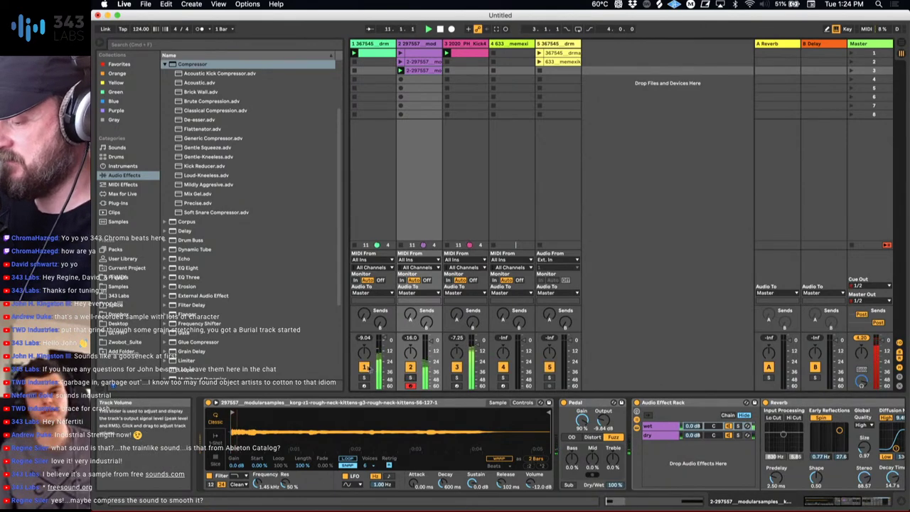
click(410, 377)
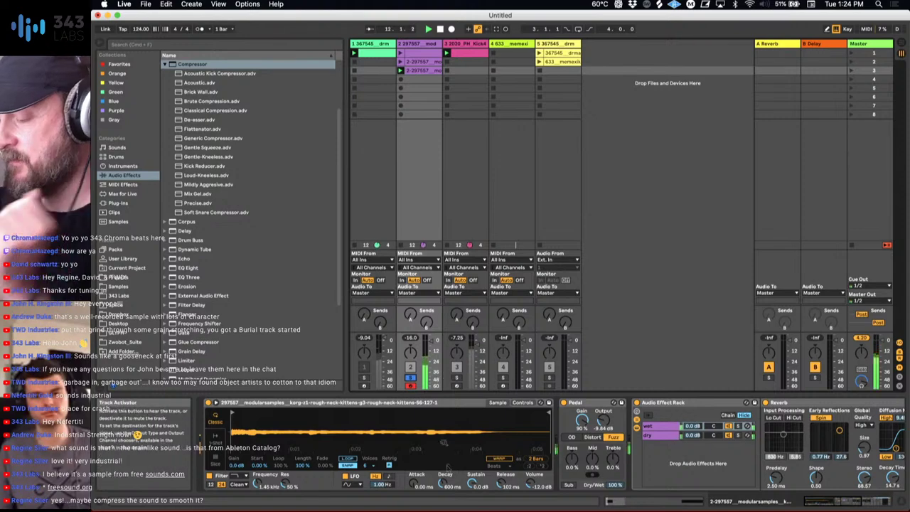
Add an Auto Pan at the end of track 2's device chain, after the Audio Effect Rack.
scroll(448, 451, right, 5)
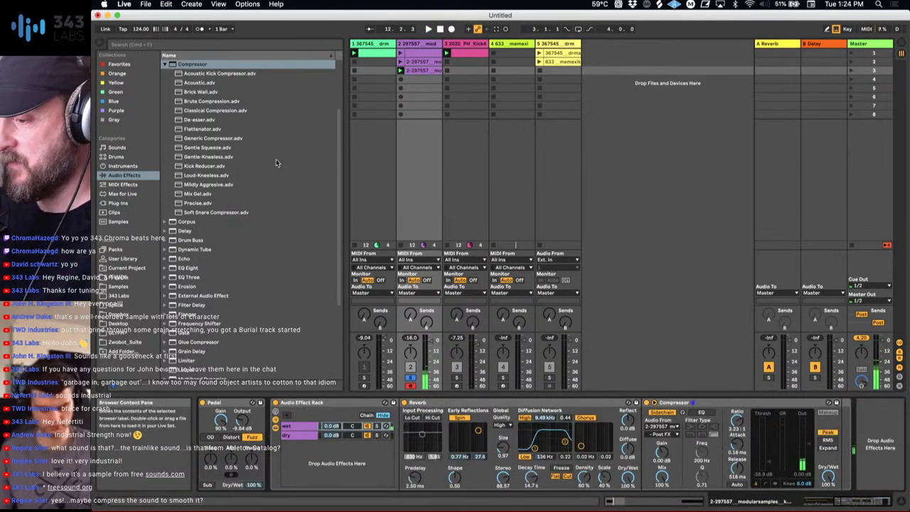
click(198, 57)
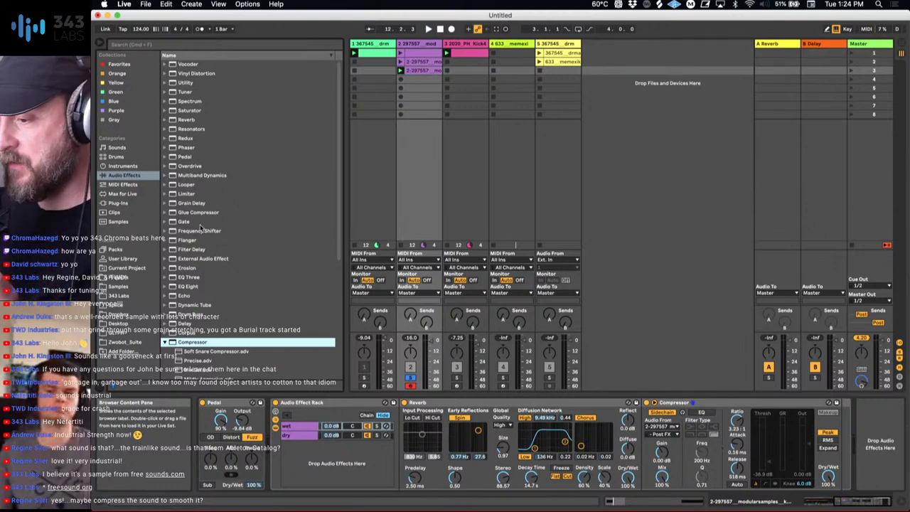
click(182, 56)
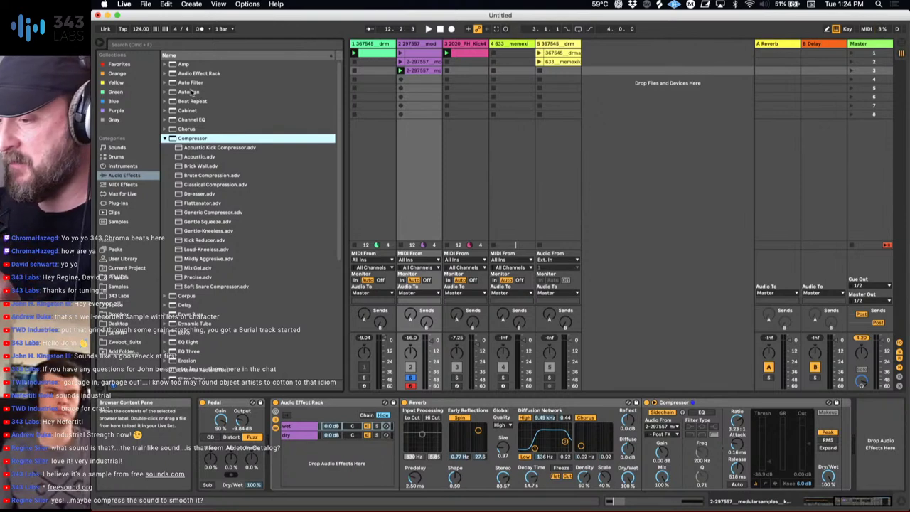
click(172, 92)
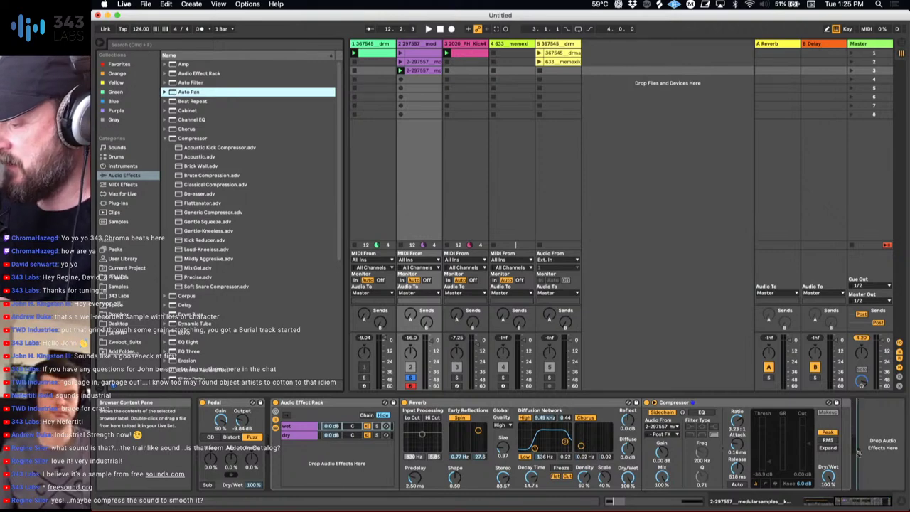
drag(858, 453, 859, 453)
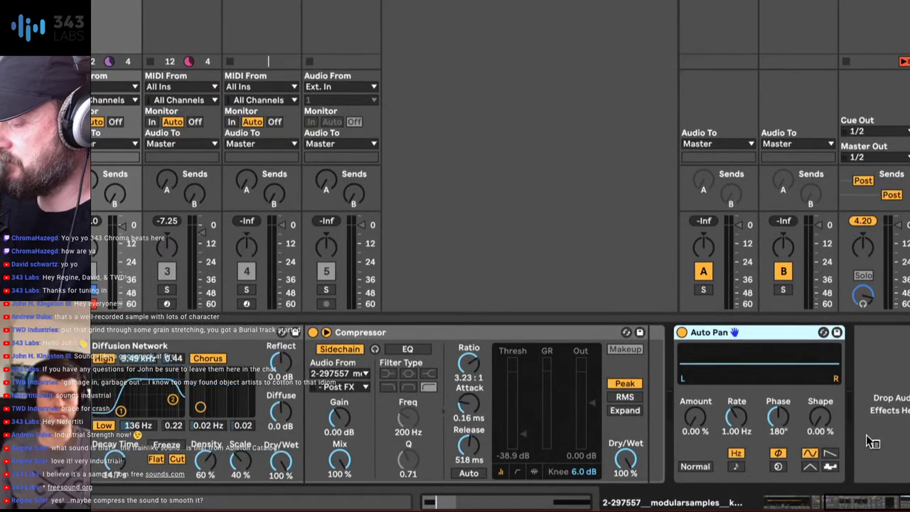
Give the Auto Pan a falling saw waveform, synced 1/16 rate, 0° phase, 88.1% amount and 24.6% shape.
click(830, 454)
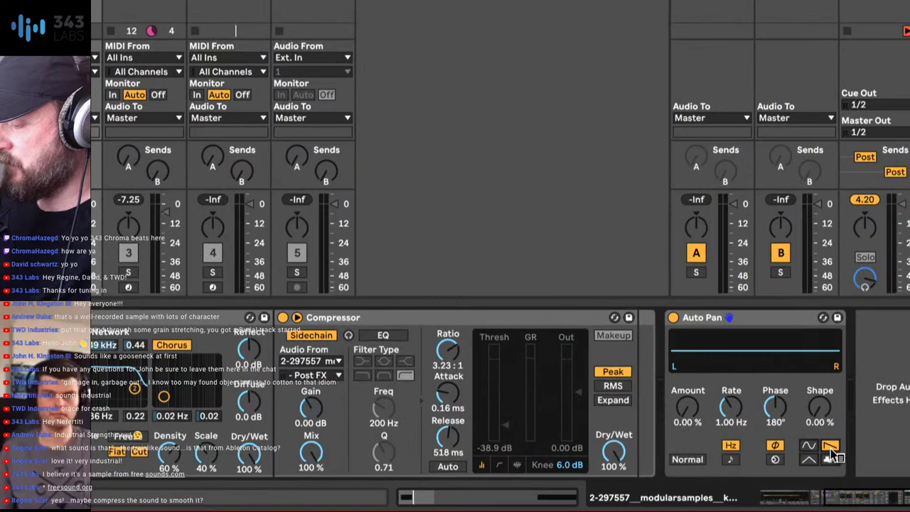
click(731, 459)
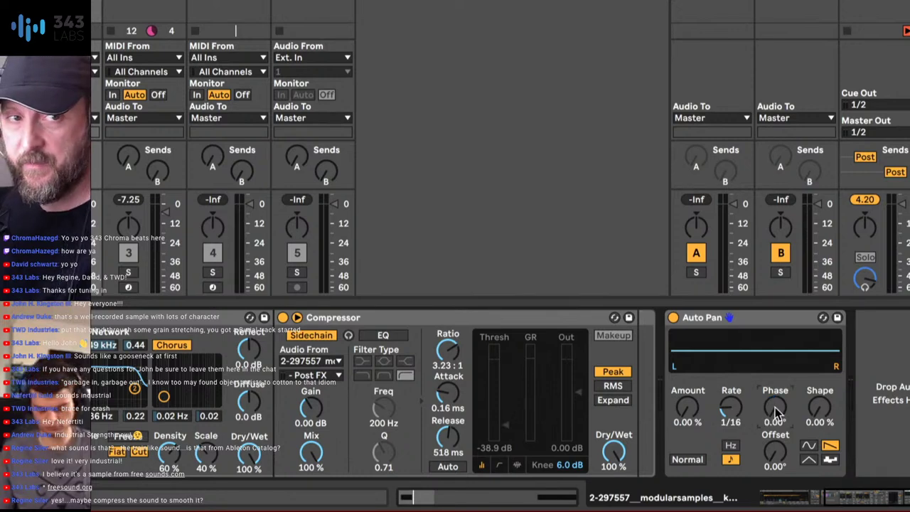
mouse_move(684, 404)
mouse_down()
mouse_move(683, 355)
mouse_move(684, 412)
mouse_up()
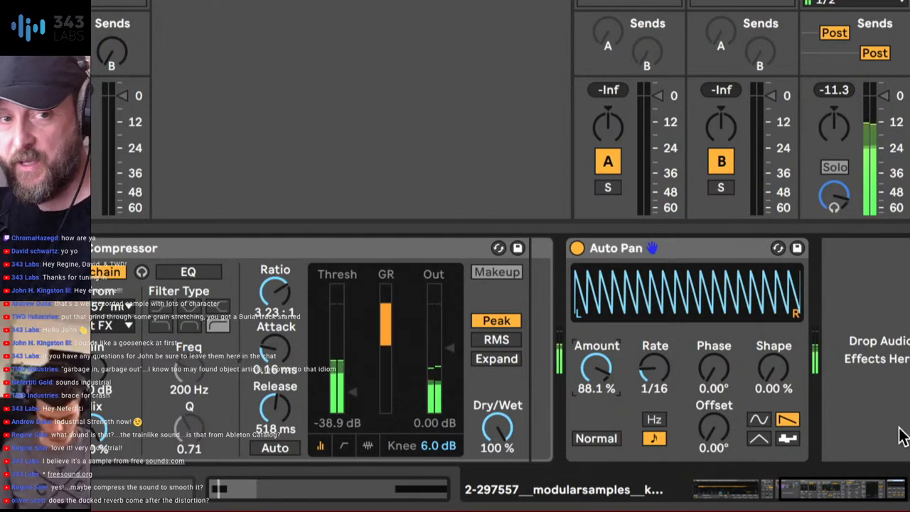
drag(781, 376, 782, 343)
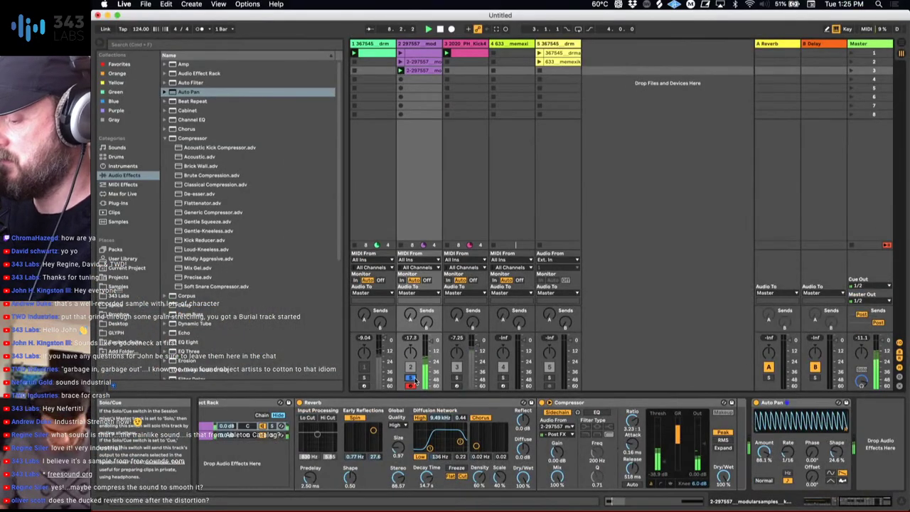
Unsolo track 2, move the Auto Pan behind the wet chain's Compressor, and take it out of that chain again.
click(410, 378)
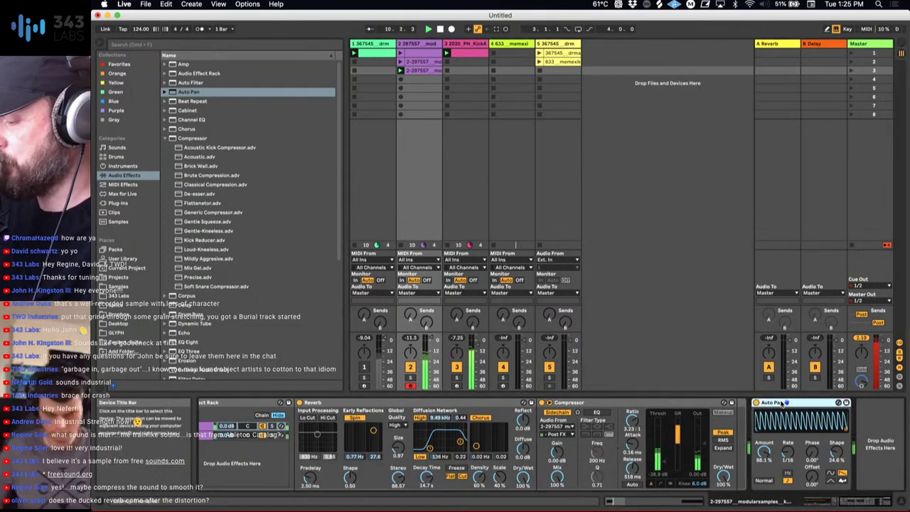
click(723, 403)
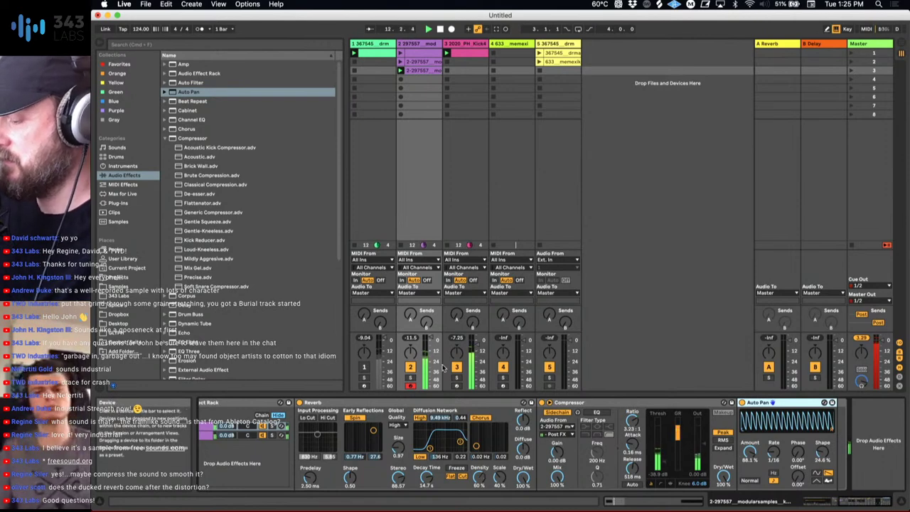
scroll(844, 419, left, 3)
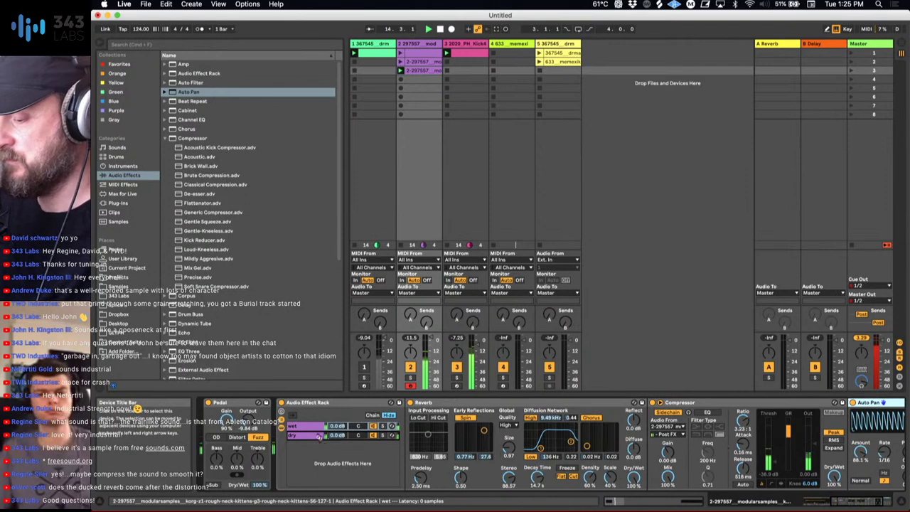
drag(320, 437, 318, 438)
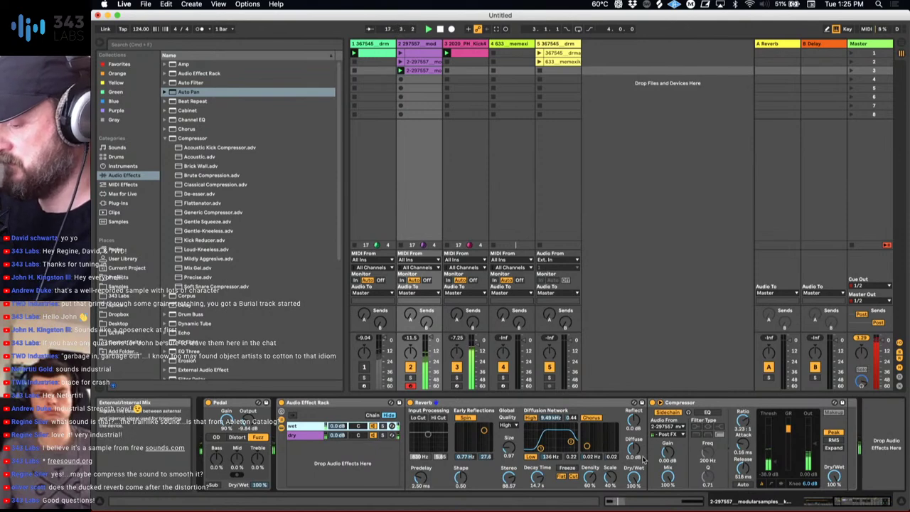
Inspect the end of the E0 note in track 2's third clip and return to the track's devices.
double_click(420, 73)
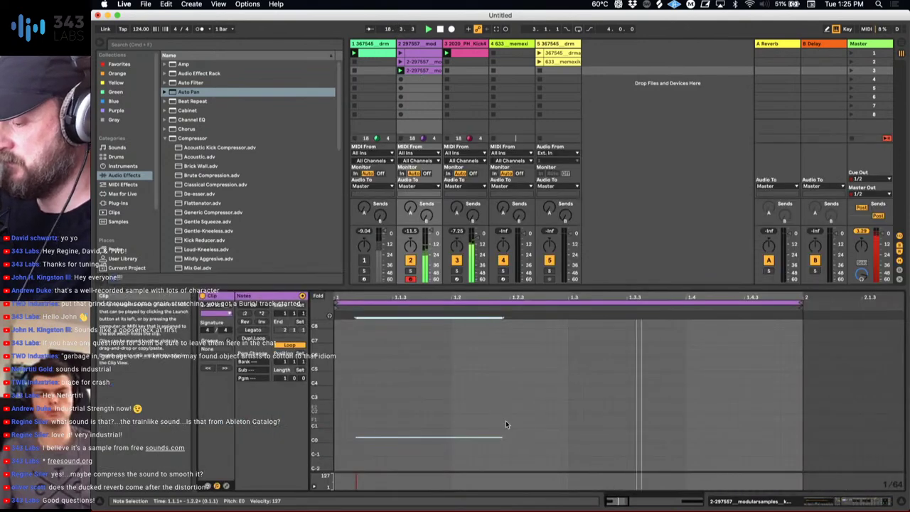
click(503, 439)
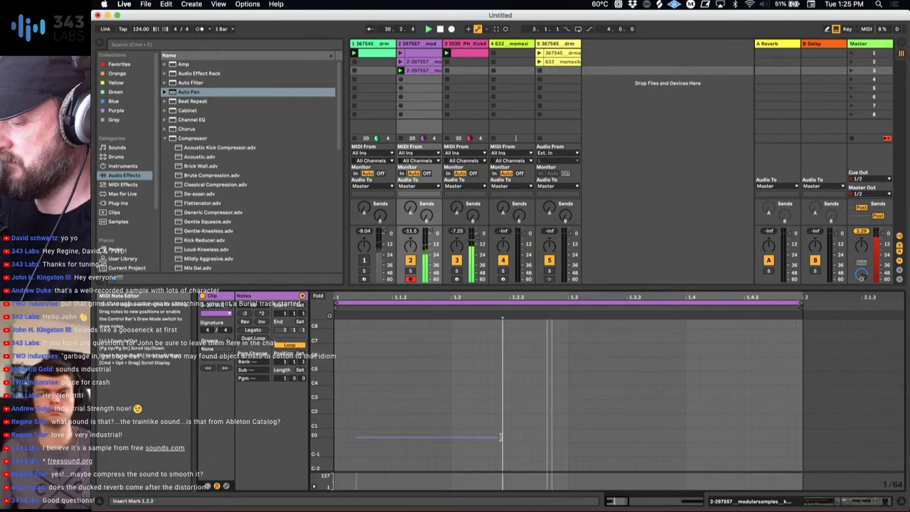
click(417, 44)
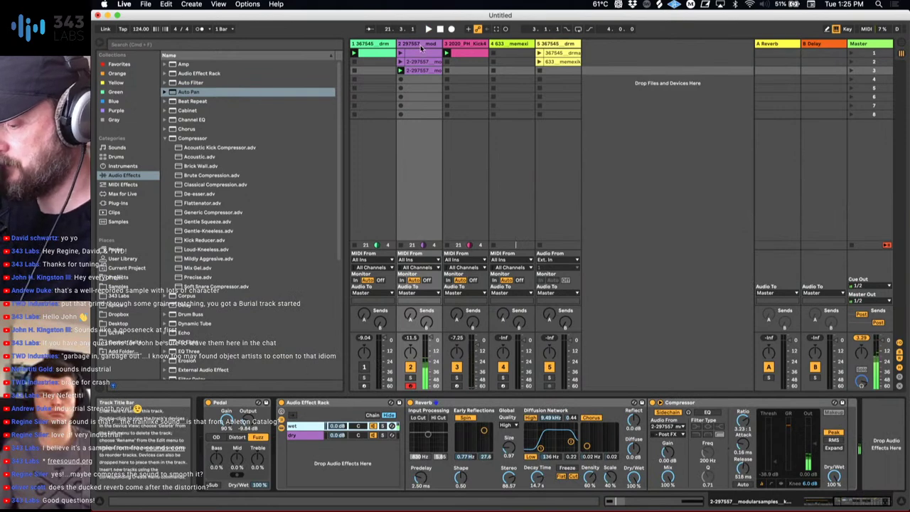
Set track 2's Simpler to 65.5 ms amp attack, 4.77 s release and a 1.17 kHz filter frequency.
scroll(441, 475, left, 5)
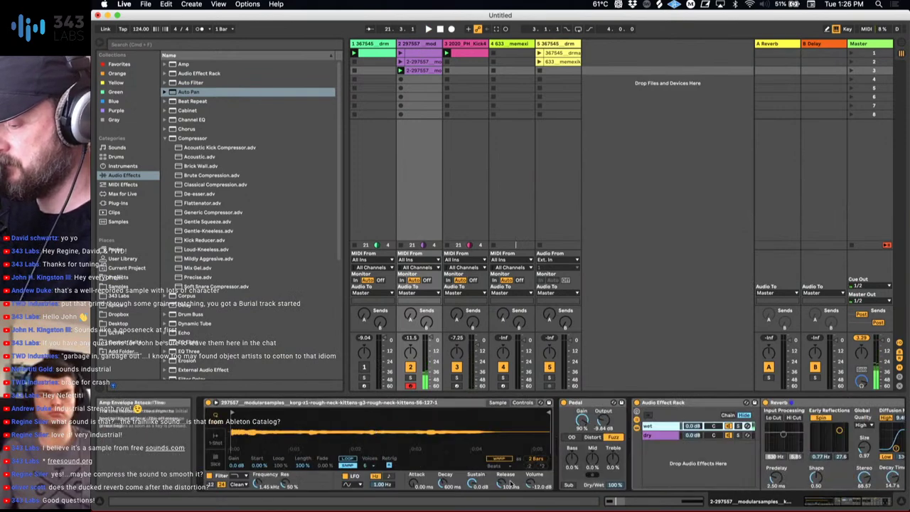
drag(506, 484, 506, 441)
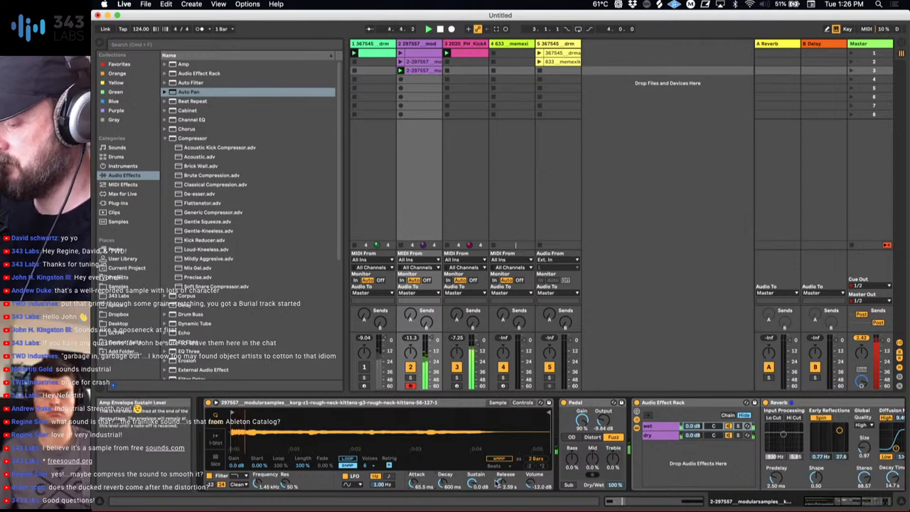
drag(507, 484, 507, 462)
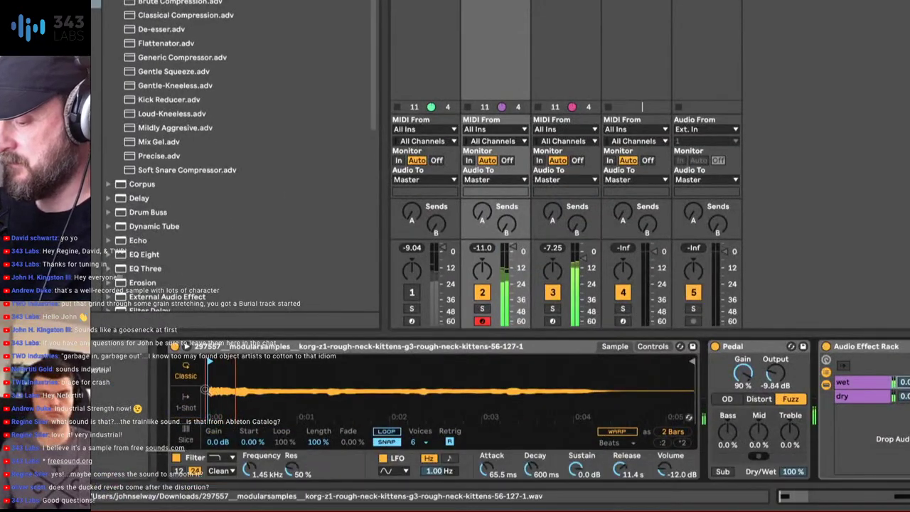
drag(211, 390, 222, 427)
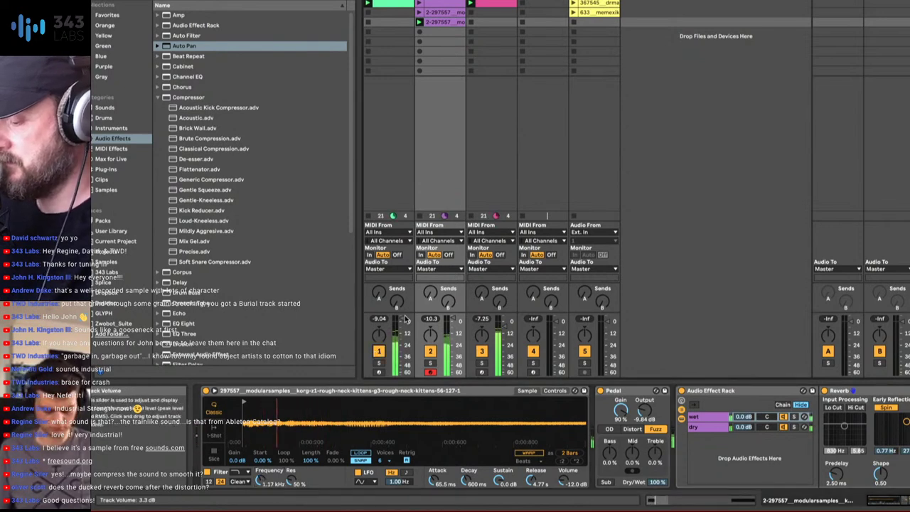
Mute track 2 and open the cork-bottle clip on track 1 for note editing.
click(430, 350)
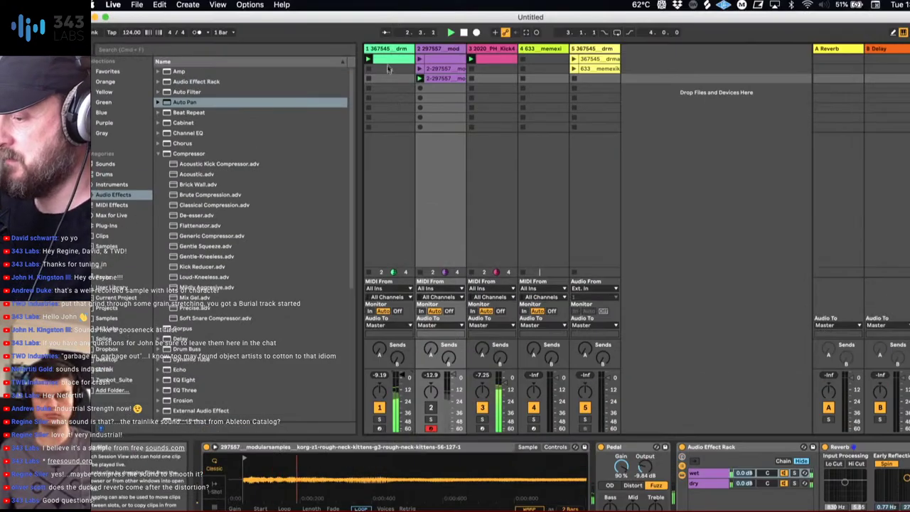
click(388, 9)
mouse_move(359, 509)
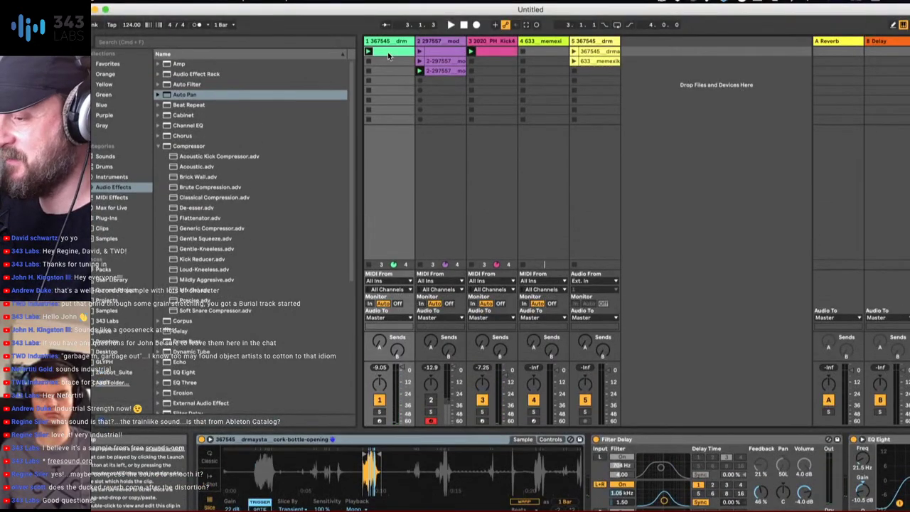
click(387, 3)
Deactivate all F1 and D1 notes in track 1's clip.
scroll(568, 391, down, 5)
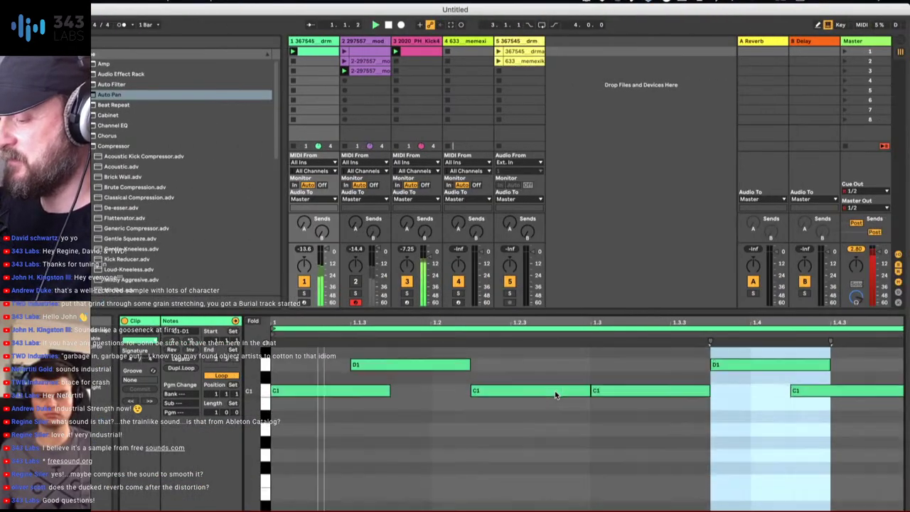
click(261, 393)
key(0)
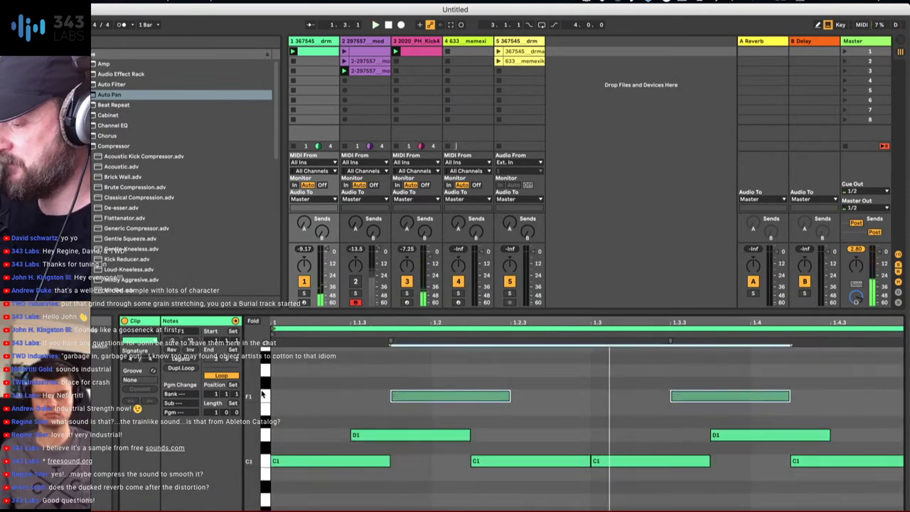
click(262, 433)
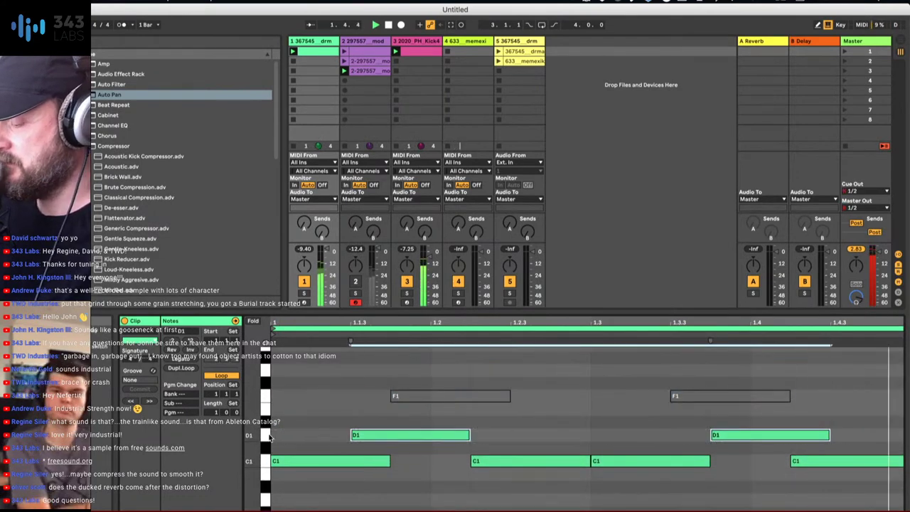
key(0)
Insert a short note just before beat 1.2 in track 1's clip, try it at D#1, and move it to C#1.
click(407, 463)
double_click(407, 463)
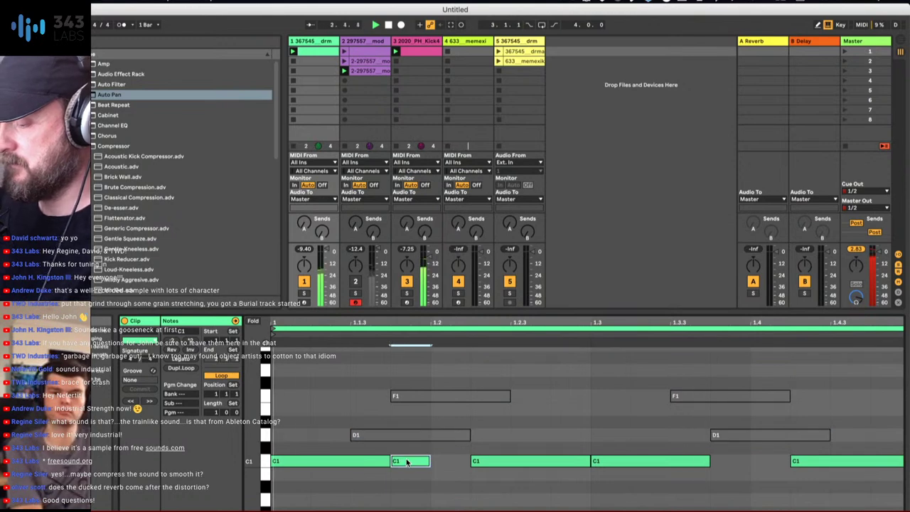
key(Up)
key(Up)
key(Up)
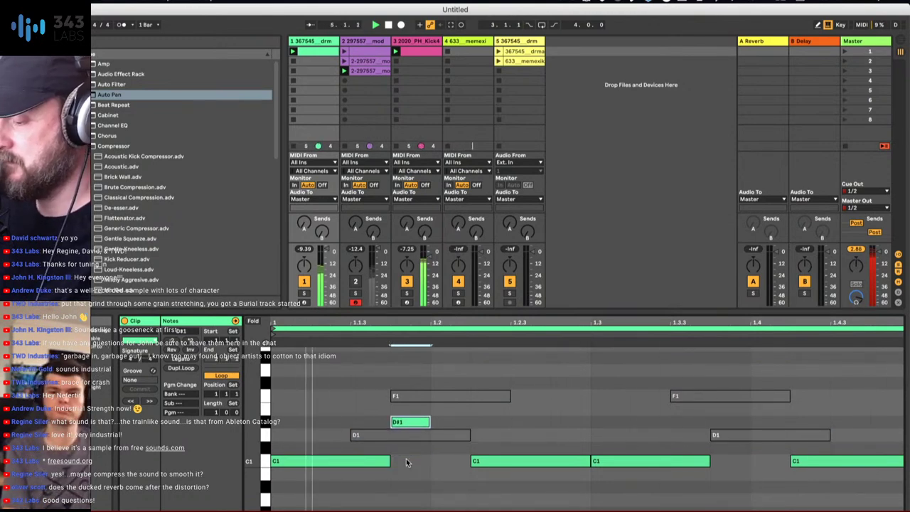
key(Right)
key(Down)
key(Down)
key(Left)
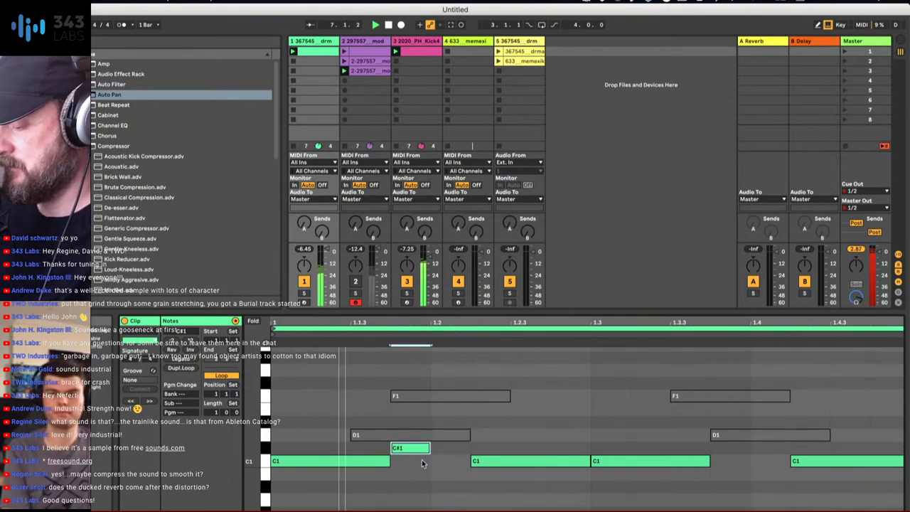
Move the C#1 note to beat 1.2 in track 1's clip and add another short C#1 note at beat 1.4.
key(Right)
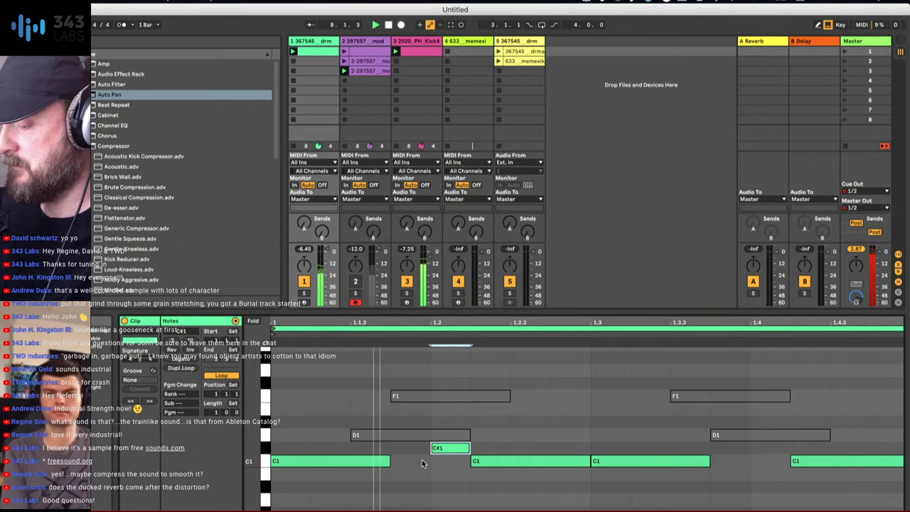
click(750, 449)
double_click(754, 448)
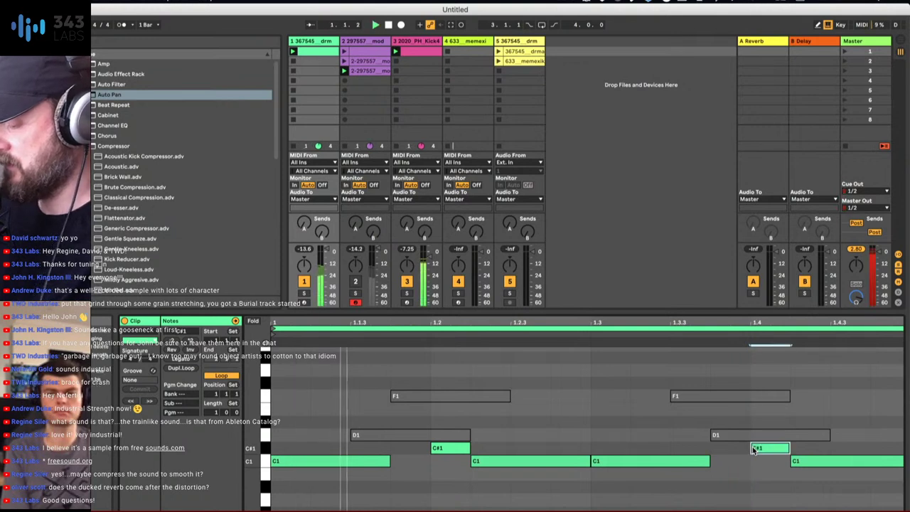
double_click(634, 449)
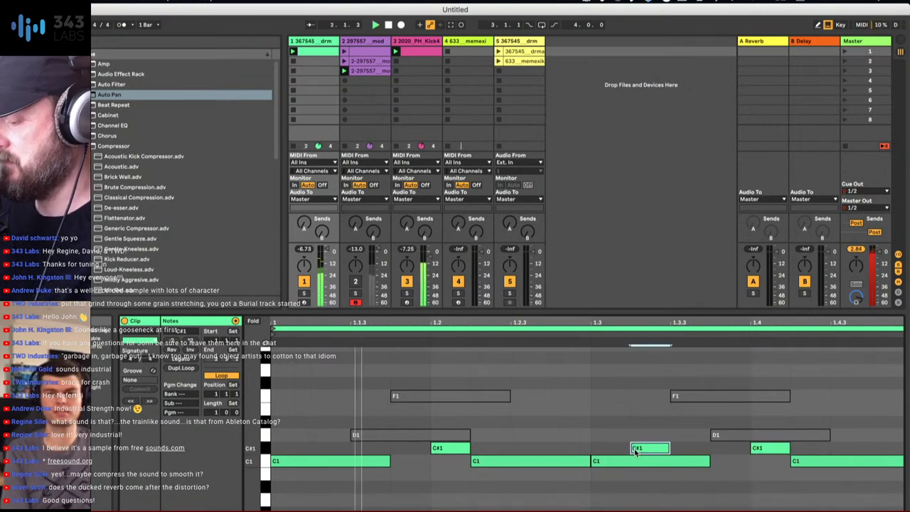
key(Right)
key(Right)
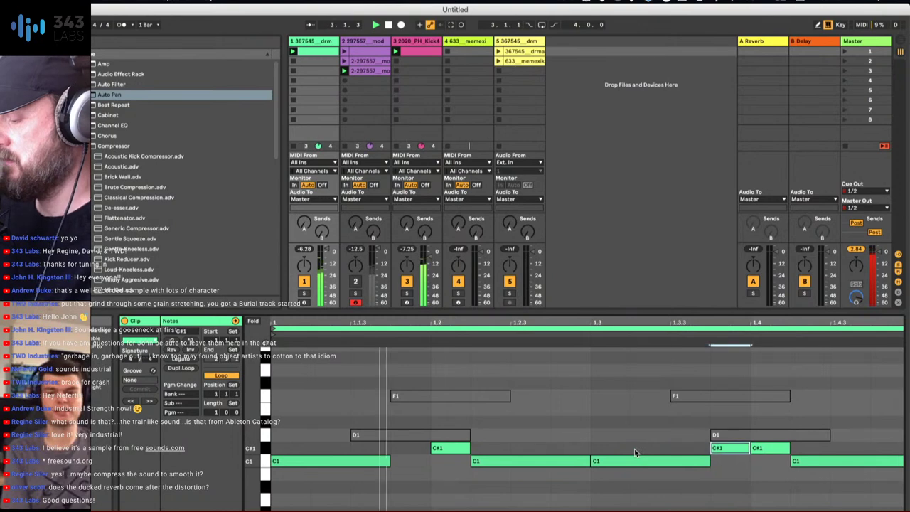
key(Left)
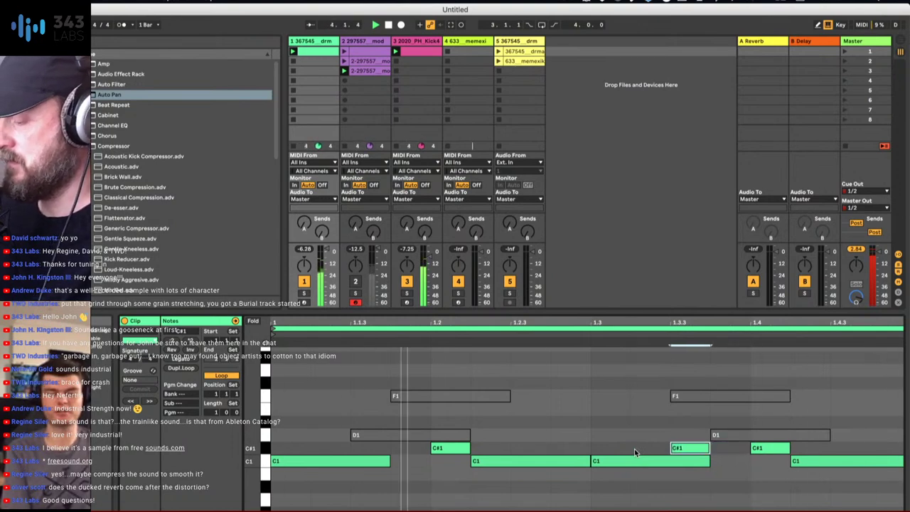
key(Delete)
Shift the end marker of the second slice slightly earlier in track 1's cork-bottle Simpler and unmute track 2.
click(315, 42)
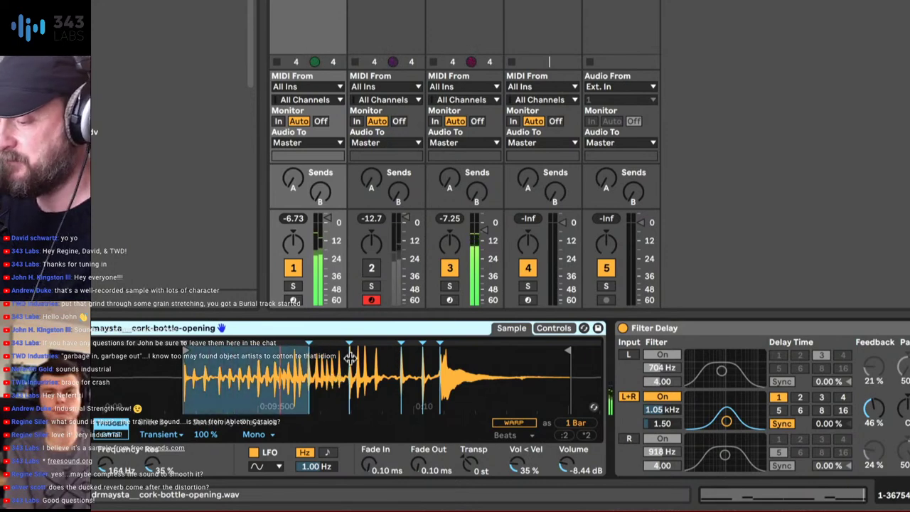
mouse_move(349, 357)
mouse_down()
mouse_move(380, 351)
mouse_move(345, 350)
mouse_up()
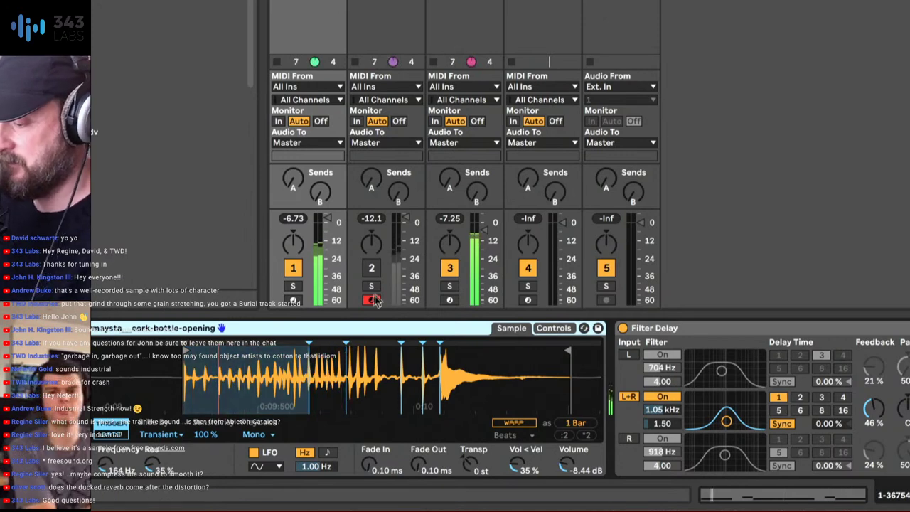
click(371, 269)
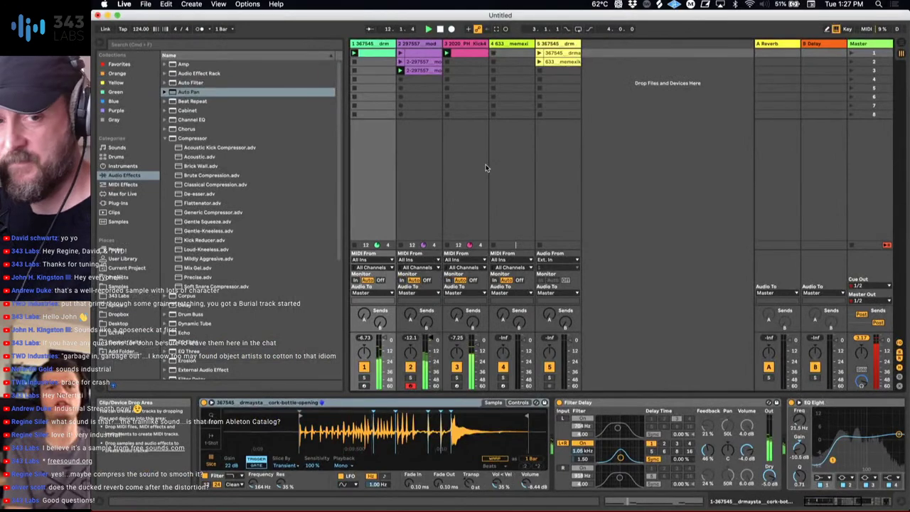
Set the filter frequency of track 2's Korg Simpler to 1.88 kHz.
click(416, 43)
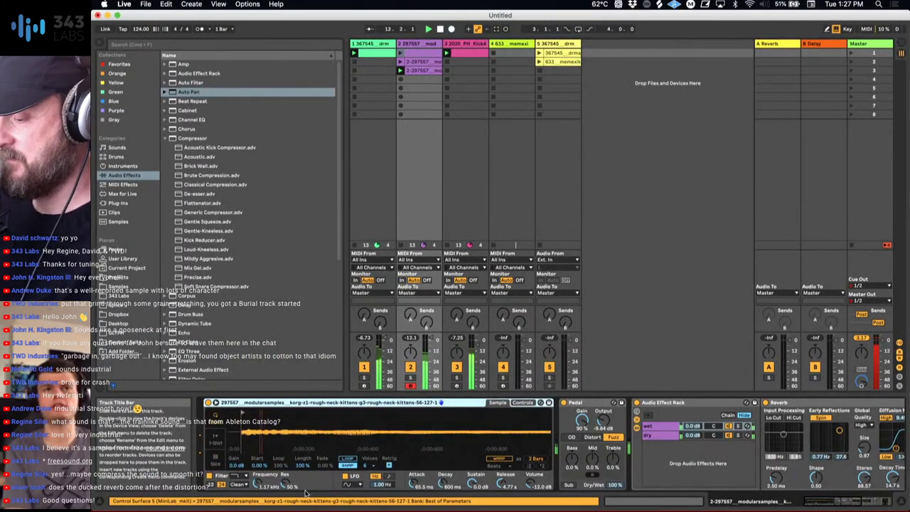
mouse_move(263, 481)
mouse_down()
mouse_move(263, 471)
mouse_move(258, 482)
mouse_up()
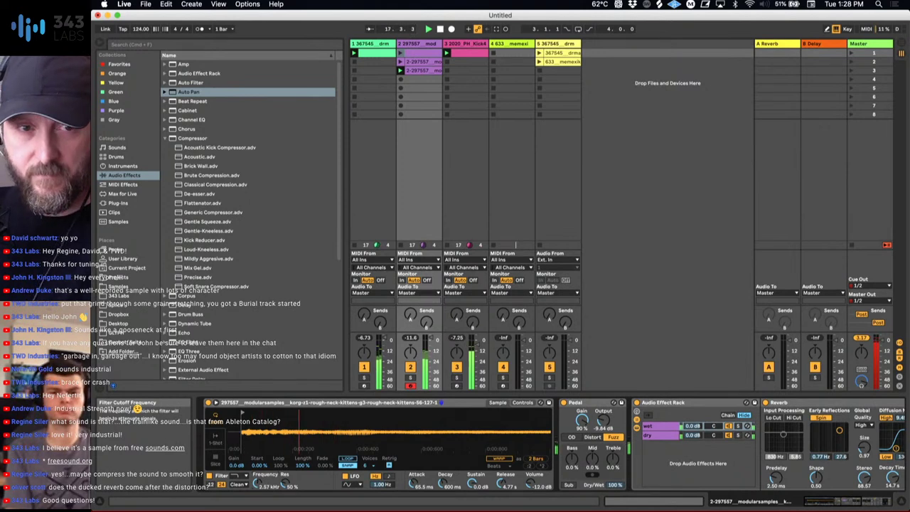
drag(259, 483, 258, 500)
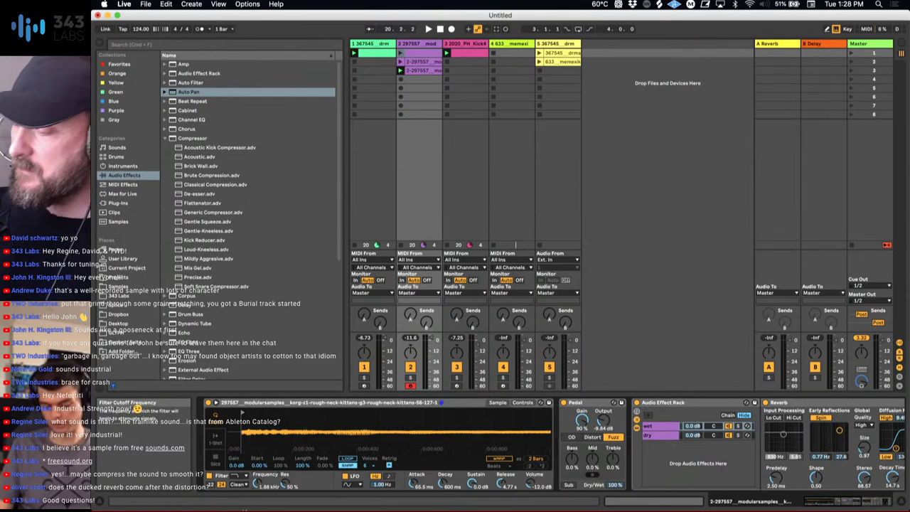
Solo track 2 and show the devices of the wet and dry chains in its Audio Effect Rack, ending on dry.
scroll(726, 468, right, 5)
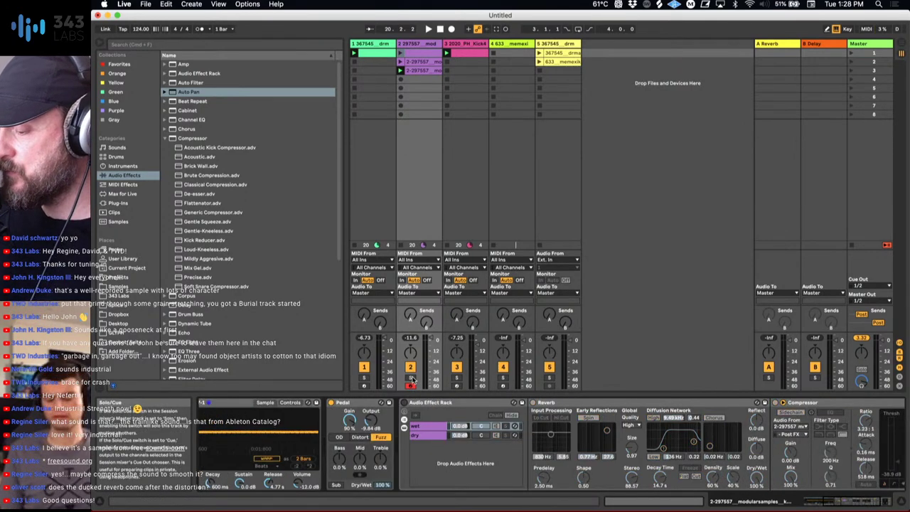
click(410, 377)
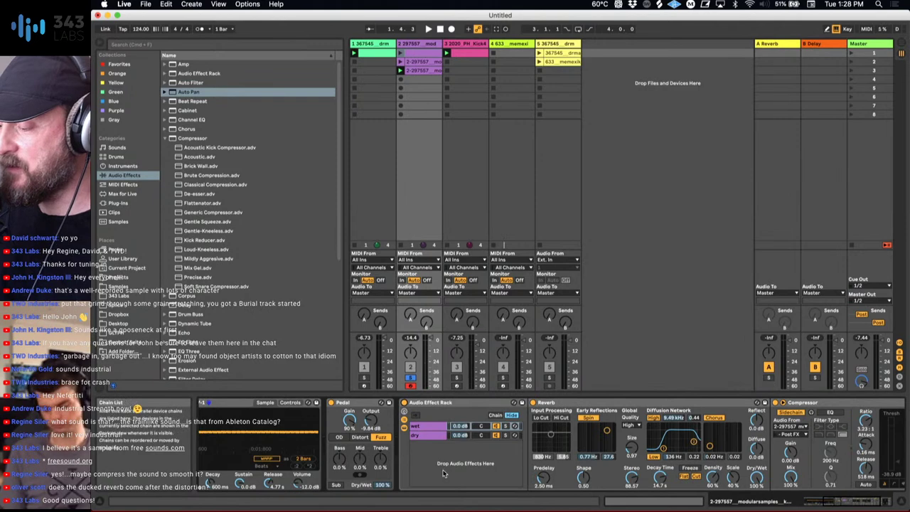
scroll(443, 473, right, 5)
click(307, 434)
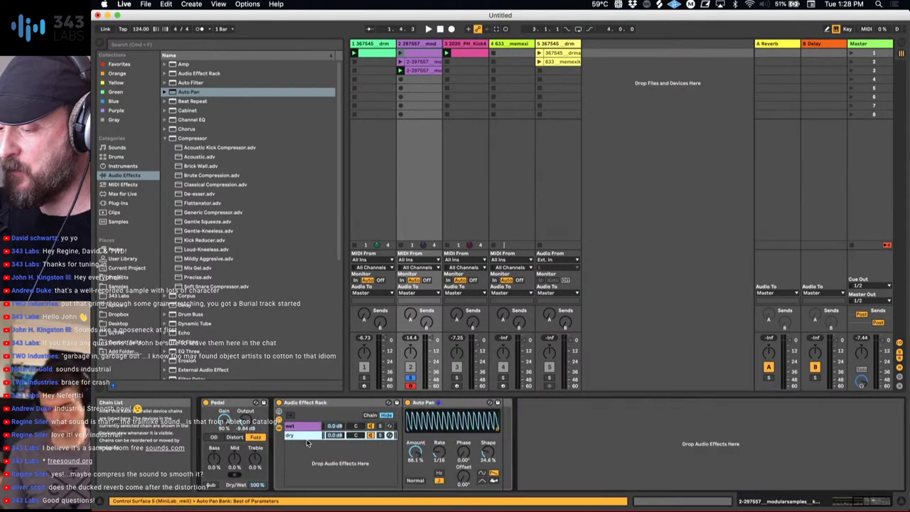
click(307, 428)
click(307, 439)
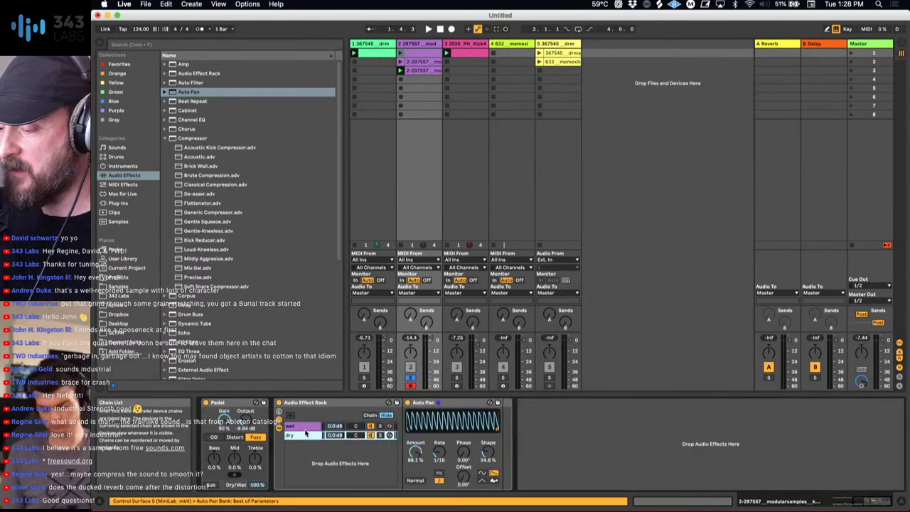
Play the set, raise the wet chain Compressor's threshold to -30 dB, and shorten the modular sampler's attack to 19 ms.
click(307, 427)
key(space)
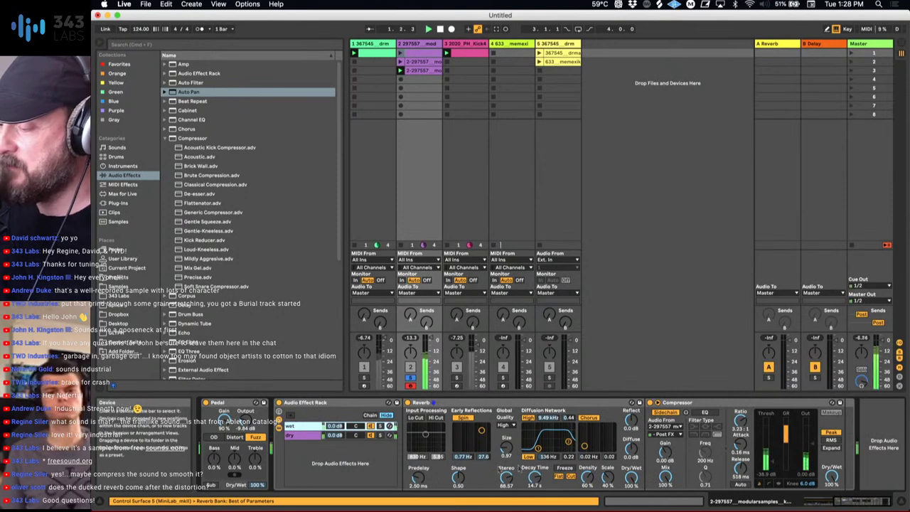
click(771, 461)
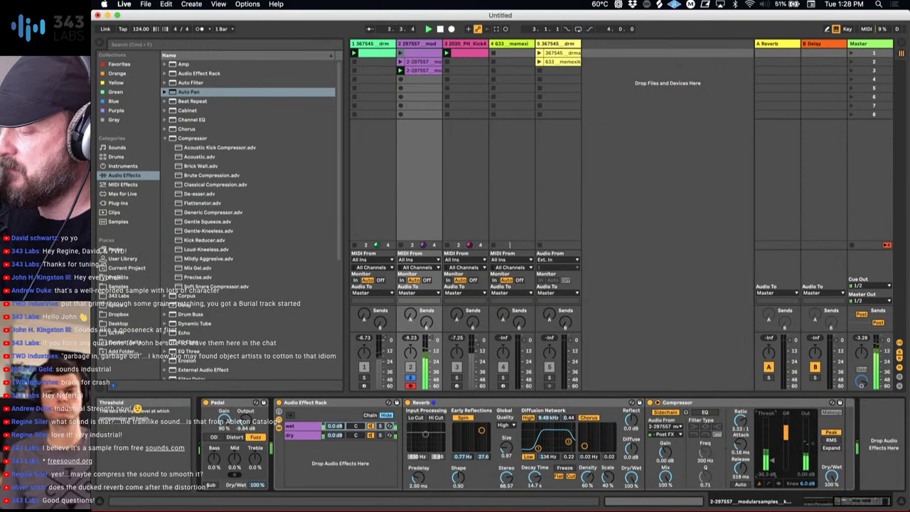
scroll(772, 461, left, 5)
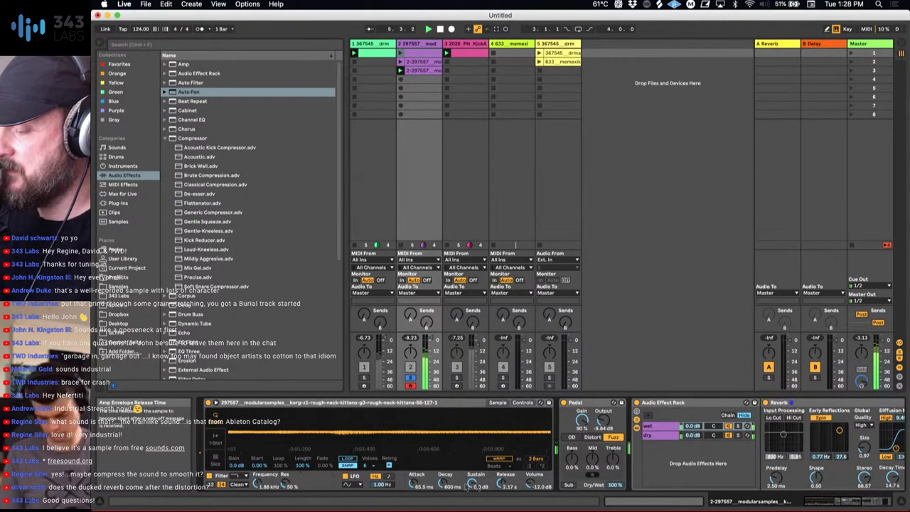
drag(417, 483, 416, 473)
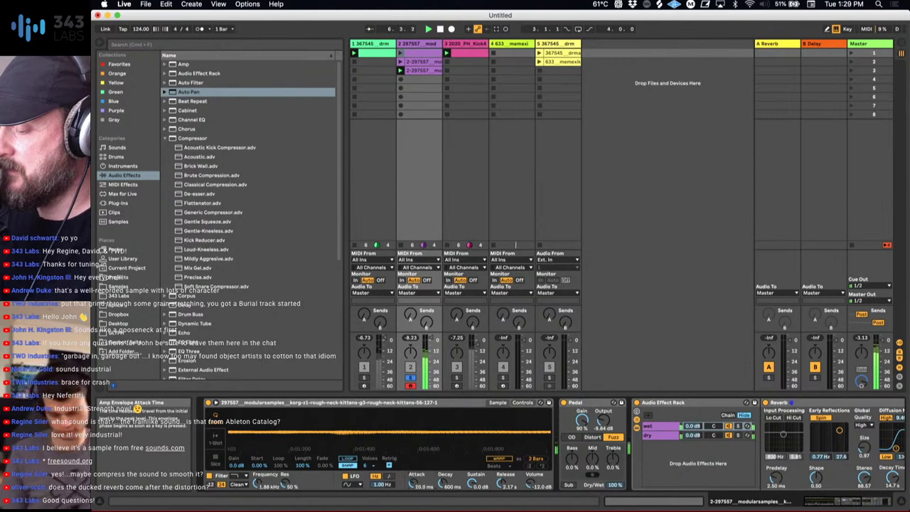
In the wet chain's Reverb, set the diffusion network's high filter to 1.24 kHz at 0.29 and its low filter to 94.4 Hz.
scroll(415, 484, right, 5)
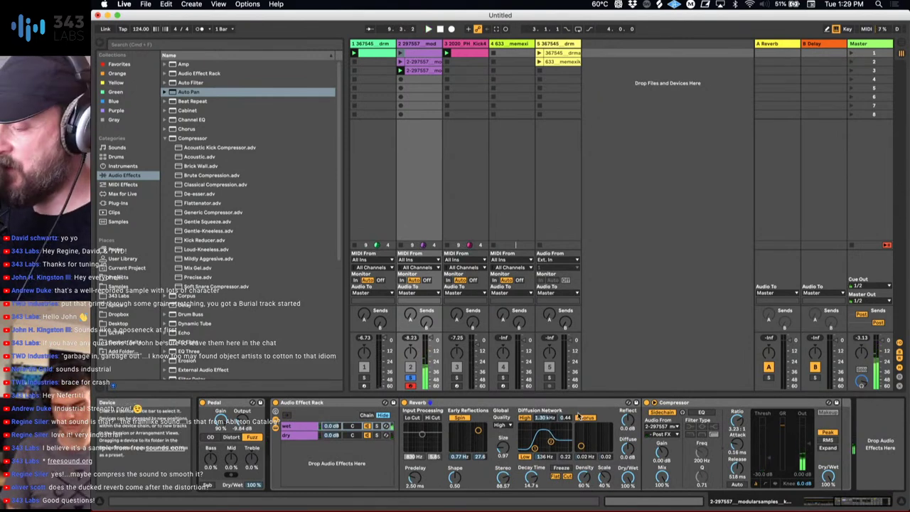
drag(565, 417, 566, 428)
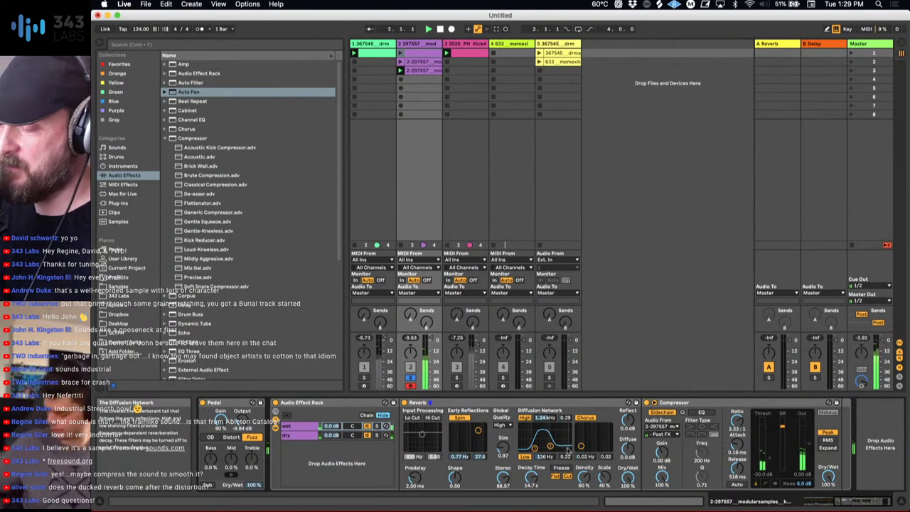
drag(545, 456, 545, 464)
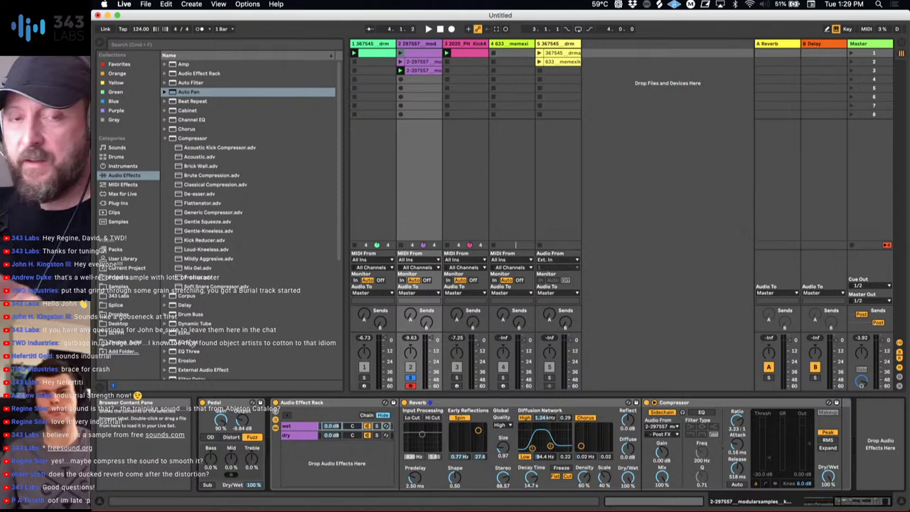
Add an EQ Eight after the wet chain's Compressor and dip its middle band by 3.84 dB at 278 Hz.
scroll(215, 261, down, 3)
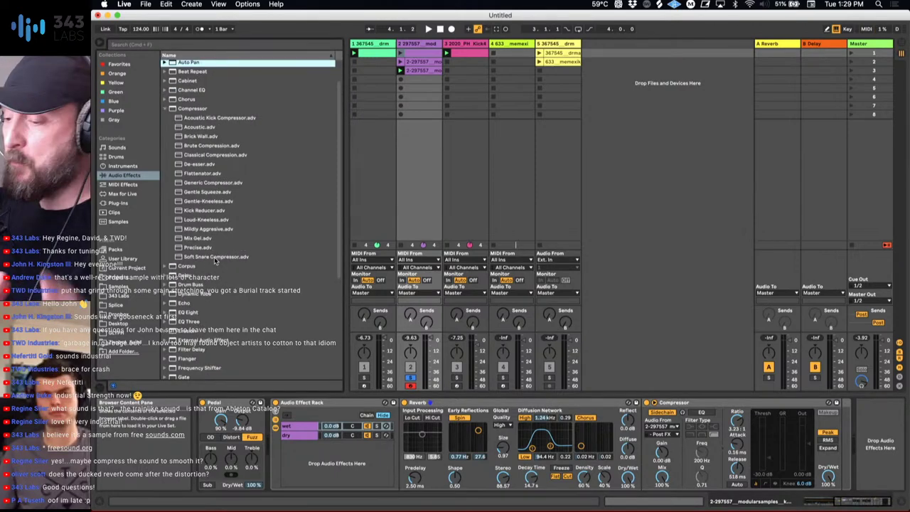
scroll(215, 261, up, 3)
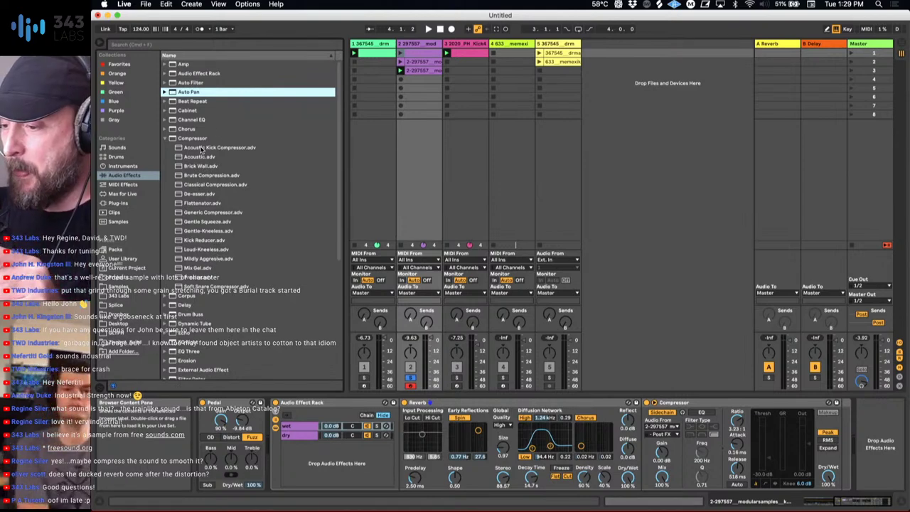
click(188, 341)
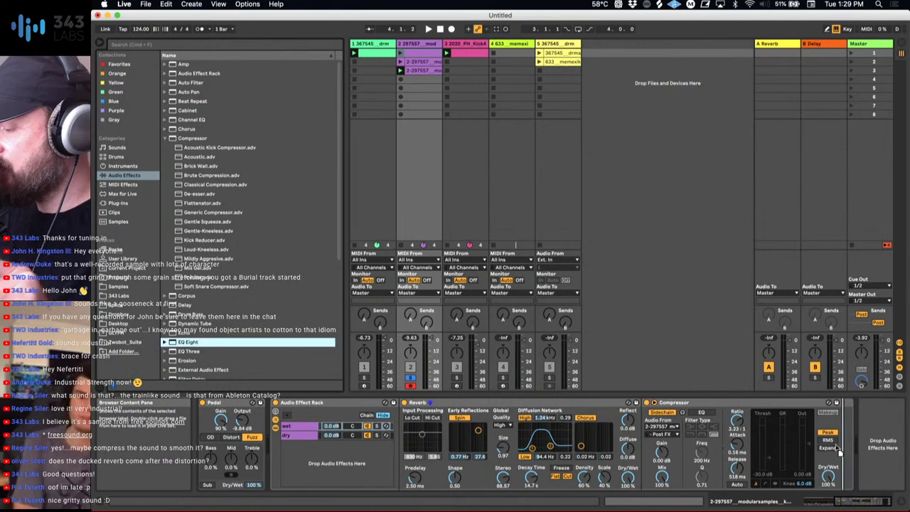
key(Return)
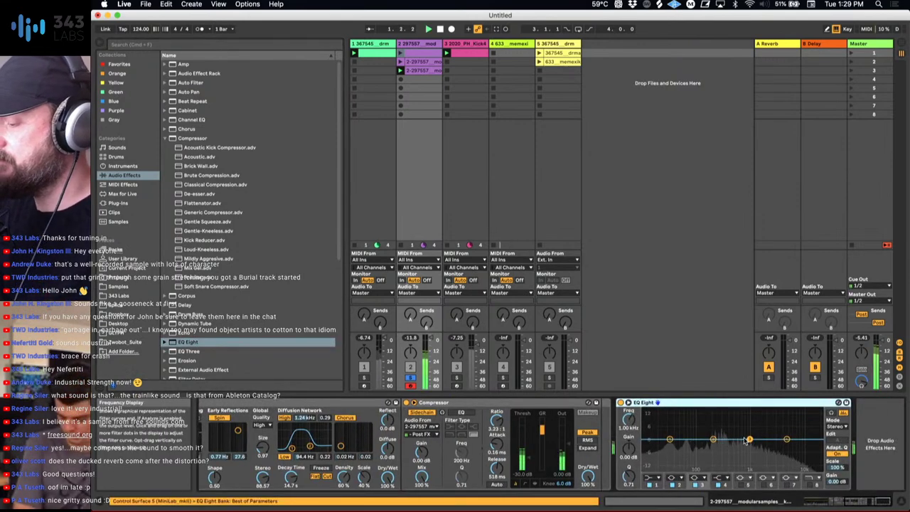
drag(747, 440, 720, 447)
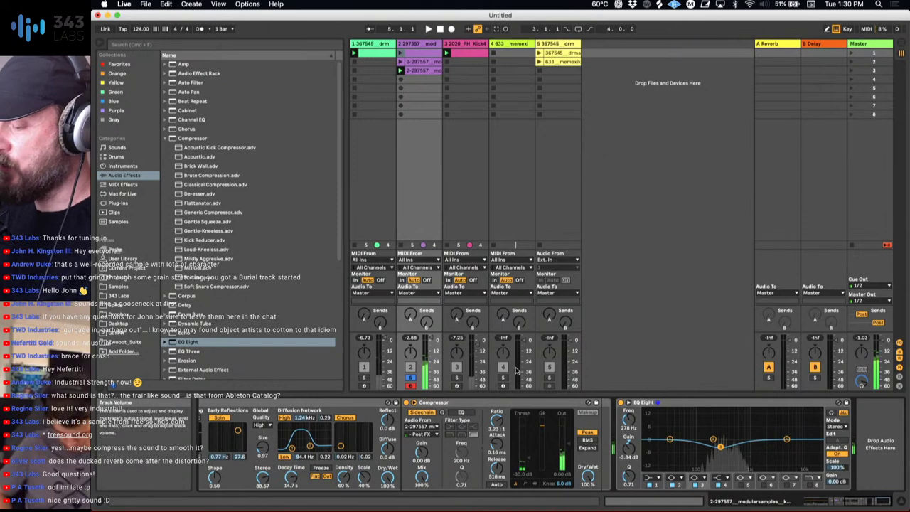
Cut the lows on the wet chain's EQ Eight by setting its lowest band to about 24.5 Hz and -15 dB.
scroll(412, 432, left, 5)
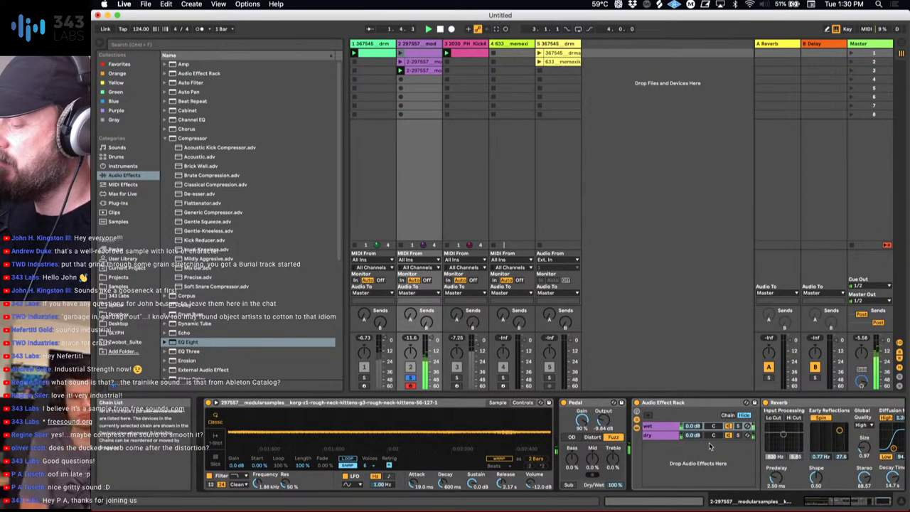
scroll(709, 445, right, 10)
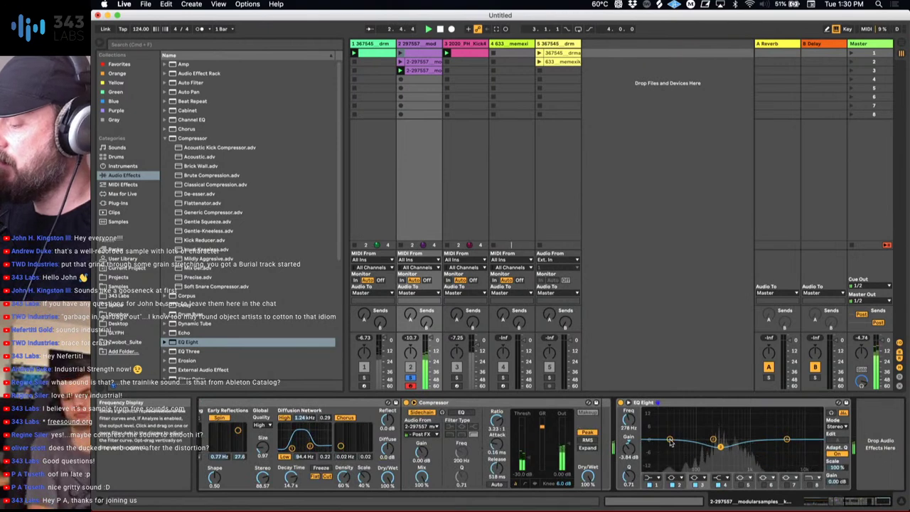
drag(670, 440, 660, 462)
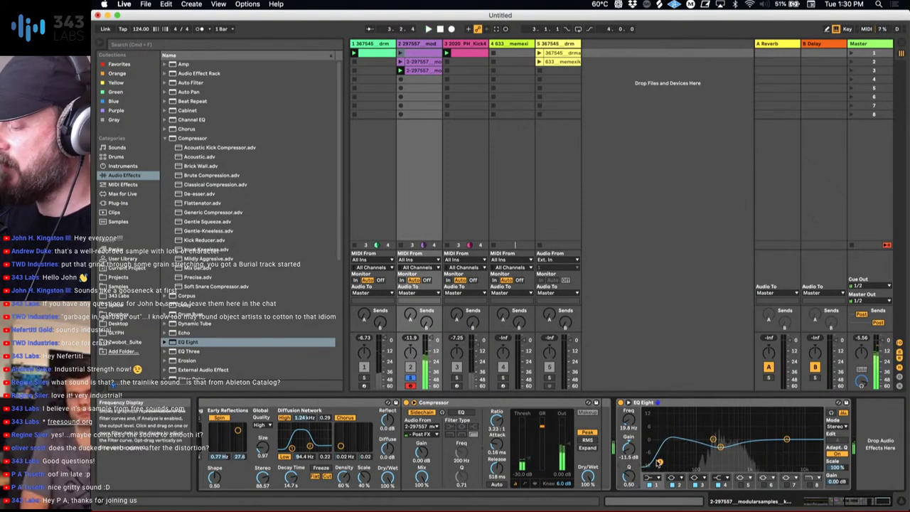
drag(676, 461, 676, 469)
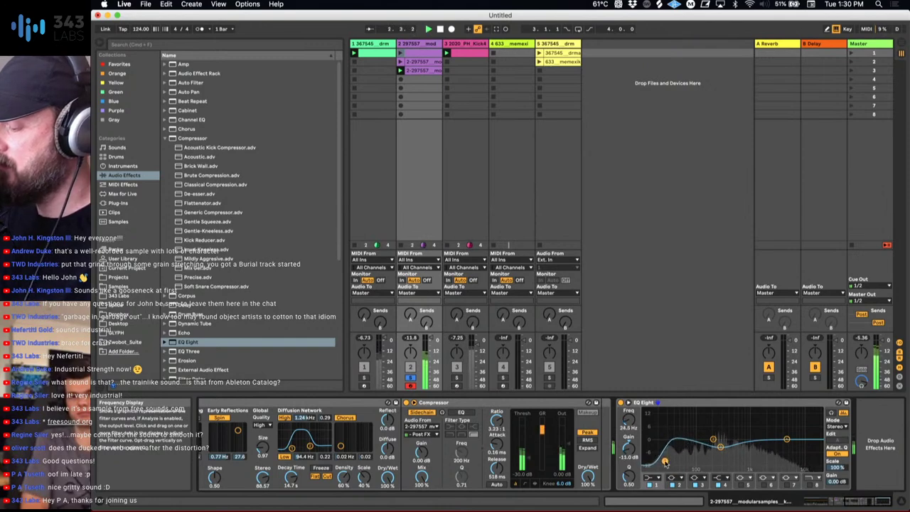
Set the EQ Eight's highest active band to 1.90 kHz at -4.09 dB and its middle dip to 445 Hz at -3.60 dB.
drag(717, 456, 733, 452)
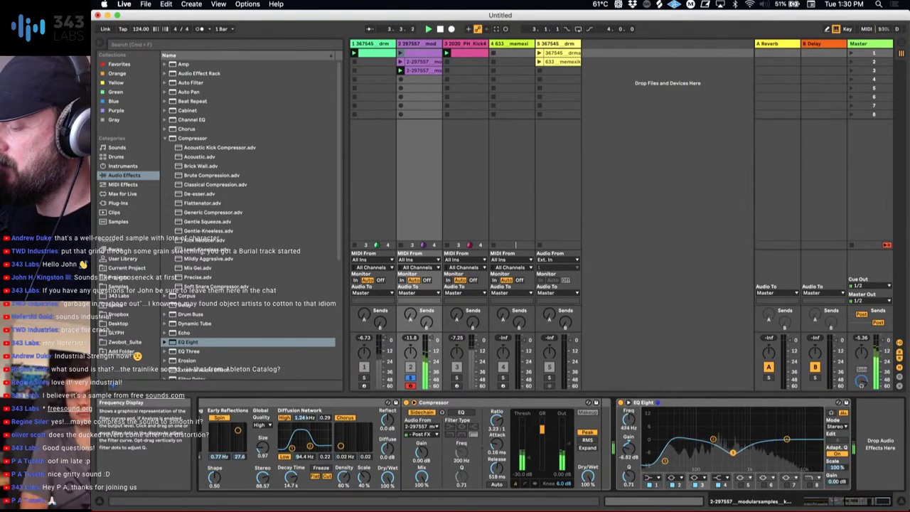
drag(787, 440, 764, 447)
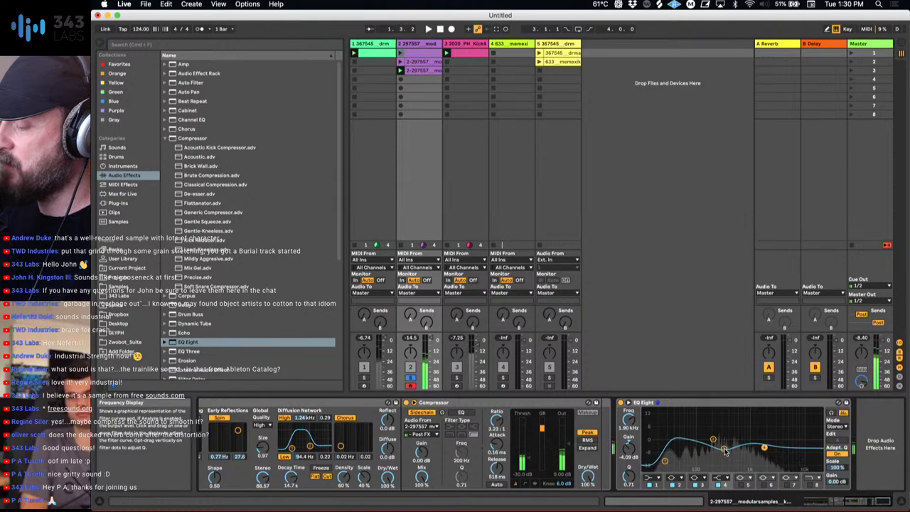
drag(724, 450, 733, 448)
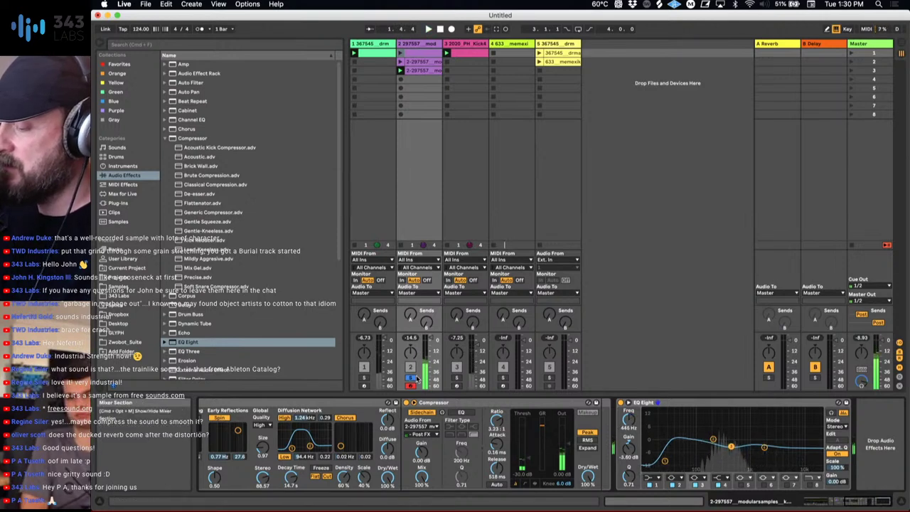
Solo the kick and first drum tracks instead of the modular track, and move the kick track beside the drum track.
click(410, 377)
click(456, 378)
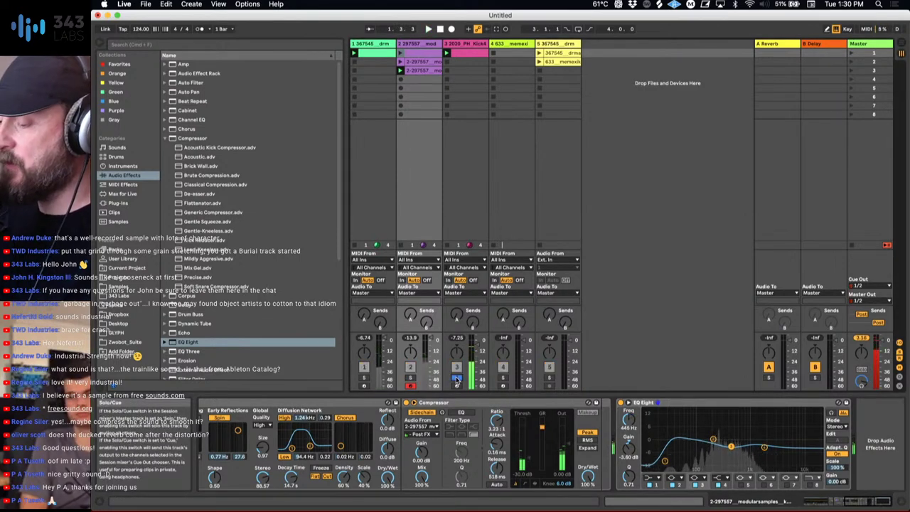
click(363, 378)
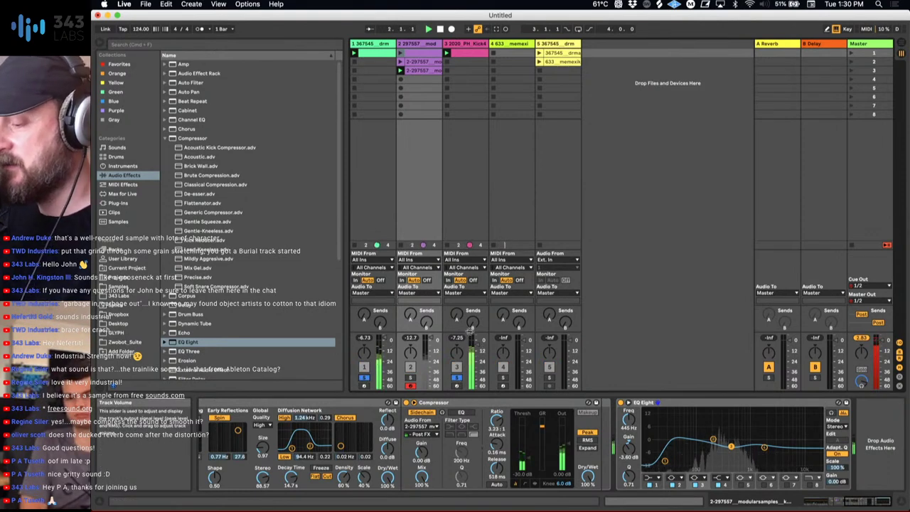
drag(457, 44, 395, 44)
click(381, 44)
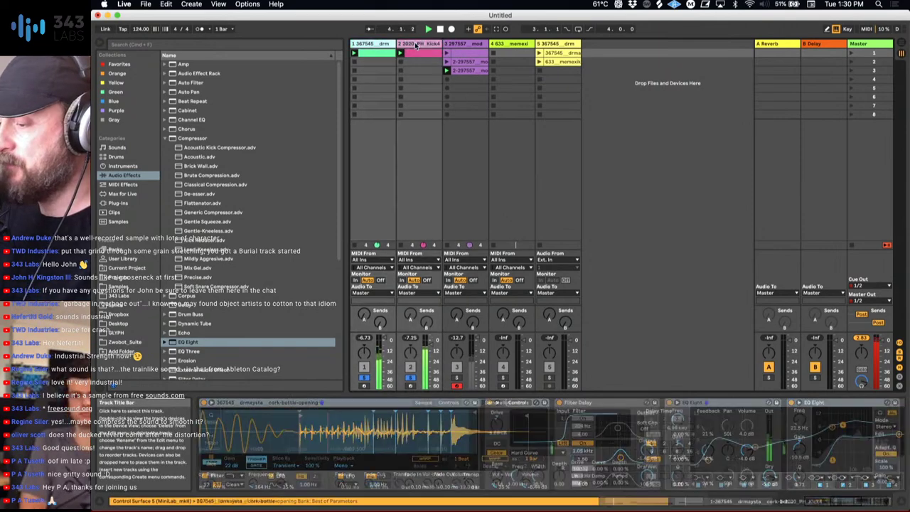
shift+click(408, 44)
key(super+g)
key(super+z)
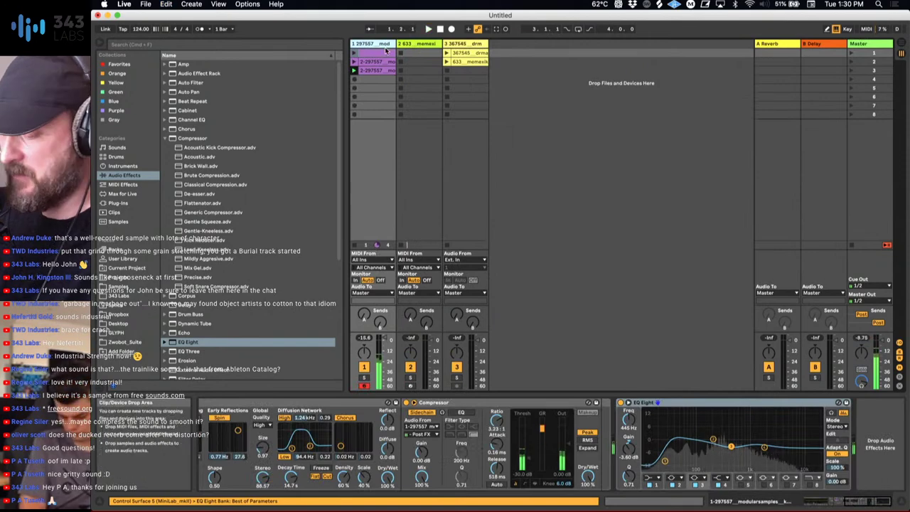
key(super+z)
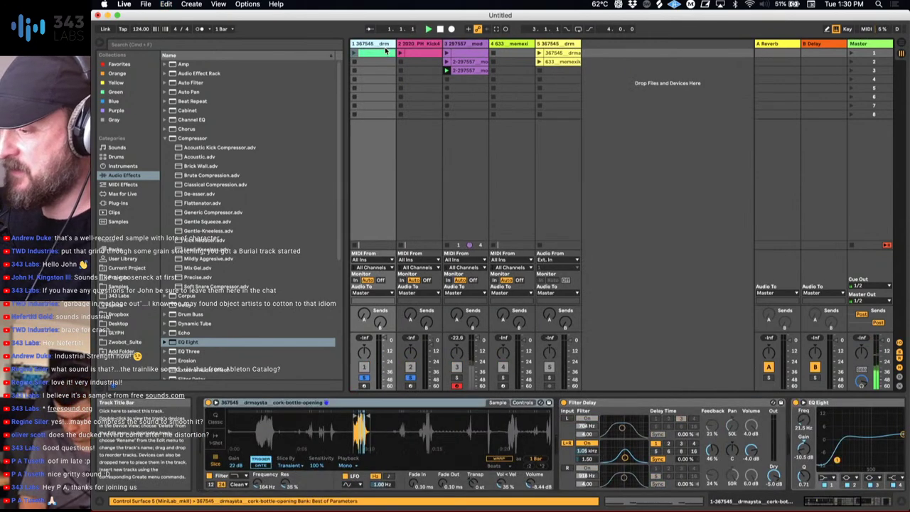
Relaunch the clips on the drum track and the kick track.
click(470, 146)
click(369, 55)
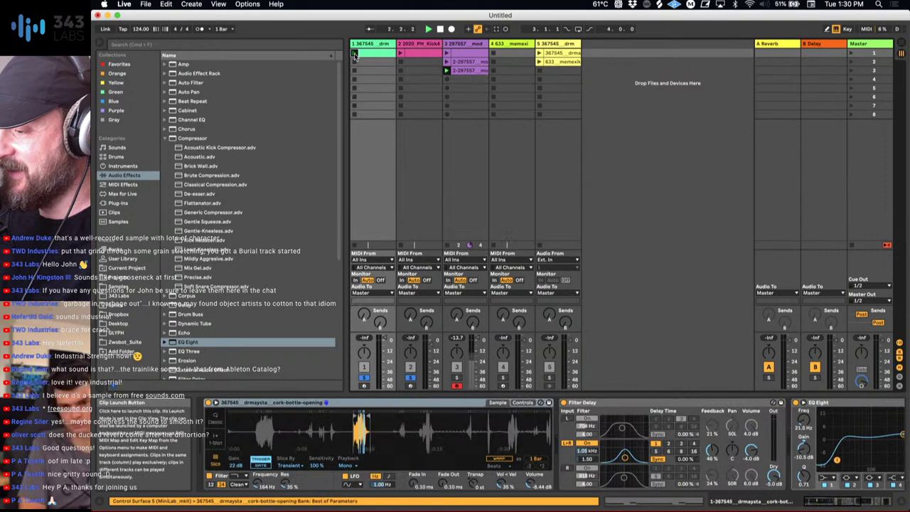
click(400, 54)
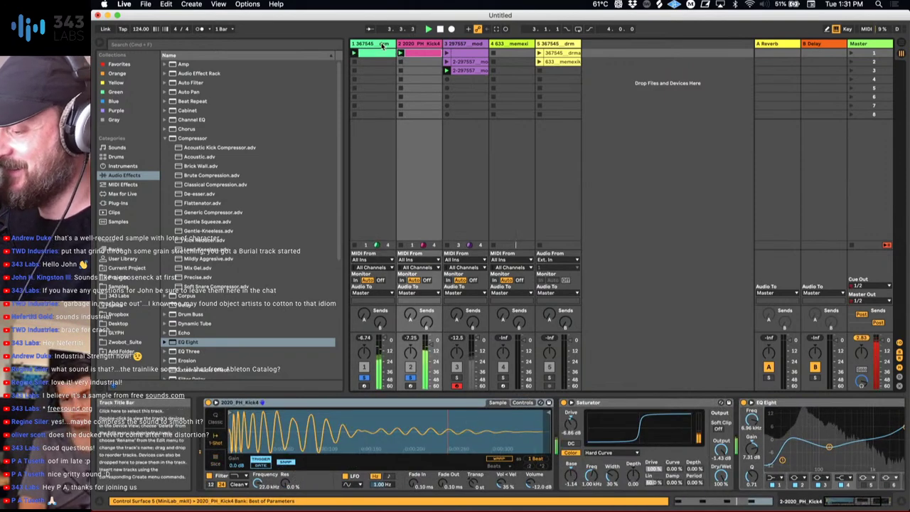
Group the first drum track and the kick track.
click(381, 44)
shift+click(417, 45)
key(super+g)
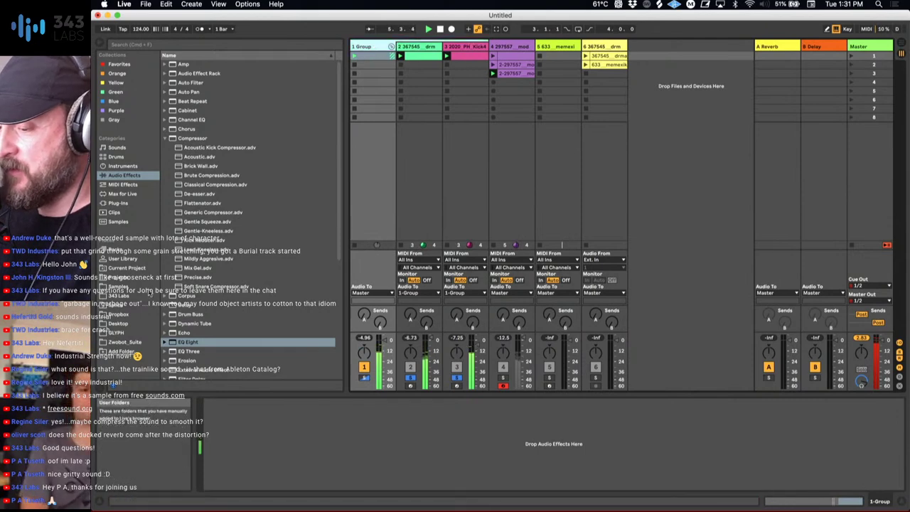
Try a Glue Compressor with its threshold at -16.2 dB on the drum group, and remove it.
scroll(234, 294, down, 5)
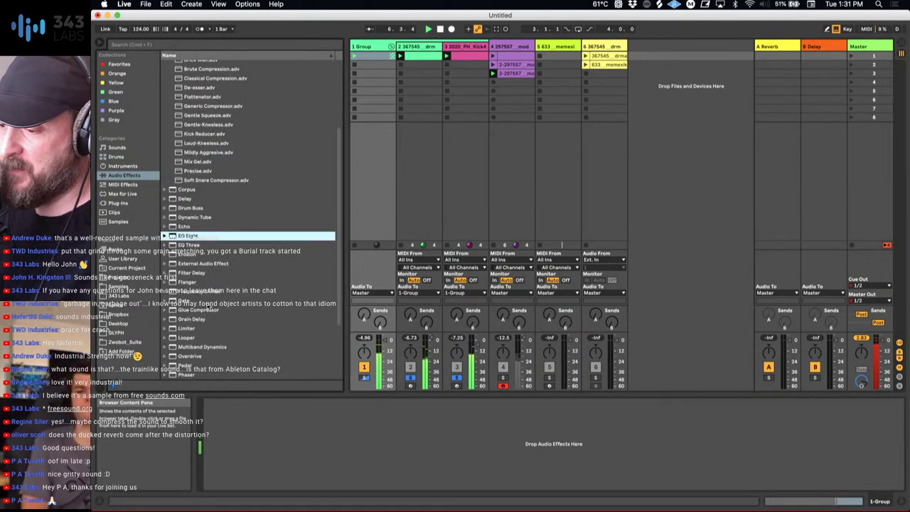
double_click(204, 311)
drag(261, 467, 261, 464)
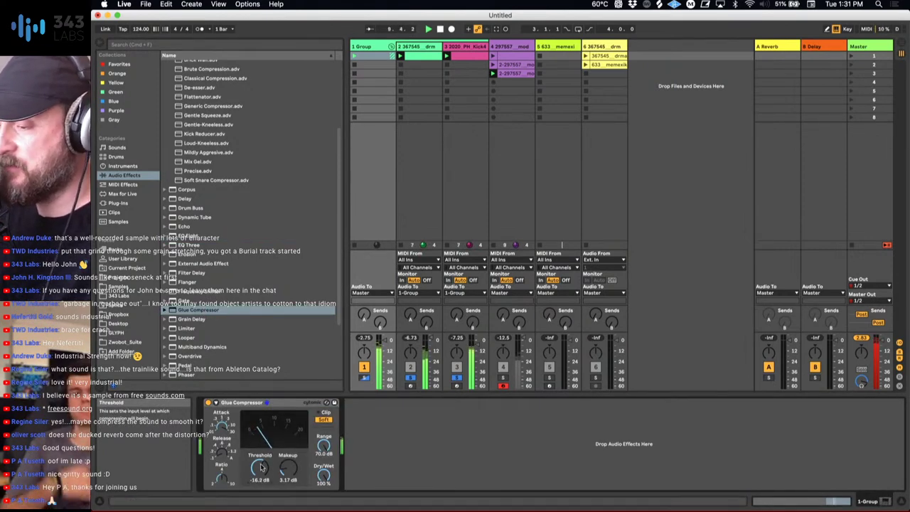
click(262, 402)
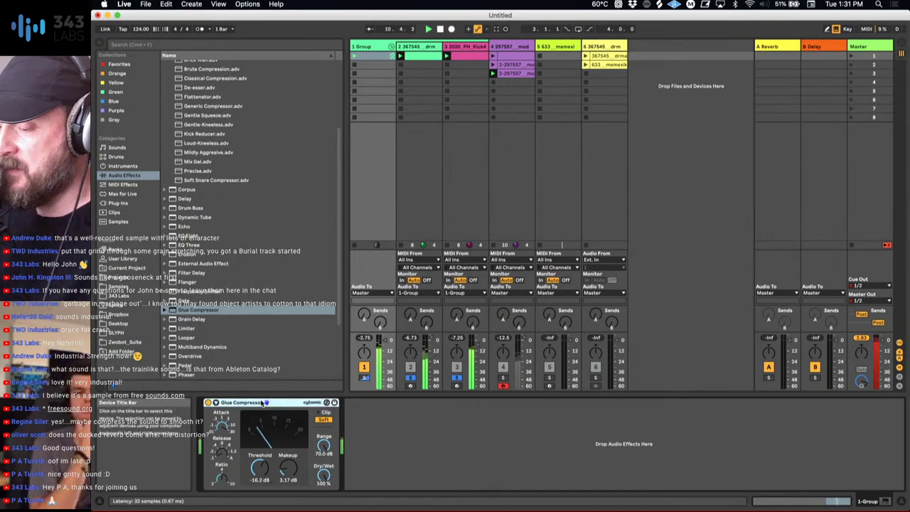
key(Delete)
Add a Drum Buss to the drum group, set its trim to -9.37 dB and enable its compressor.
scroll(226, 284, up, 2)
double_click(206, 230)
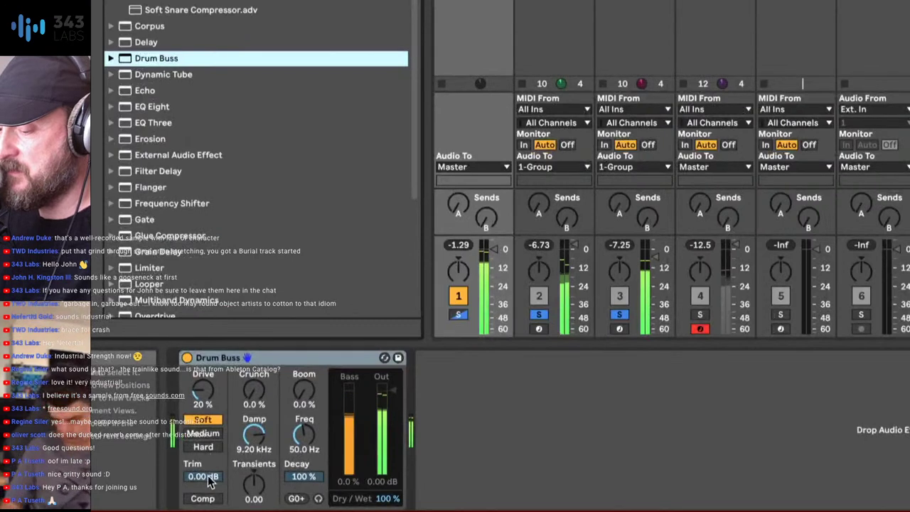
mouse_move(204, 476)
mouse_down()
mouse_move(206, 489)
mouse_move(214, 483)
mouse_up()
click(202, 497)
Set the Drum Buss to 20 kHz damping, 0.16 transients, Medium distortion and 18% drive.
drag(254, 435, 253, 416)
mouse_move(254, 484)
mouse_down()
mouse_move(254, 476)
mouse_move(256, 483)
mouse_up()
click(203, 433)
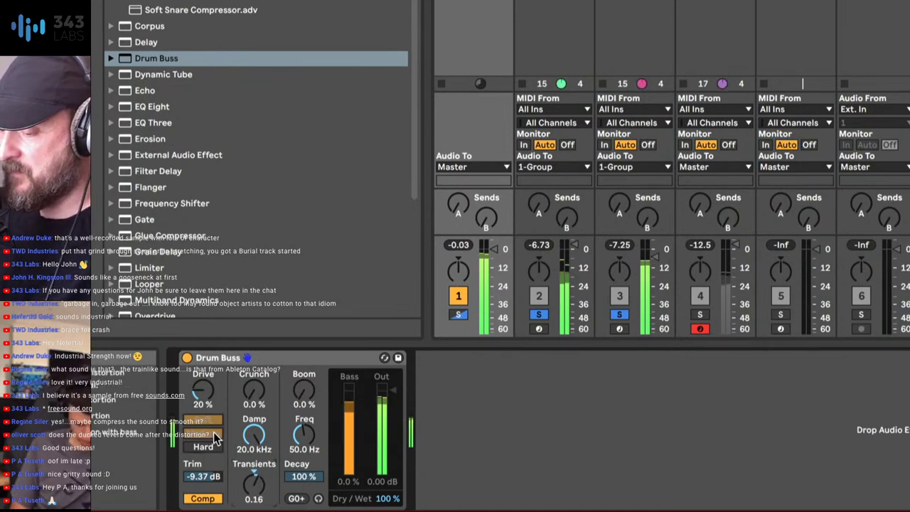
drag(202, 389, 202, 390)
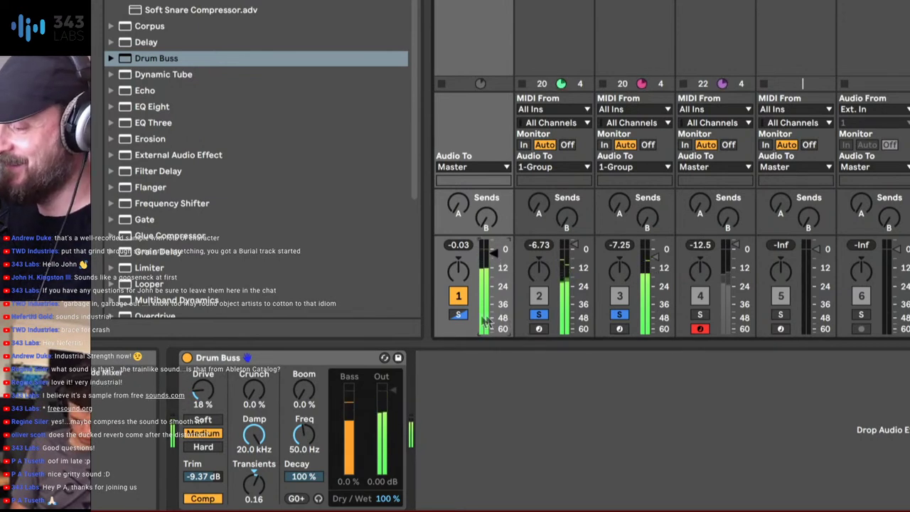
Clear the solos on the drum group and its two tracks so the whole set plays.
click(458, 315)
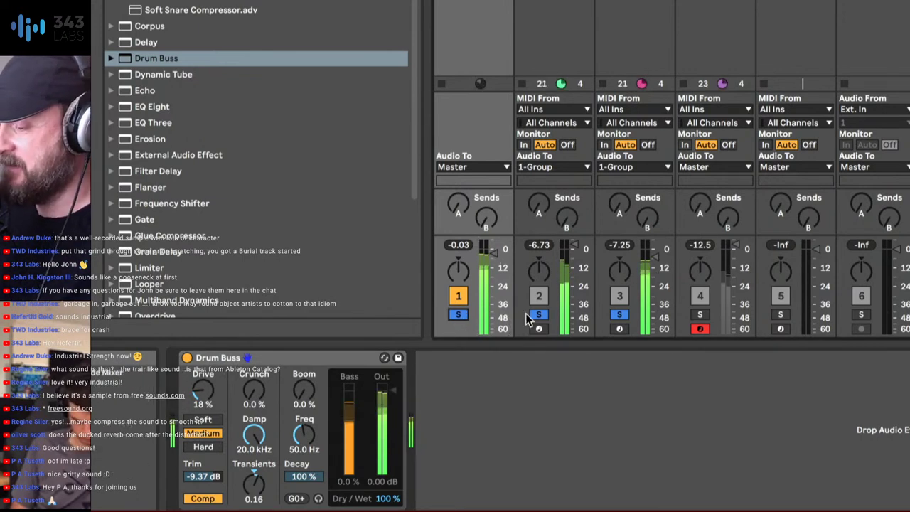
click(538, 315)
click(619, 315)
click(458, 314)
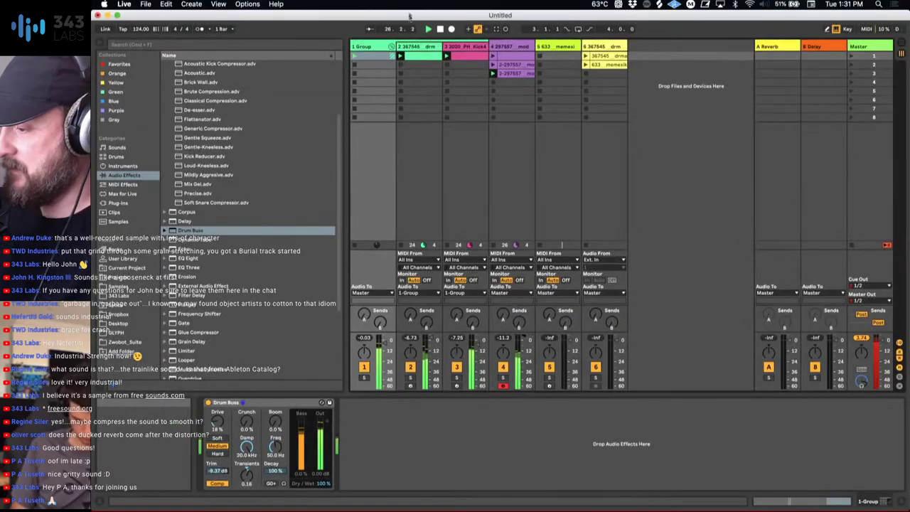
Set the modular sample's filter to 1.52 kHz with 59% resonance in its sampler.
click(503, 46)
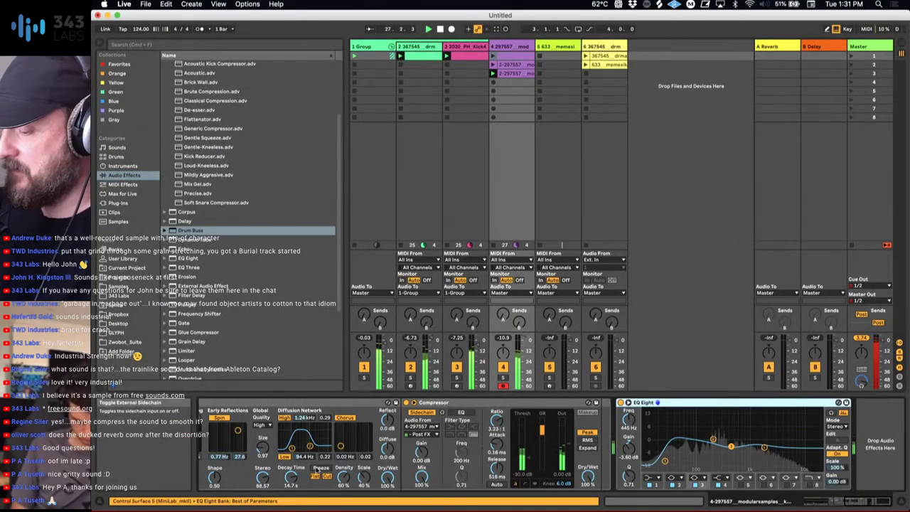
scroll(344, 469, left, 3)
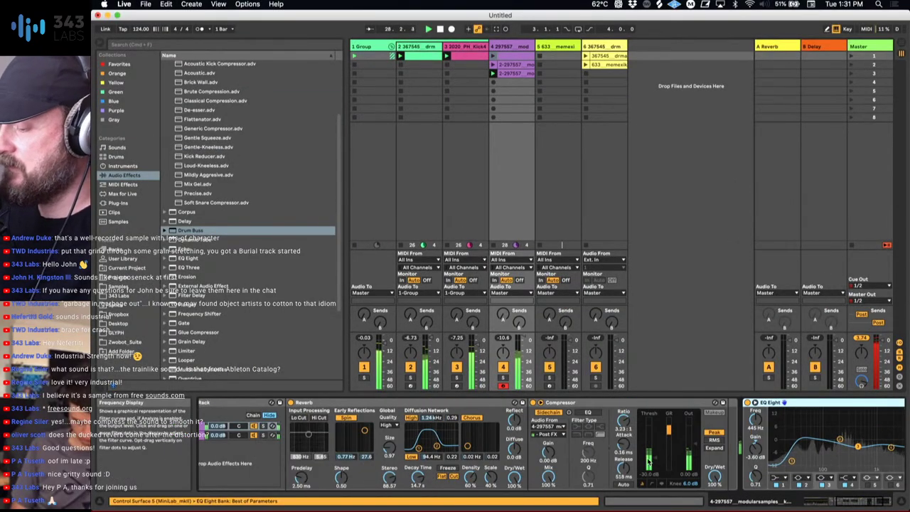
scroll(727, 460, left, 6)
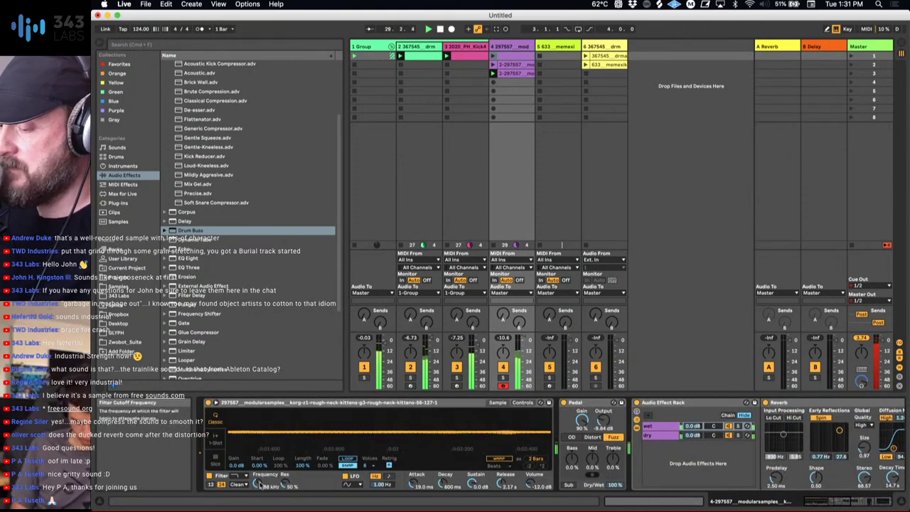
mouse_move(259, 484)
mouse_down()
mouse_move(258, 463)
mouse_move(284, 472)
mouse_move(285, 459)
mouse_move(259, 509)
mouse_move(259, 498)
mouse_up()
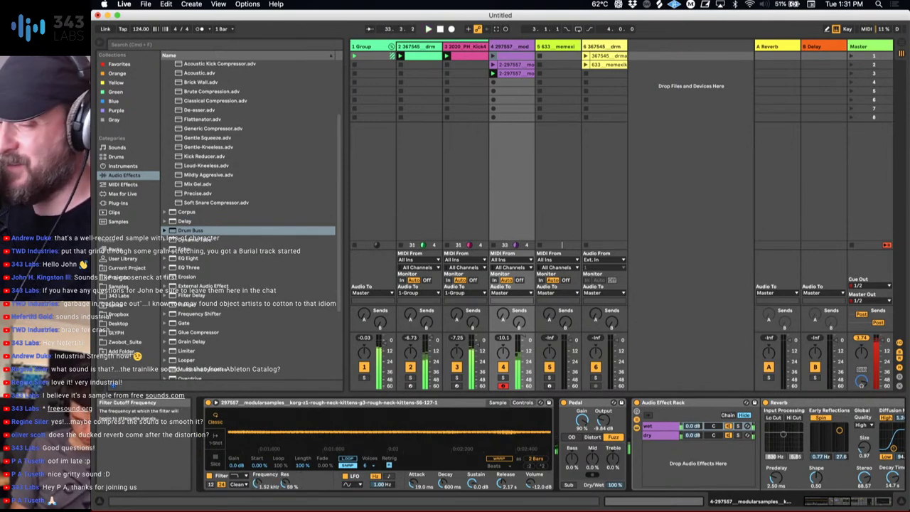
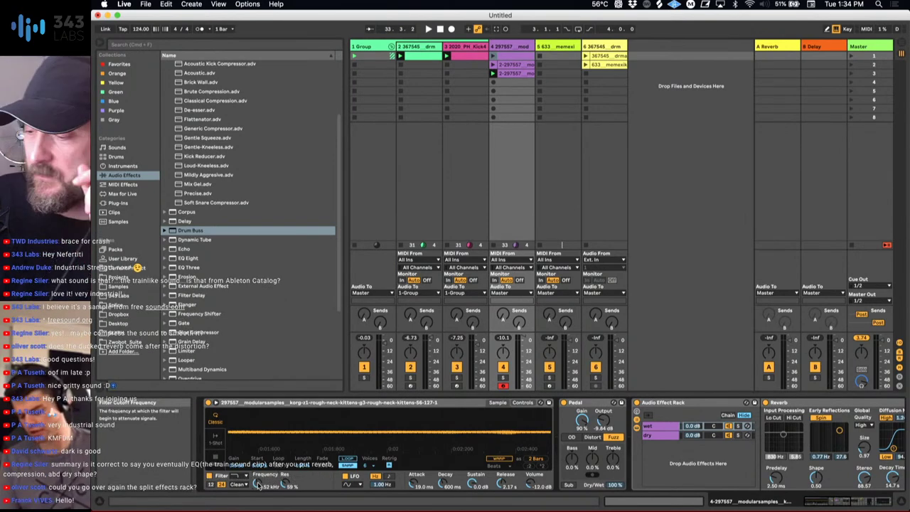
Set the highest active band of the EQ Eight at the end of the modular track's chain to 1.86 kHz and -2.36 dB.
scroll(384, 459, right, 5)
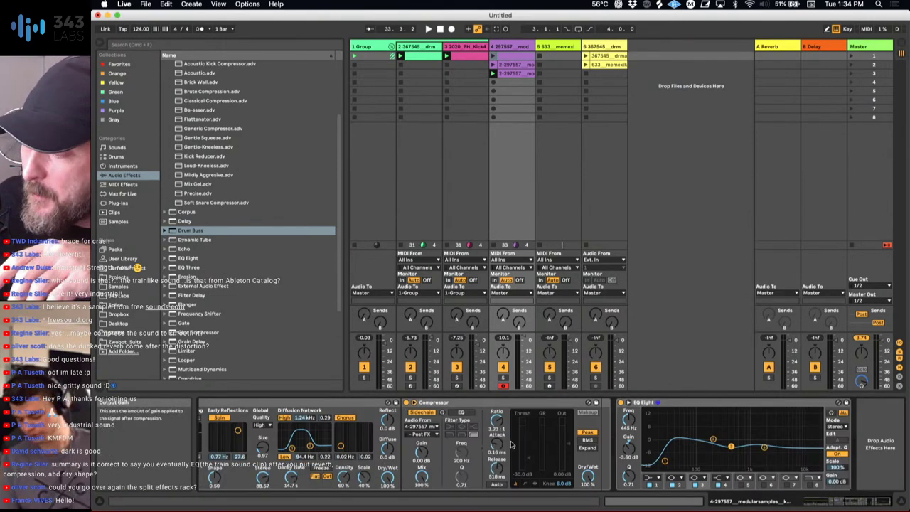
scroll(511, 445, left, 2)
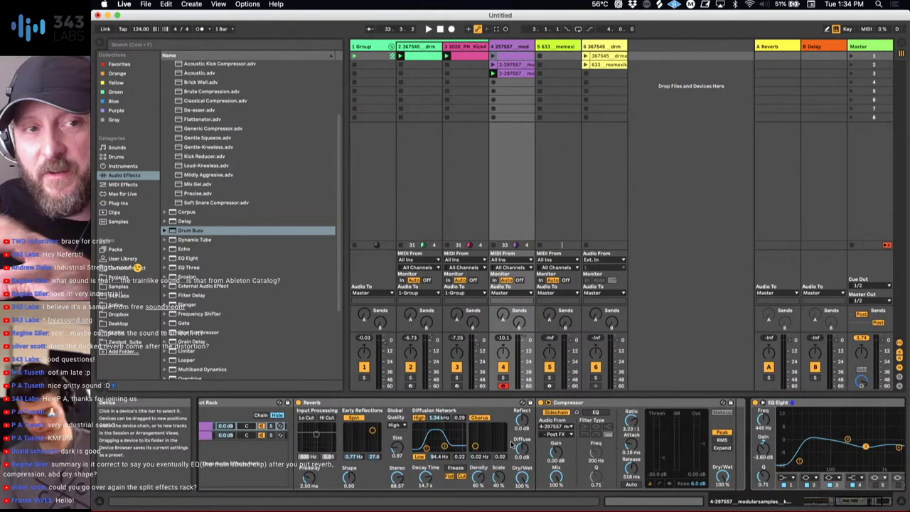
scroll(512, 444, right, 2)
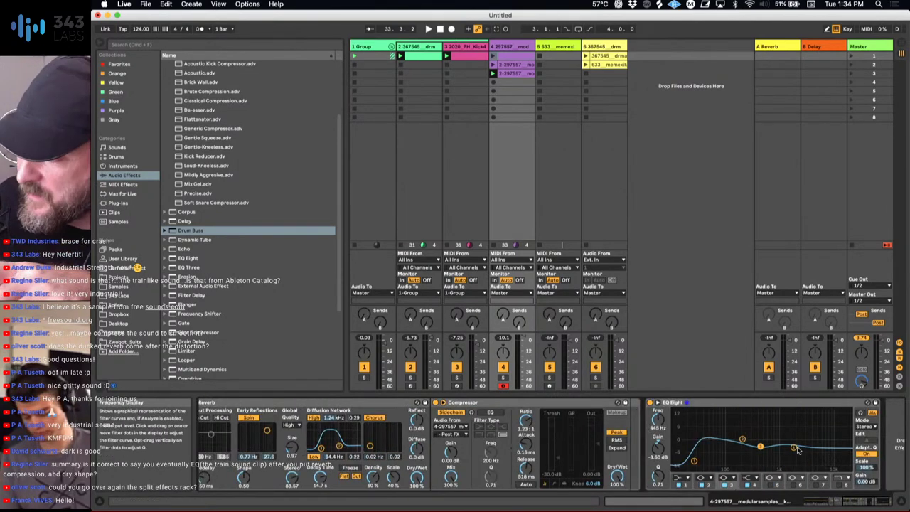
drag(795, 448, 793, 444)
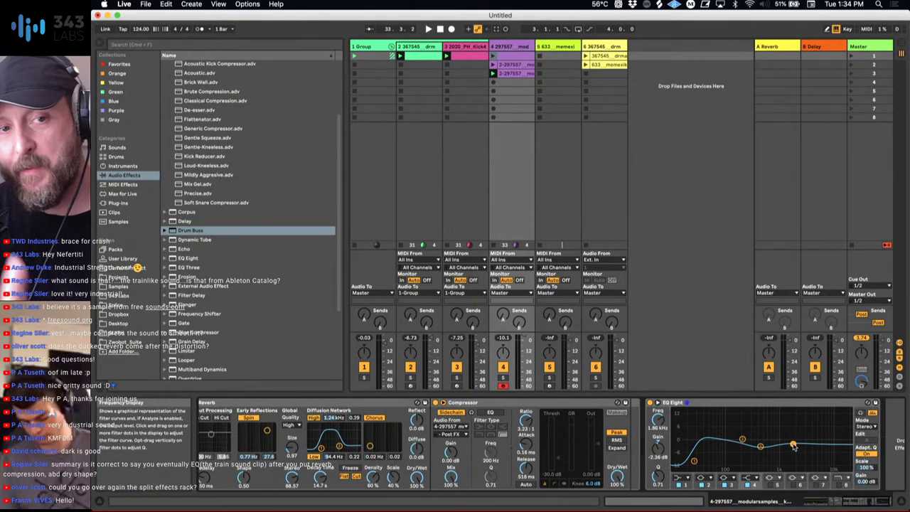
Insert an EQ Eight between the sampler and the Pedal on the modular track.
scroll(569, 436, left, 8)
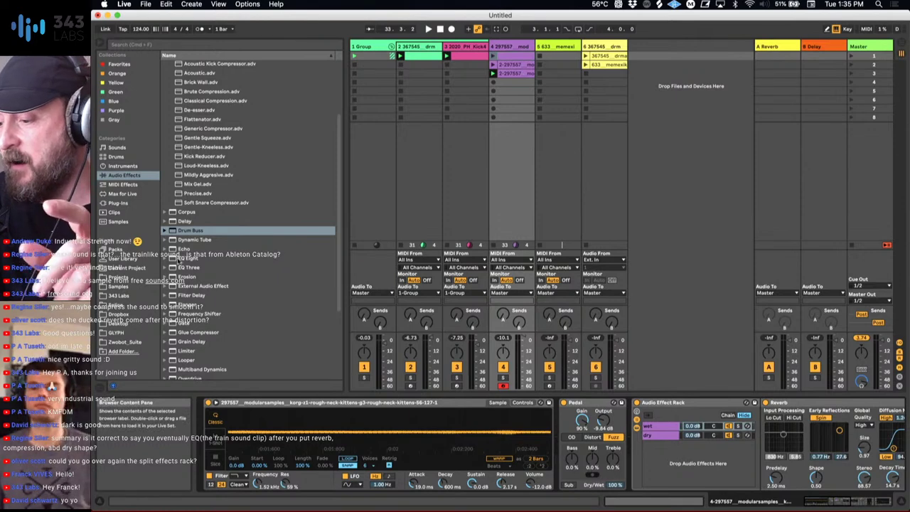
drag(178, 259, 569, 461)
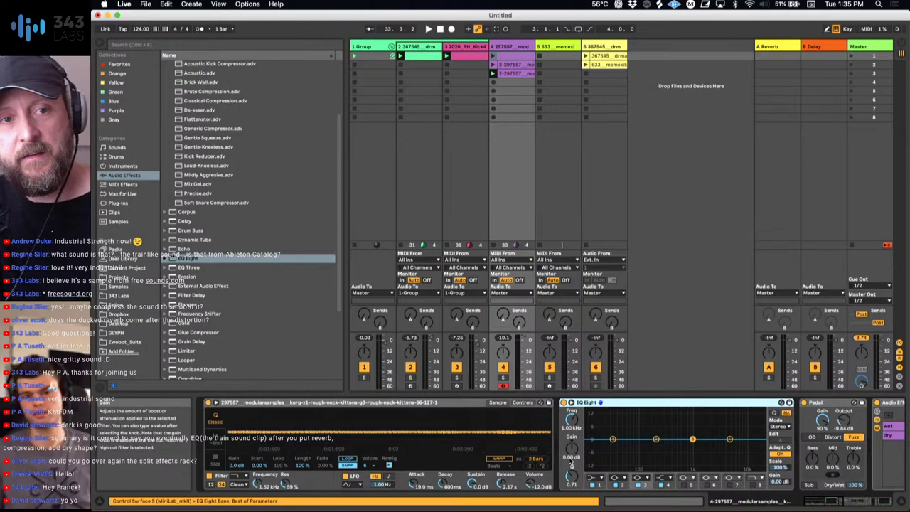
scroll(570, 462, right, 5)
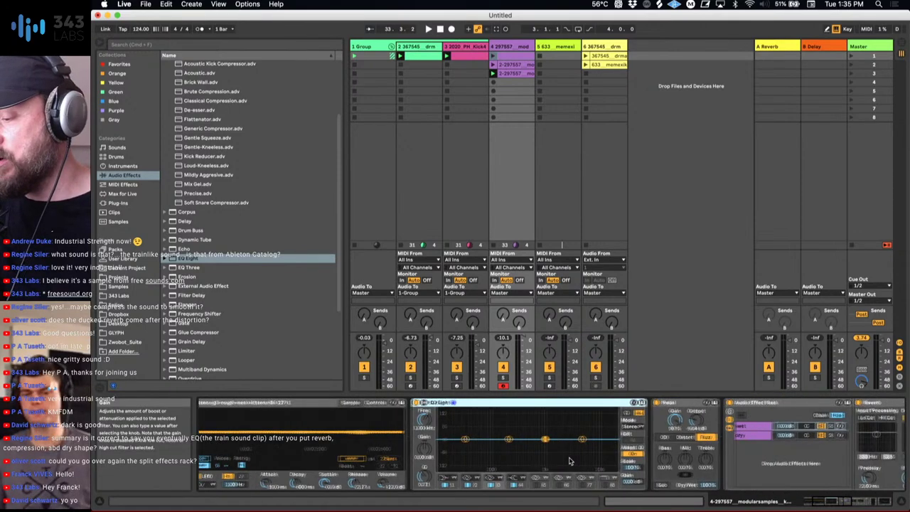
scroll(568, 461, right, 2)
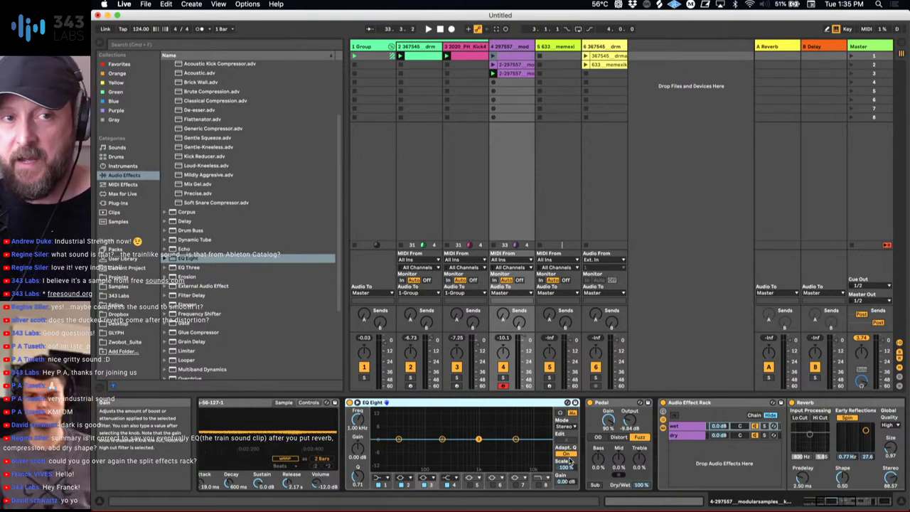
Shape the new EQ Eight during playback with a steep low cut at 26.7 Hz and a 9.55 dB boost at 250 Hz.
key(space)
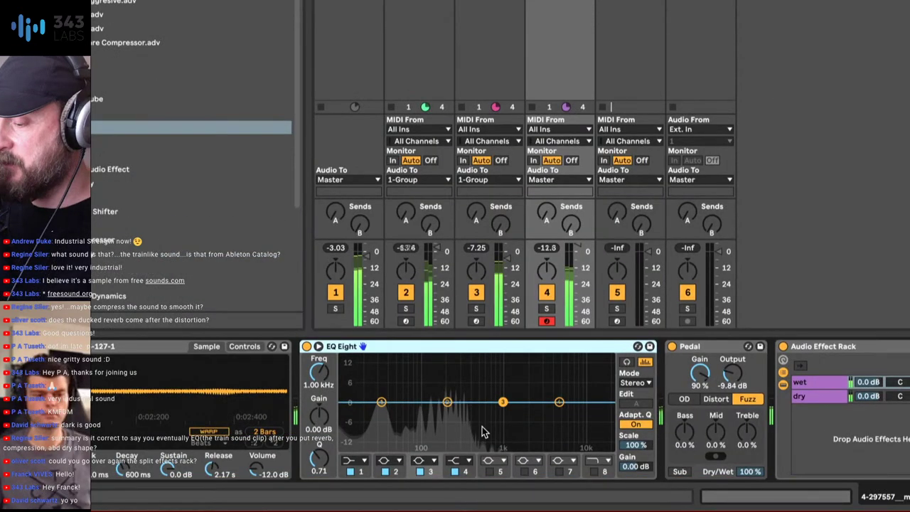
click(358, 472)
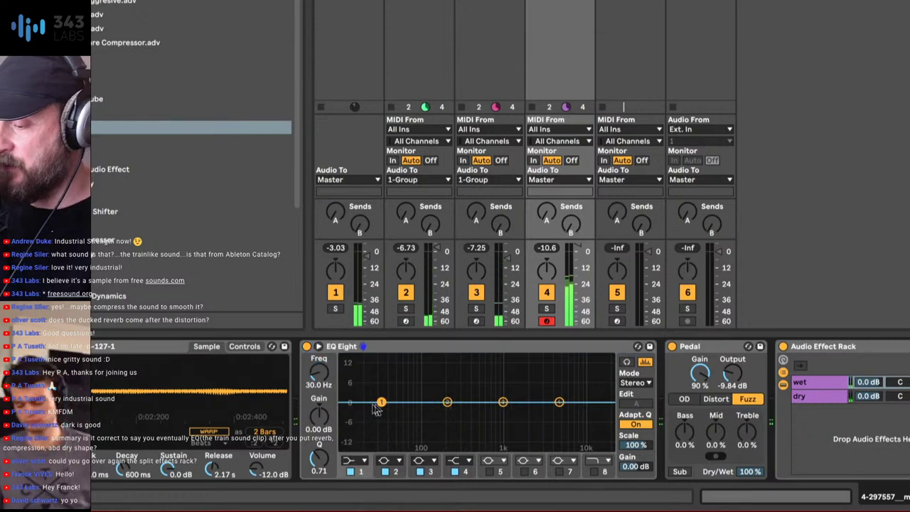
click(352, 461)
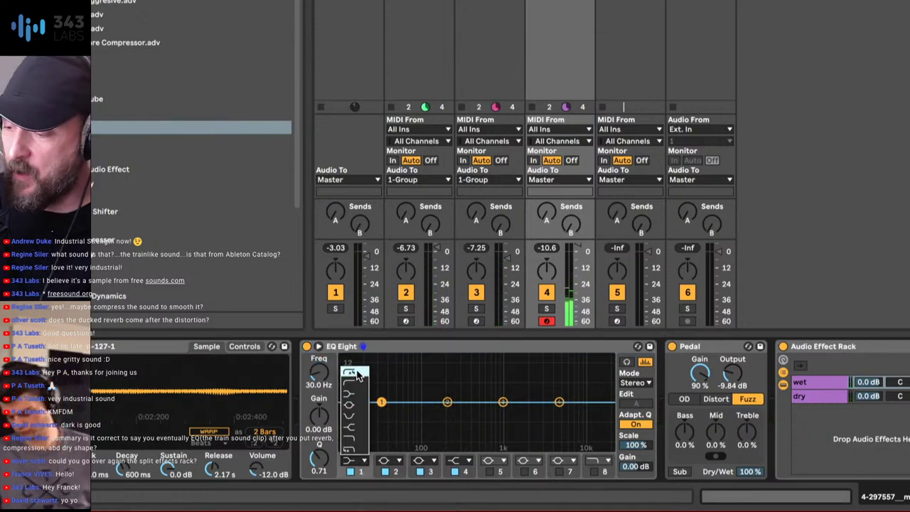
click(357, 373)
drag(381, 412, 377, 416)
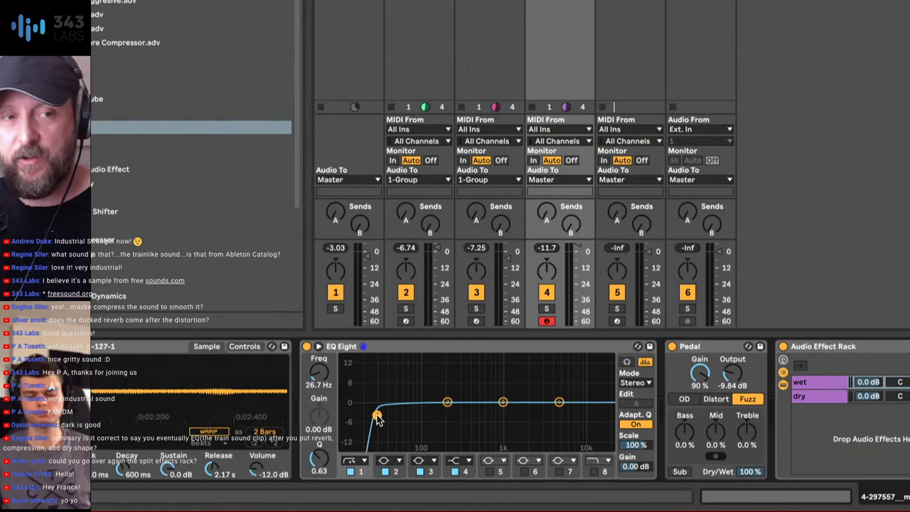
key(space)
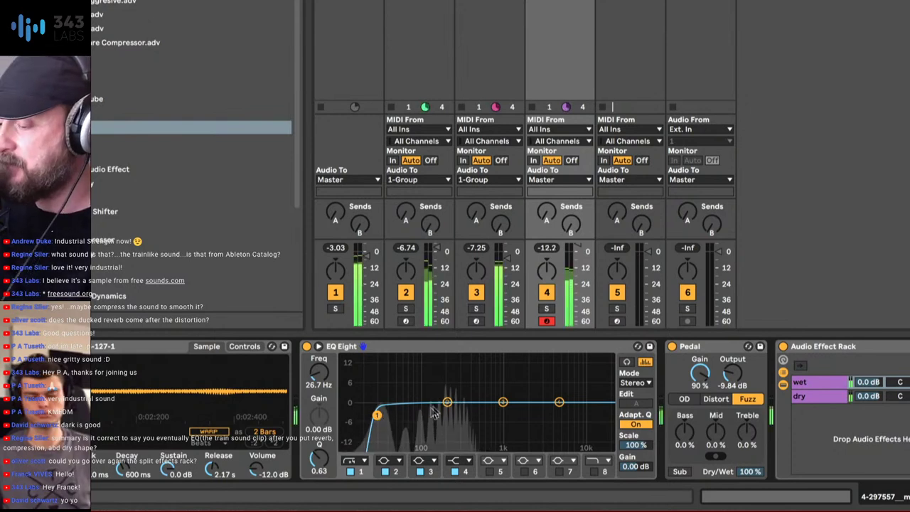
drag(447, 402, 456, 377)
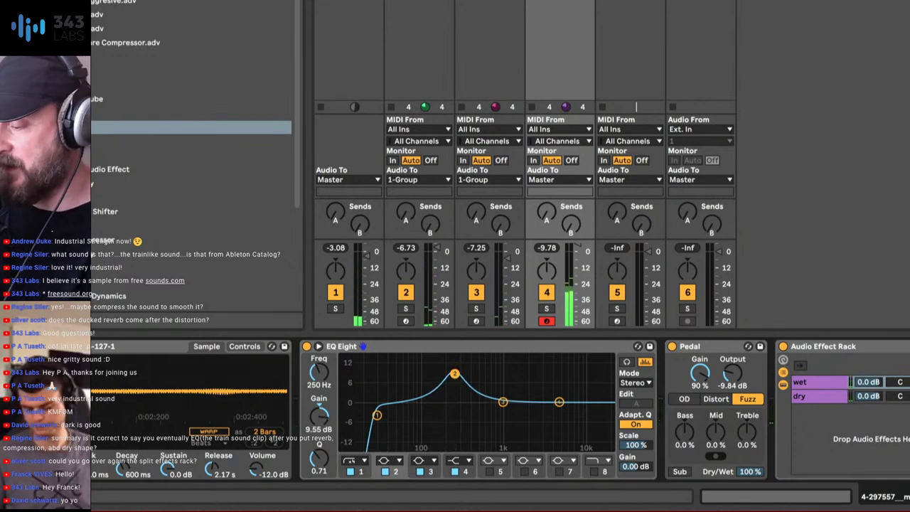
Set the Auto Pan shape in the rack's dry chain to 17.5%, keeping its rate at 1/16.
scroll(727, 404, right, 3)
click(727, 401)
key(space)
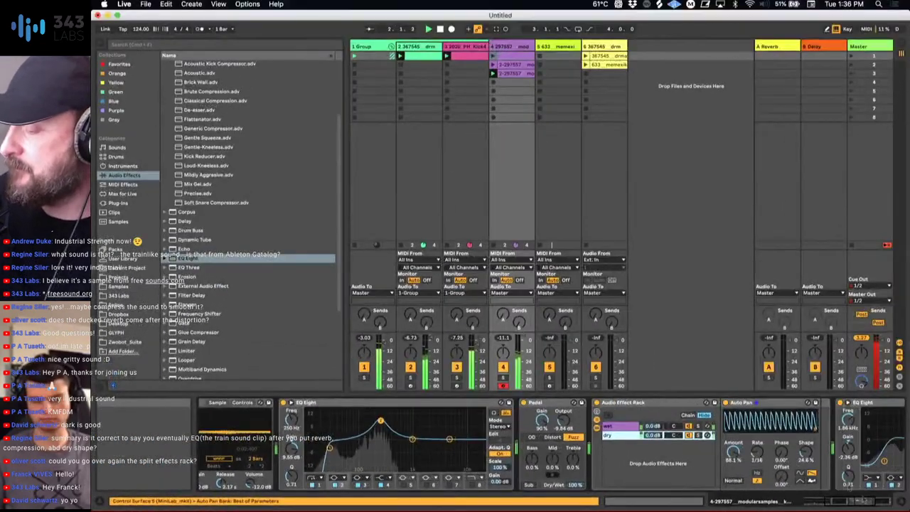
scroll(688, 428, right, 3)
mouse_move(537, 451)
mouse_down()
mouse_move(537, 464)
mouse_move(534, 446)
mouse_up()
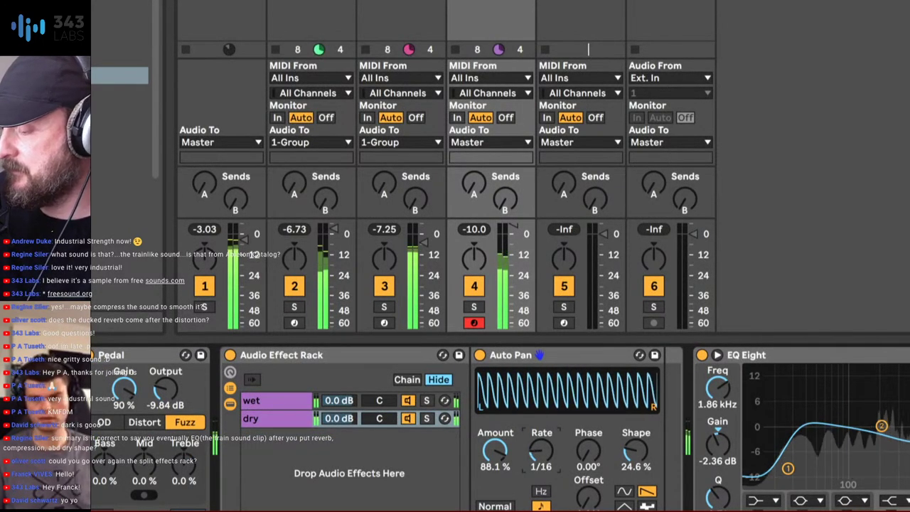
drag(627, 445, 627, 455)
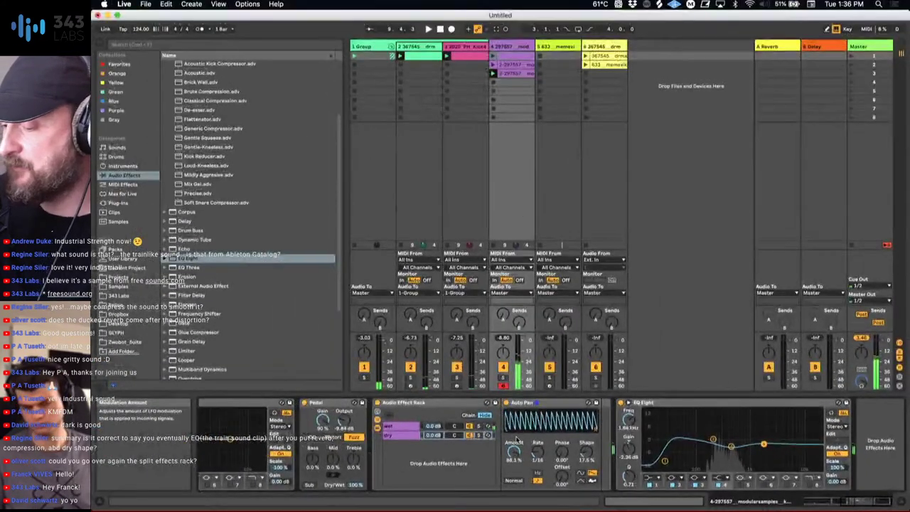
Deactivate the modular track's first EQ Eight, Pedal, Audio Effect Rack and last EQ Eight.
scroll(517, 439, left, 7)
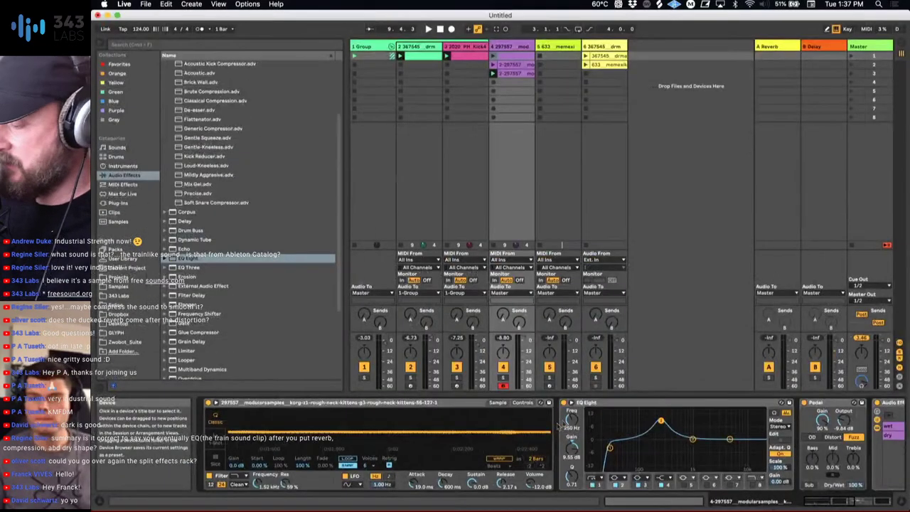
scroll(707, 406, right, 5)
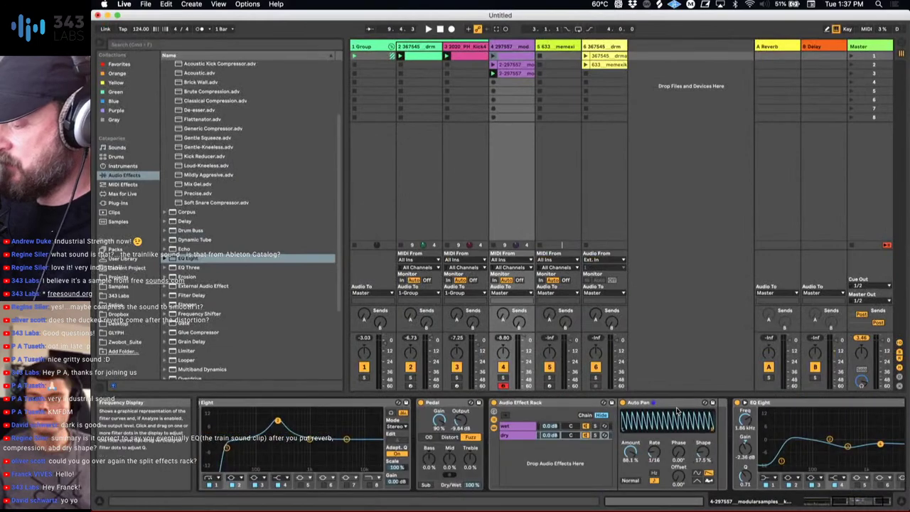
scroll(473, 427, left, 3)
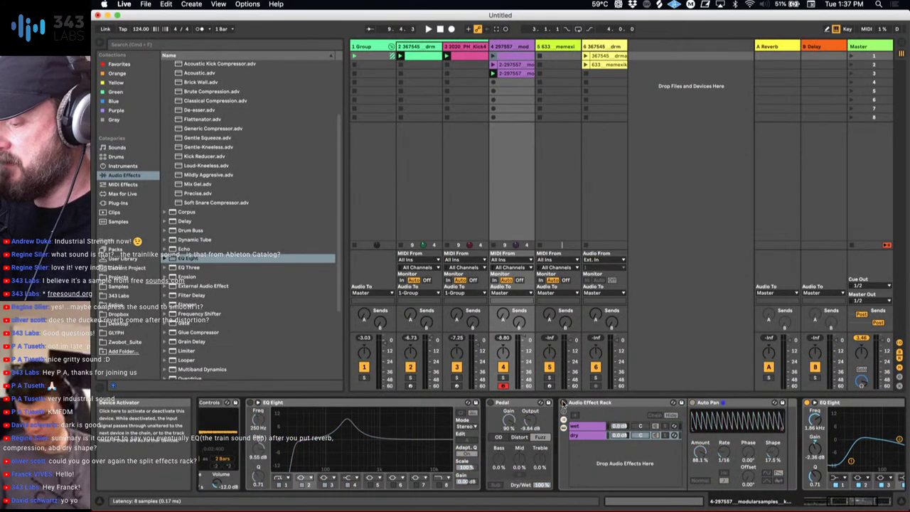
click(808, 402)
scroll(808, 404, right, 5)
scroll(807, 404, left, 10)
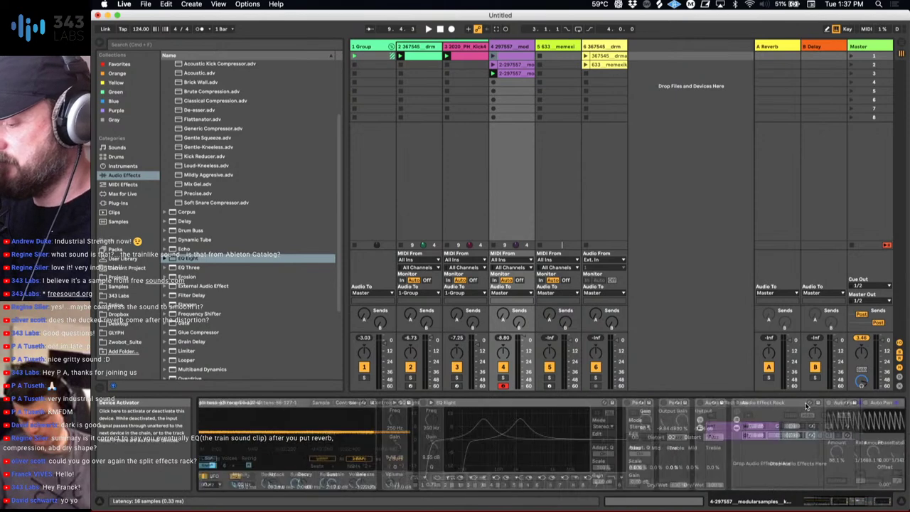
Solo the modular track during playback and compare its sound with the first EQ Eight switched on and off.
key(space)
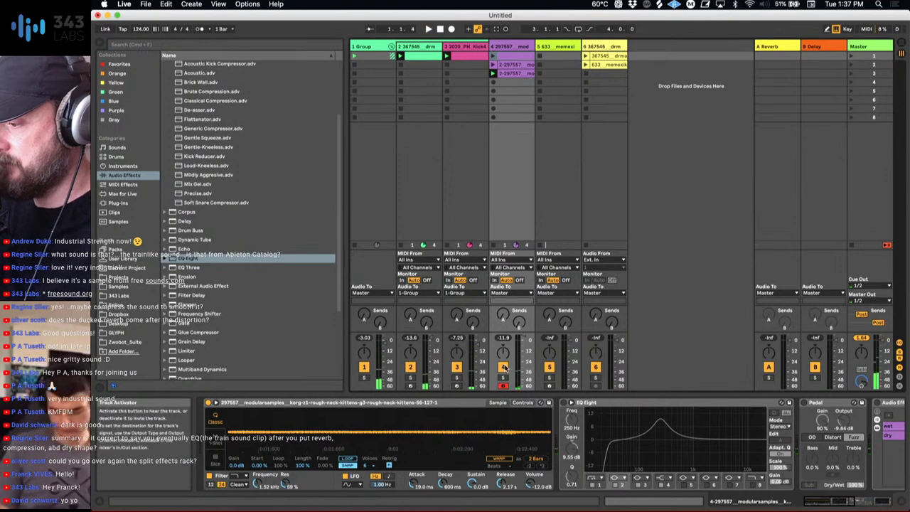
super+click(504, 368)
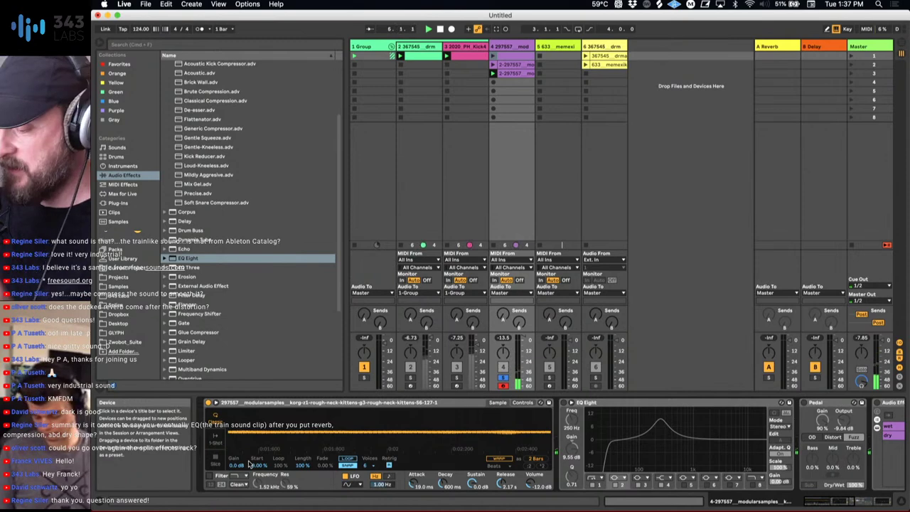
scroll(443, 427, right, 5)
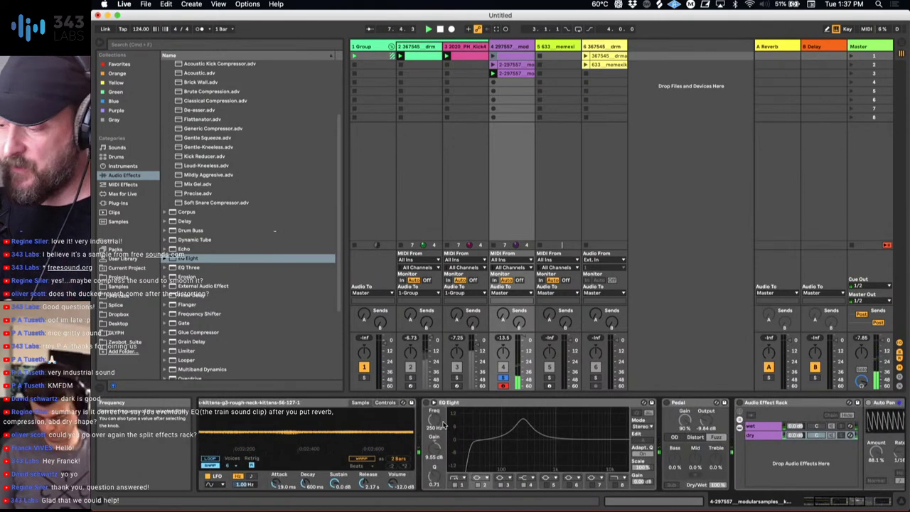
click(426, 403)
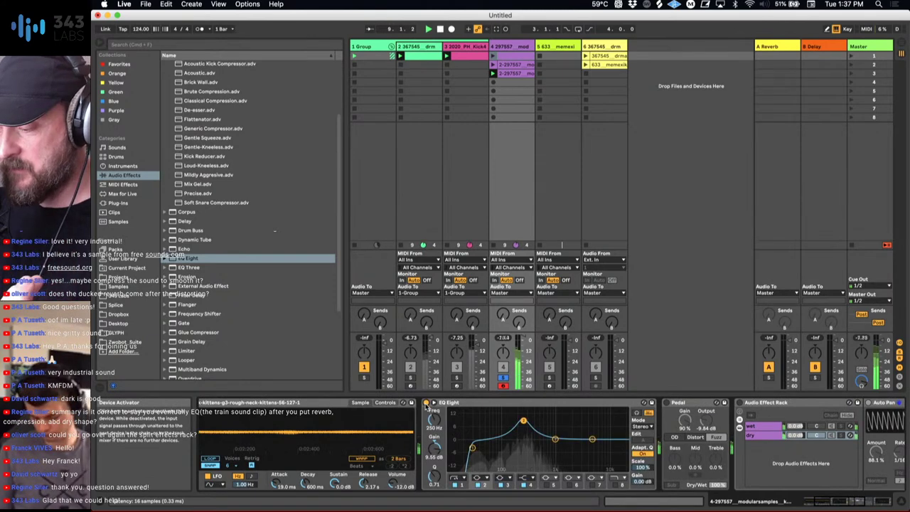
click(426, 403)
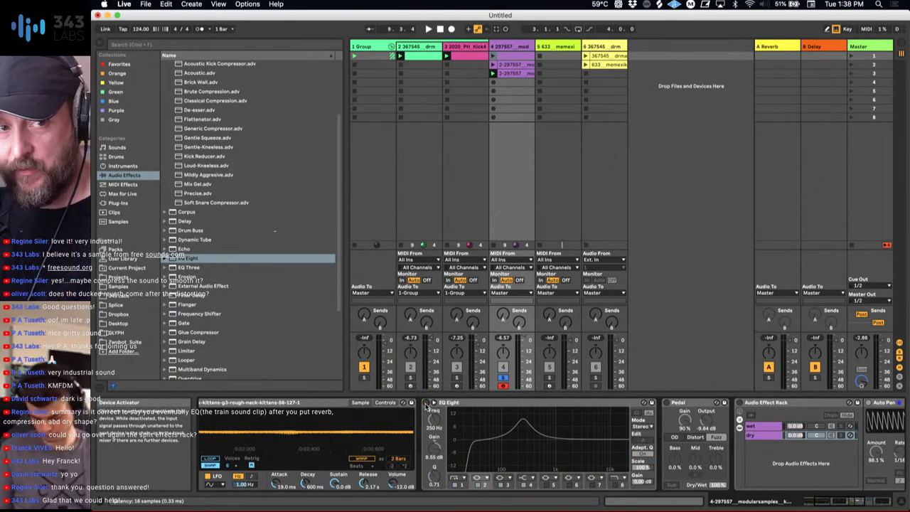
Reactivate the Pedal, compare its OD, Distort and Fuzz modes, keep Fuzz and enable Sub.
scroll(442, 421, left, 3)
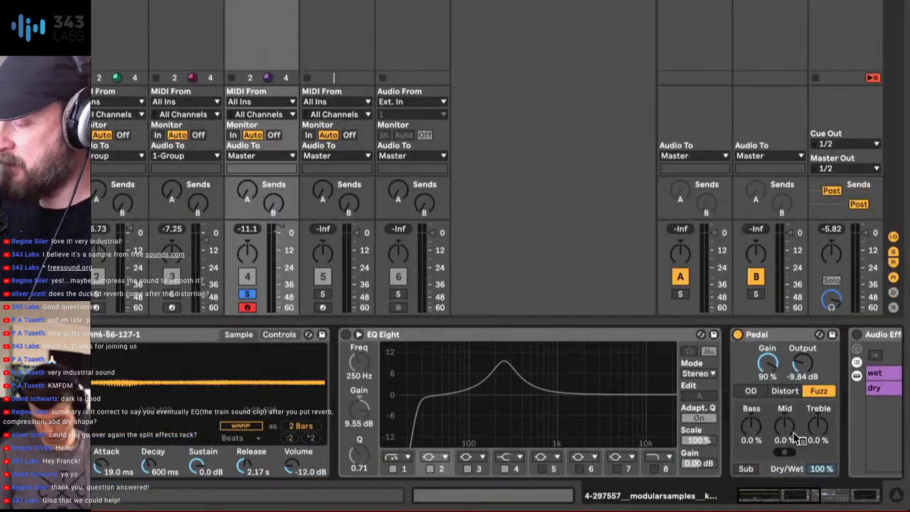
click(750, 391)
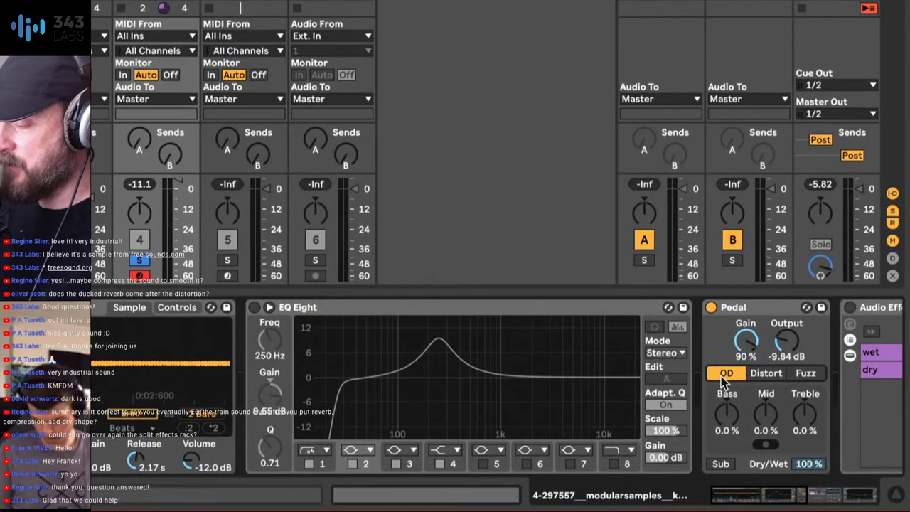
click(766, 375)
click(806, 376)
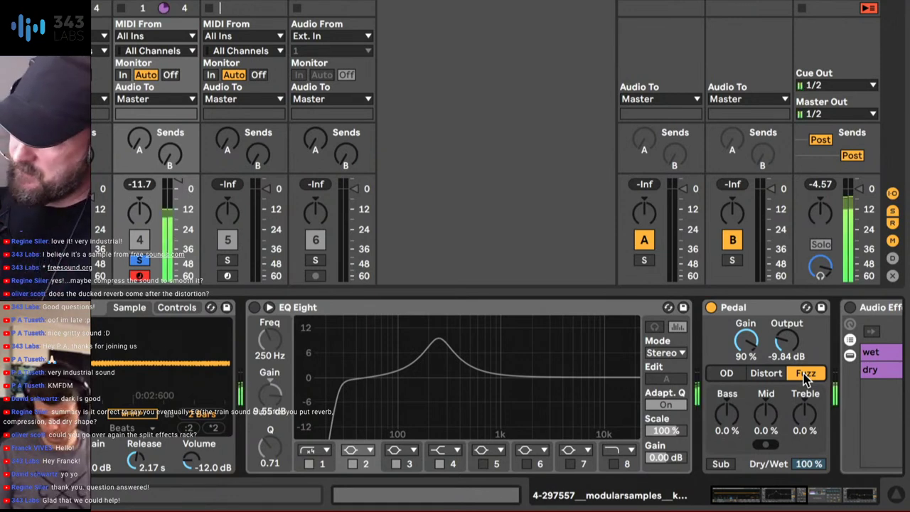
click(721, 463)
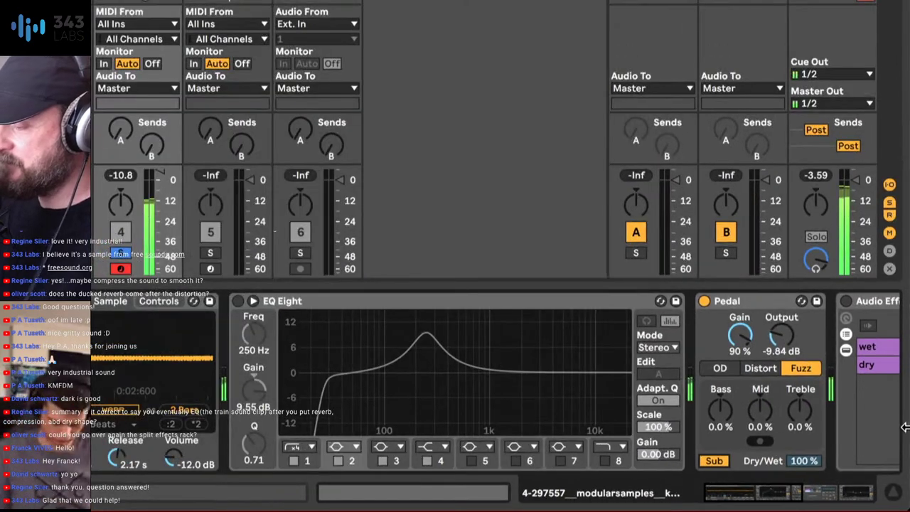
Reactivate the modular track's Audio Effect Rack and mute its dry chain, leaving the wet chain selected.
scroll(778, 415, right, 8)
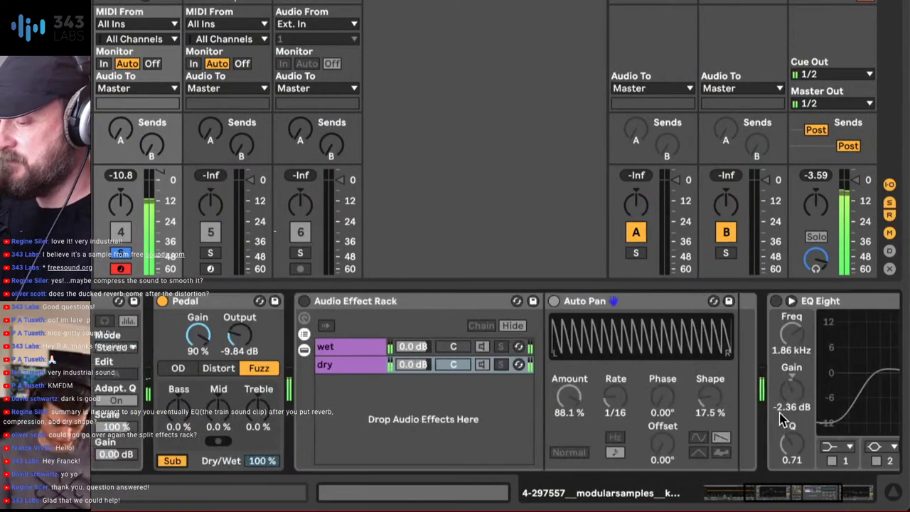
click(349, 355)
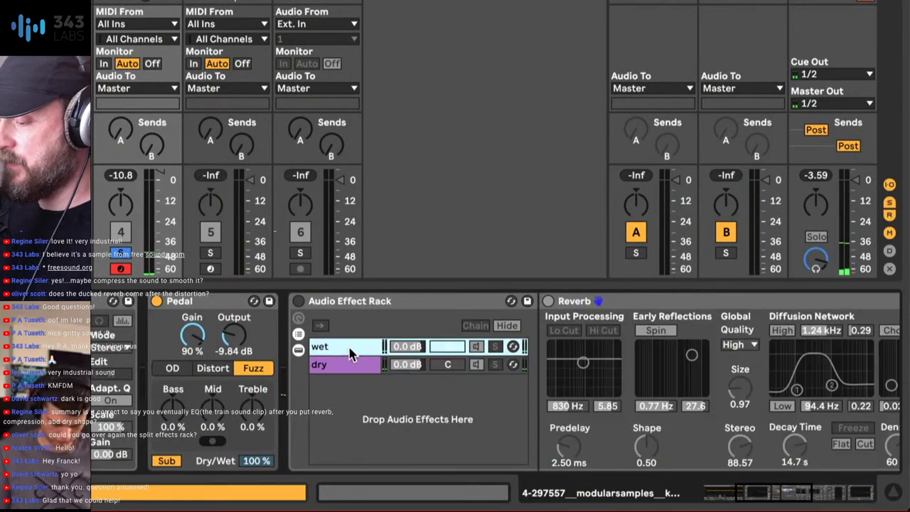
click(298, 301)
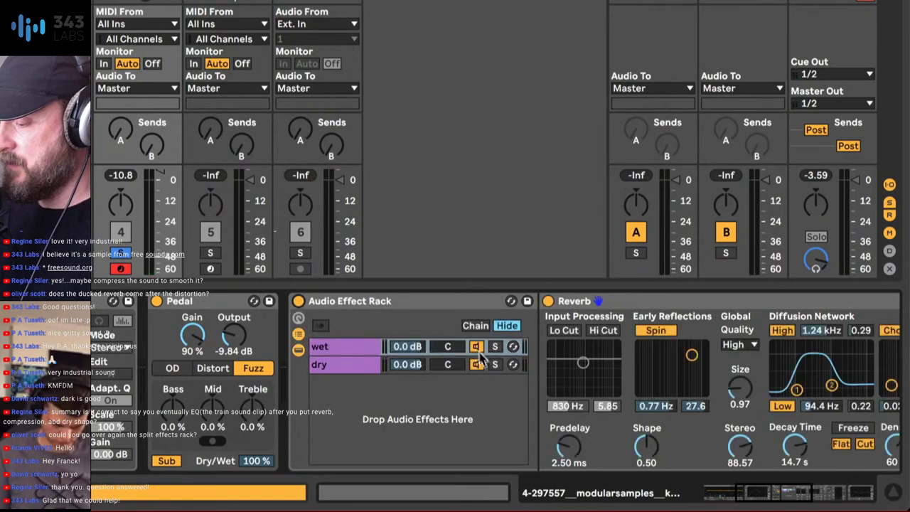
click(435, 370)
click(368, 347)
Switch off the Compressor that follows the Reverb in the wet chain to hear the unducked reverb.
scroll(487, 377, right, 10)
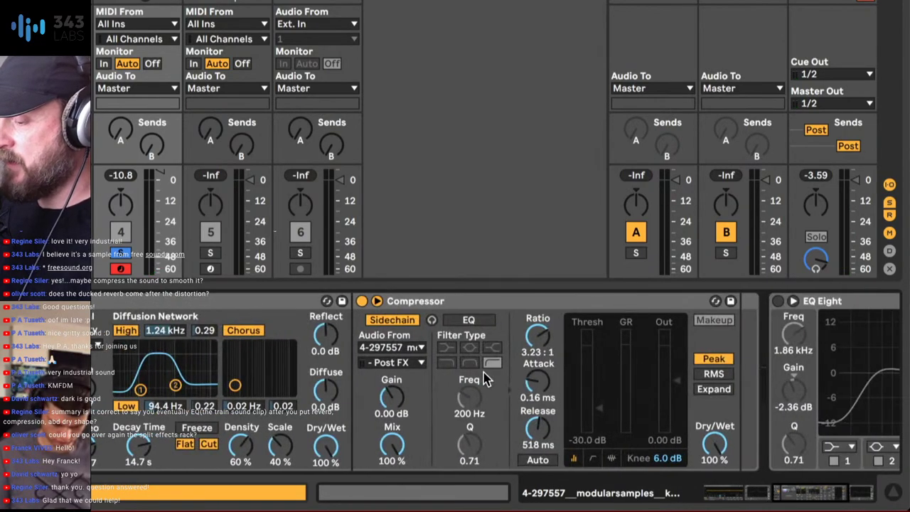
scroll(417, 375, left, 10)
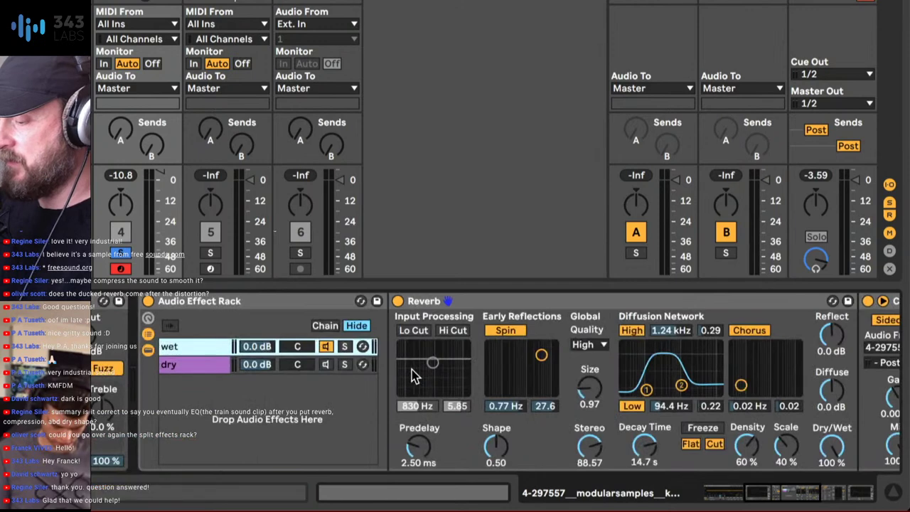
click(867, 302)
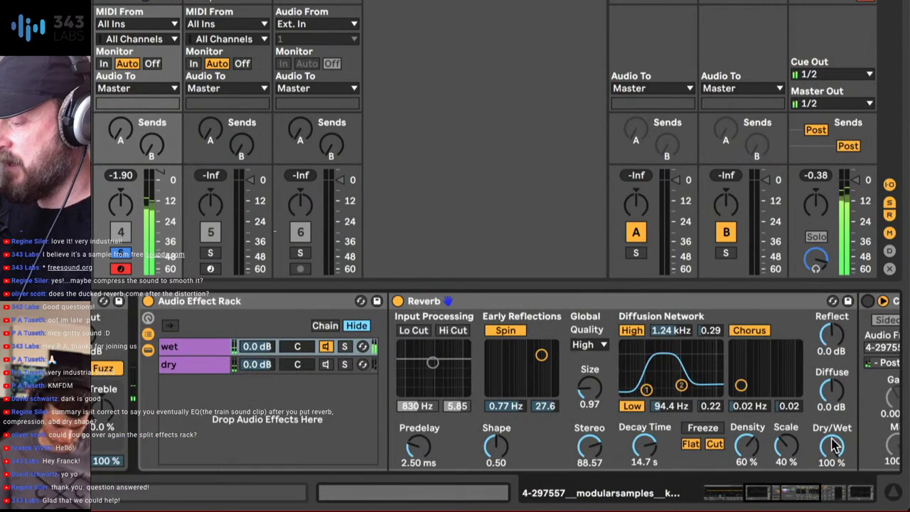
Reactivate the rack's dry chain and audition its Auto Pan together with the wet chain.
click(211, 351)
click(211, 364)
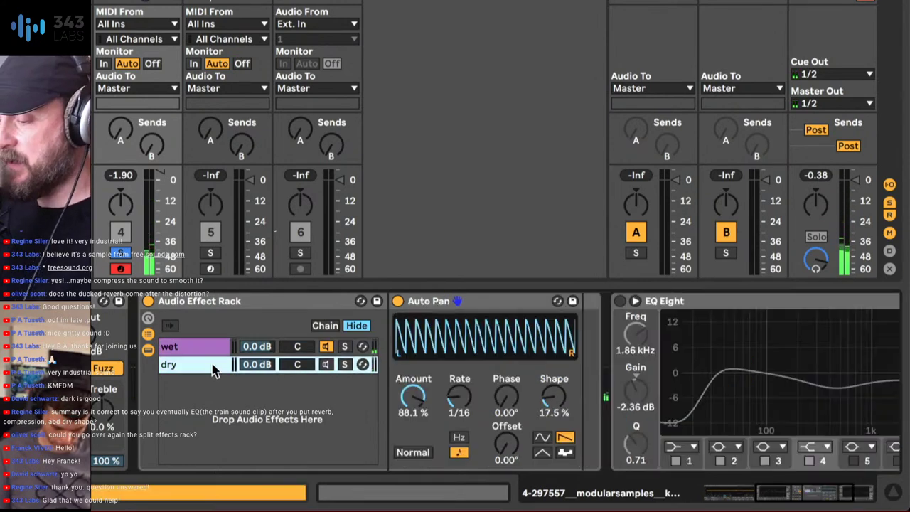
click(326, 363)
click(478, 308)
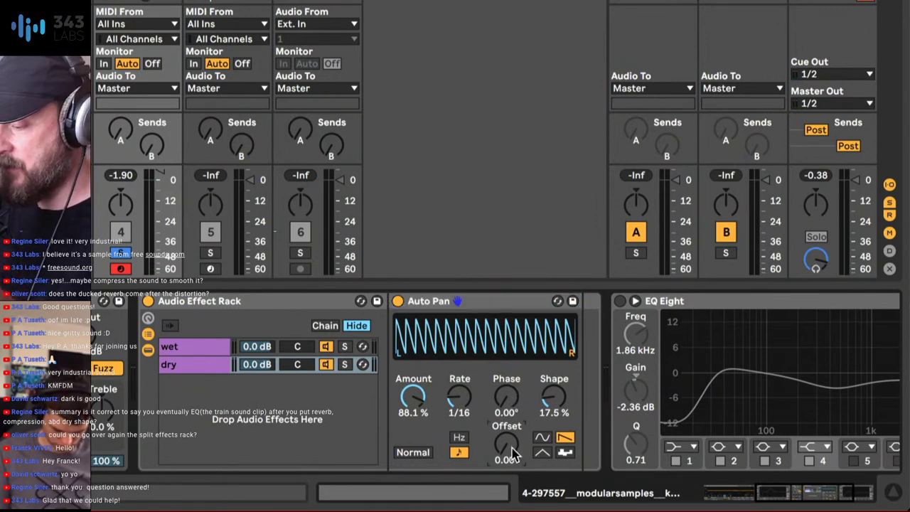
mouse_move(506, 399)
mouse_down()
mouse_move(506, 384)
mouse_move(506, 408)
mouse_up()
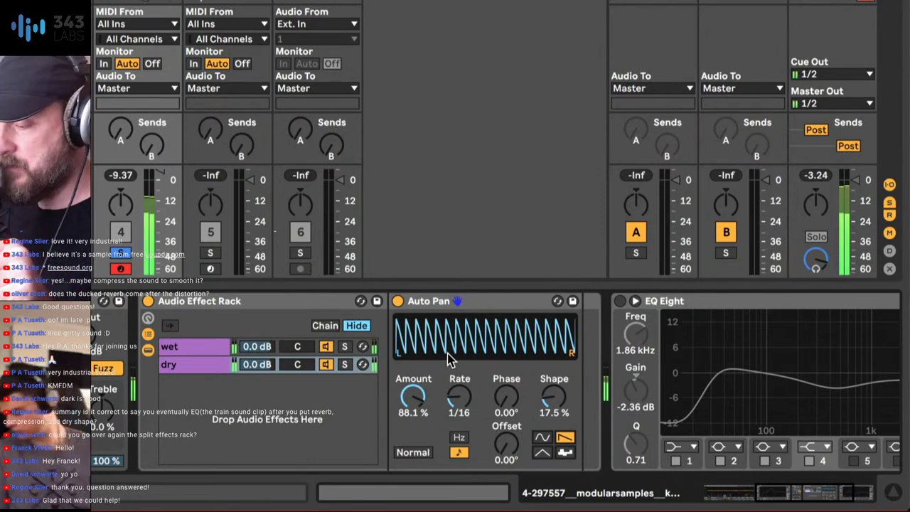
Compare the rack's sound with the wet chain muted and active, leaving both chains on.
click(324, 346)
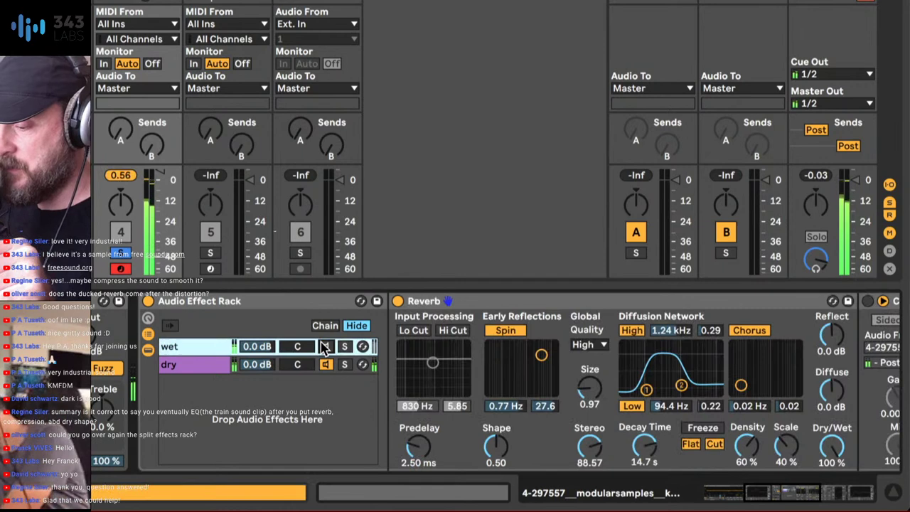
click(199, 369)
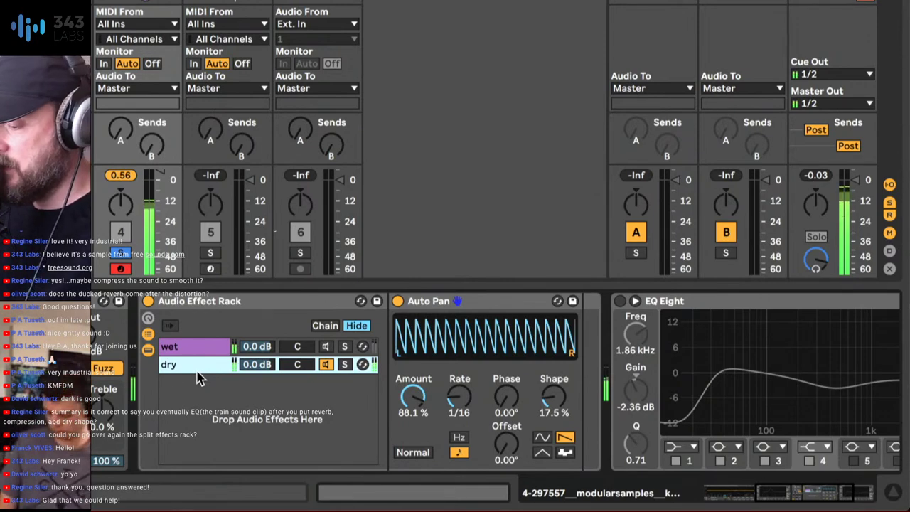
click(281, 347)
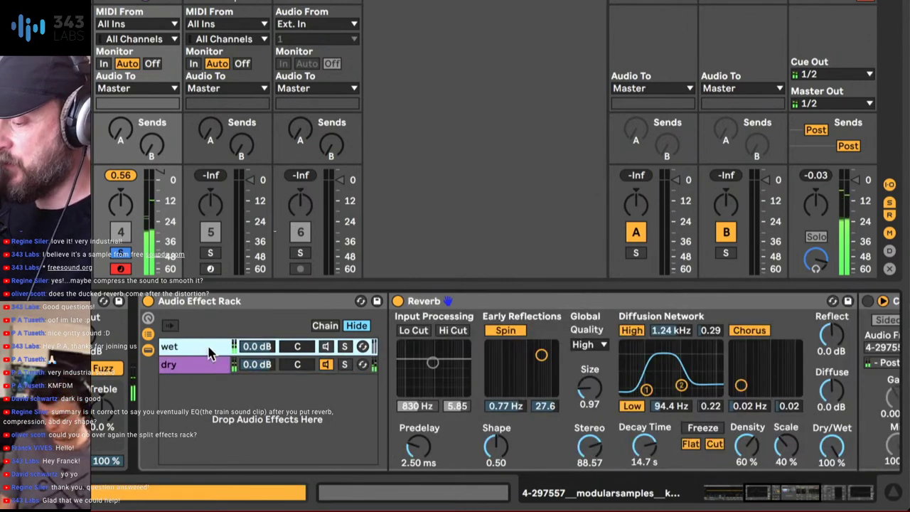
click(324, 346)
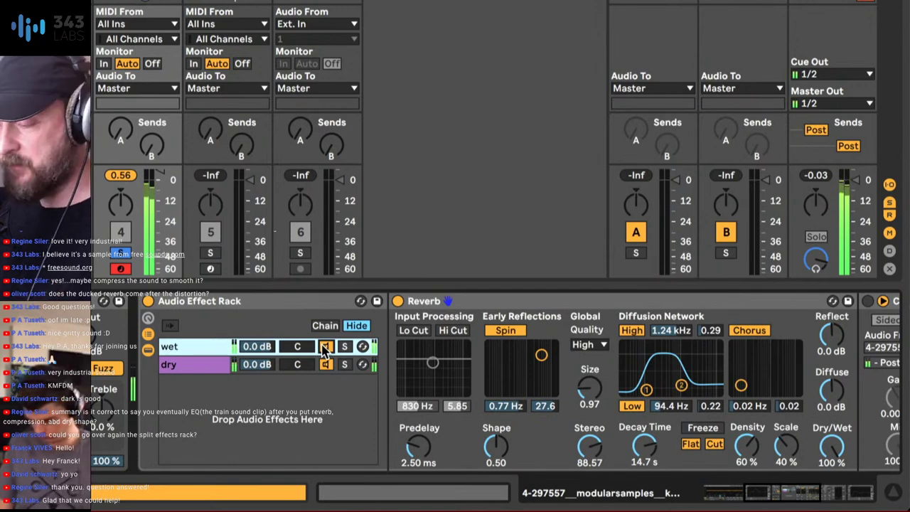
Reactivate the wet chain's Compressor in activity view with threshold -35.0 dB, attack 0.56 ms and release 308 ms.
scroll(341, 342, right, 7)
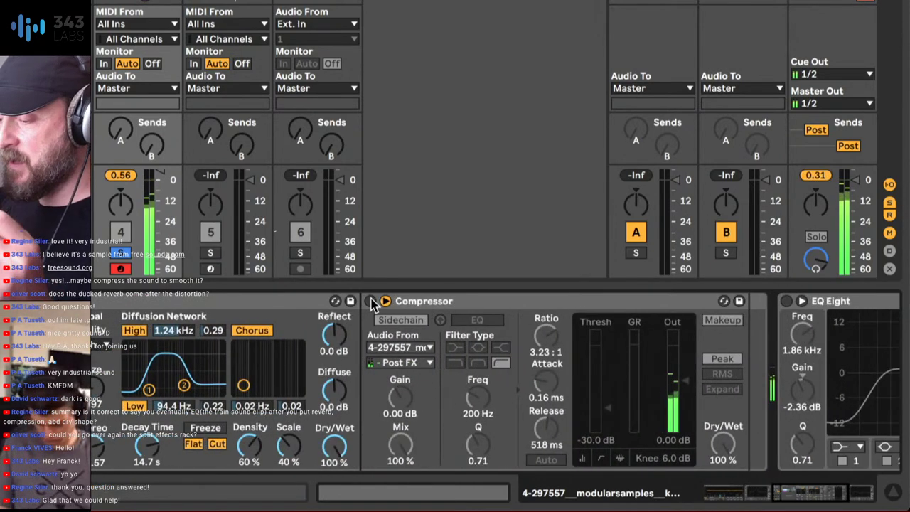
click(371, 301)
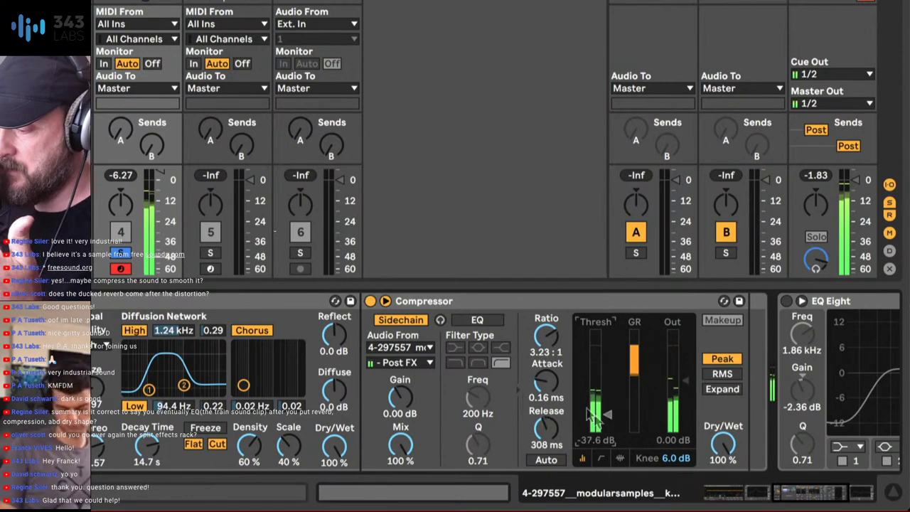
click(620, 458)
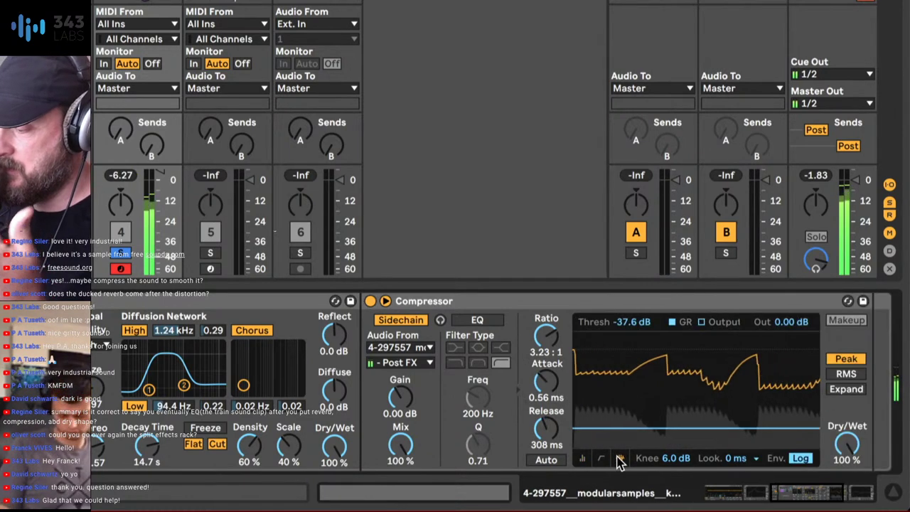
mouse_move(632, 321)
mouse_down()
mouse_move(631, 305)
mouse_move(633, 330)
mouse_move(633, 316)
mouse_up()
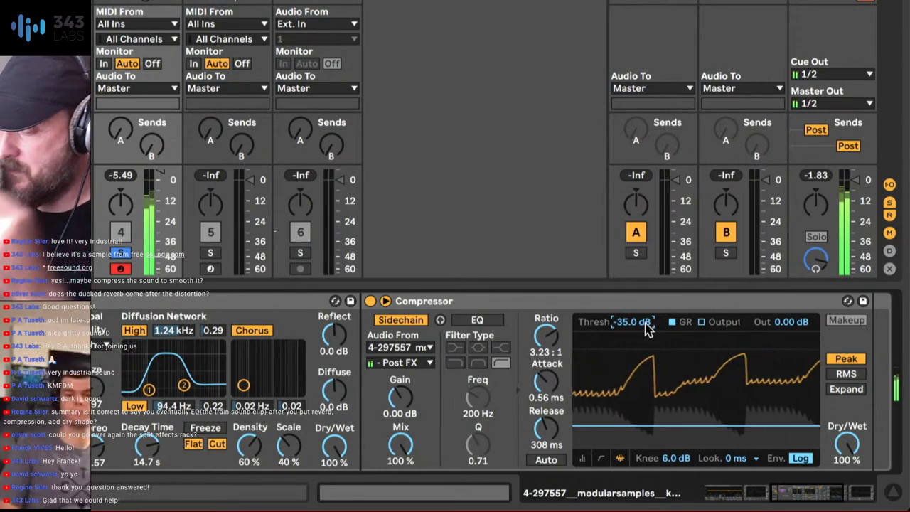
Reactivate the modular track's last EQ Eight and add the Gentle Squeeze Compressor preset after it.
scroll(803, 466, right, 5)
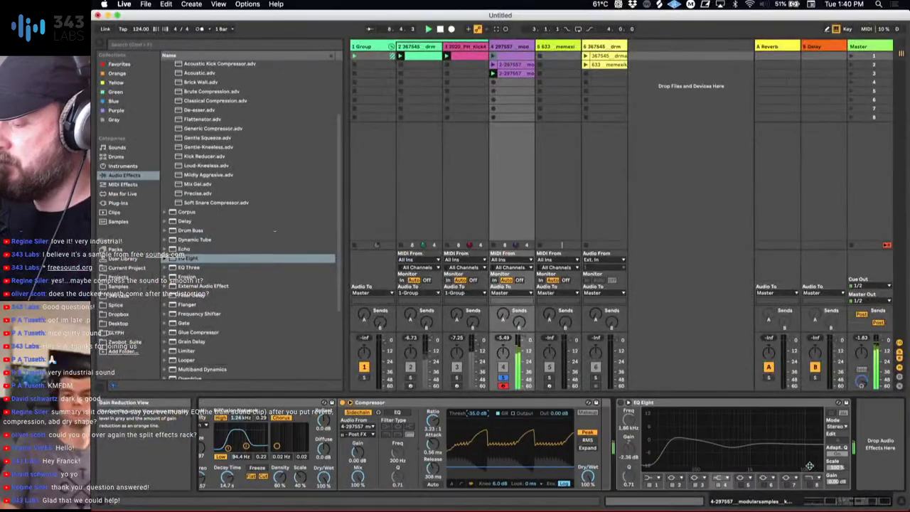
click(620, 403)
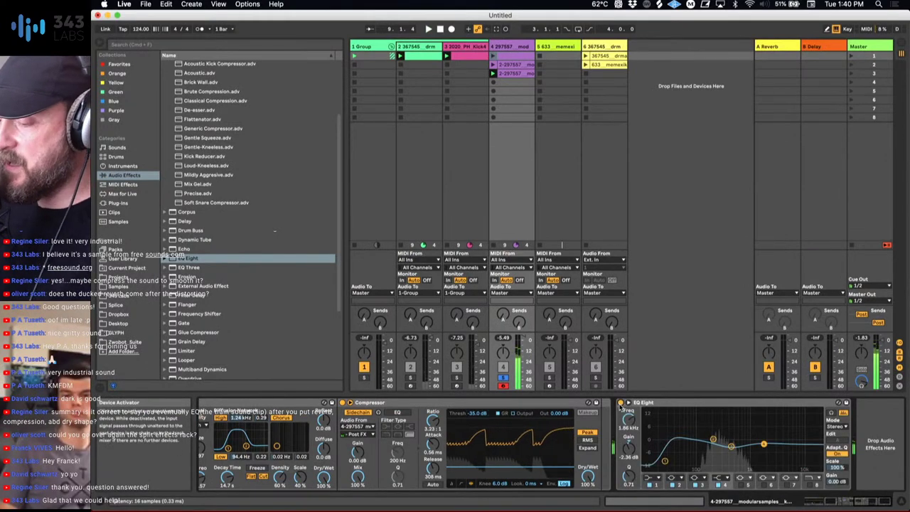
scroll(221, 281, up, 3)
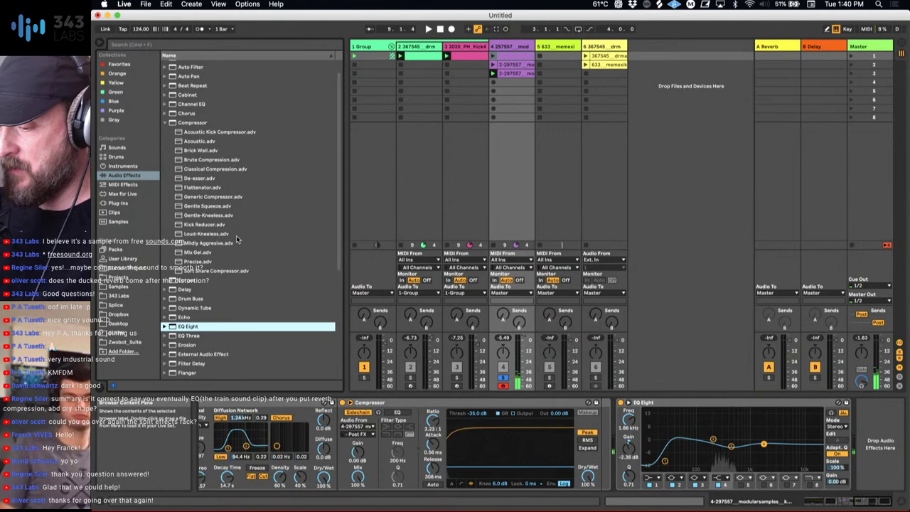
scroll(236, 235, down, 2)
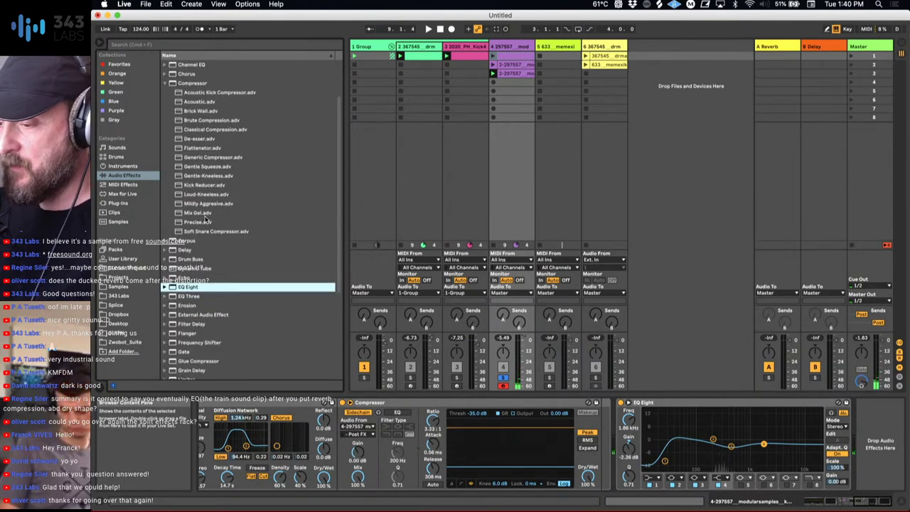
double_click(213, 167)
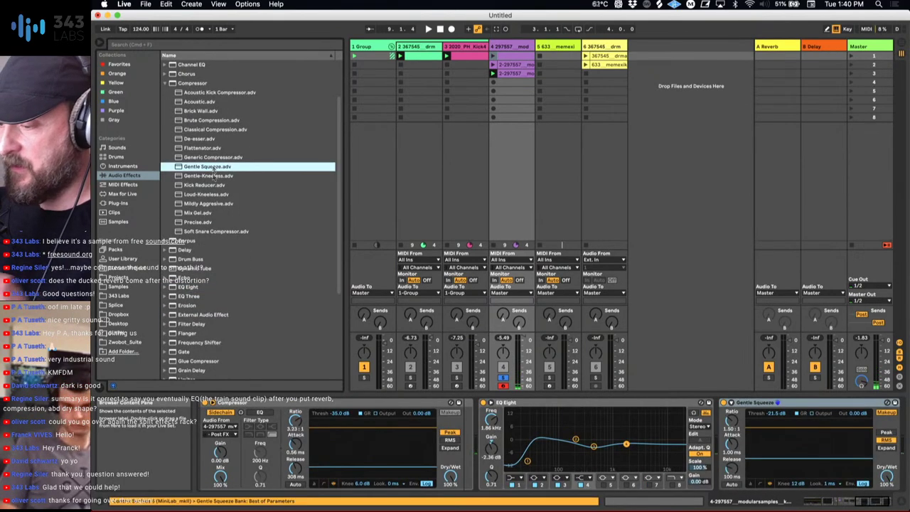
Disable Makeup on the Gentle Squeeze compressor and set its threshold to -28.0 dB during playback.
click(881, 413)
key(space)
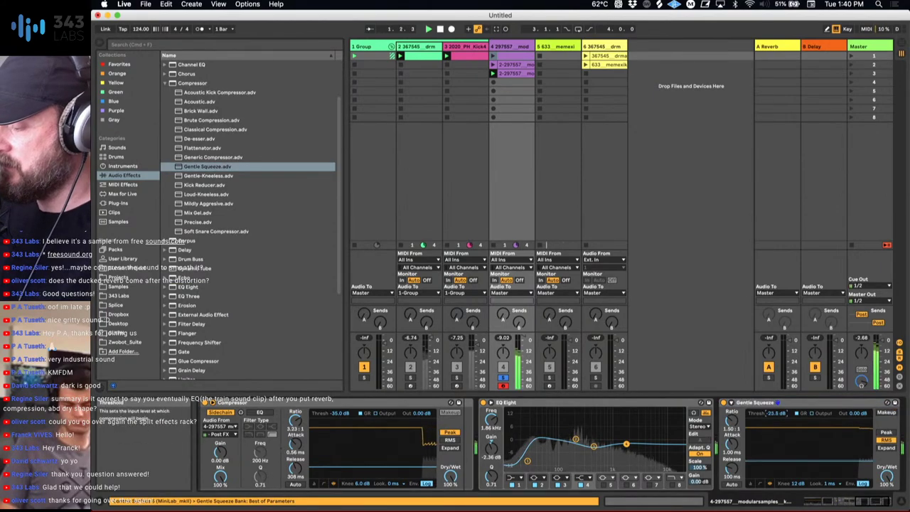
drag(781, 412, 782, 416)
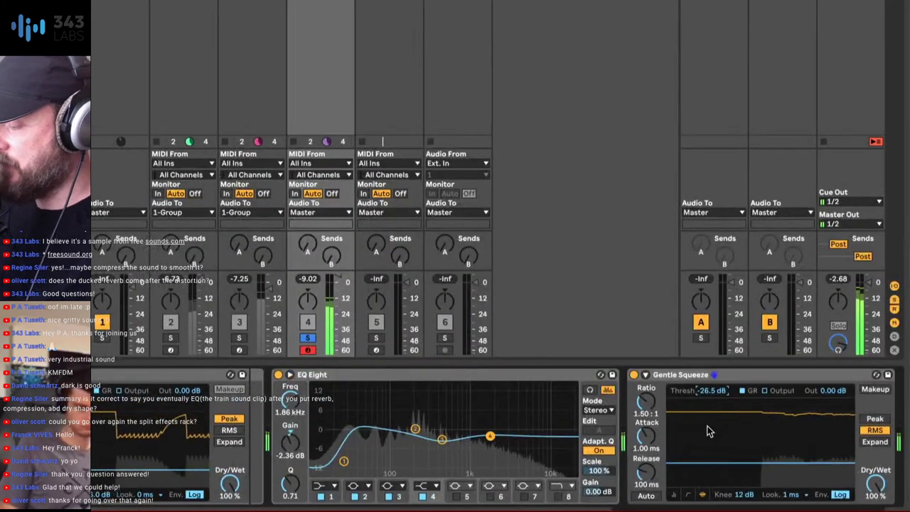
drag(713, 399, 713, 407)
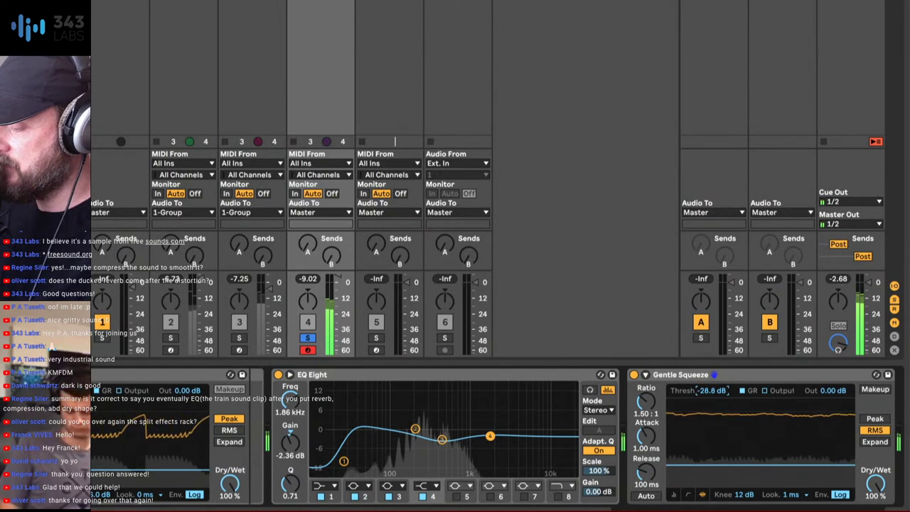
drag(713, 395, 713, 390)
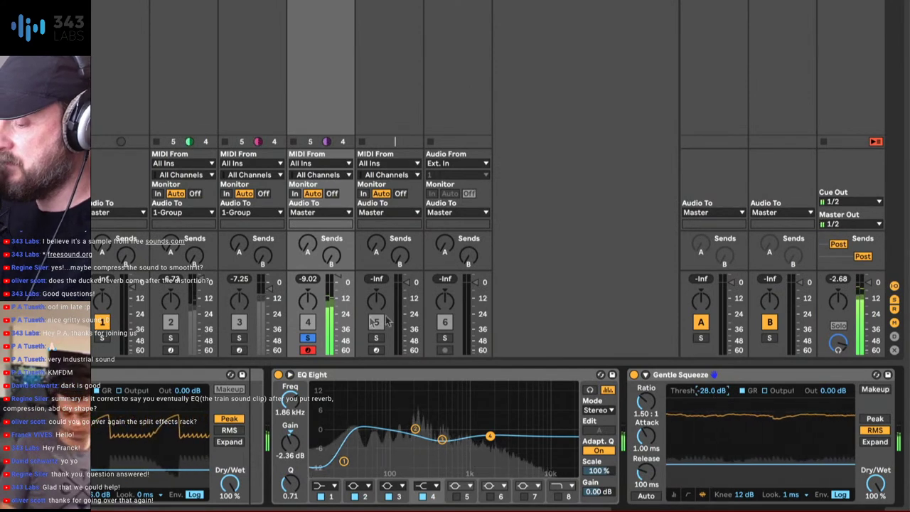
Unsolo the modular track and set its sampler filter to 1.69 kHz frequency and 73% resonance.
click(307, 338)
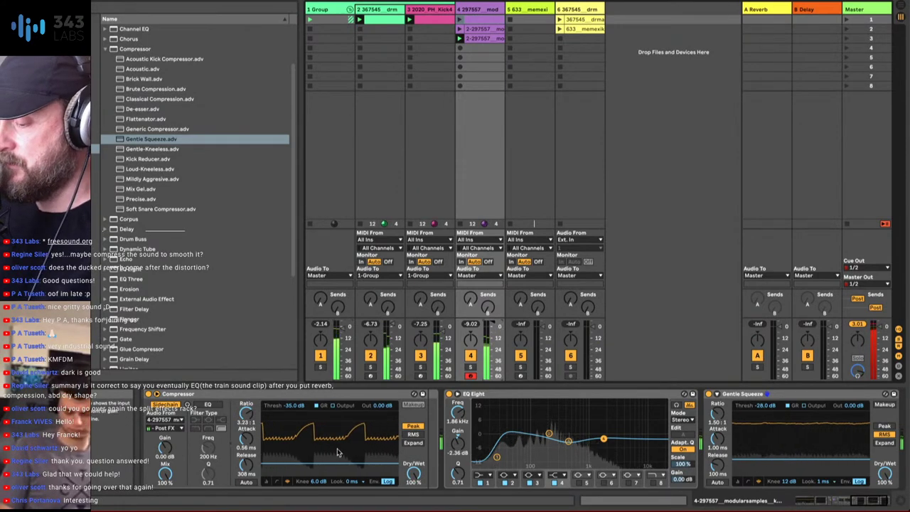
scroll(339, 452, left, 10)
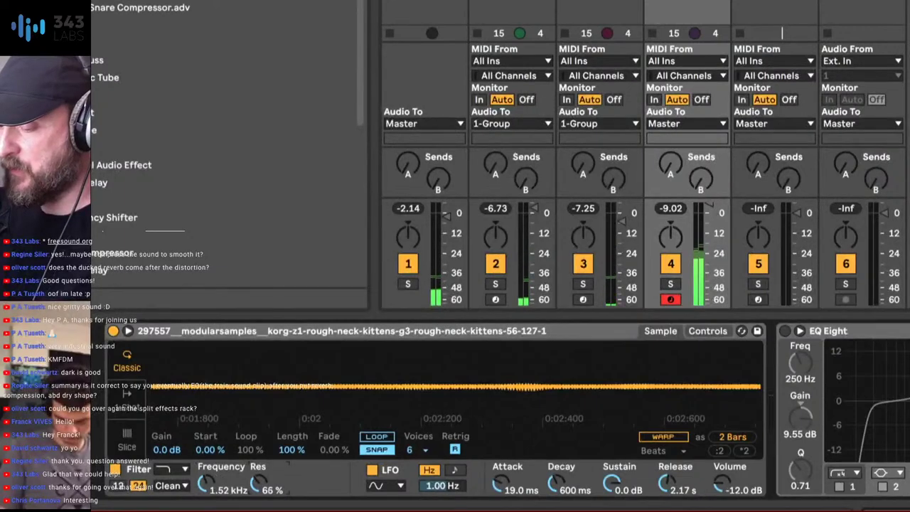
drag(207, 484, 207, 467)
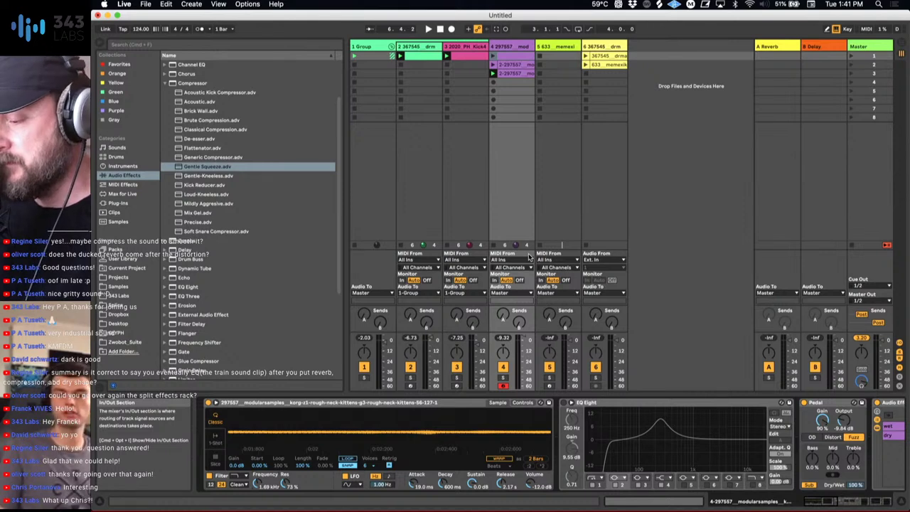
Switch to the Freesound page in Firefox and load another random sound.
key(super+Tab)
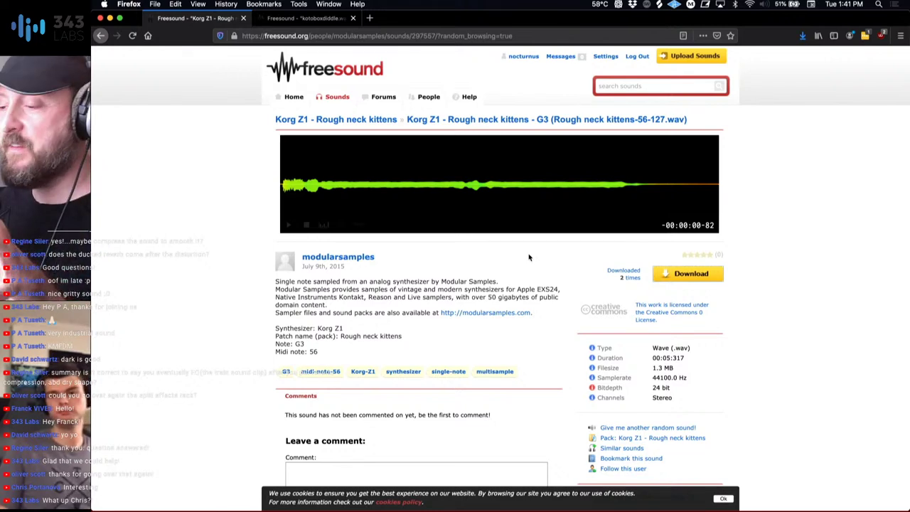
click(664, 429)
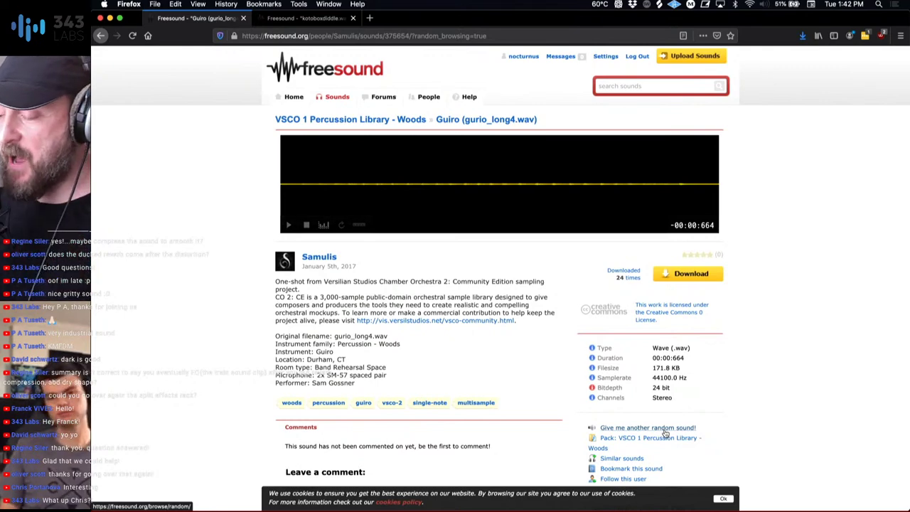
key(super+Tab)
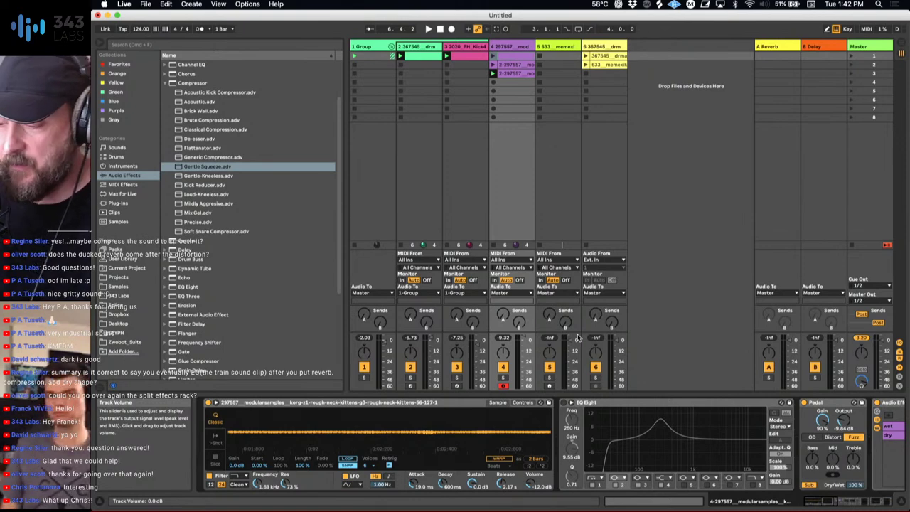
key(super+Tab)
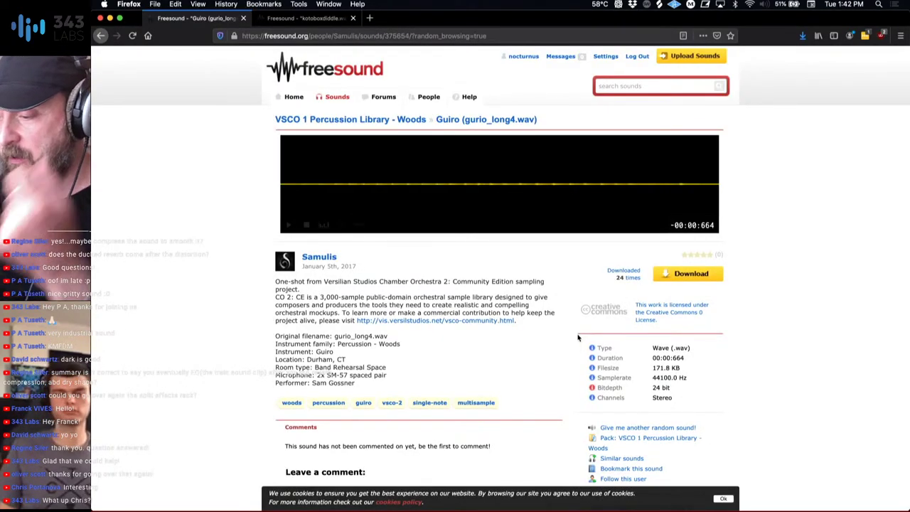
Preview the guiro sample and replace it with a new random sound.
click(289, 225)
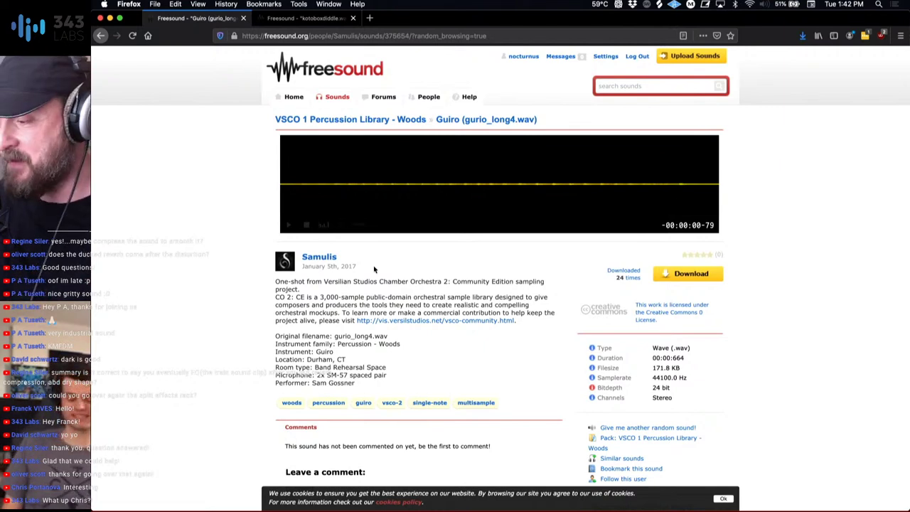
click(617, 429)
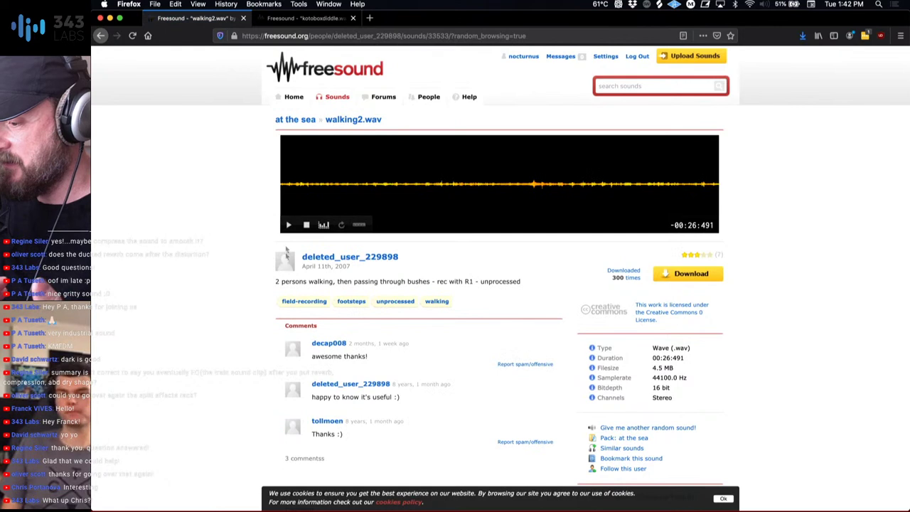
Preview the walking2.wav recording, replace it with a new random sound, and preview that one as well.
click(289, 224)
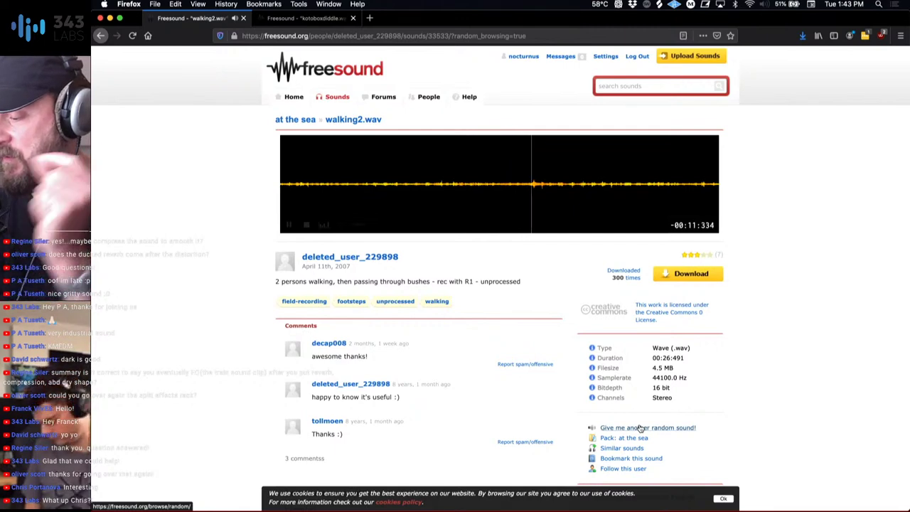
click(640, 429)
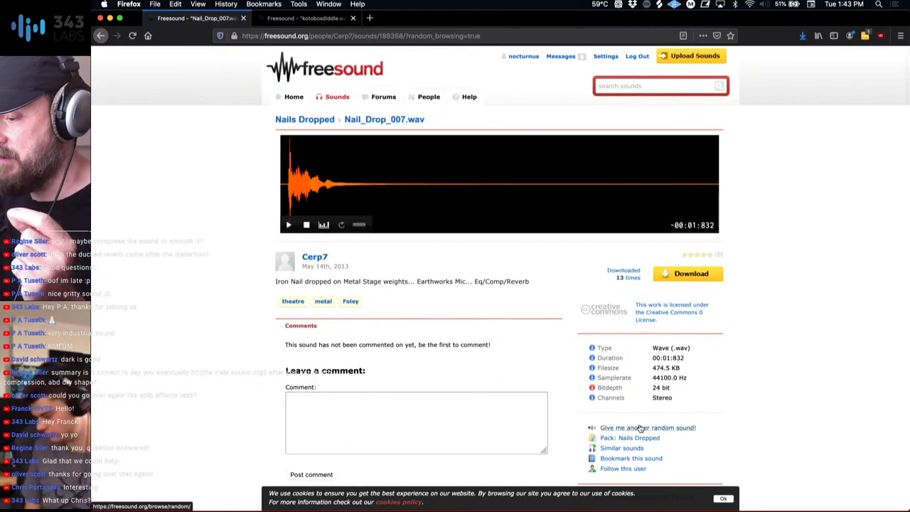
click(289, 225)
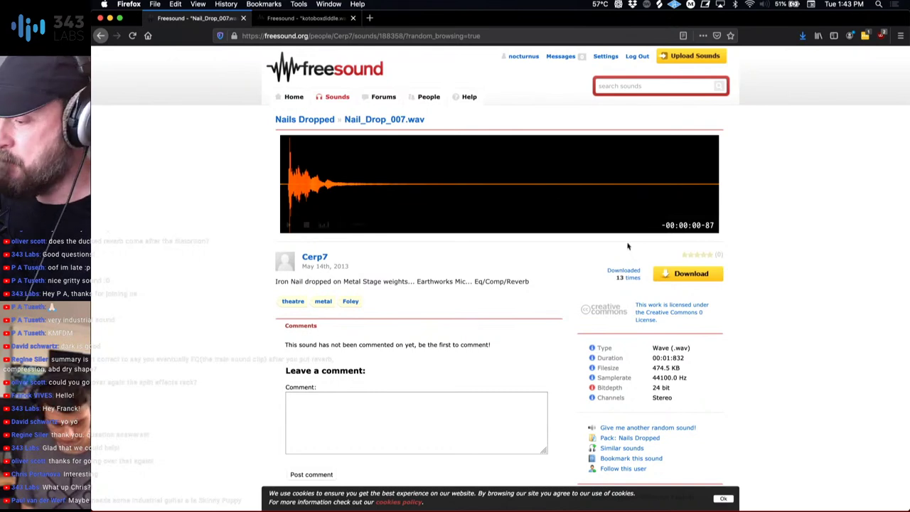
Dismiss the nail-drop download prompt, switch to Ableton Live, and insert a MIDI track after the modular track.
click(682, 279)
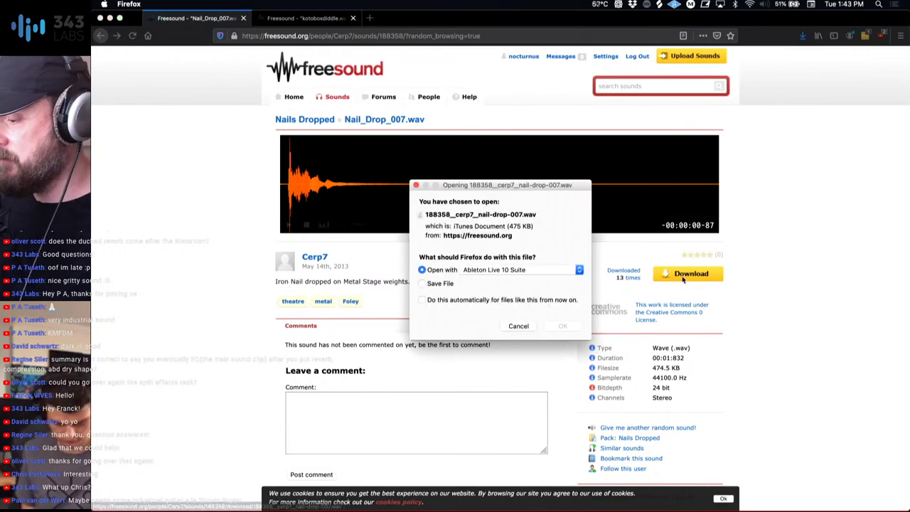
click(518, 325)
key(super+Tab)
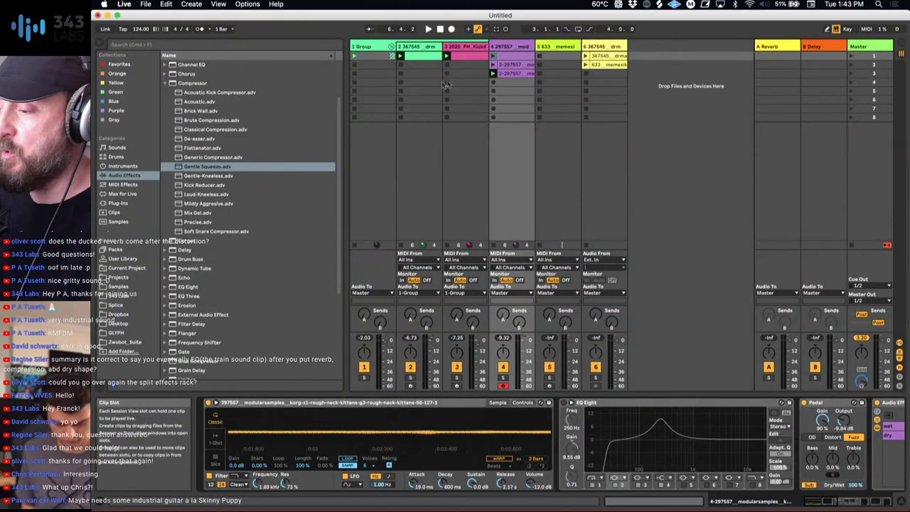
click(516, 49)
key(shift+super+t)
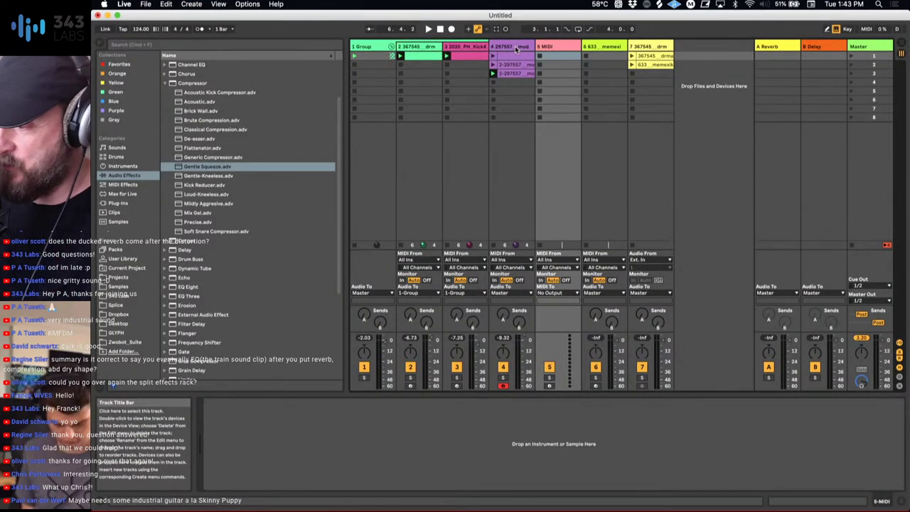
Download Nail_Drop_007.wav from the Freesound page in Firefox and load it into a sampler on the new MIDI track in Ableton Live.
key(super+Tab)
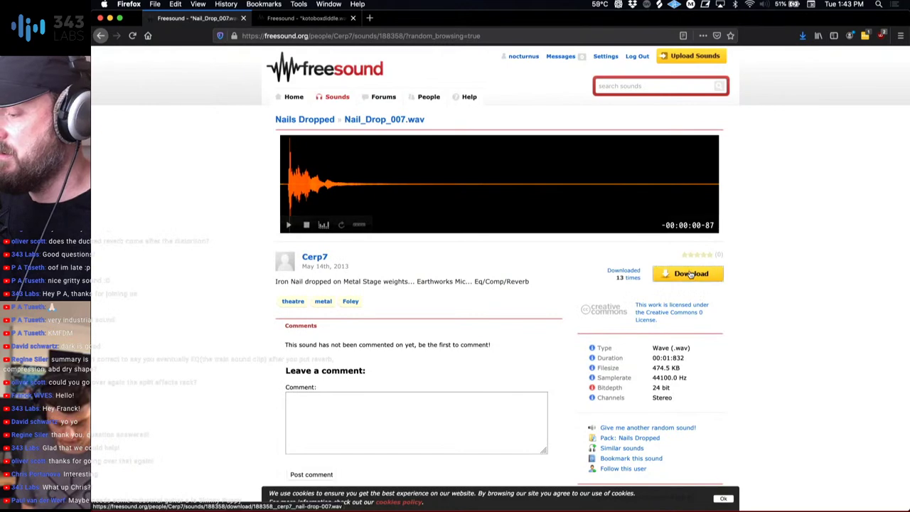
click(691, 275)
click(561, 326)
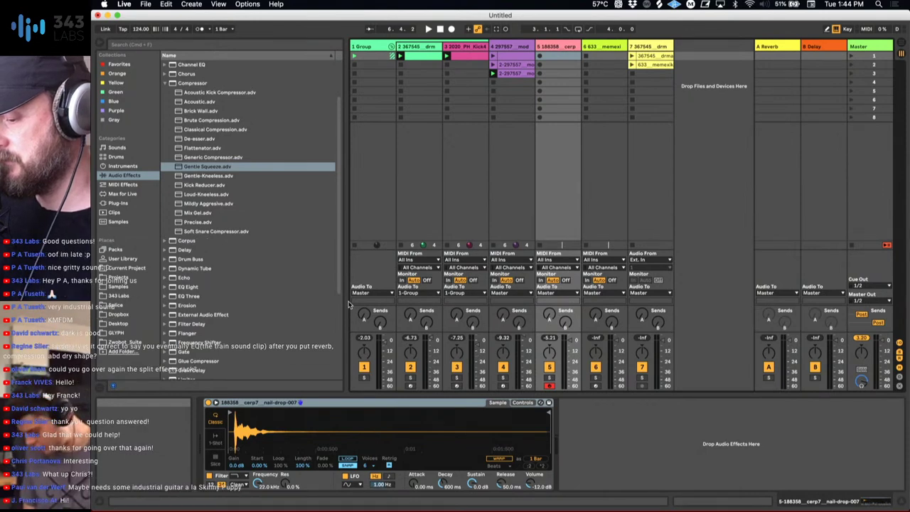
drag(234, 425, 234, 455)
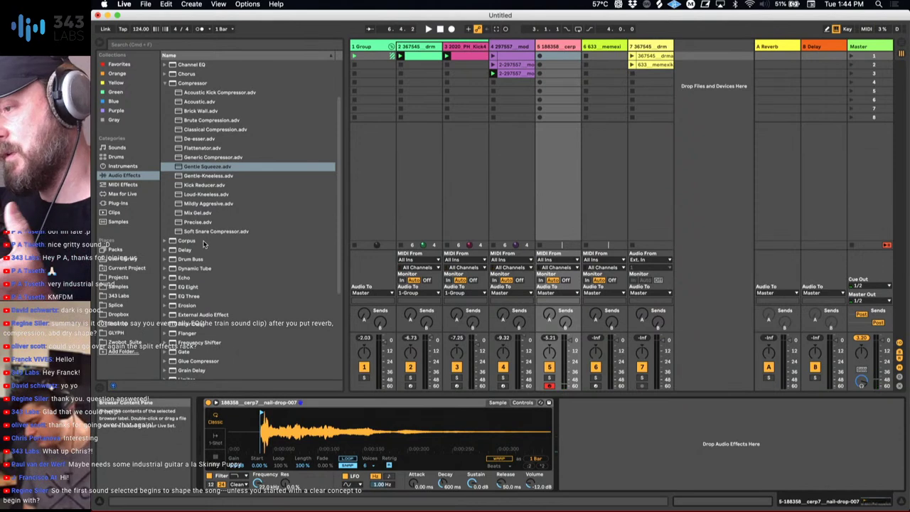
Find Granulator II among the Max for Live instruments and load it on a new MIDI track after the nail-drop track.
click(125, 194)
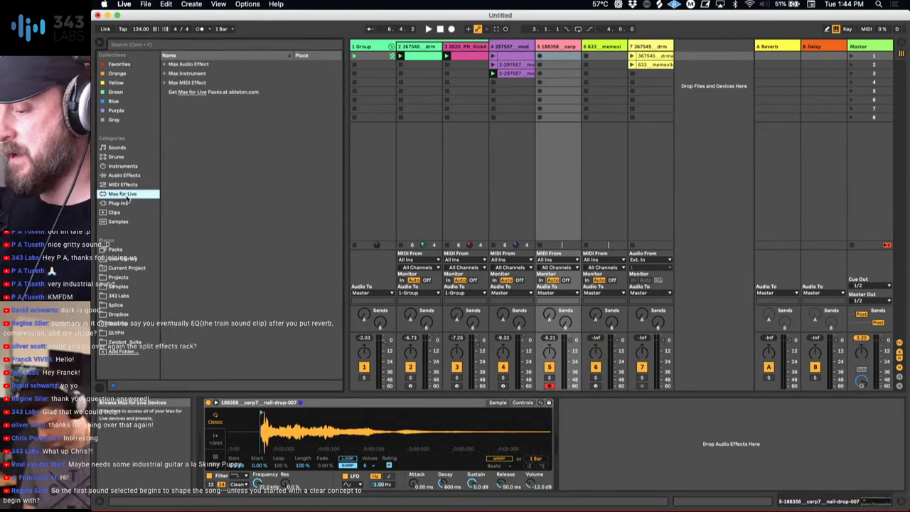
click(189, 74)
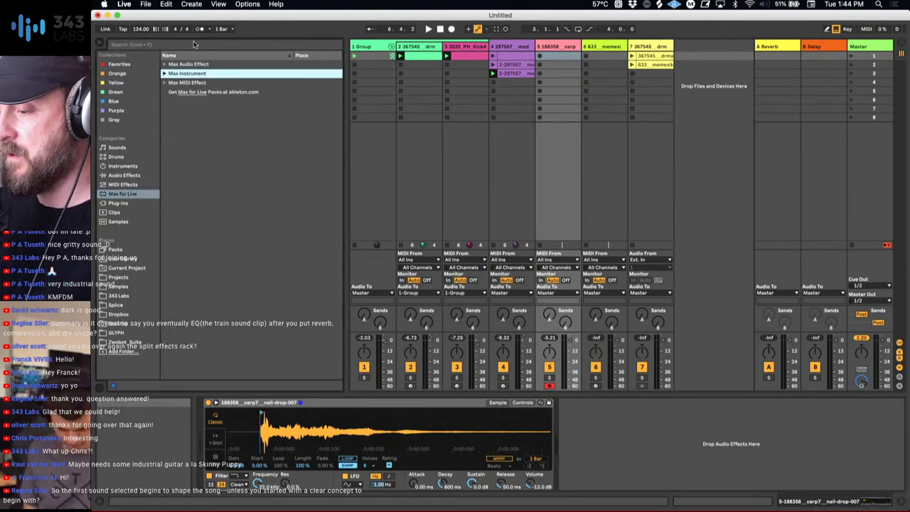
click(193, 44)
text(granulator)
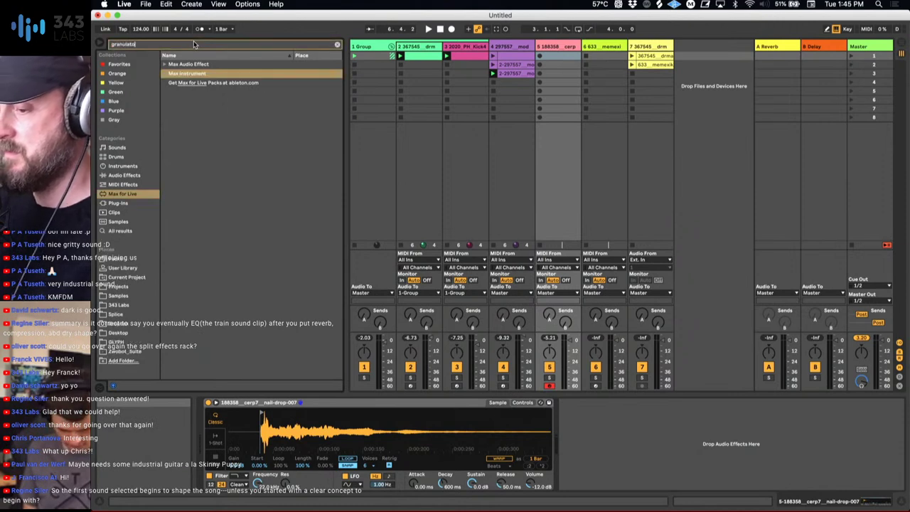
click(192, 73)
key(Right)
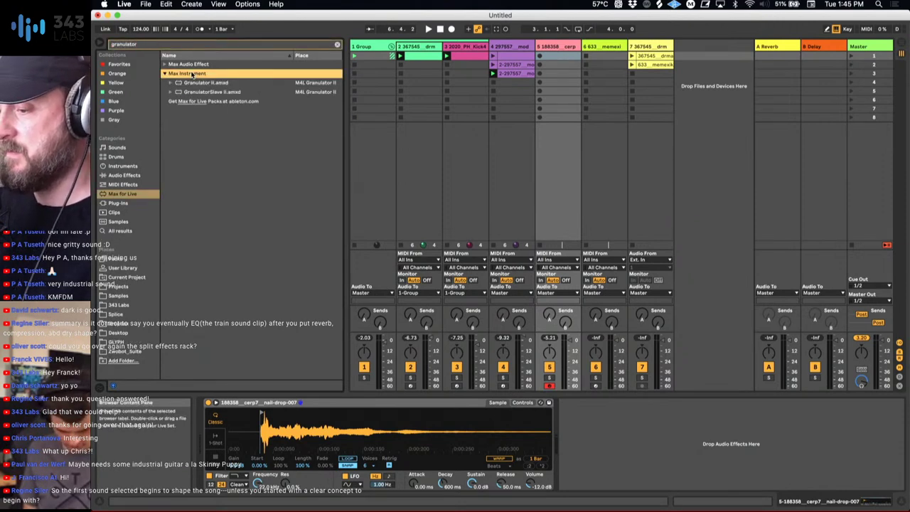
key(Down)
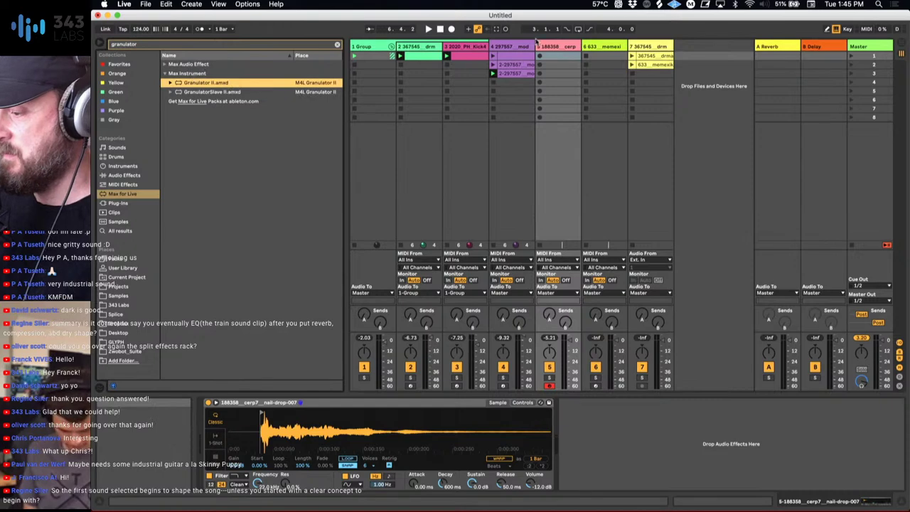
click(548, 47)
key(super+shift+t)
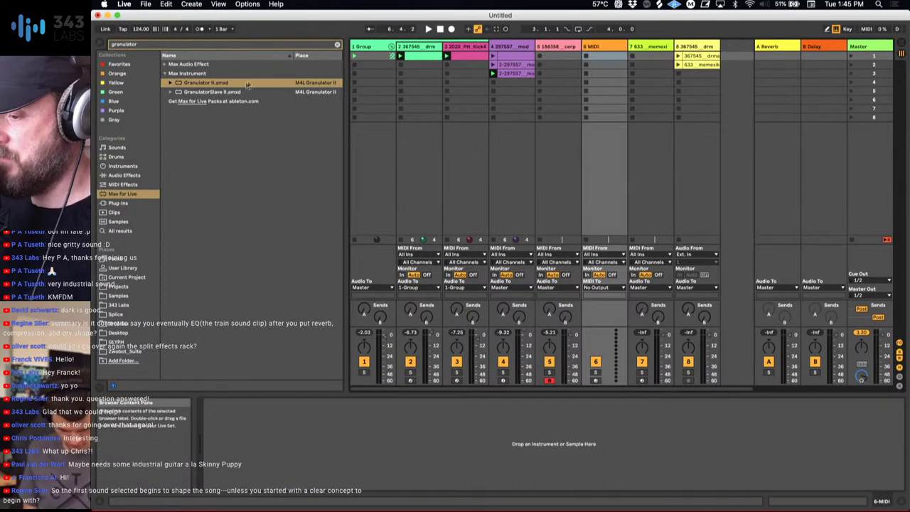
Locate the nail-drop sample in the set's list of referenced files and try to use that entry for the Granulator II track.
click(560, 48)
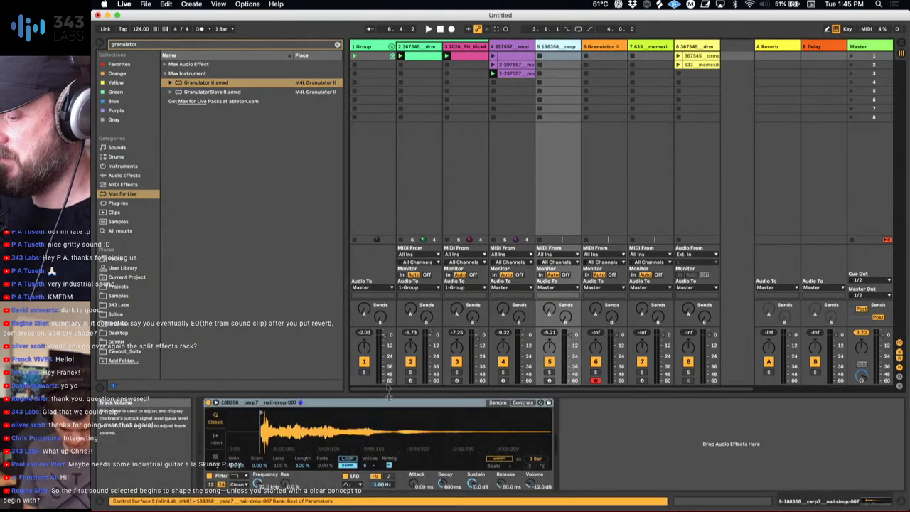
right_click(371, 422)
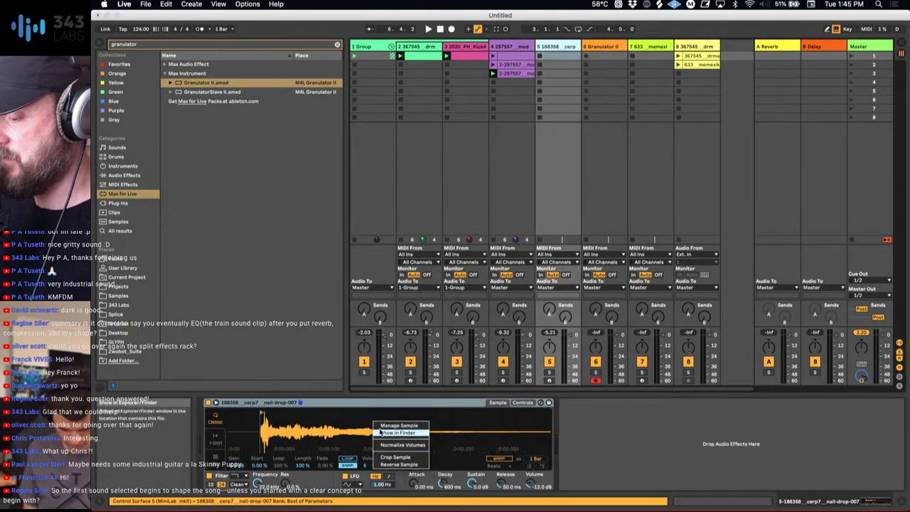
click(398, 425)
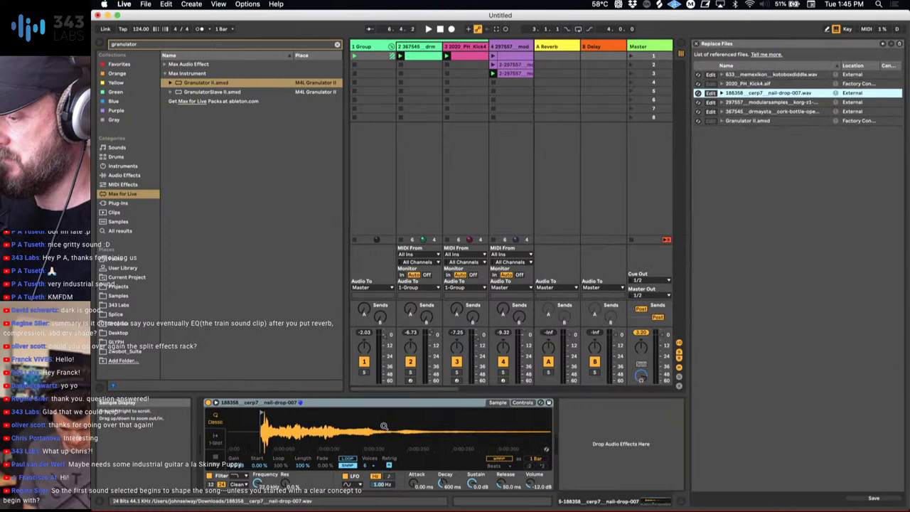
click(699, 94)
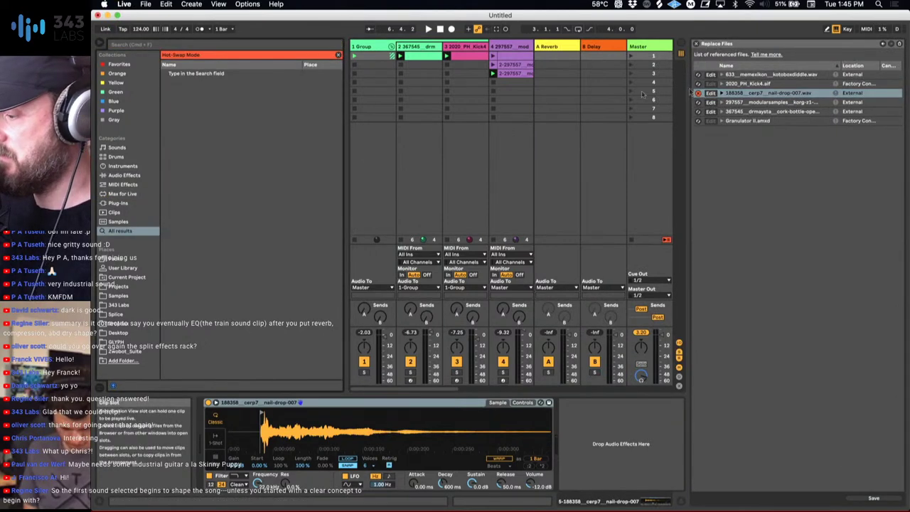
click(721, 93)
click(740, 102)
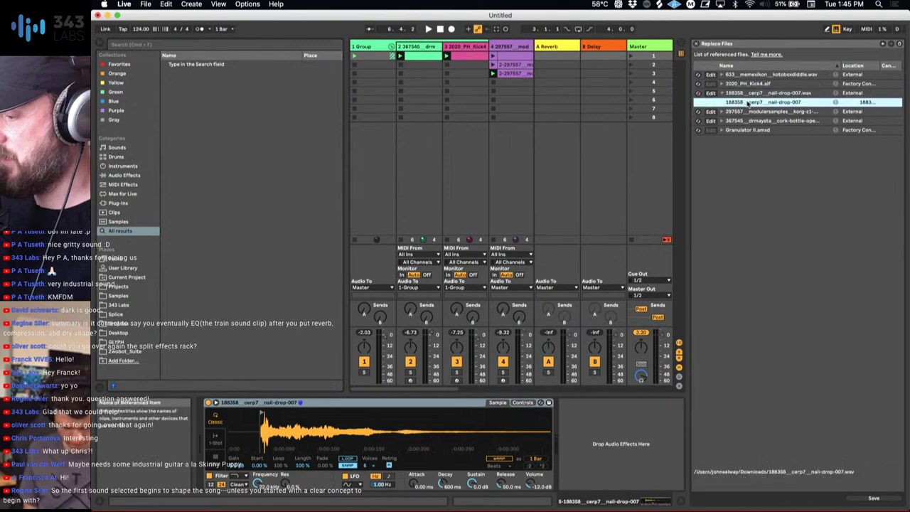
scroll(503, 46, right, 5)
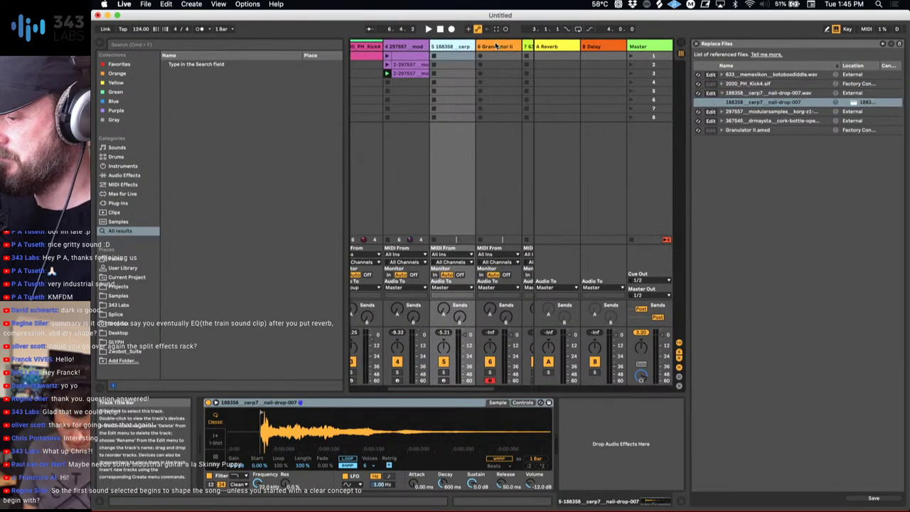
click(496, 45)
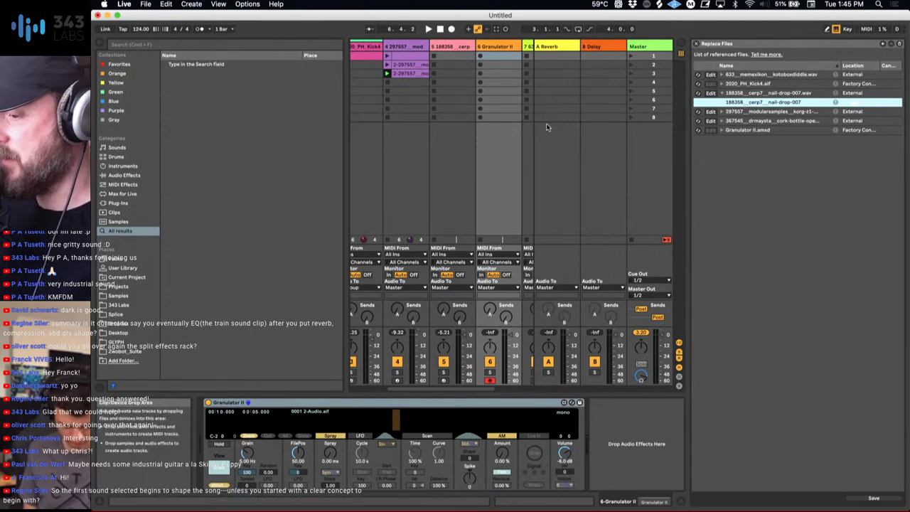
Reveal the nail-drop sample in Finder, try to place it in the modular track's fourth slot, and cancel the audio-to-MIDI conversion.
click(449, 46)
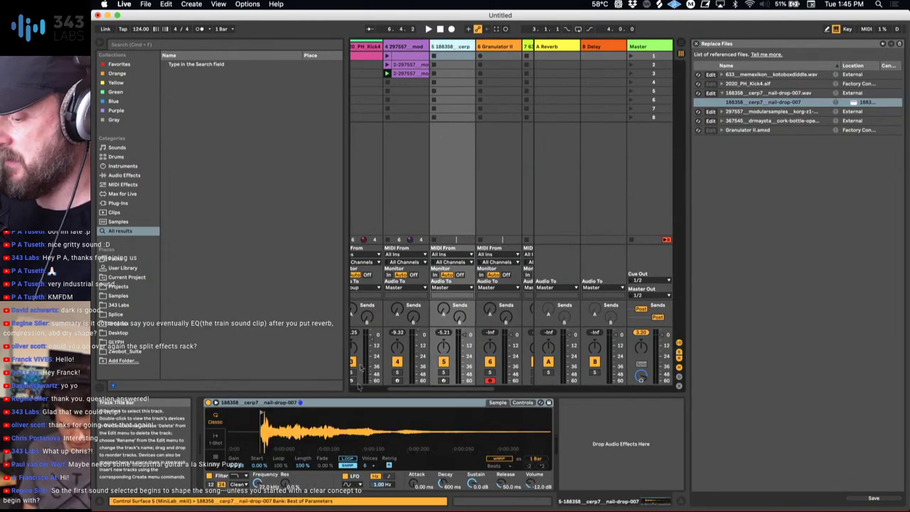
right_click(362, 431)
click(374, 445)
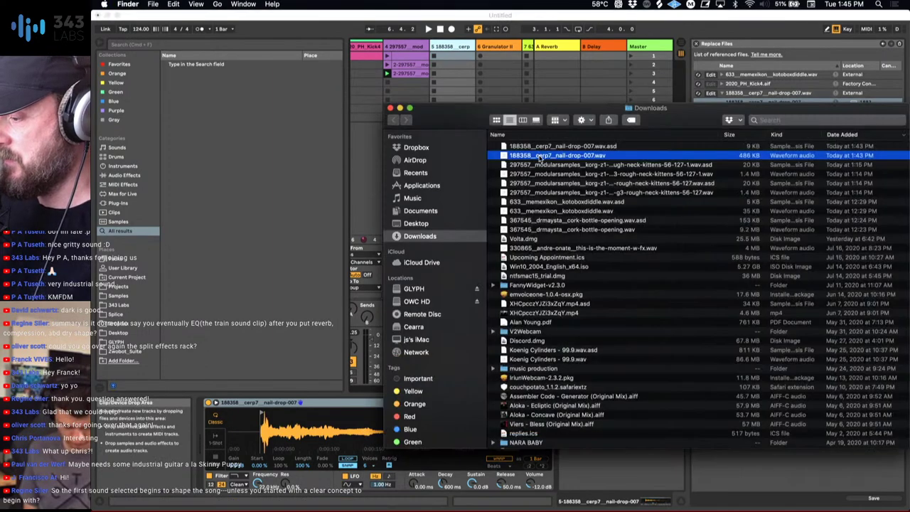
drag(540, 157, 398, 82)
click(390, 108)
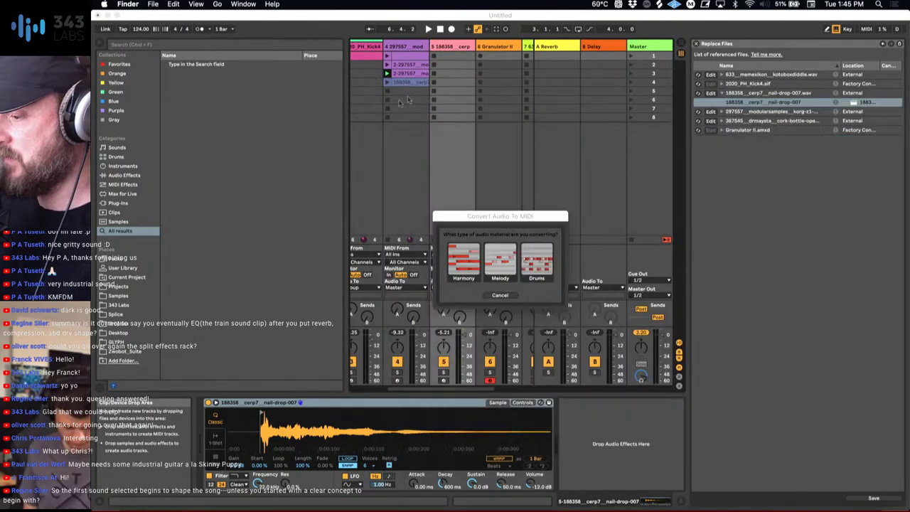
click(500, 295)
Reveal the nail-drop sample in Finder again and place the WAV in the cork-bottle audio track's third clip slot.
scroll(456, 177, right, 3)
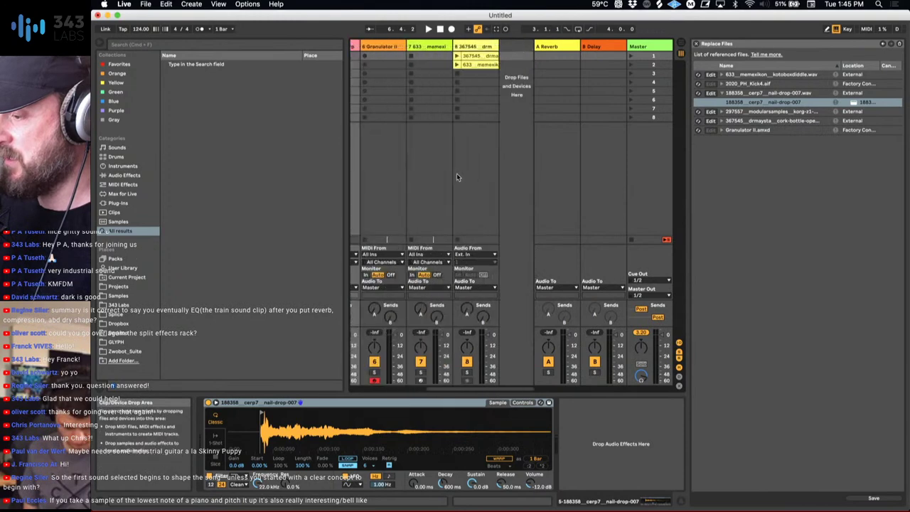
click(469, 47)
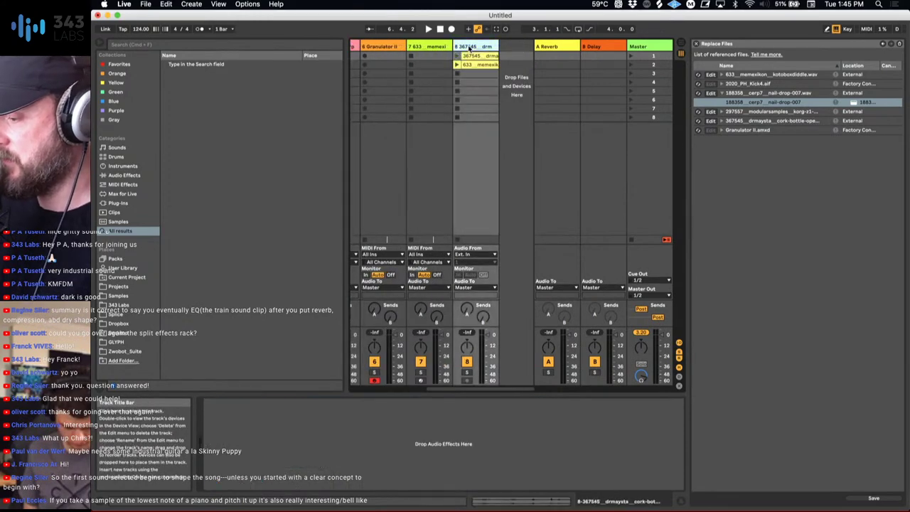
key(super+Tab)
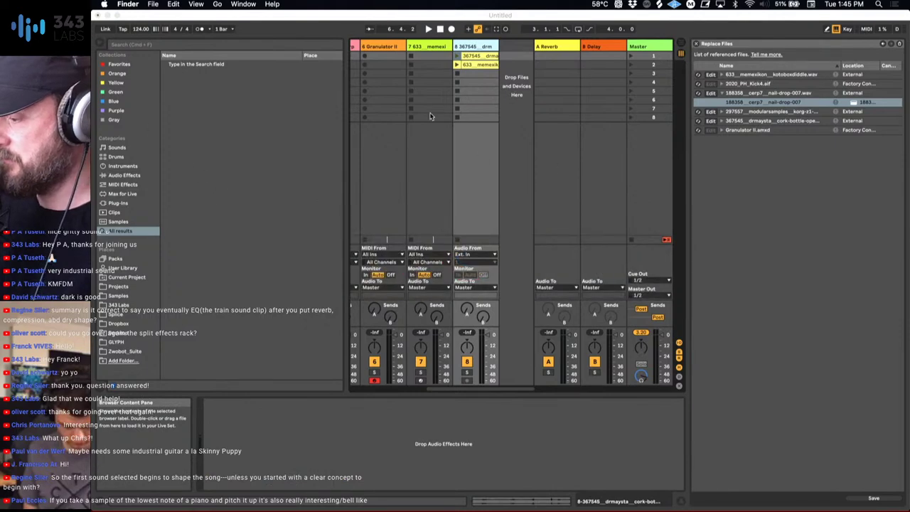
scroll(430, 115, left, 3)
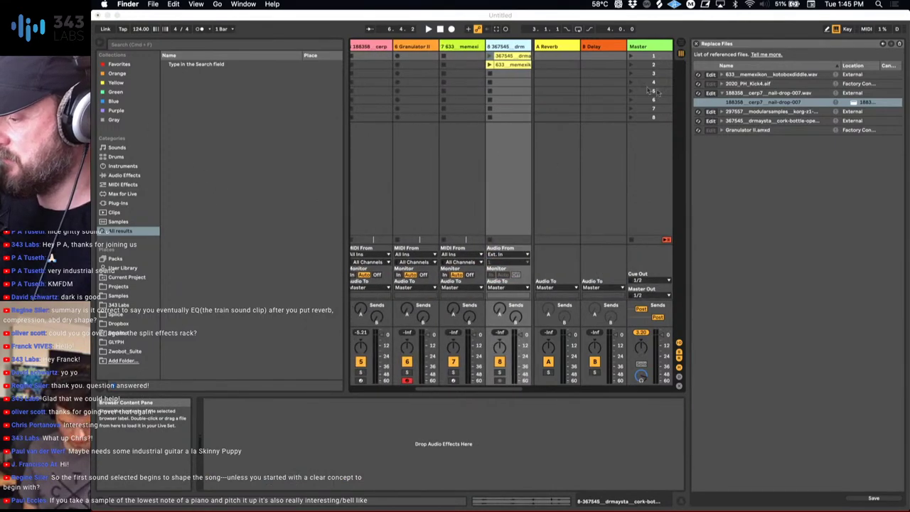
scroll(398, 79, left, 3)
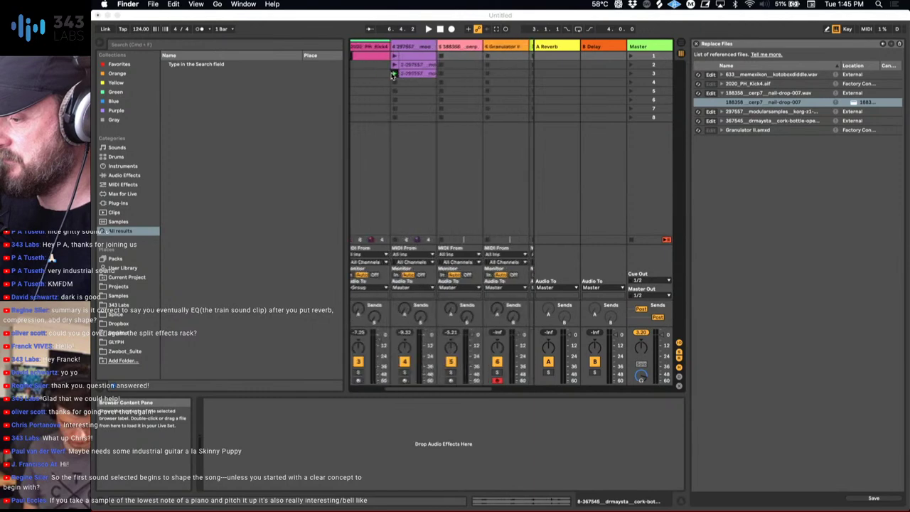
scroll(390, 76, right, 3)
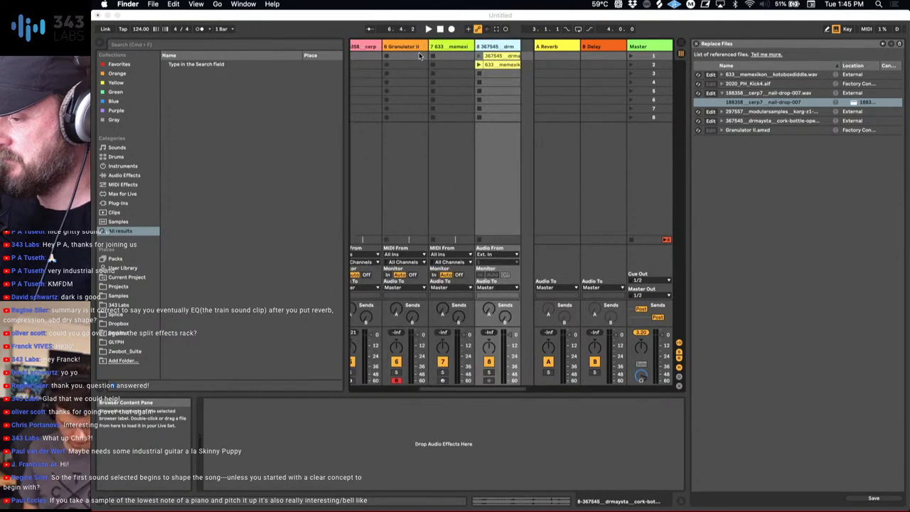
click(371, 47)
click(366, 47)
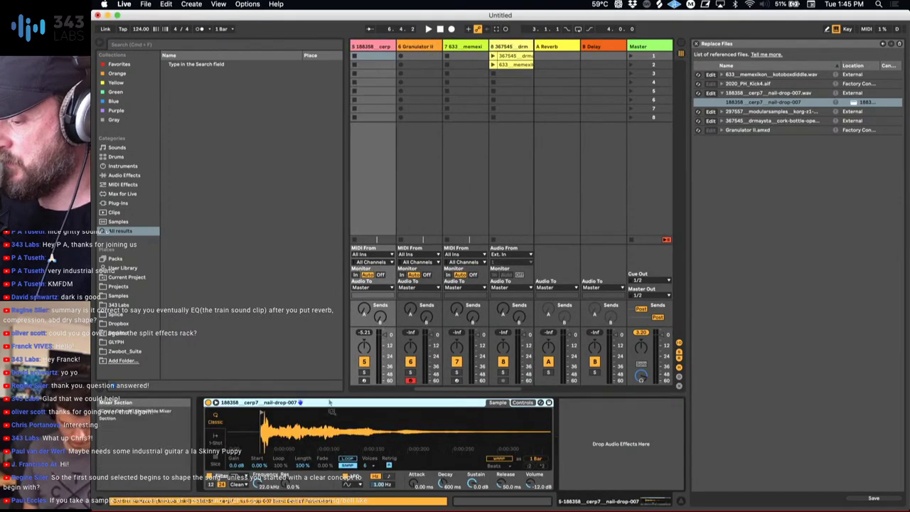
right_click(325, 432)
click(349, 443)
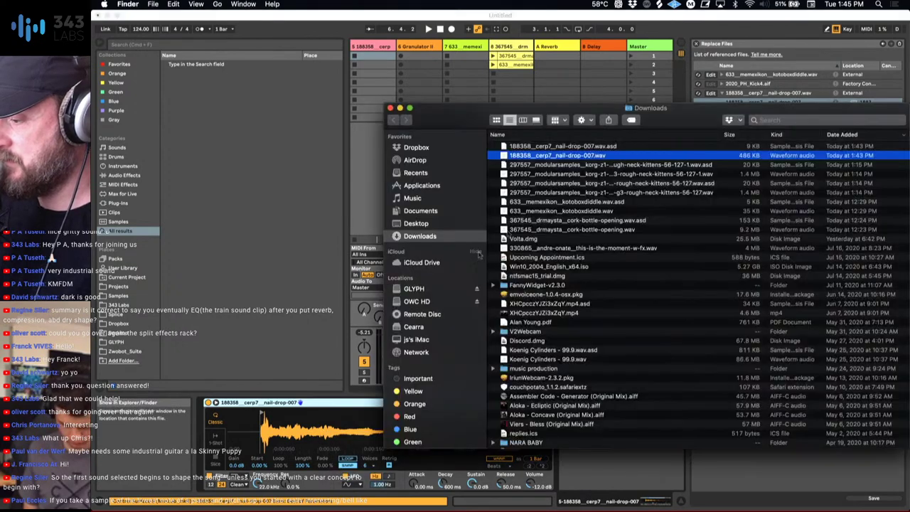
drag(546, 156, 478, 79)
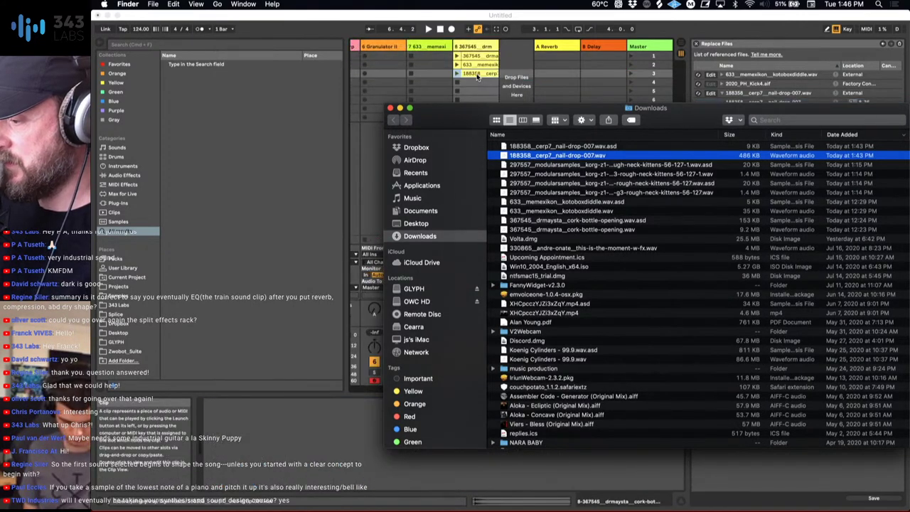
click(390, 107)
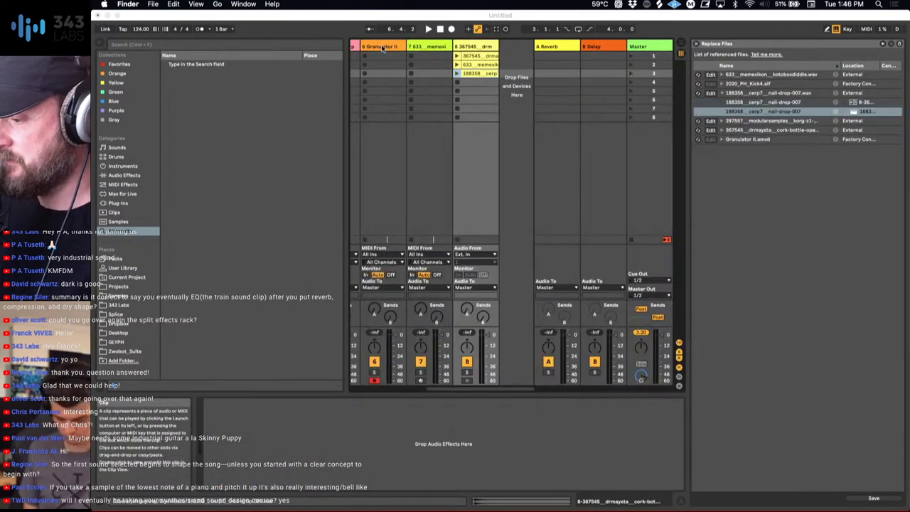
Open the Granulator II track's device holding the nail-drop sample and save its preset as "nail grains".
click(383, 47)
click(383, 48)
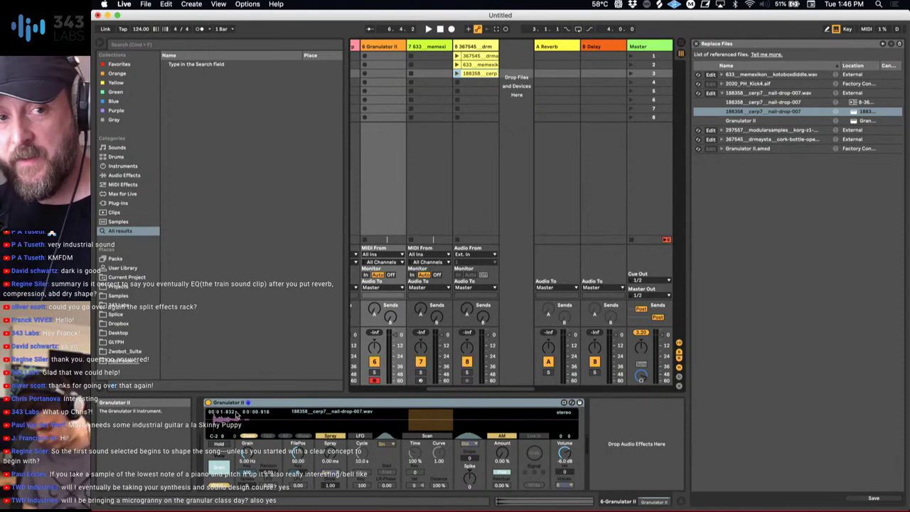
click(580, 403)
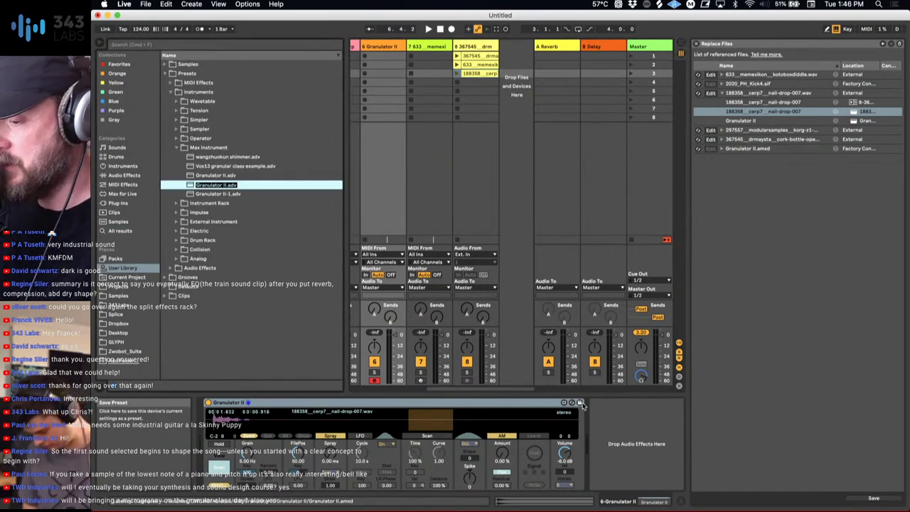
text(grnail)
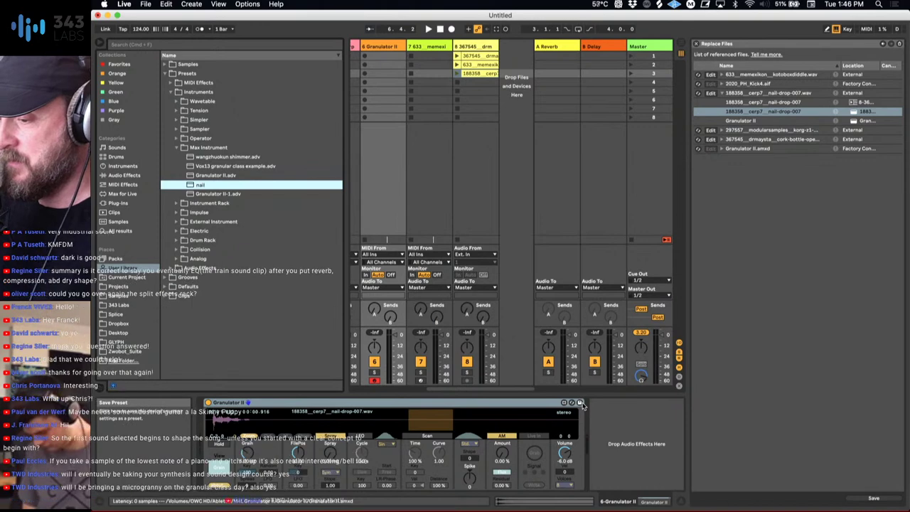
text( grains)
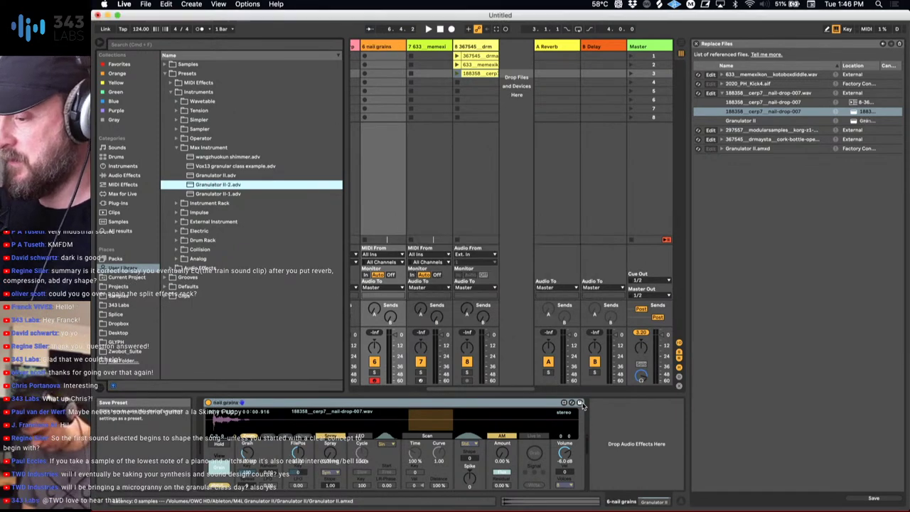
key(Return)
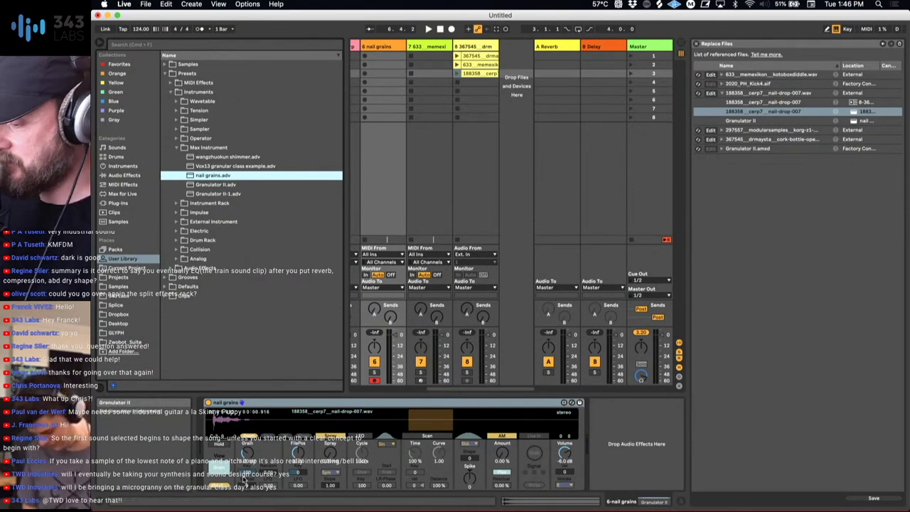
Re-arm the nail grains track and move the grain file position to about 3.79, near the sample's start.
click(375, 381)
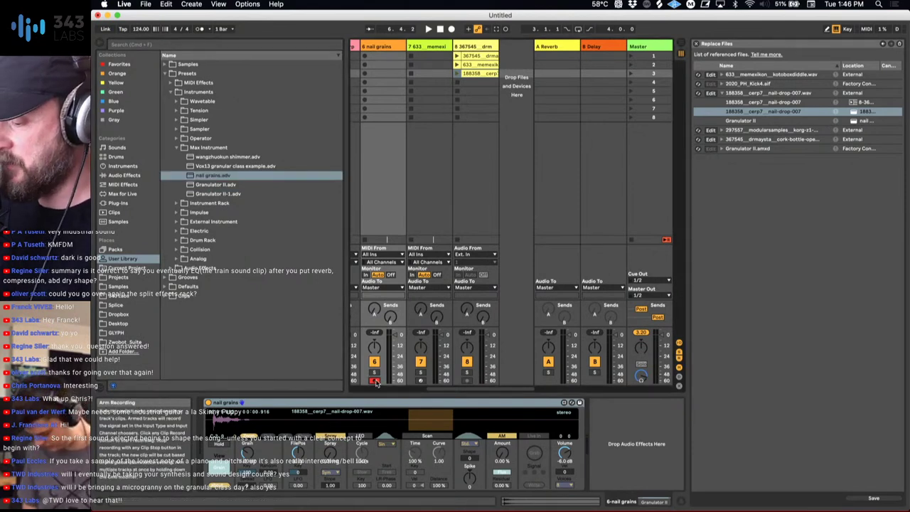
click(466, 368)
click(374, 382)
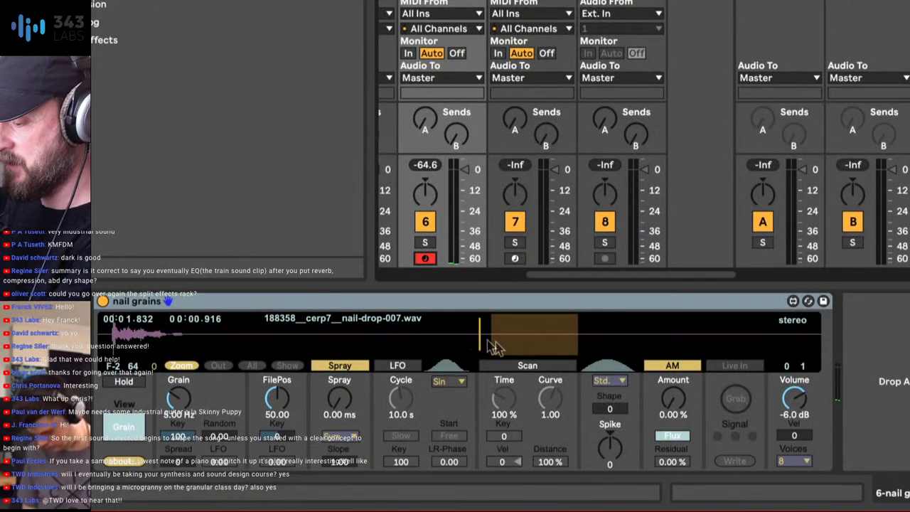
drag(507, 335, 135, 355)
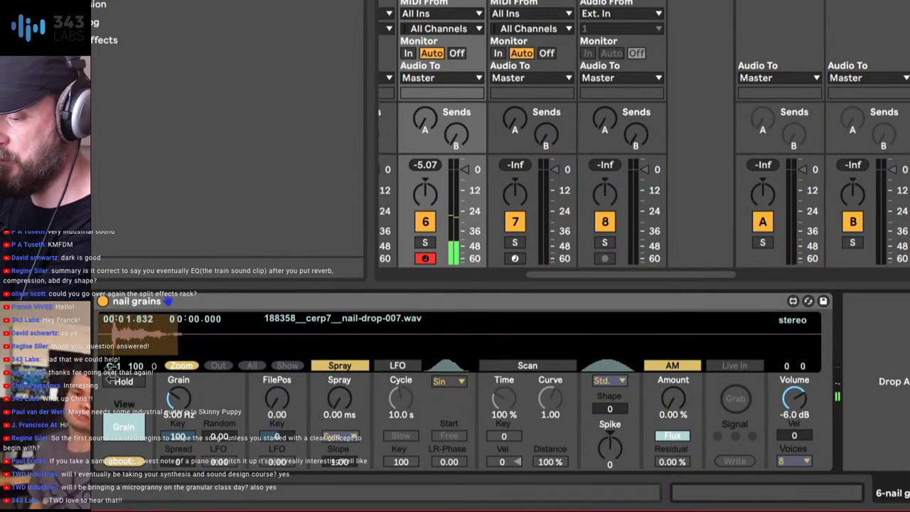
drag(125, 334, 133, 334)
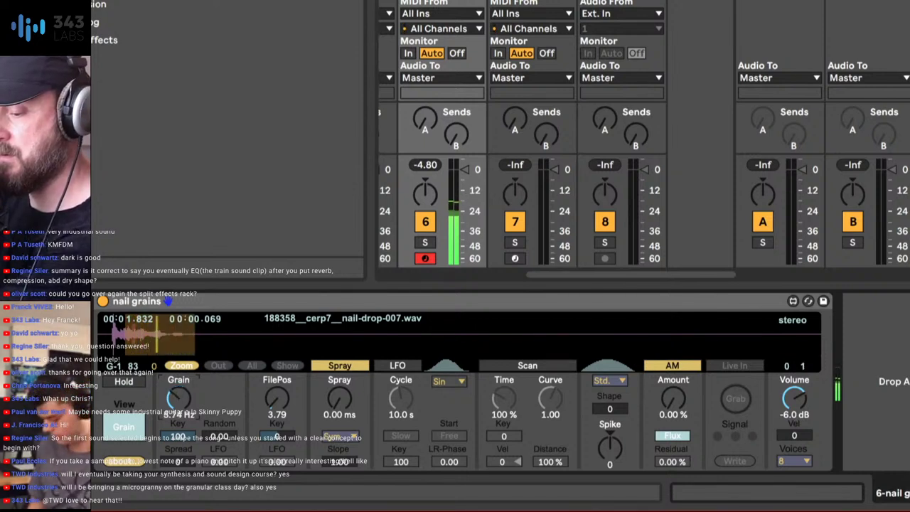
Raise the grain rate to about 43.9 Hz, with grain Random at 28.67, Spread at 301 and Spray at about 36.6 ms.
drag(189, 391, 189, 392)
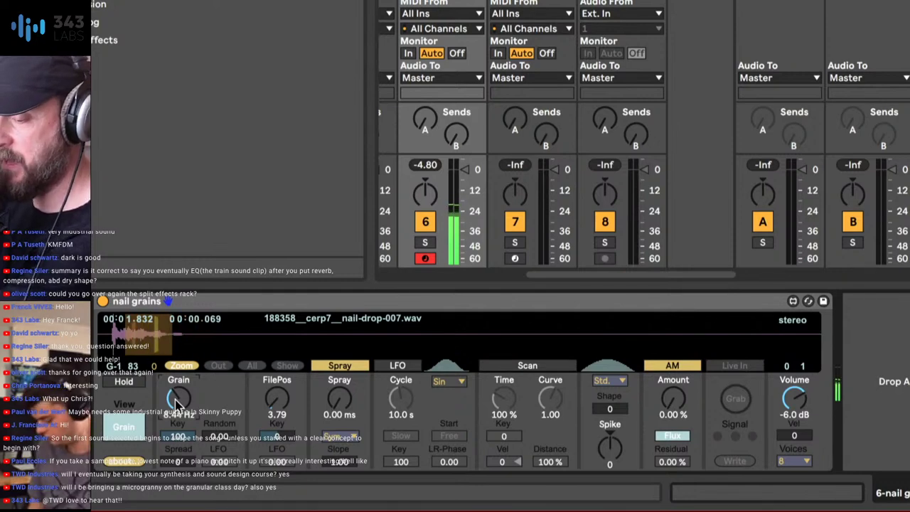
drag(219, 436, 177, 444)
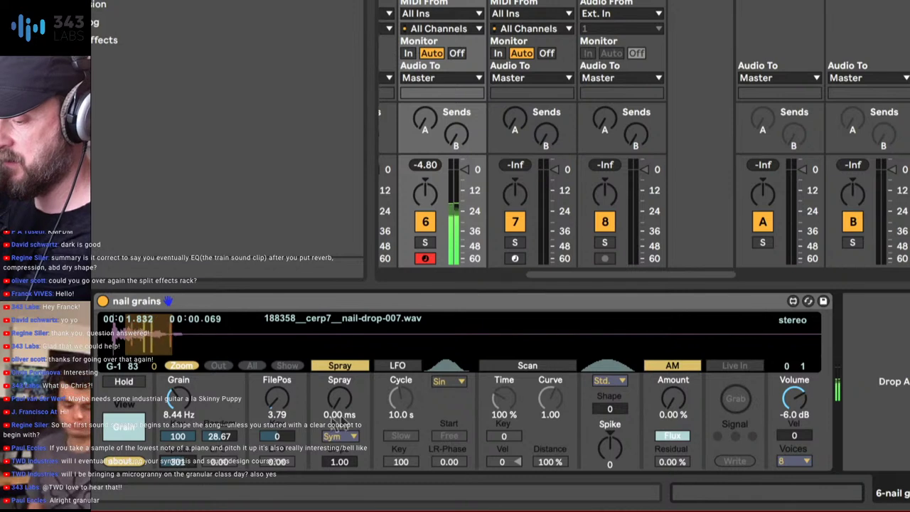
drag(339, 398, 339, 392)
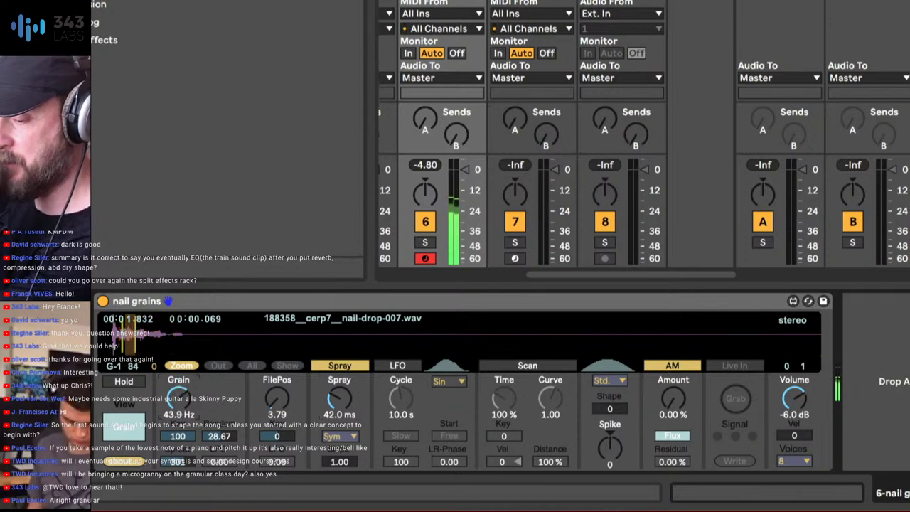
mouse_move(361, 398)
mouse_down()
mouse_move(362, 377)
mouse_move(361, 391)
mouse_up()
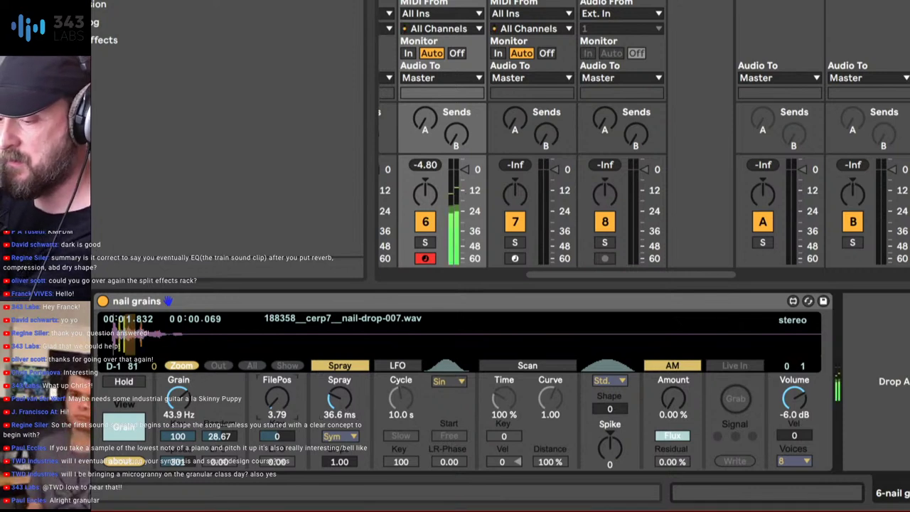
Refine the grain sound to a rate of about 124 Hz, Spray of 48.0 ms and file position of 3.79.
mouse_move(277, 398)
mouse_down()
mouse_move(277, 381)
mouse_move(283, 410)
mouse_up()
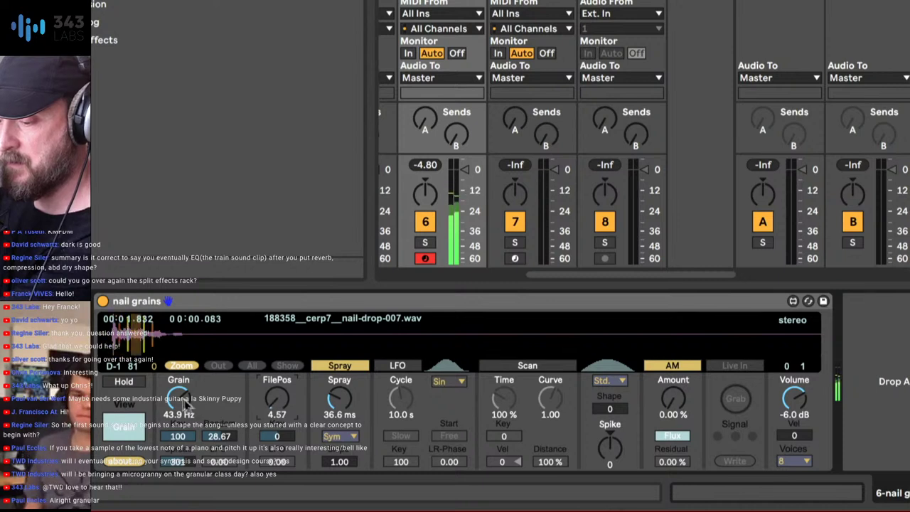
drag(178, 398, 178, 378)
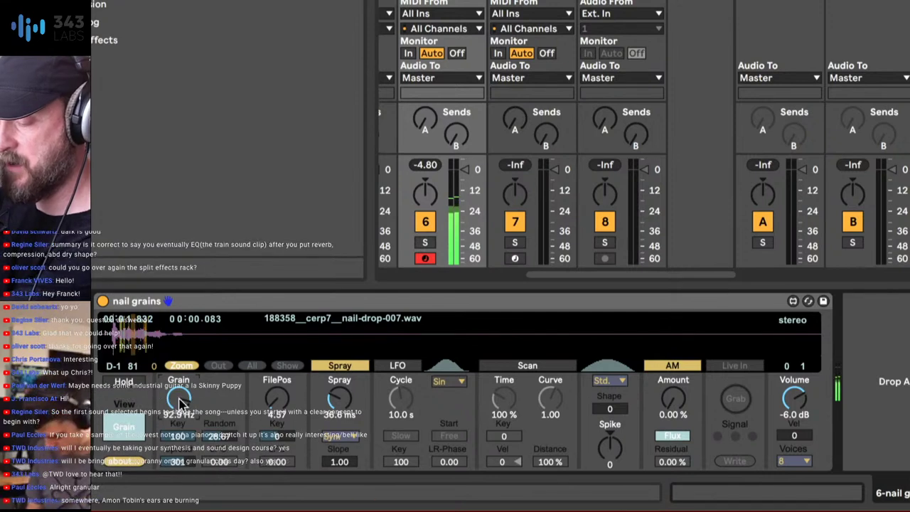
mouse_move(344, 405)
mouse_down()
mouse_move(345, 414)
mouse_move(345, 405)
mouse_up()
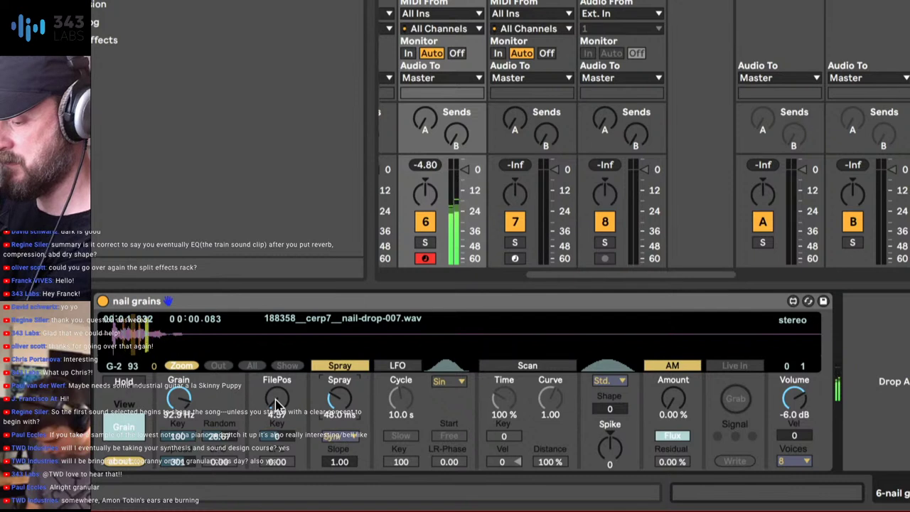
drag(276, 401, 277, 394)
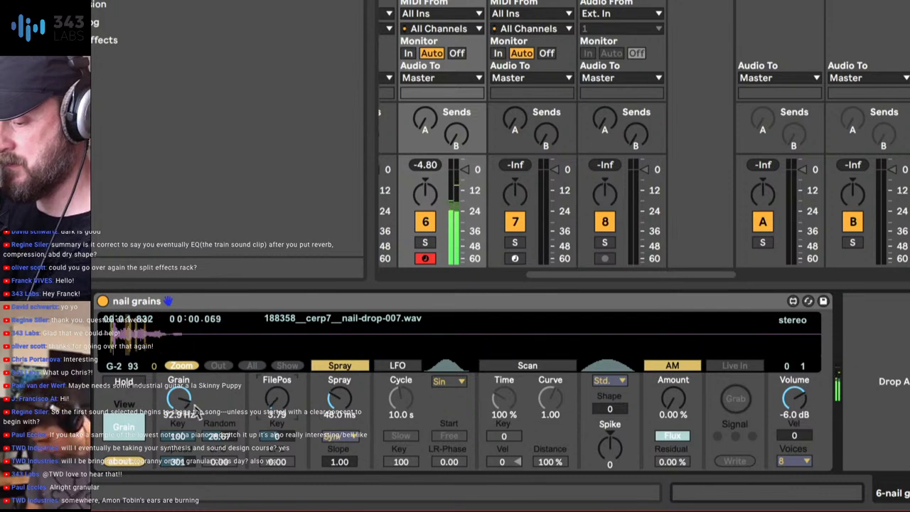
drag(189, 404, 189, 390)
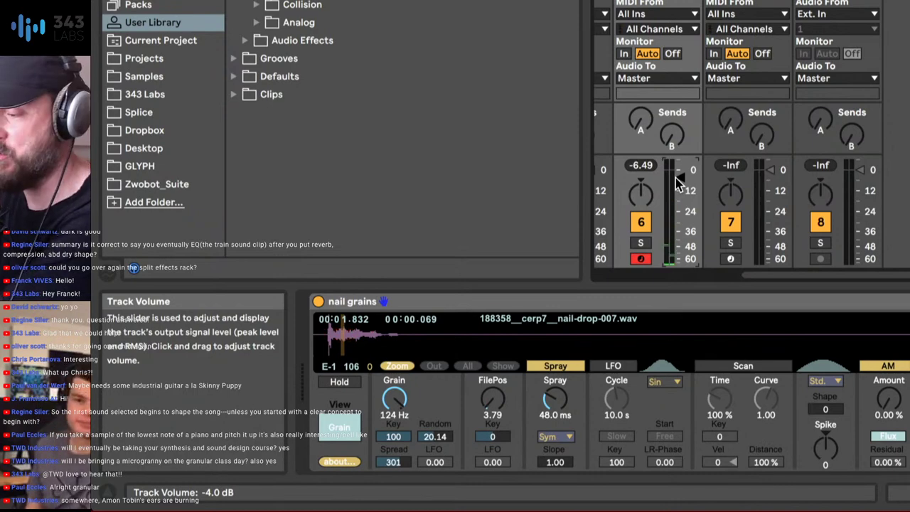
Lower the nail grains track's volume slightly and record a four-bar MIDI clip in its first slot.
mouse_move(676, 178)
mouse_down()
mouse_move(676, 192)
mouse_move(676, 181)
mouse_up()
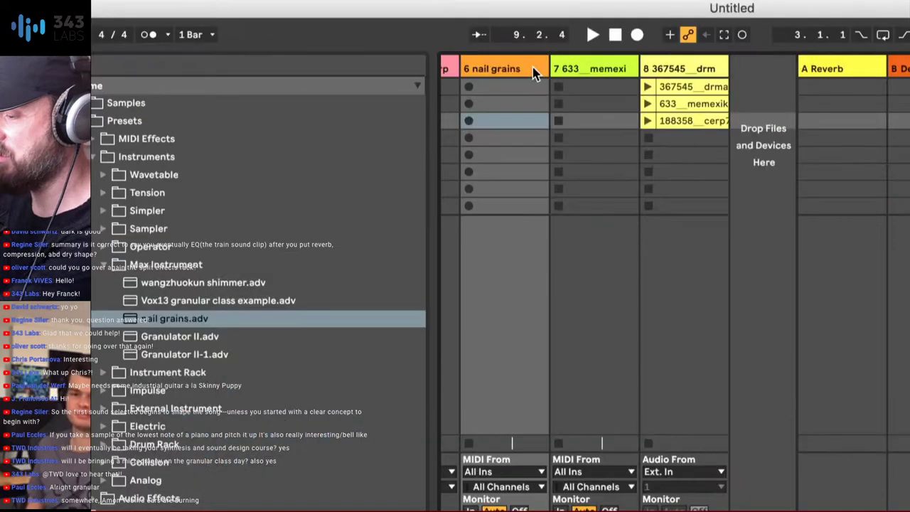
click(469, 86)
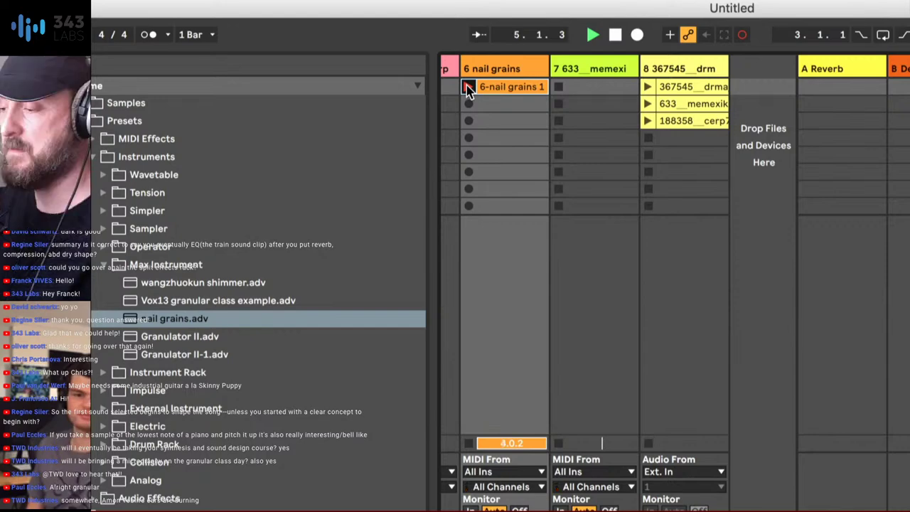
click(468, 86)
Open the recorded nail grains clip, shift all its notes earlier so the first starts at bar 1, and play it.
double_click(491, 88)
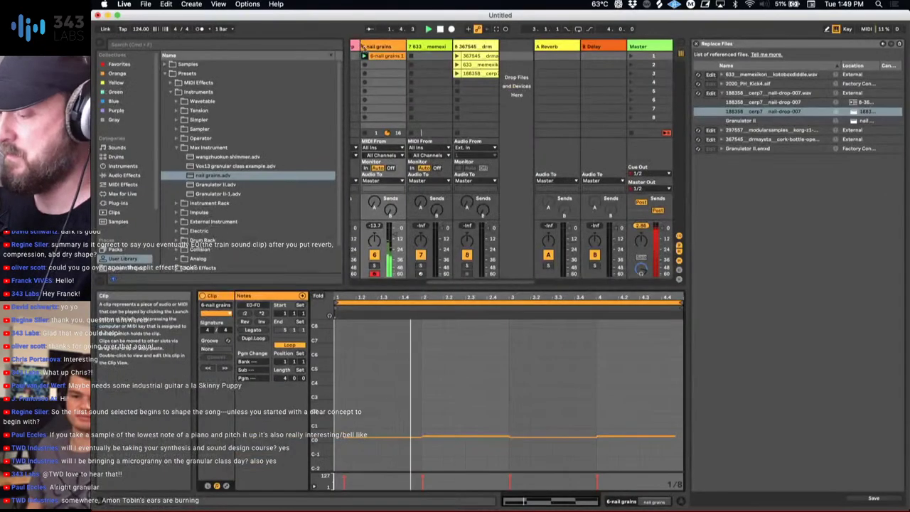
key(super+a)
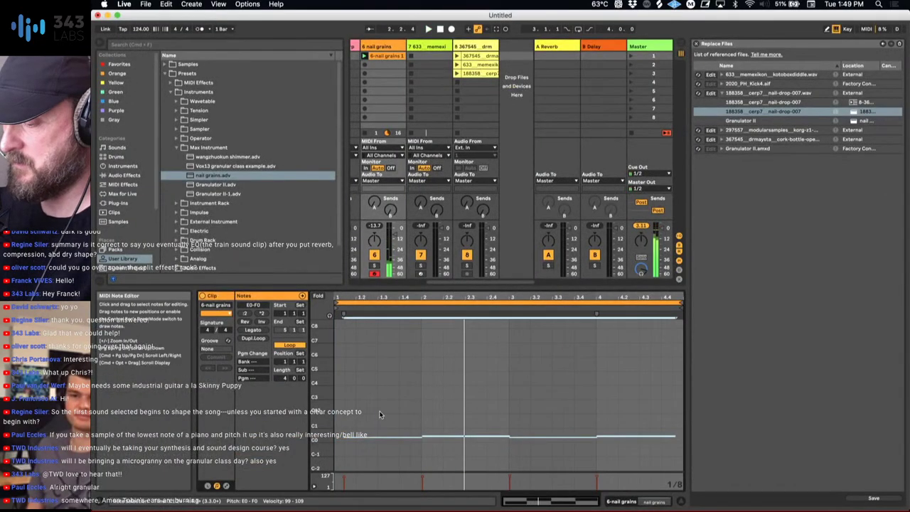
double_click(318, 437)
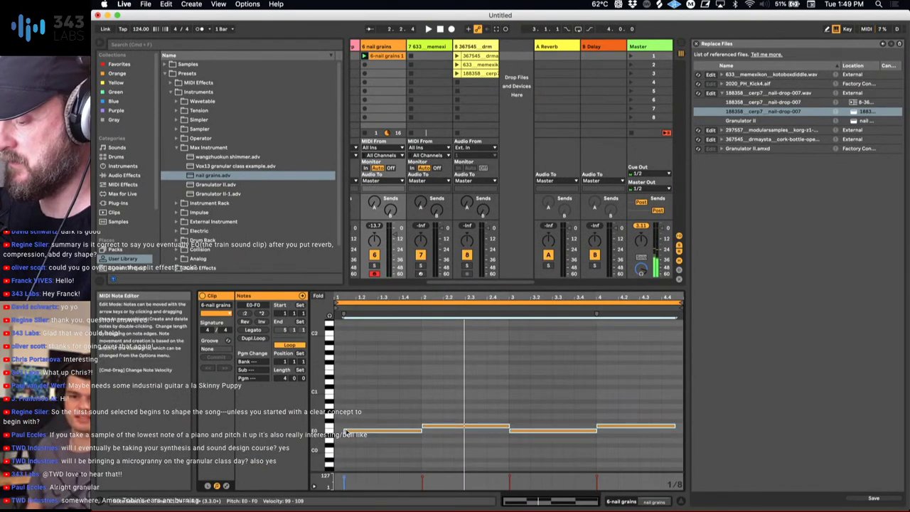
drag(345, 430, 328, 430)
key(space)
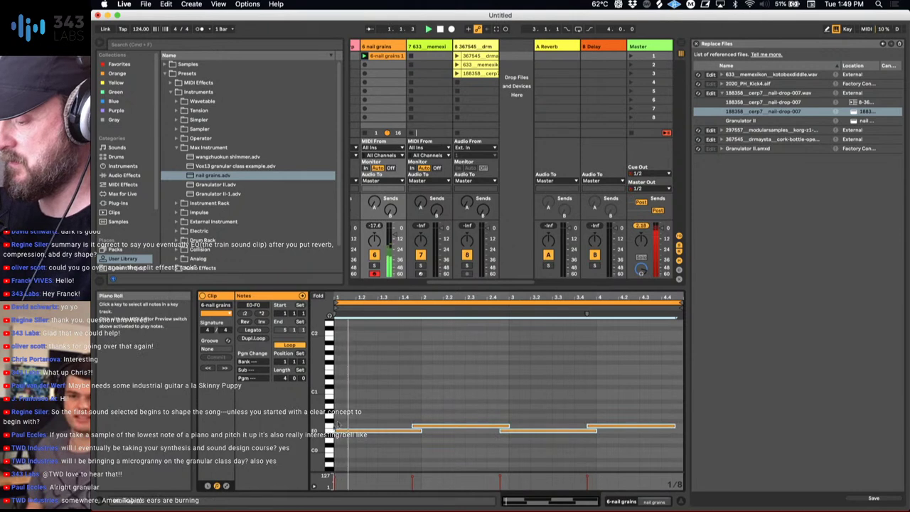
Align the starts of the other three notes to bars 2, 3 and 4 and extend the last note to the clip's end.
click(408, 425)
drag(414, 427, 421, 427)
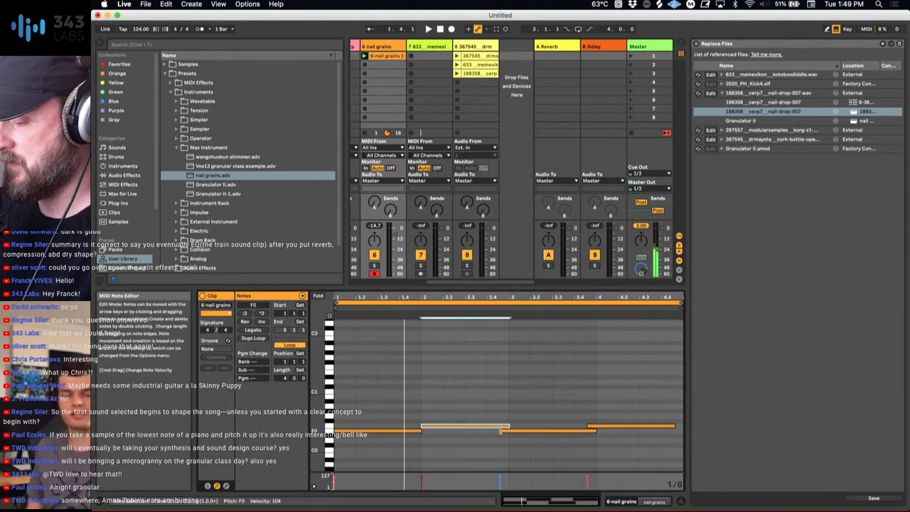
drag(496, 430, 509, 431)
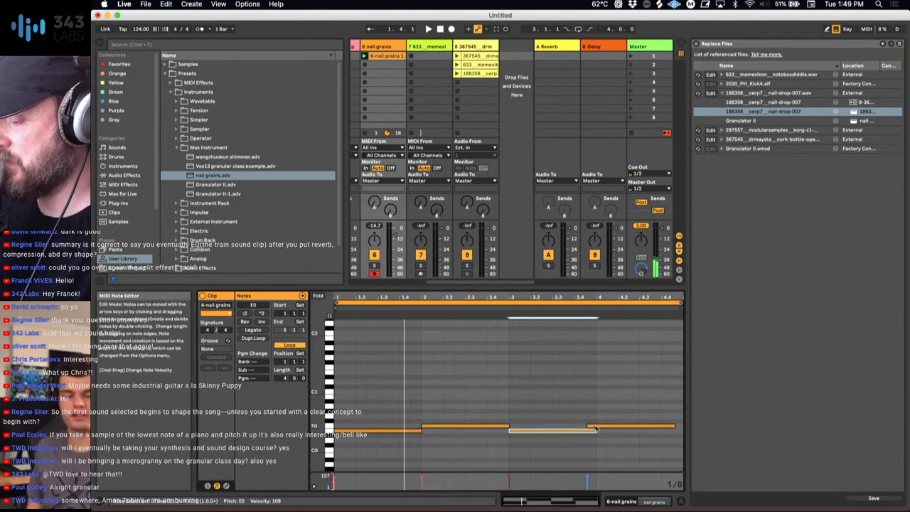
drag(589, 425, 597, 426)
key(space)
drag(675, 426, 681, 425)
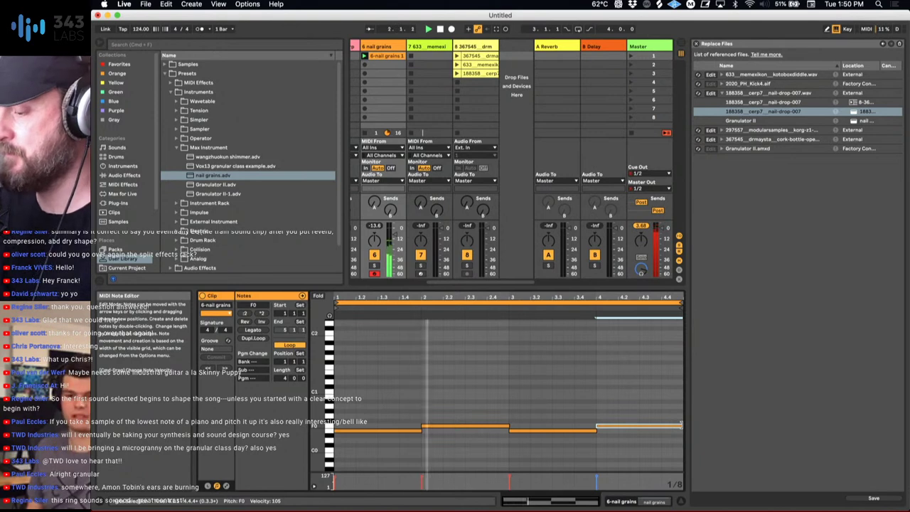
Move the nail grains clip's start marker to bar 2 and restart playback to hear it from there.
click(402, 409)
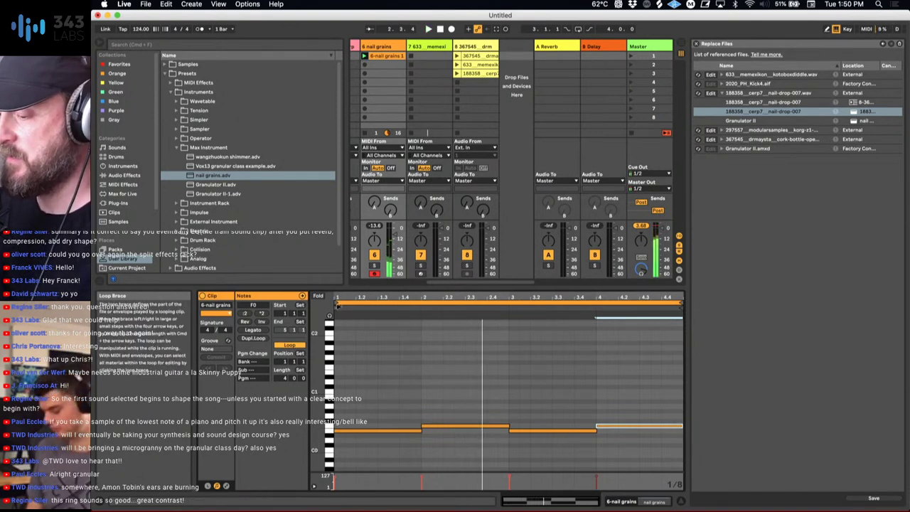
drag(337, 308, 422, 307)
key(space)
key(space)
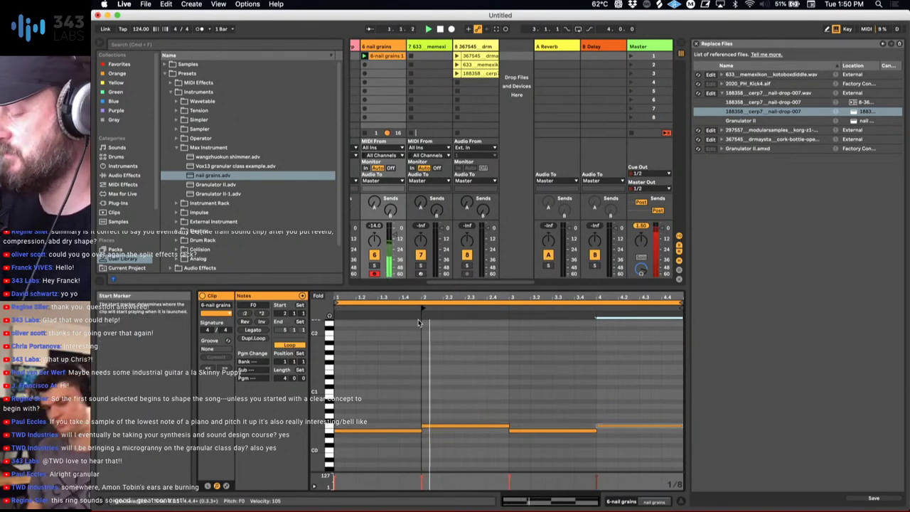
click(469, 378)
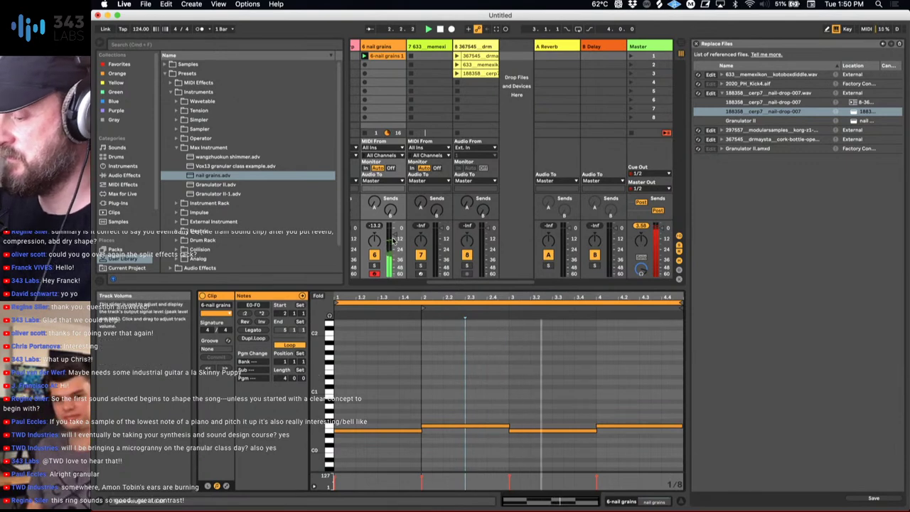
Delete the E0 note in the clip's first bar and move the start marker back into bar 1.
click(388, 430)
key(Delete)
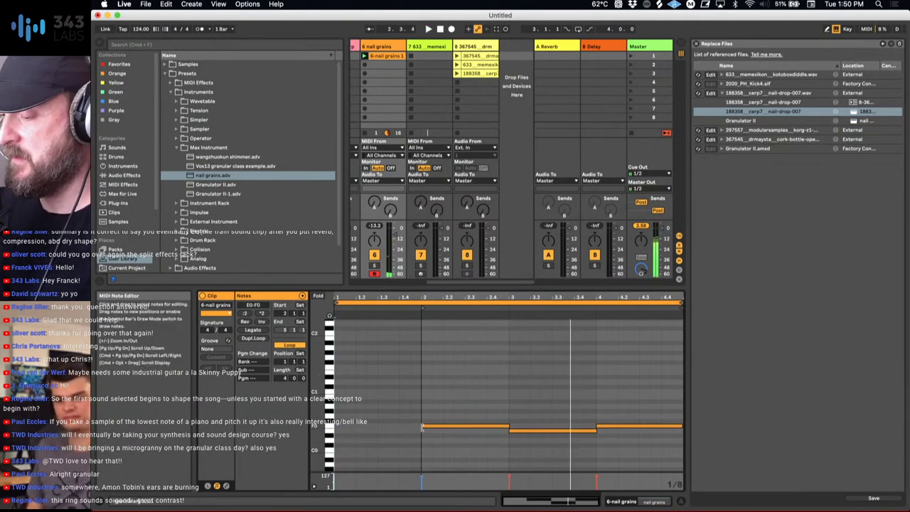
drag(422, 310, 359, 310)
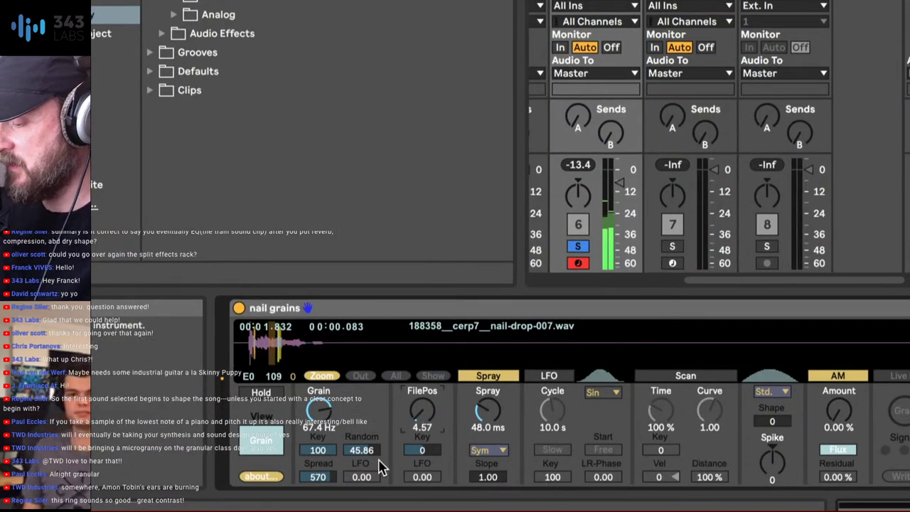
Show Granulator's Filter view and enable FM with a frequency of about 5.37 kHz and an amount of about 1.69.
click(260, 442)
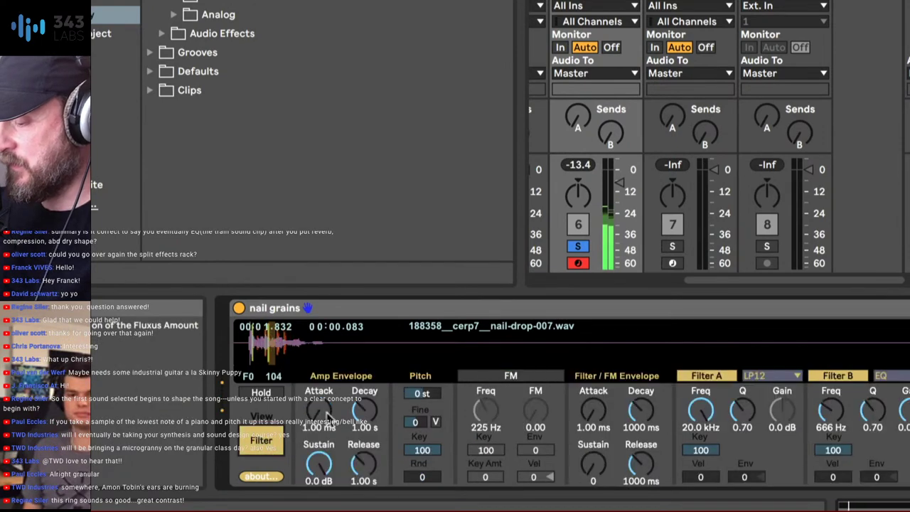
click(490, 380)
drag(535, 411, 536, 399)
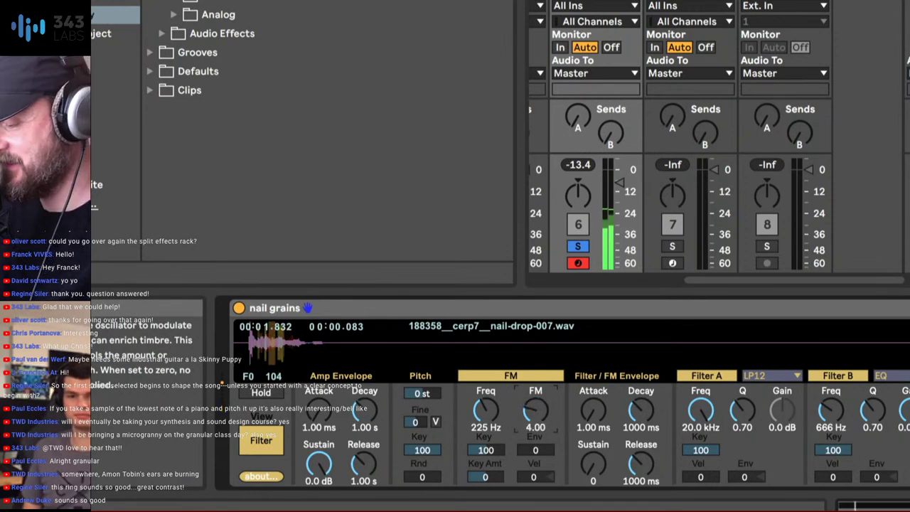
drag(485, 411, 485, 373)
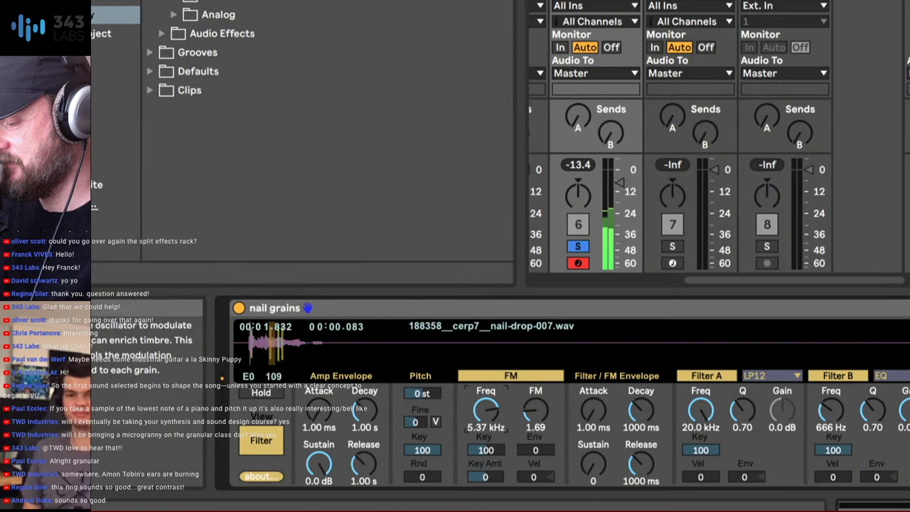
Fine-tune Granulator's FM amount to about 1.69 and lower the FM frequency to about 1.88 kHz.
drag(535, 411, 535, 424)
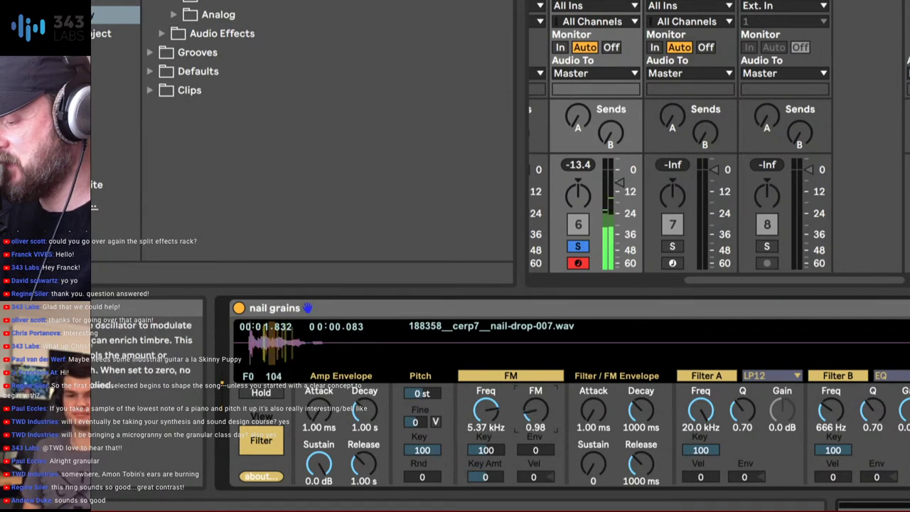
drag(535, 411, 536, 424)
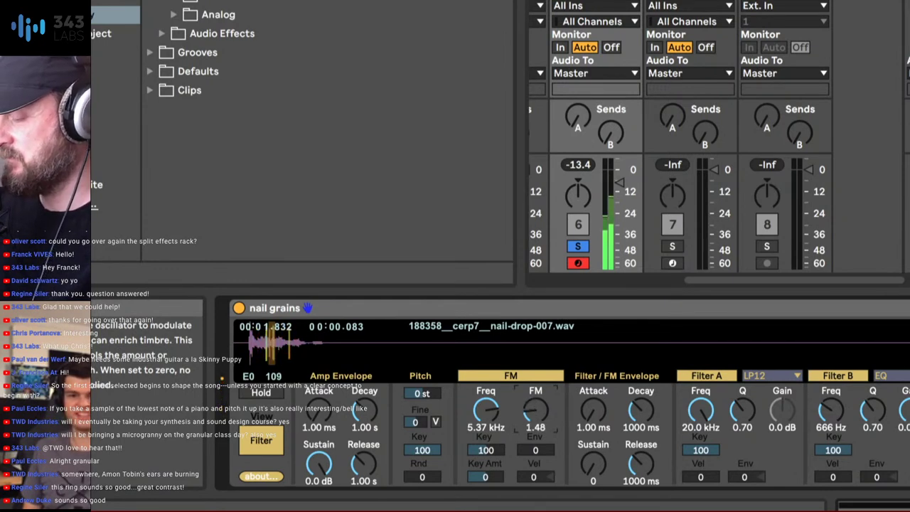
drag(535, 411, 535, 419)
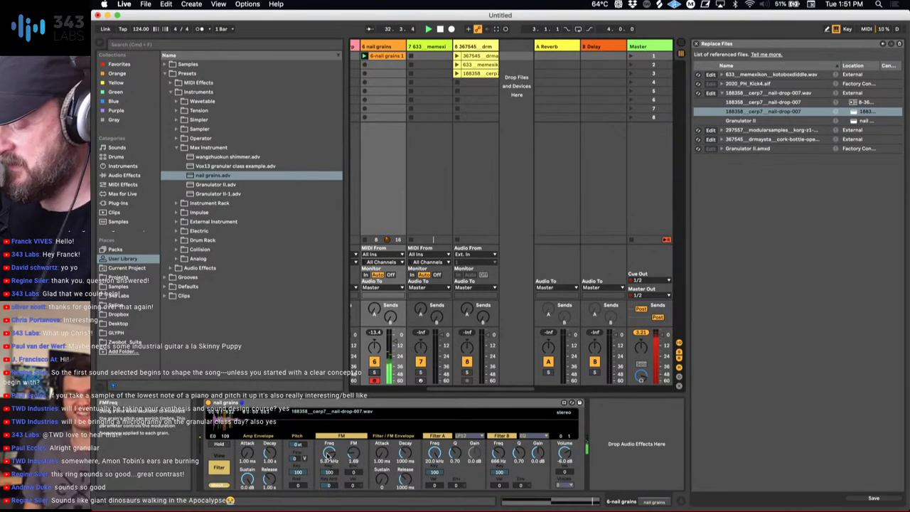
drag(329, 454, 352, 464)
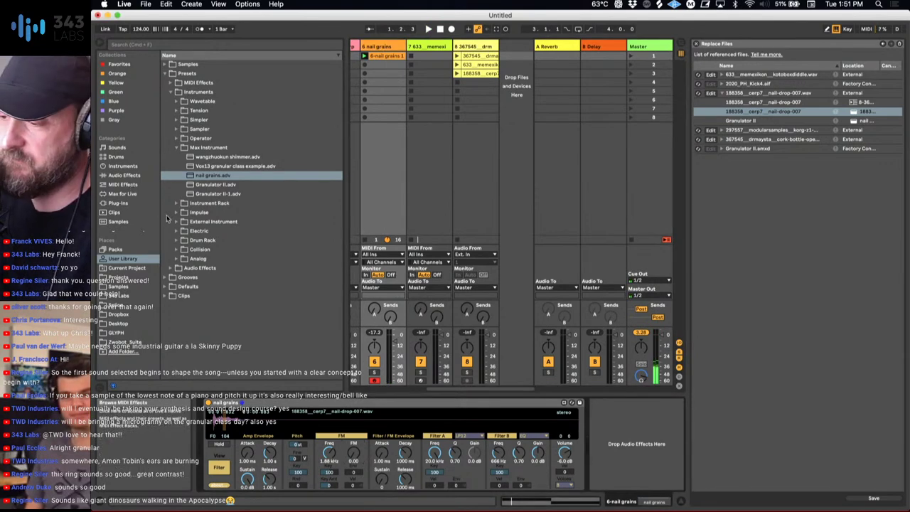
Solo the nail grains track, add a Delay audio effect after Granulator, and start playback to hear it.
click(375, 373)
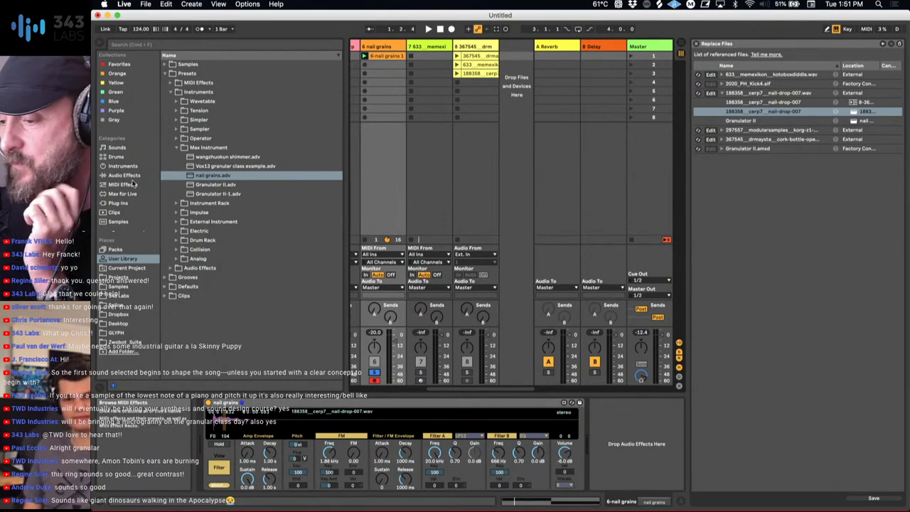
click(125, 175)
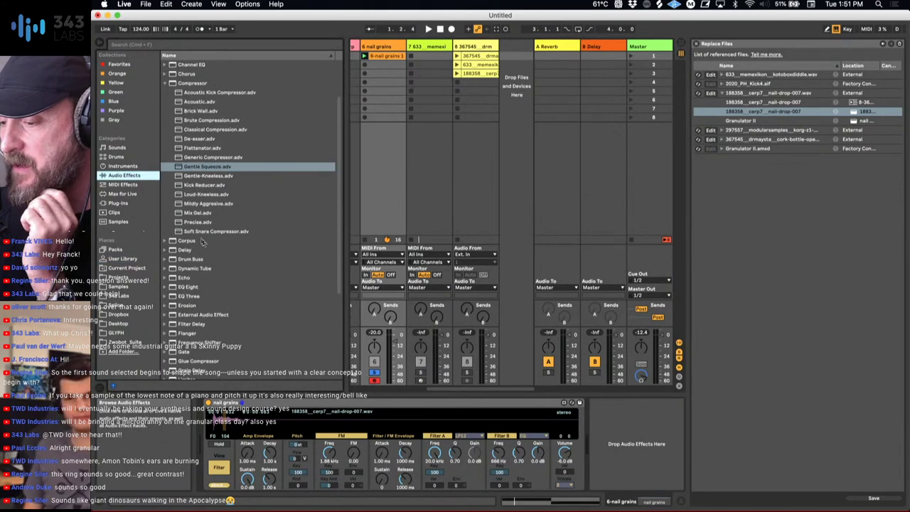
scroll(204, 244, down, 3)
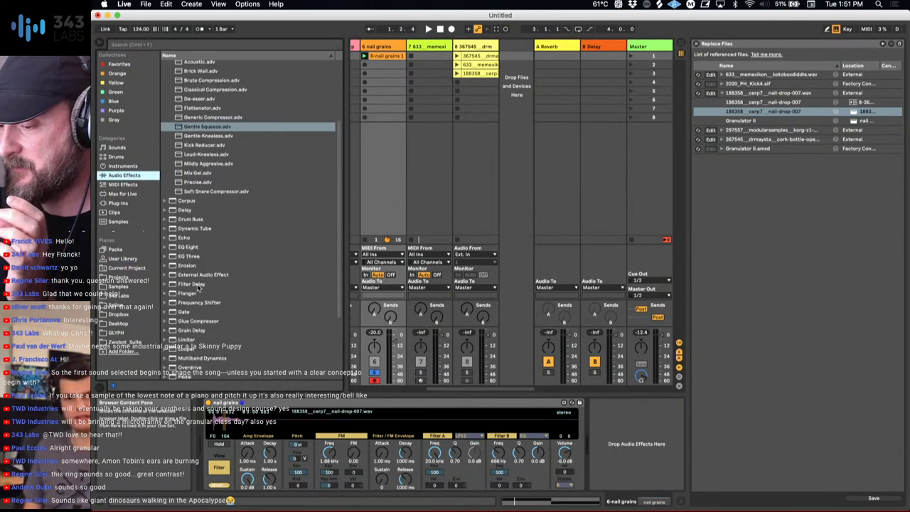
scroll(197, 284, up, 3)
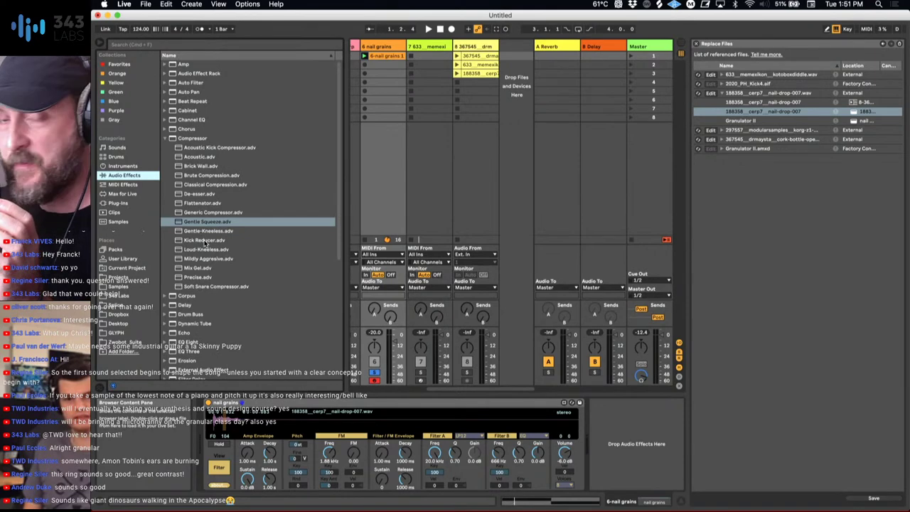
scroll(204, 243, down, 2)
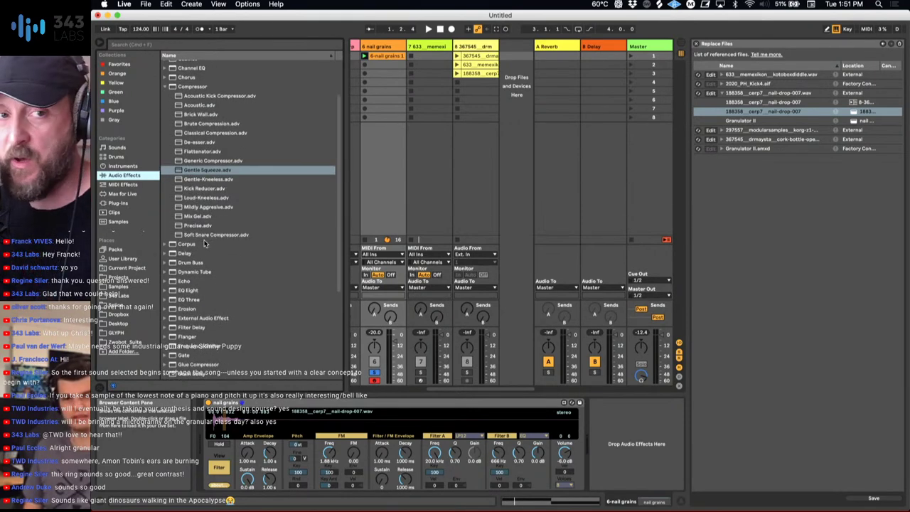
scroll(204, 243, down, 2)
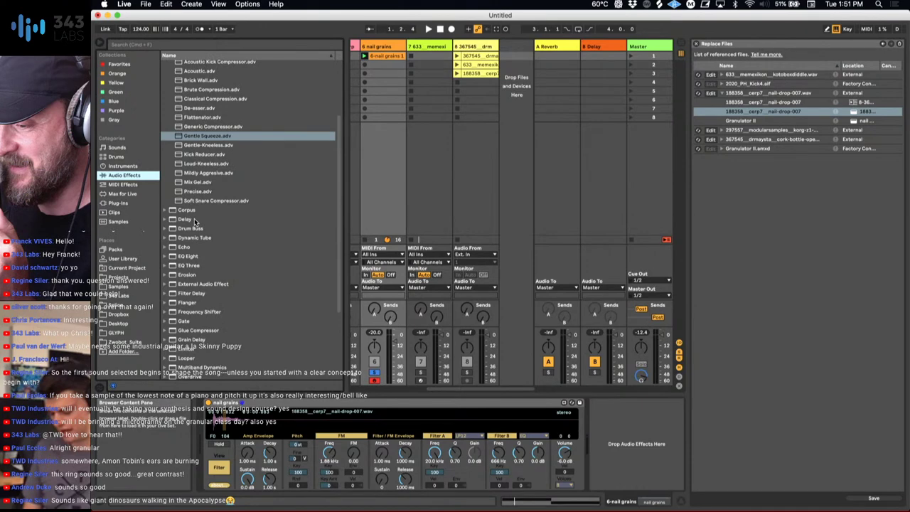
drag(187, 219, 612, 433)
key(space)
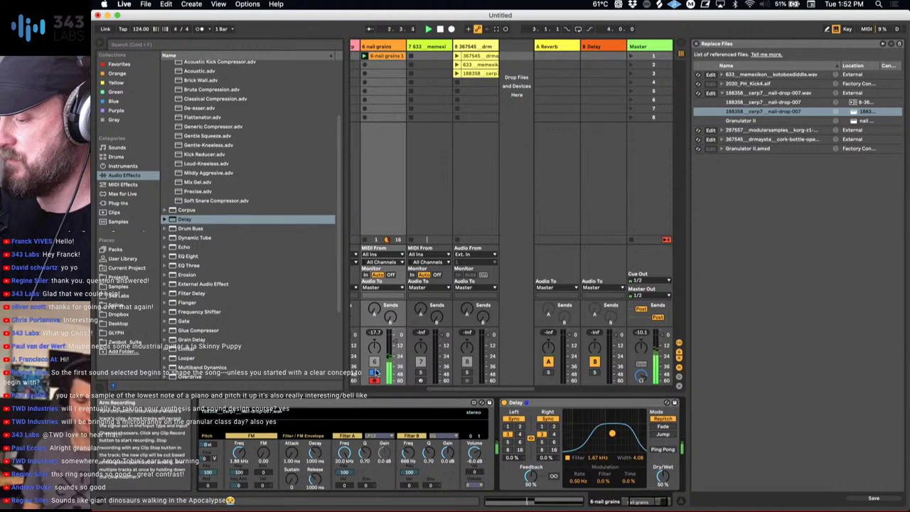
Unsolo the nail grains track to hear it together with the other tracks.
click(374, 371)
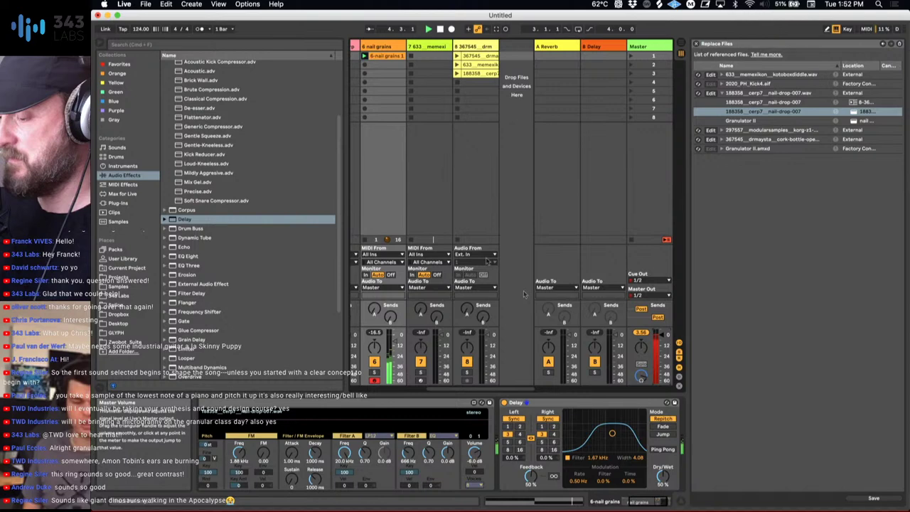
scroll(453, 222, left, 3)
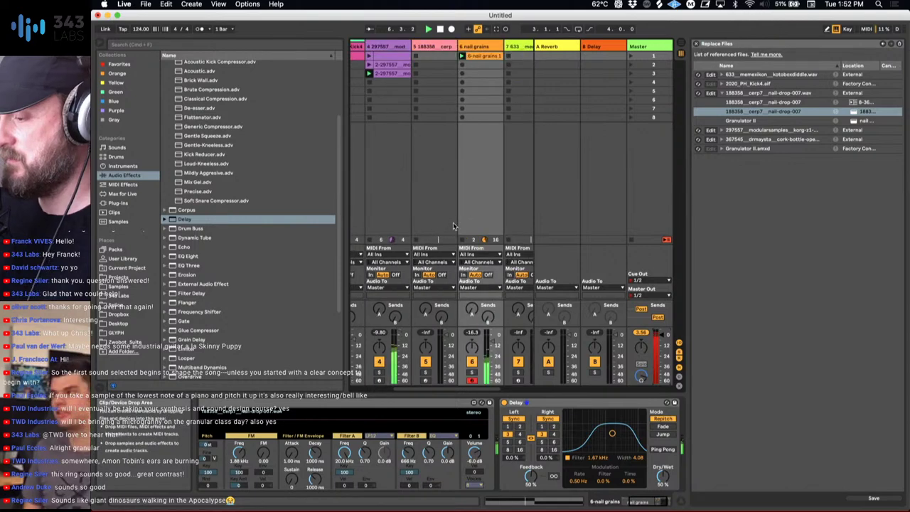
scroll(452, 222, right, 3)
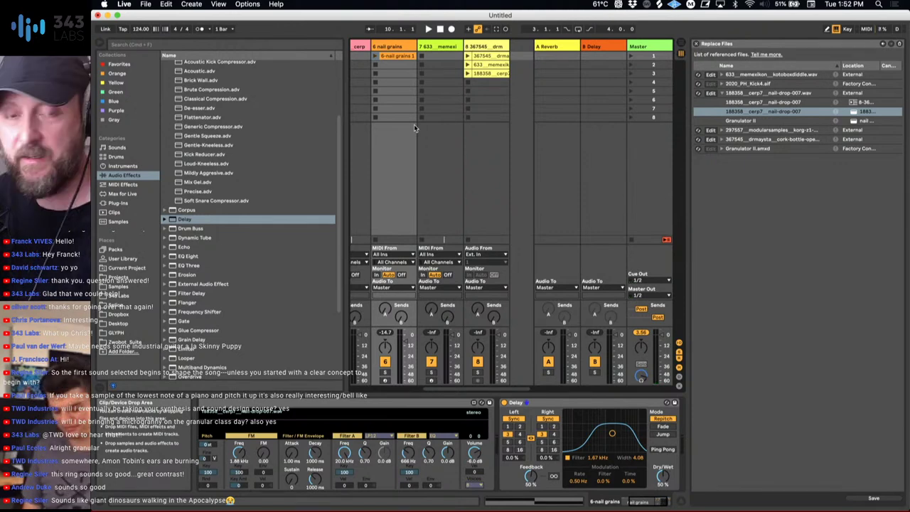
Switch to Firefox to look over the Freesound page for Nail_Drop_007.wav, and return to Live.
key(super+Tab)
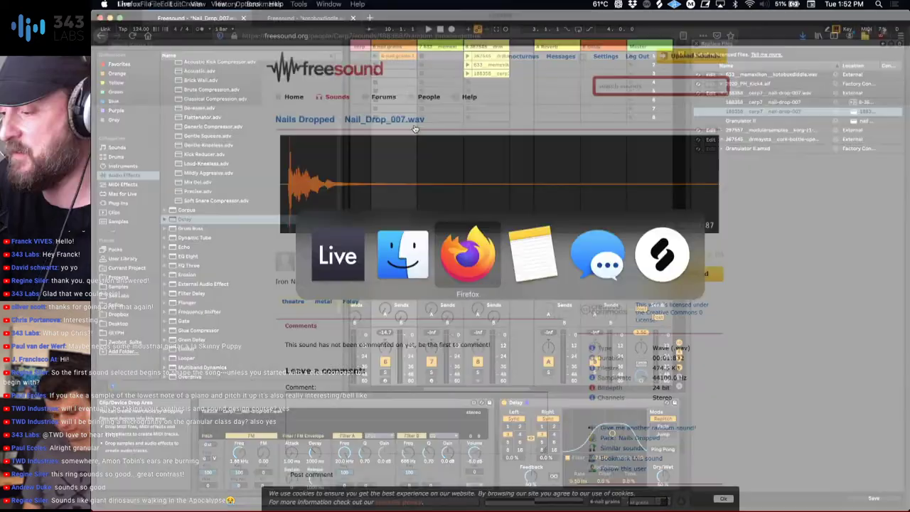
scroll(788, 305, down, 2)
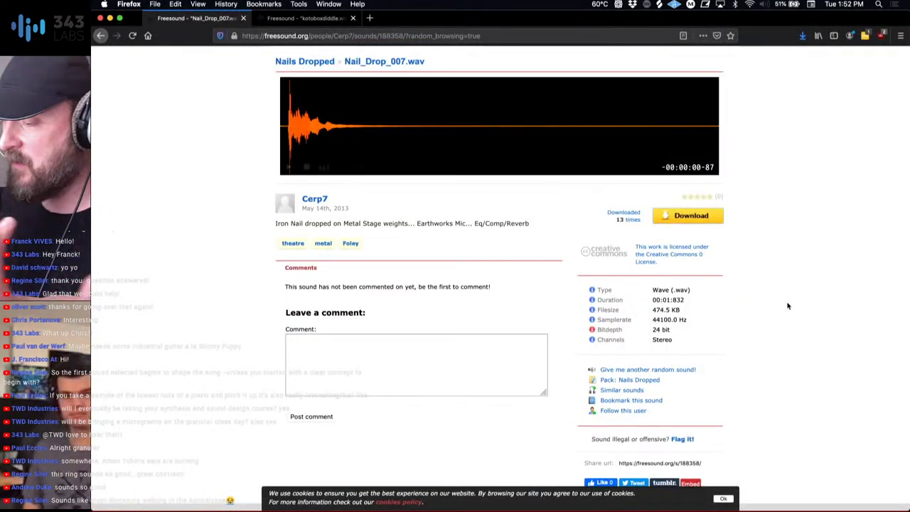
scroll(788, 306, up, 1)
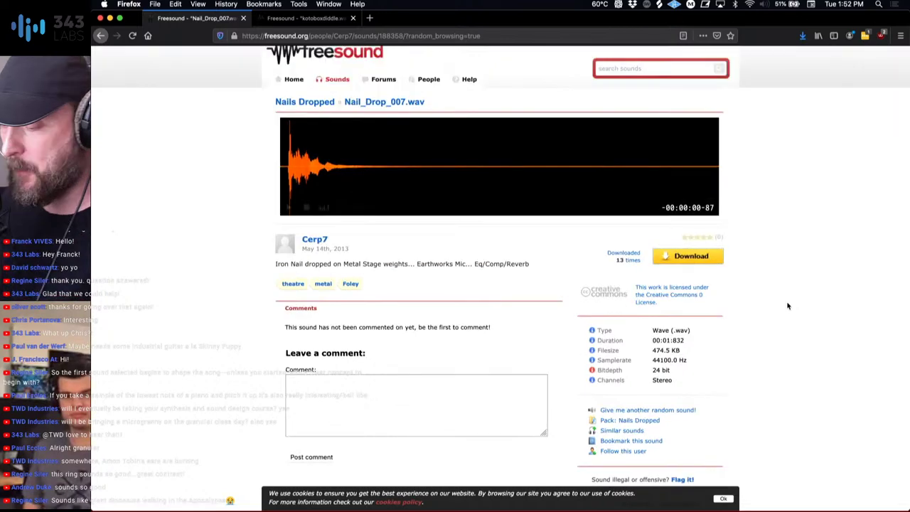
key(super+Tab)
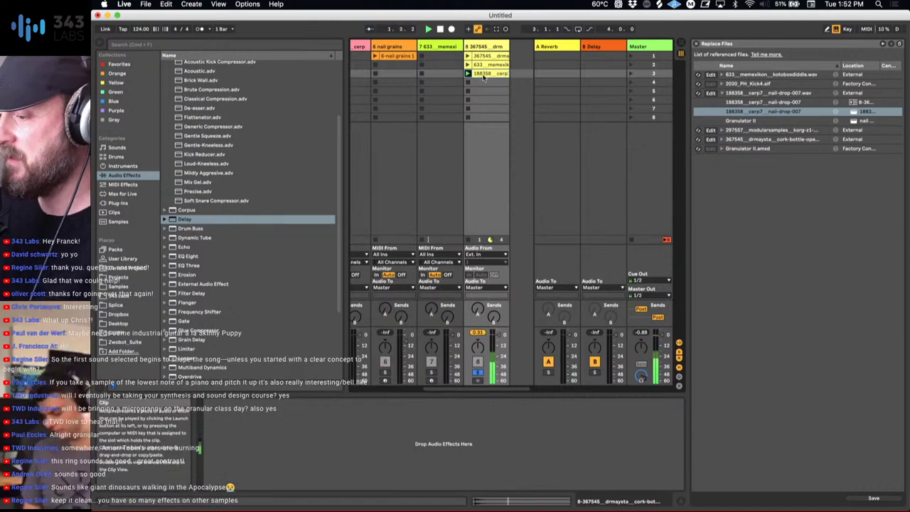
Insert a new MIDI track directly after the nail grains track.
click(400, 46)
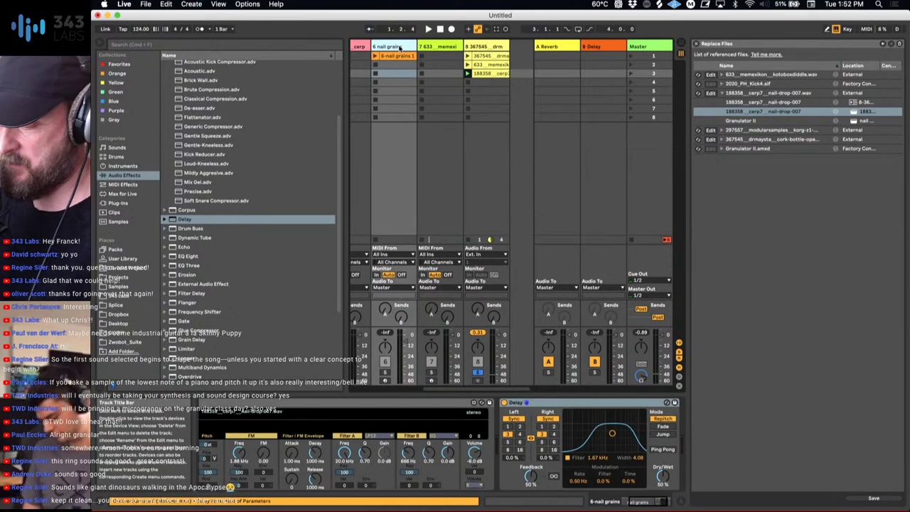
key(super+shift+t)
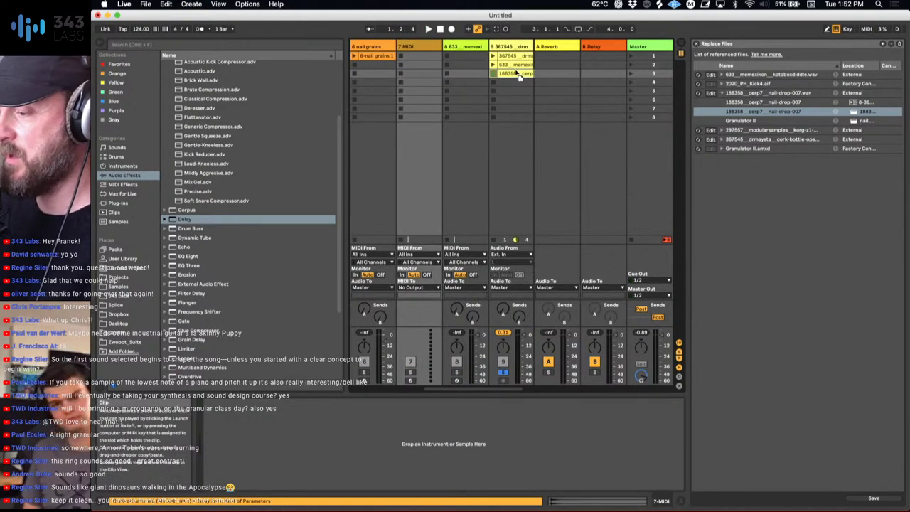
drag(518, 75, 518, 75)
key(super+z)
Close the Replace Files list and load the nail-drop clip from track 9 into a Simpler on the new MIDI track.
scroll(388, 95, left, 3)
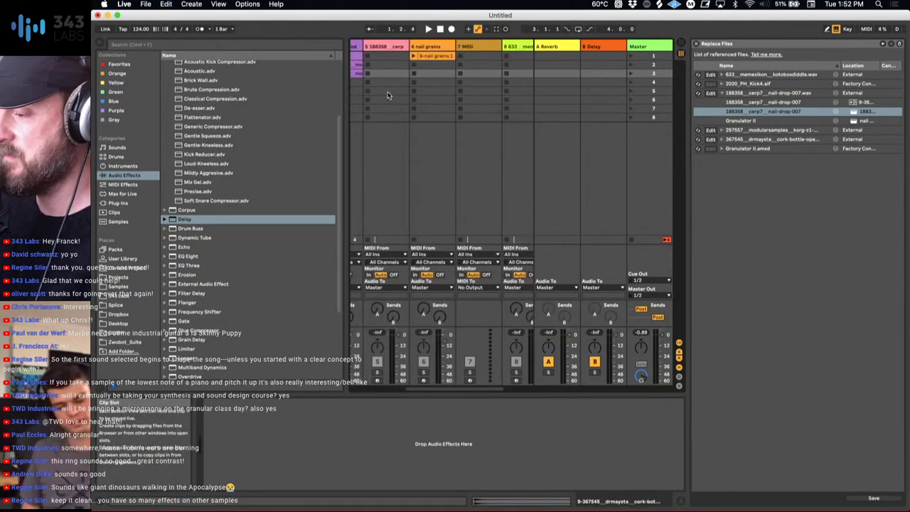
click(466, 47)
scroll(466, 47, right, 2)
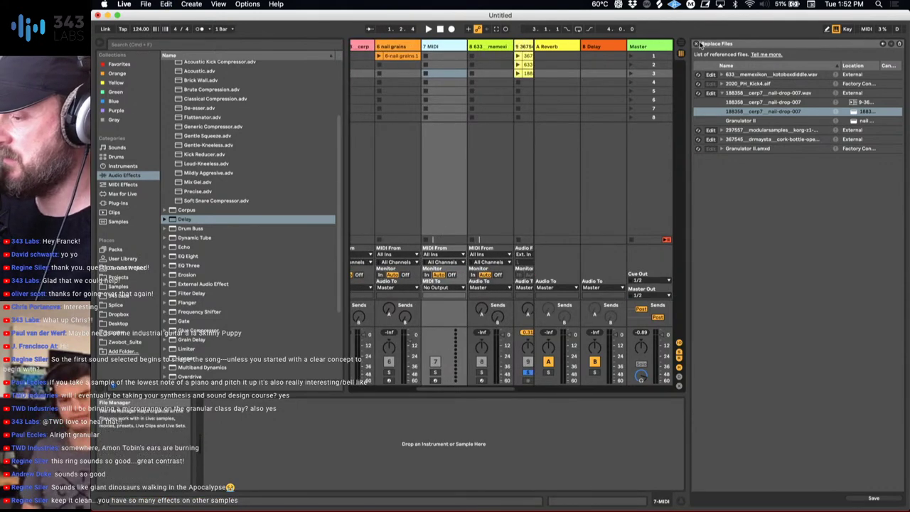
click(696, 44)
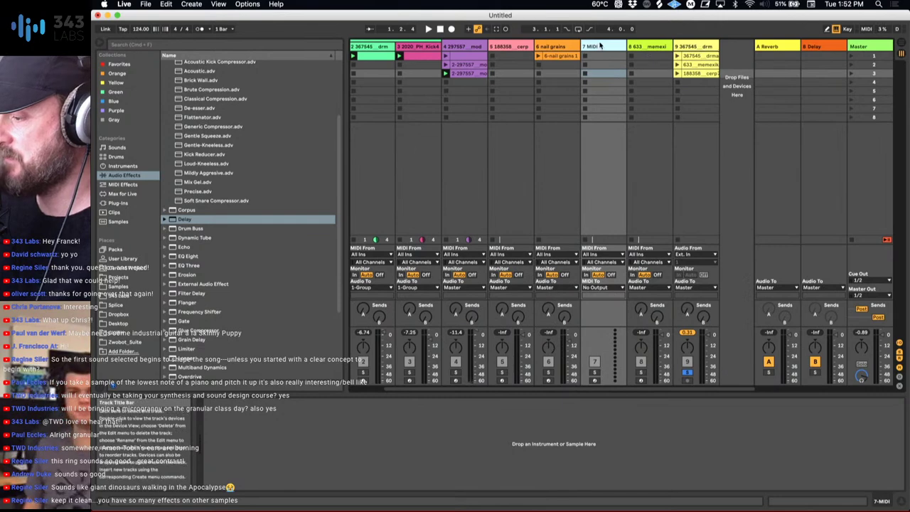
drag(687, 74, 415, 448)
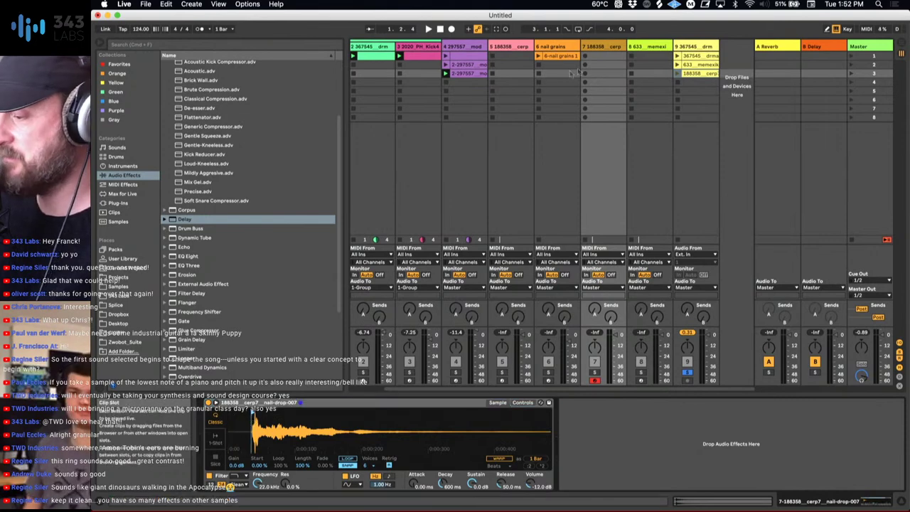
Create a one-bar MIDI clip in the Simpler track's first slot and fill it with consecutive sixteenth notes on C3.
click(602, 59)
double_click(602, 59)
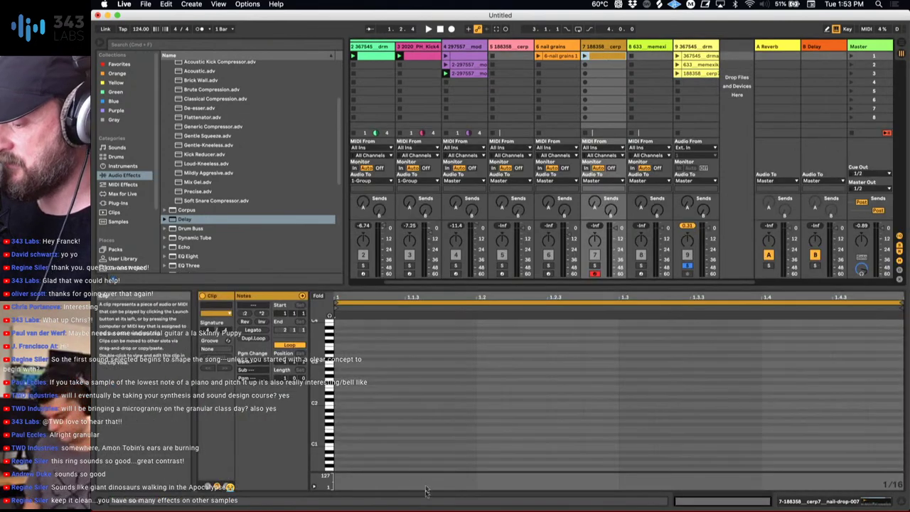
double_click(346, 360)
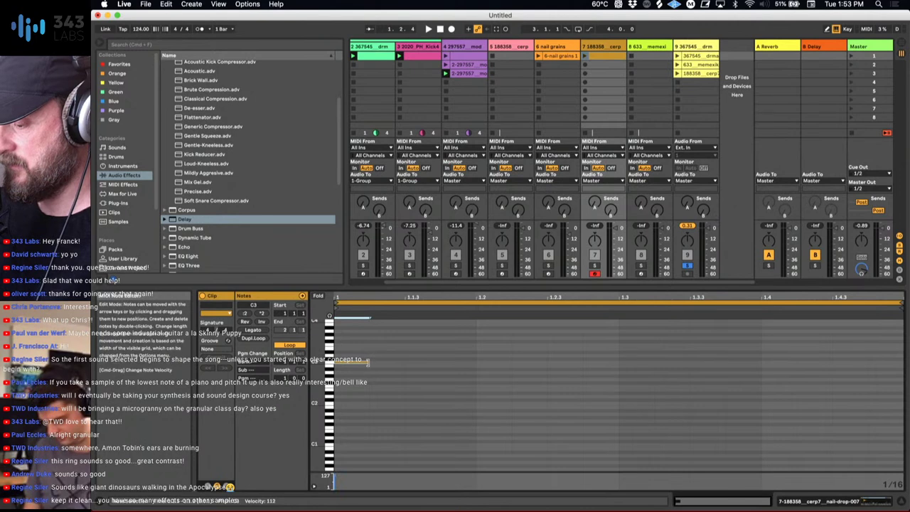
mouse_move(368, 362)
mouse_down()
mouse_move(354, 363)
mouse_move(366, 374)
mouse_up()
key(super+d)
key(super+d)
key(super+d)
key(super+d)
key(super+d)
key(super+d)
key(super+d)
key(super+d)
key(super+d)
key(super+d)
key(super+d)
key(super+d)
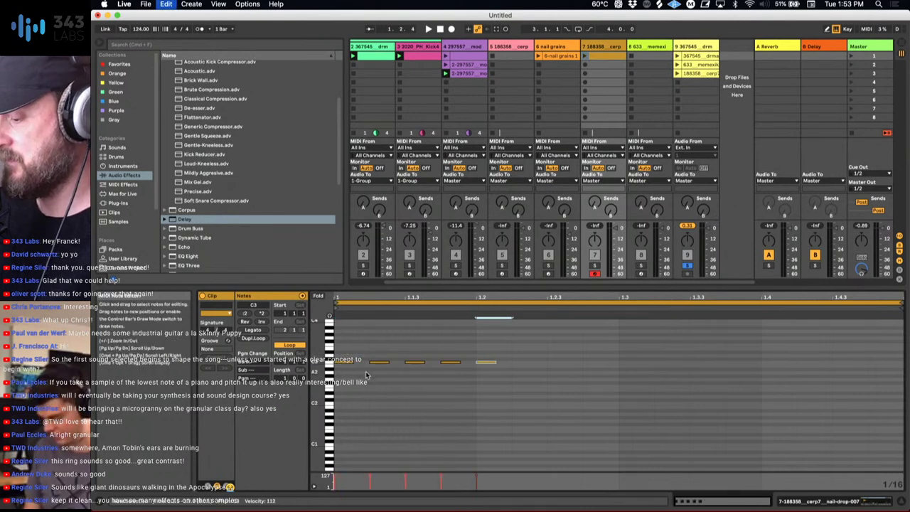
key(super+d)
key(super+d)
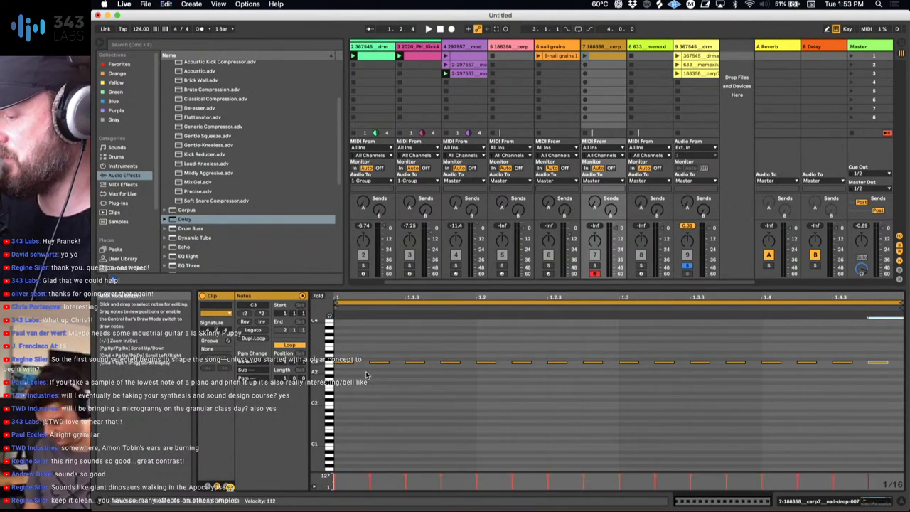
Launch the new sixteenth-note clip with its track soloed and show the track's Simpler.
click(587, 58)
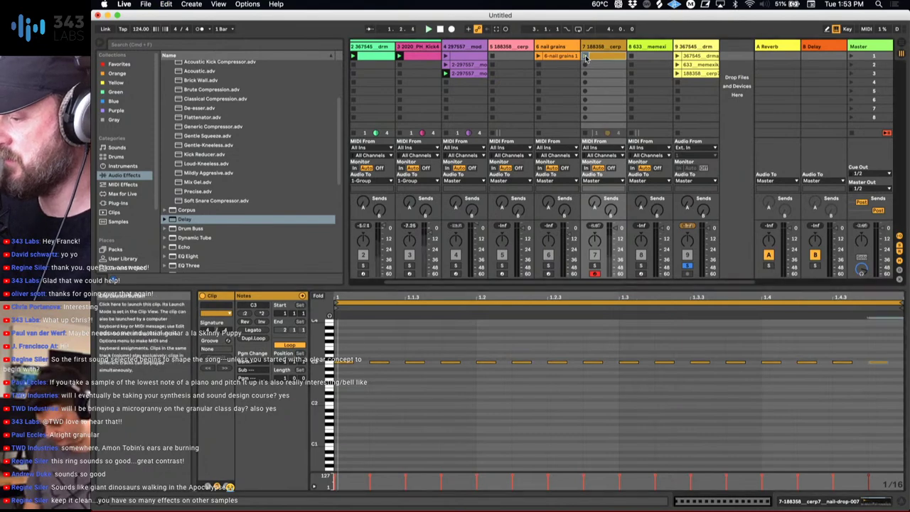
click(595, 267)
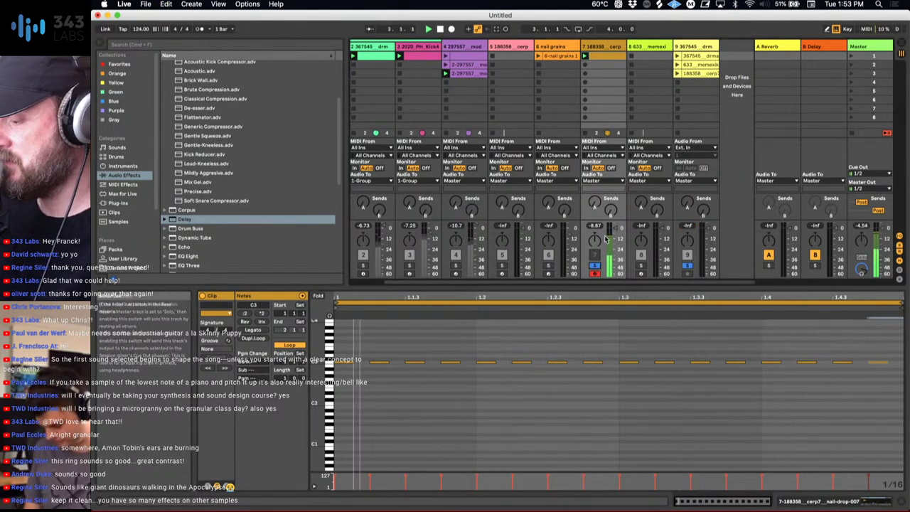
click(601, 47)
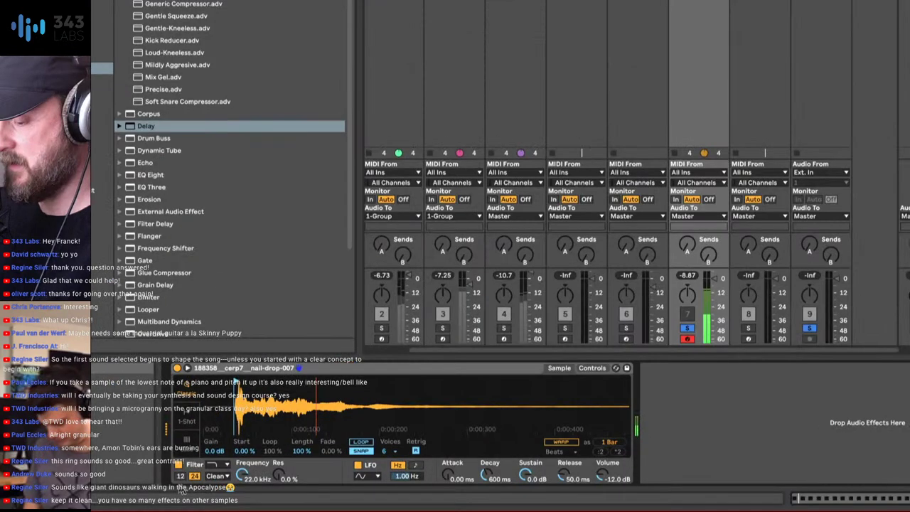
Set the Simpler's decay to 292 ms, release to 267 ms and sustain to -8.9 dB, and turn off Retrig.
drag(488, 475, 487, 487)
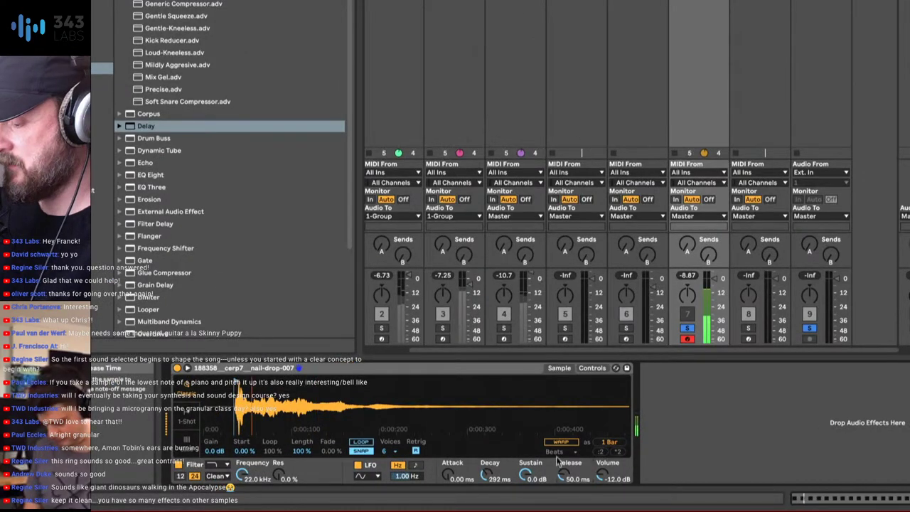
drag(564, 474, 564, 459)
mouse_move(526, 474)
mouse_down()
mouse_move(525, 489)
mouse_move(525, 467)
mouse_up()
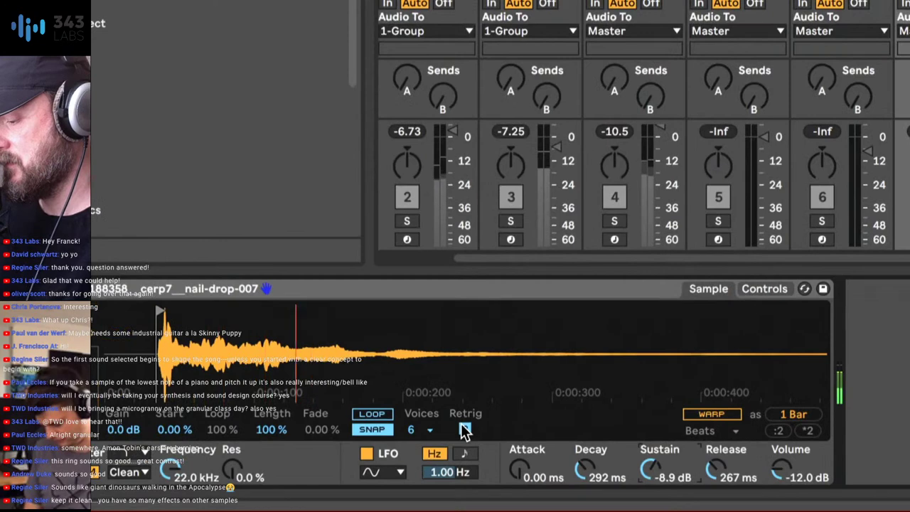
click(463, 426)
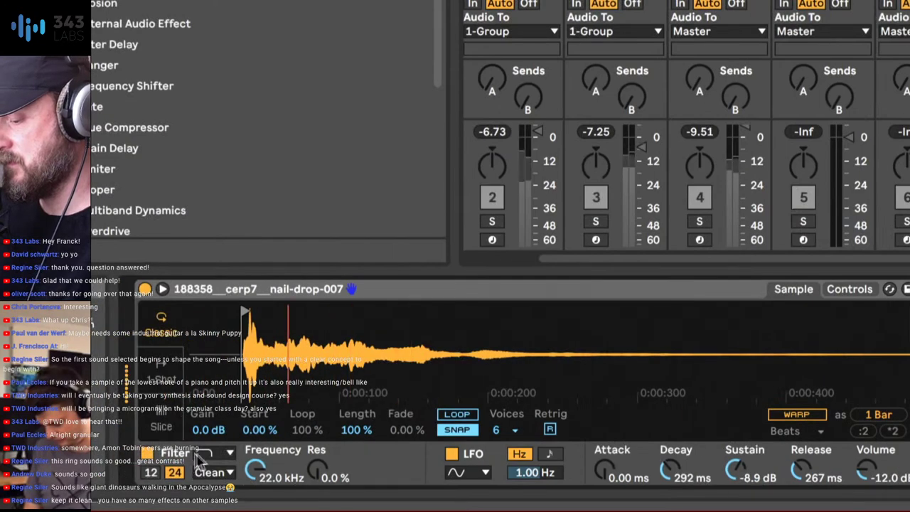
Change the Simpler's filter type, then set its frequency to 3.71 kHz and resonance to 11 %.
click(222, 454)
click(218, 396)
click(212, 454)
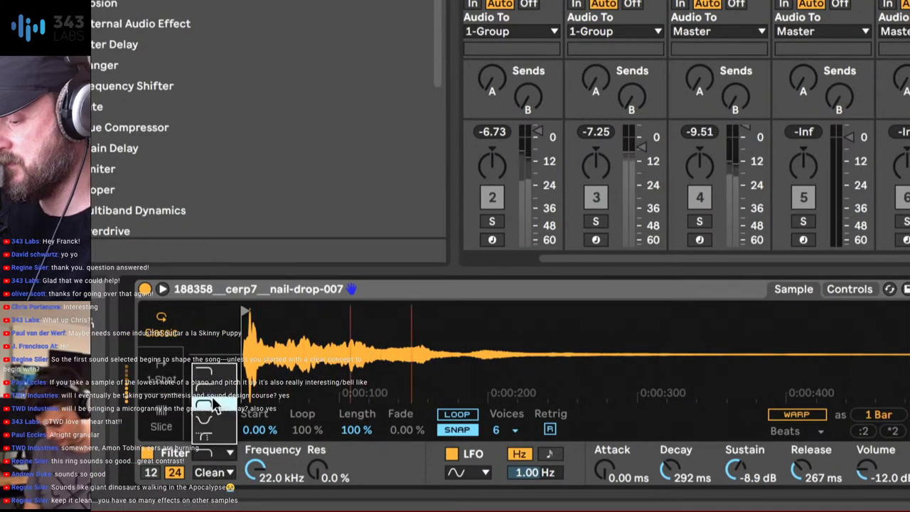
click(215, 395)
drag(253, 462, 253, 498)
drag(315, 469, 315, 459)
drag(255, 470, 255, 459)
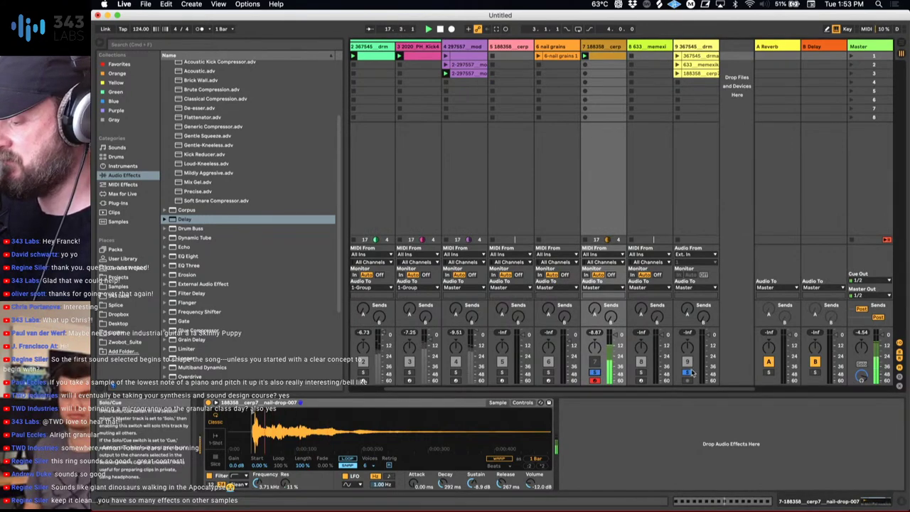
Turn off soloing and transpose all notes in the Simpler track's clip down four semitones to G#2.
click(594, 372)
click(595, 362)
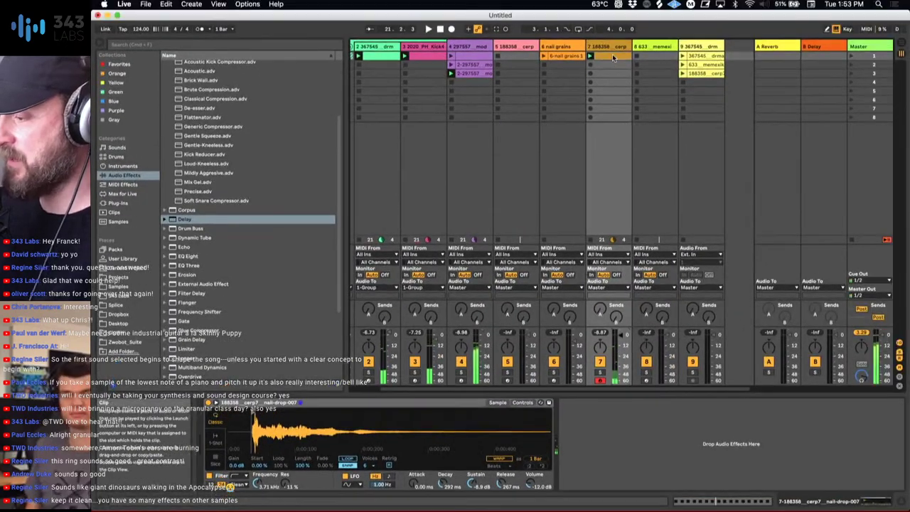
click(612, 58)
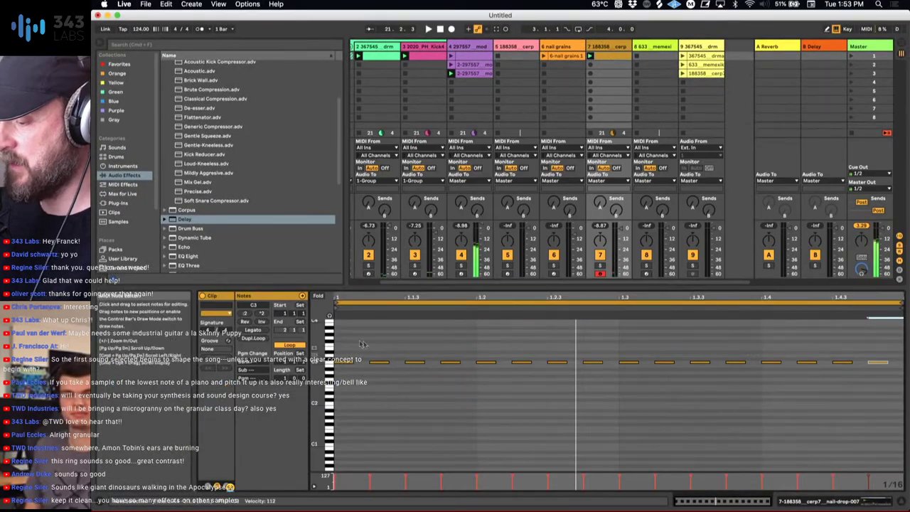
key(Down)
key(Down)
key(Down)
key(Down)
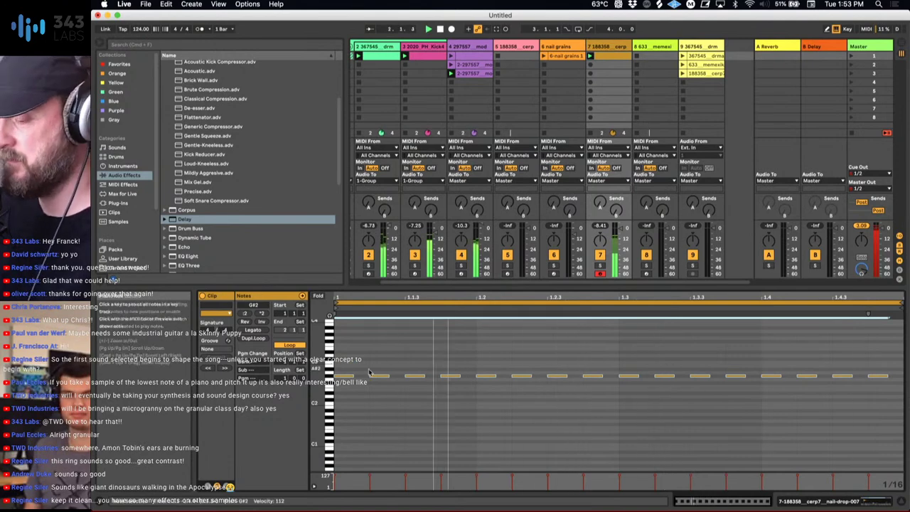
Solo the Simpler track and lengthen all its clip's G#2 notes so they run end to end.
click(390, 378)
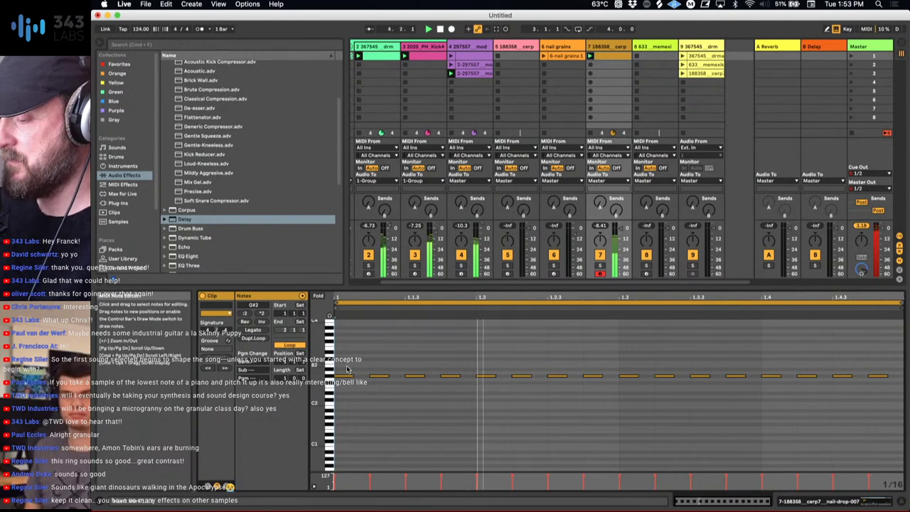
key(s)
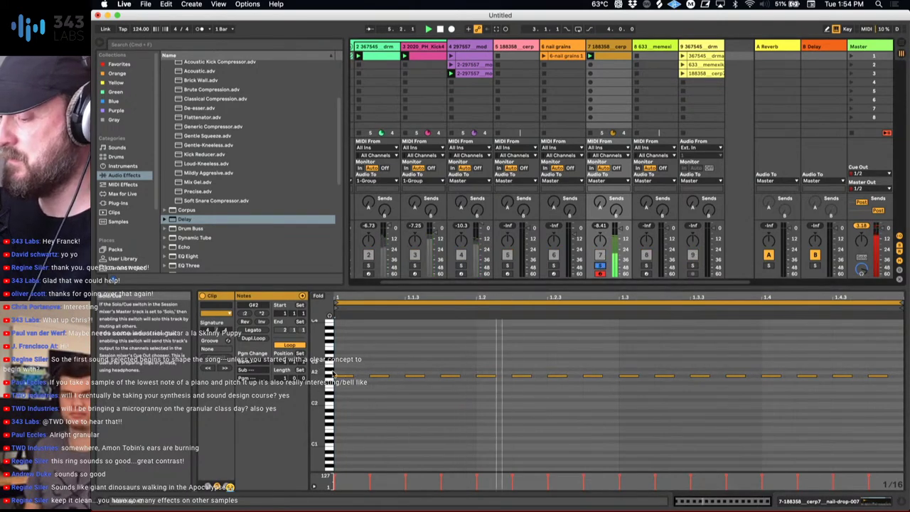
mouse_move(346, 367)
mouse_down()
mouse_move(832, 387)
mouse_move(902, 379)
mouse_up()
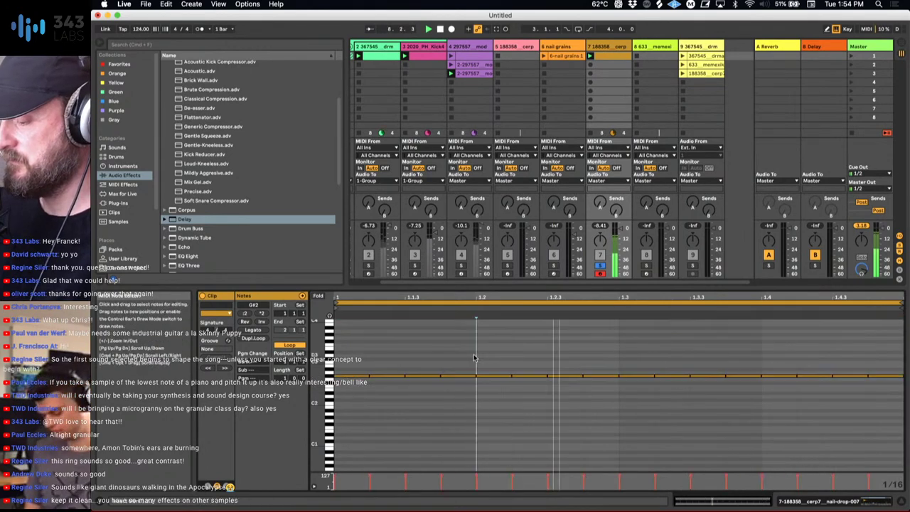
Shorten the clip's fourth note and delete every note after the first beat.
double_click(418, 375)
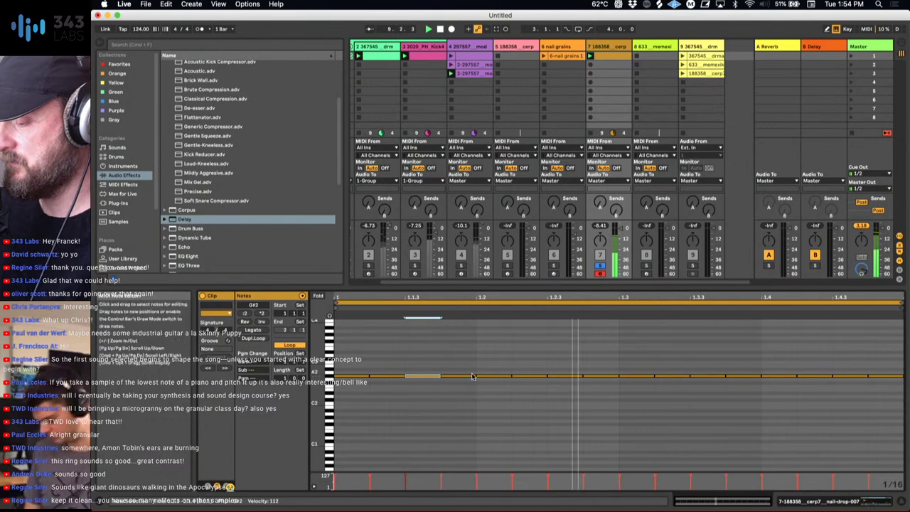
drag(474, 376, 902, 383)
key(Delete)
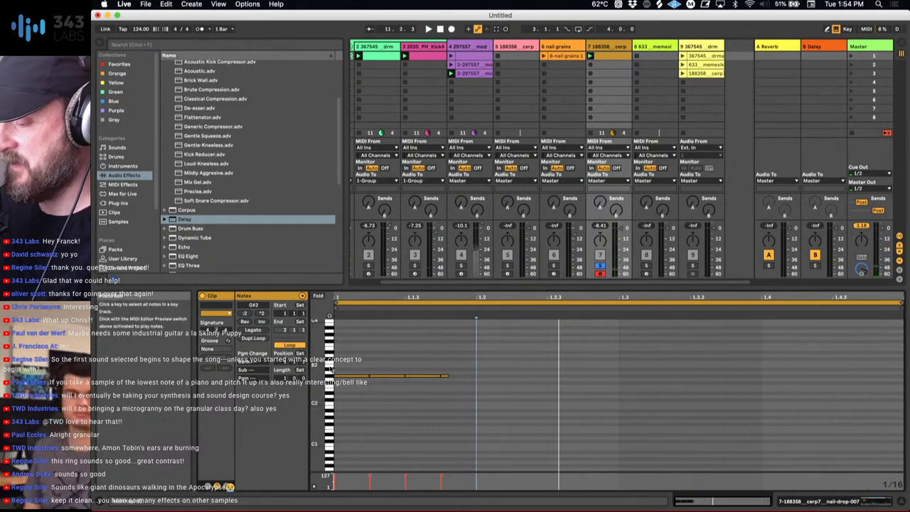
drag(339, 362, 470, 403)
key(super+d)
key(super+d)
key(super+d)
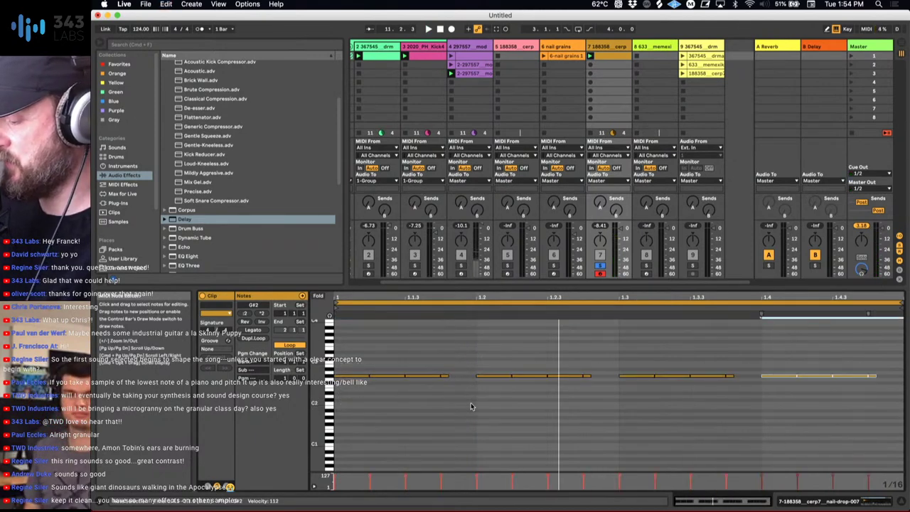
key(super+z)
key(super+z)
key(super+z)
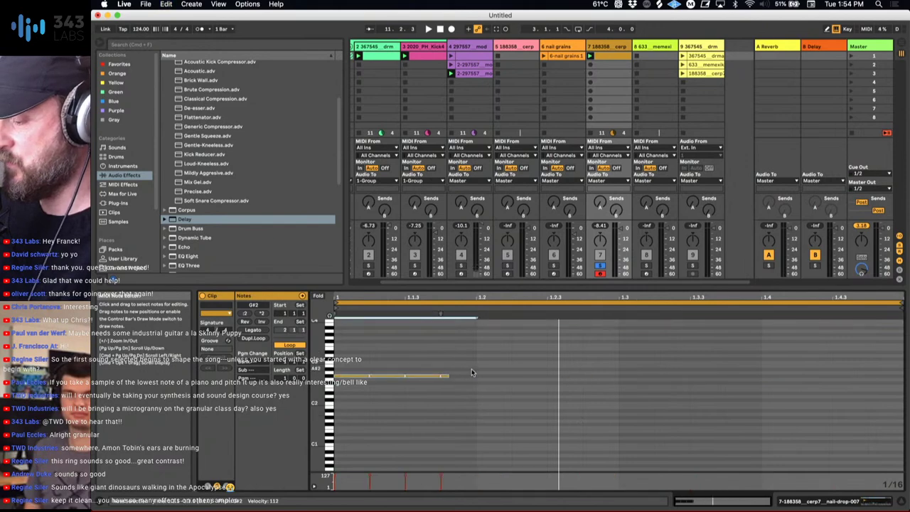
Duplicate the first beat's four-note group directly after itself in the clip.
key(super+d)
key(super+d)
key(super+d)
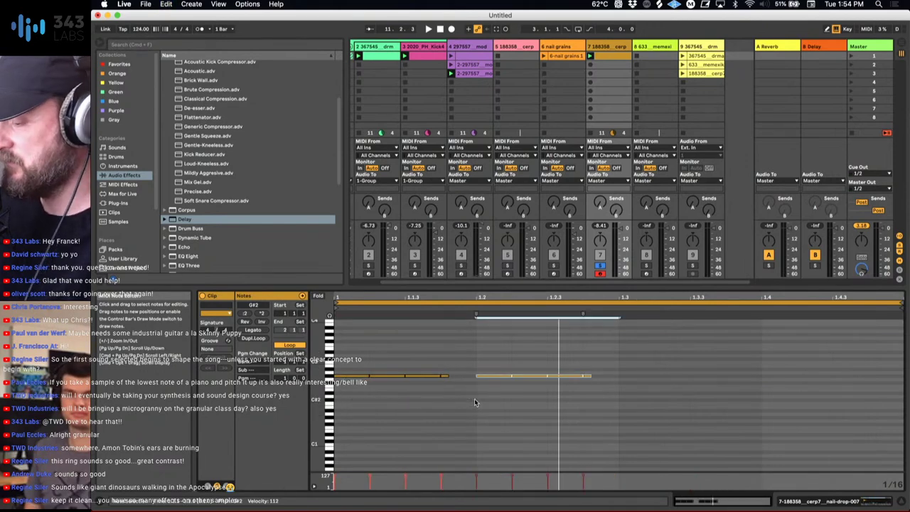
Play the clip and set the Simpler's decay to 189 ms, sustain to -42 dB, release to 3.83 s and volume to -5.06 dB.
key(shift+Tab)
key(space)
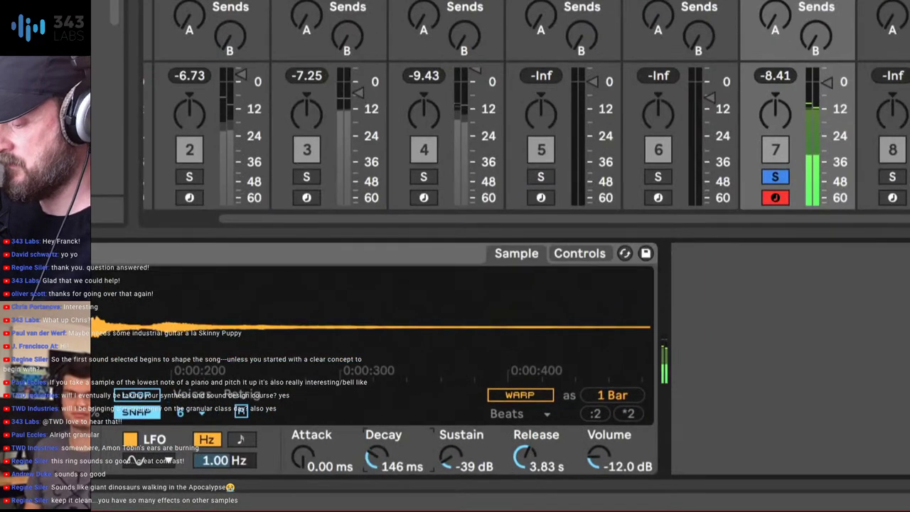
drag(382, 462, 382, 448)
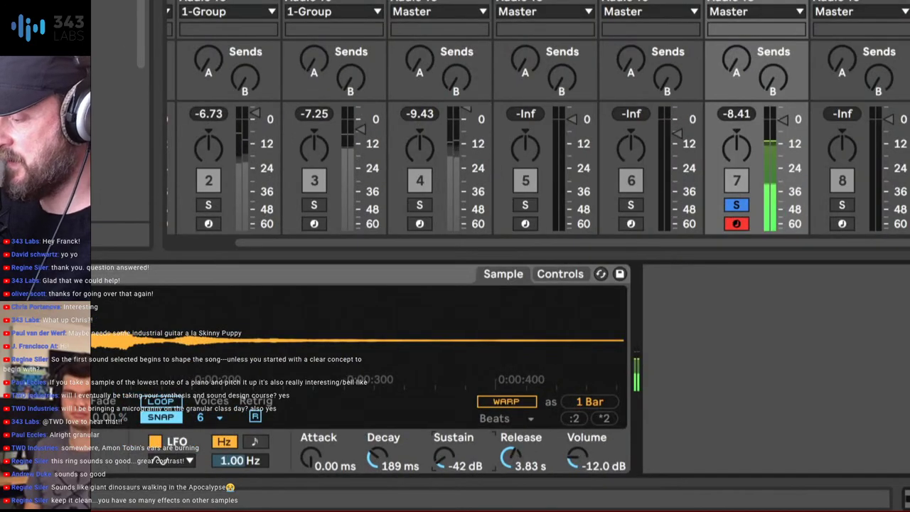
scroll(599, 444, up, 5)
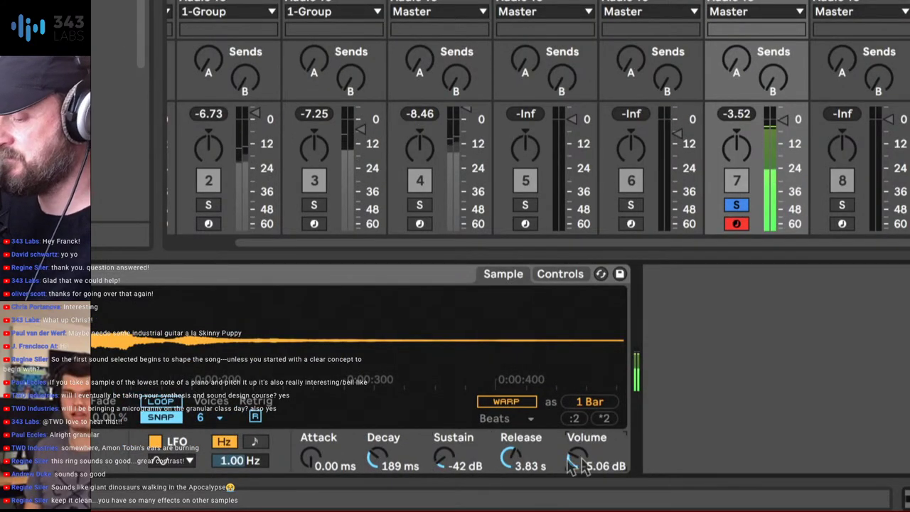